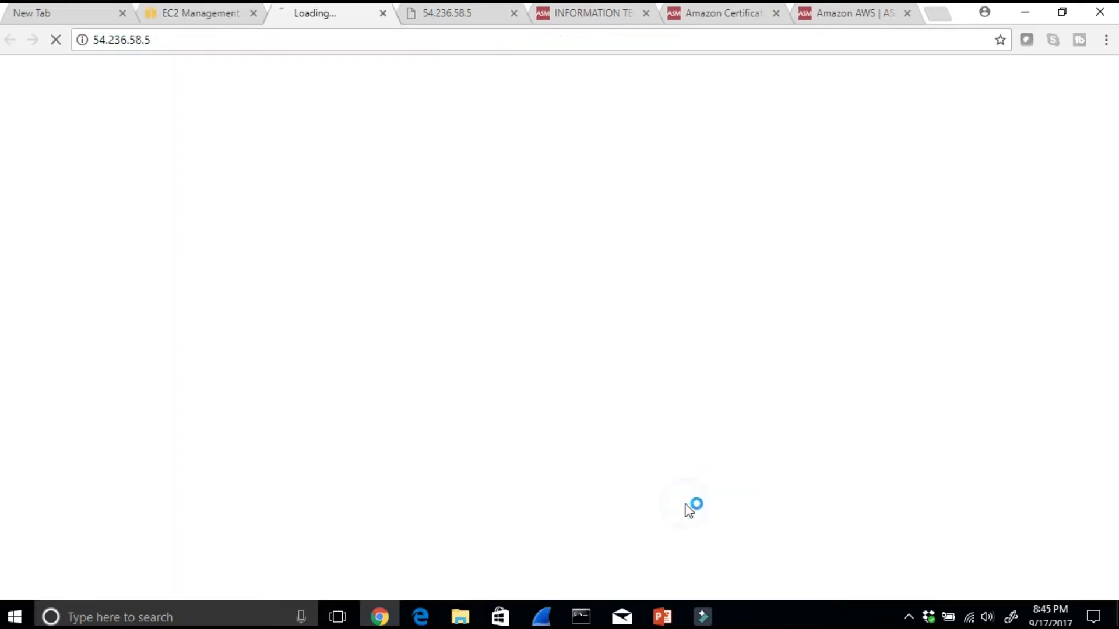
Switch to PowerPoint and change the EC3 label in the Us-east -1b box on slide 1 to EC2
drag(252, 71, 3, 76)
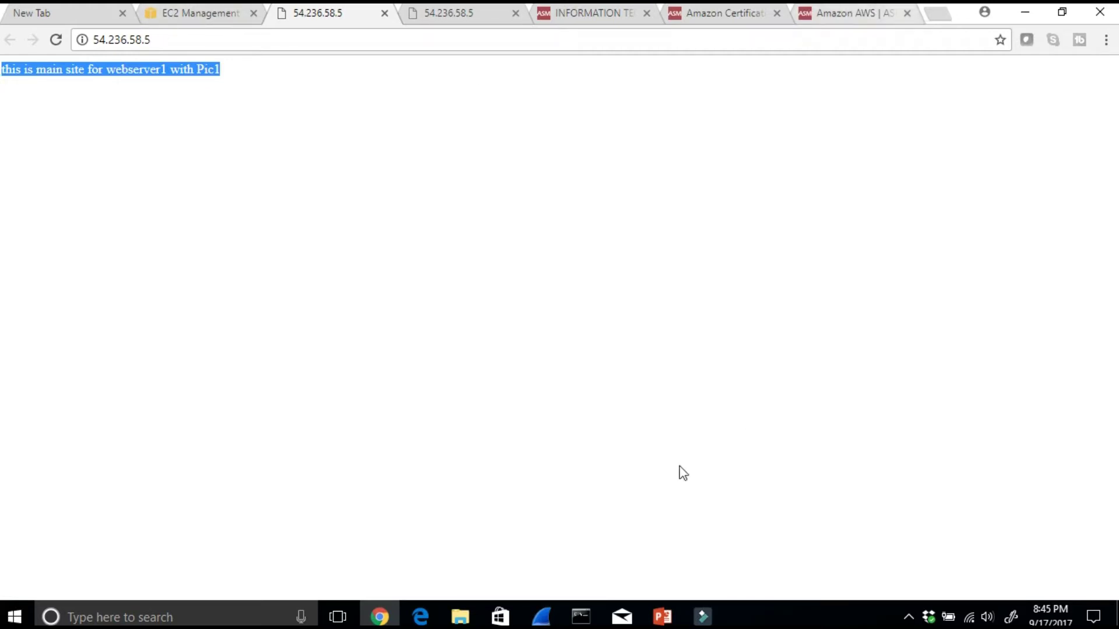
click(663, 616)
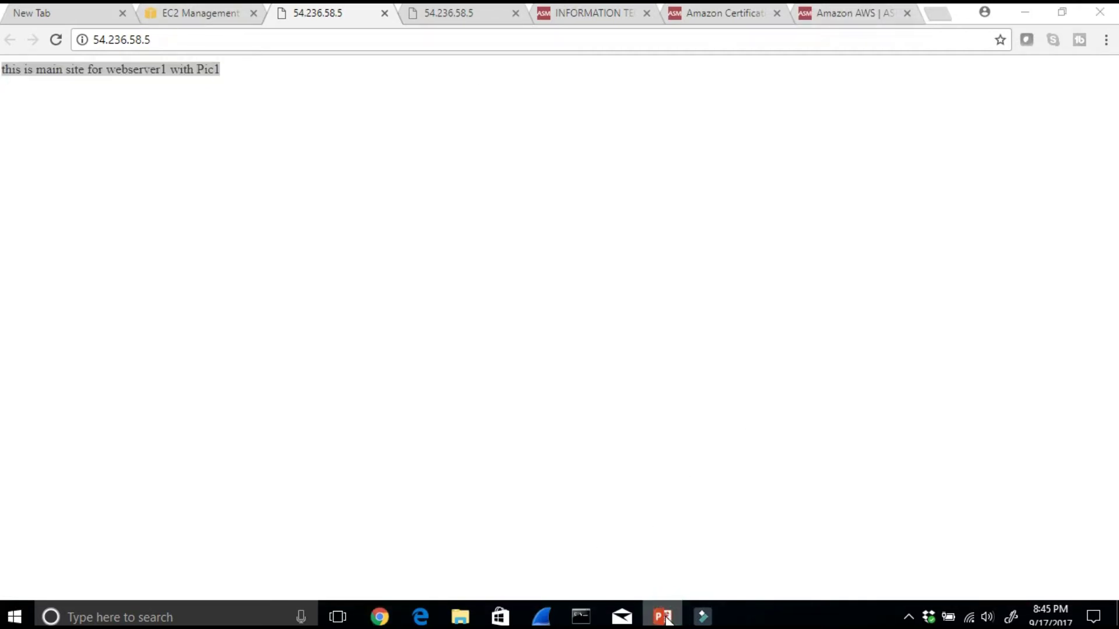
click(1028, 14)
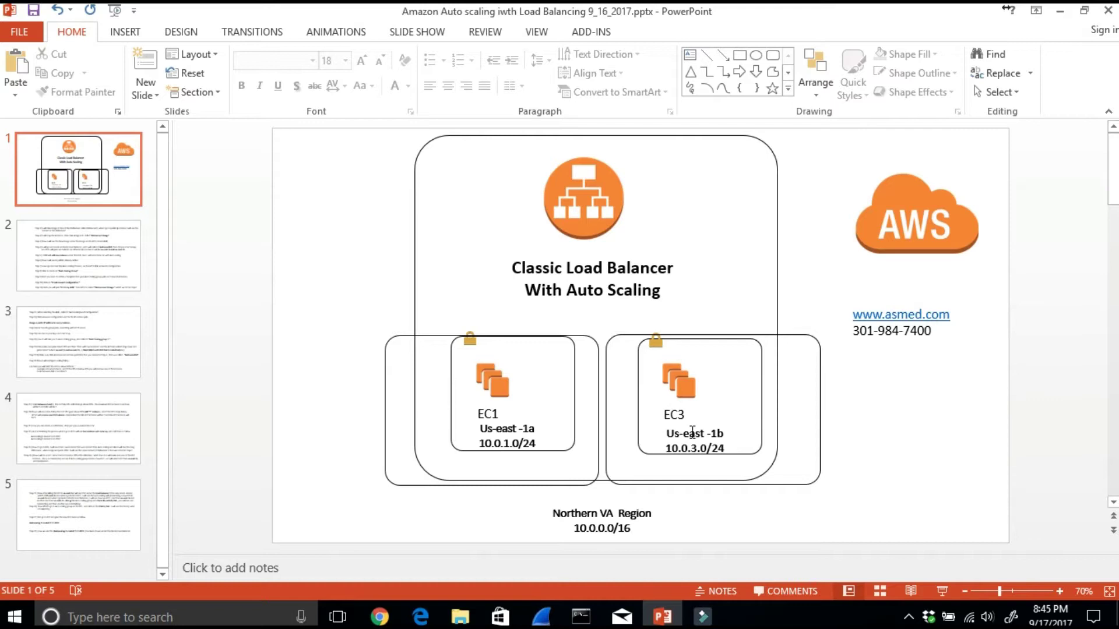
click(683, 413)
drag(686, 413, 678, 415)
text(2)
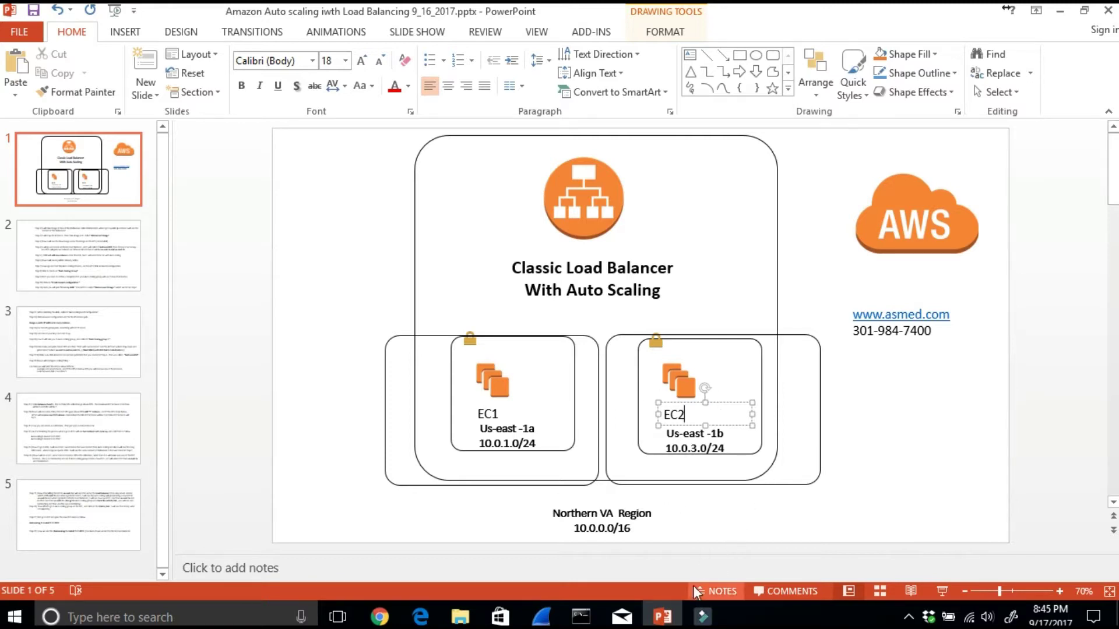
Review Step 1 and Step 2 of the procedure on slide 2, covering the Webserver1 site, stopping the instance and taking its image
click(92, 252)
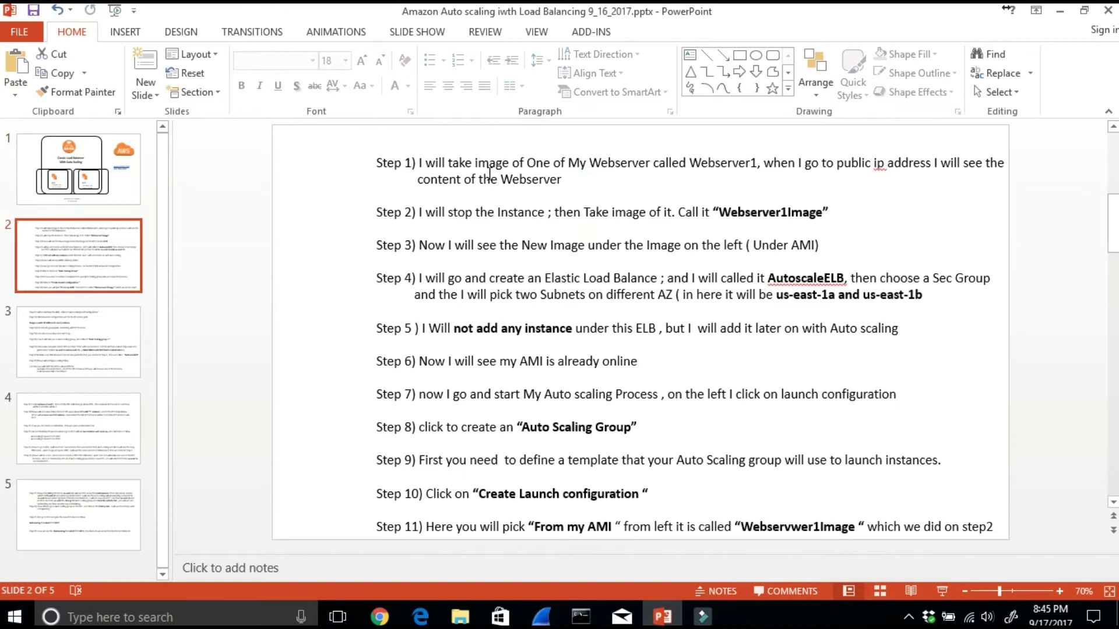
drag(482, 165, 545, 167)
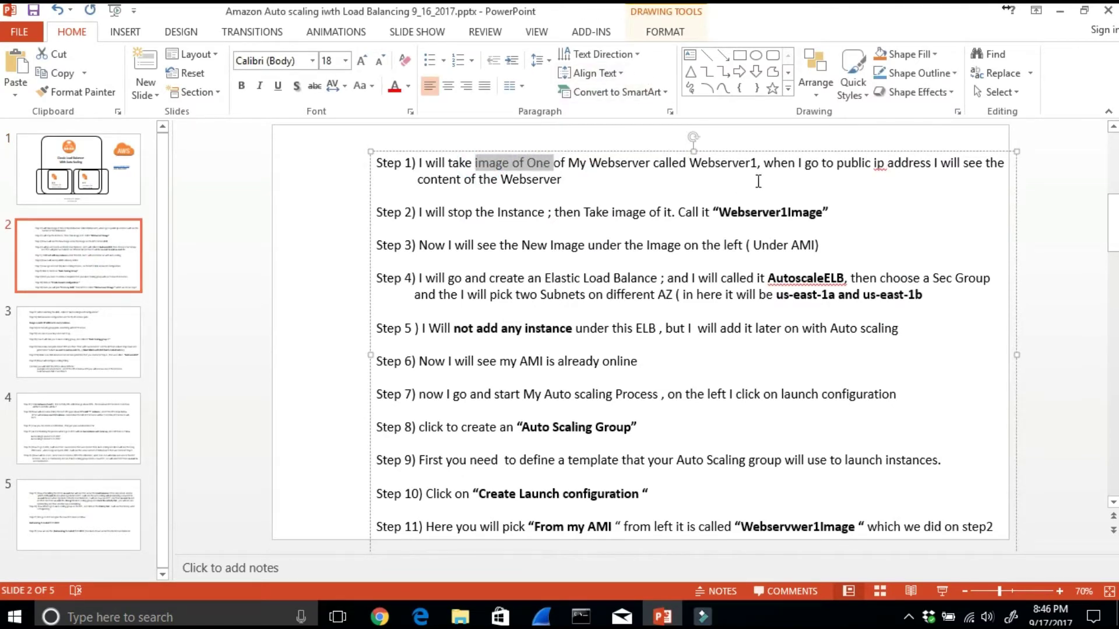
drag(765, 165, 821, 165)
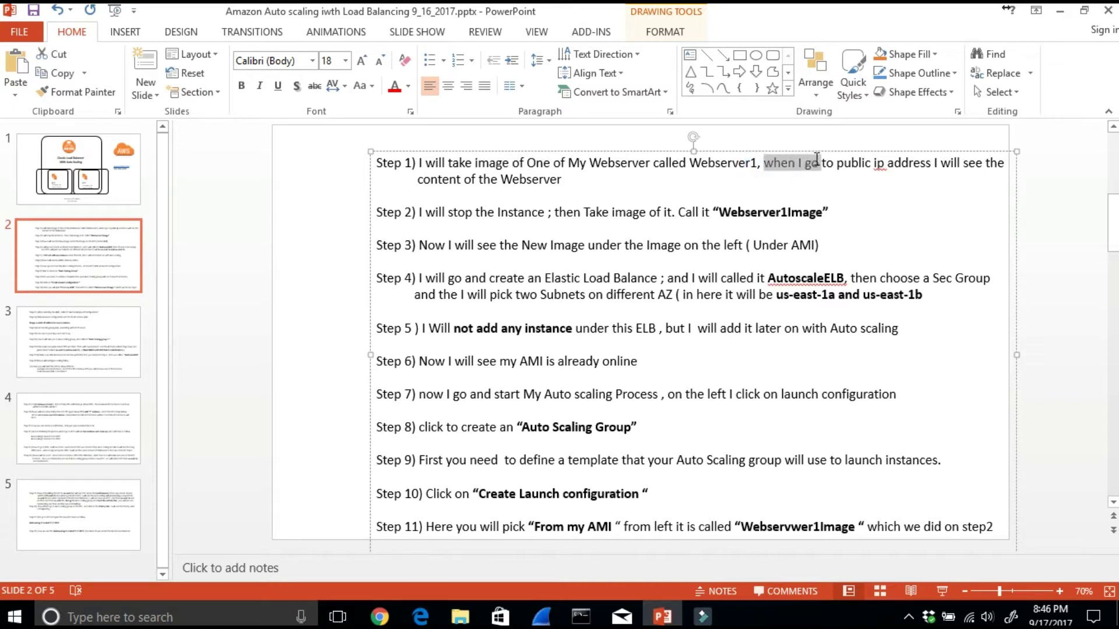
drag(583, 183, 421, 168)
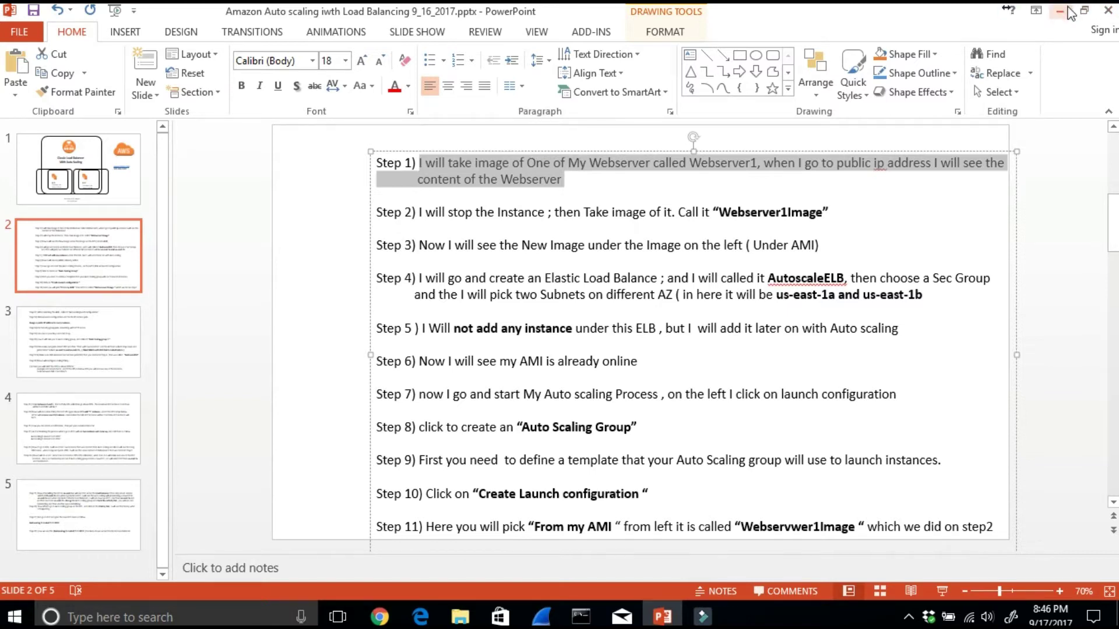
drag(425, 213, 647, 213)
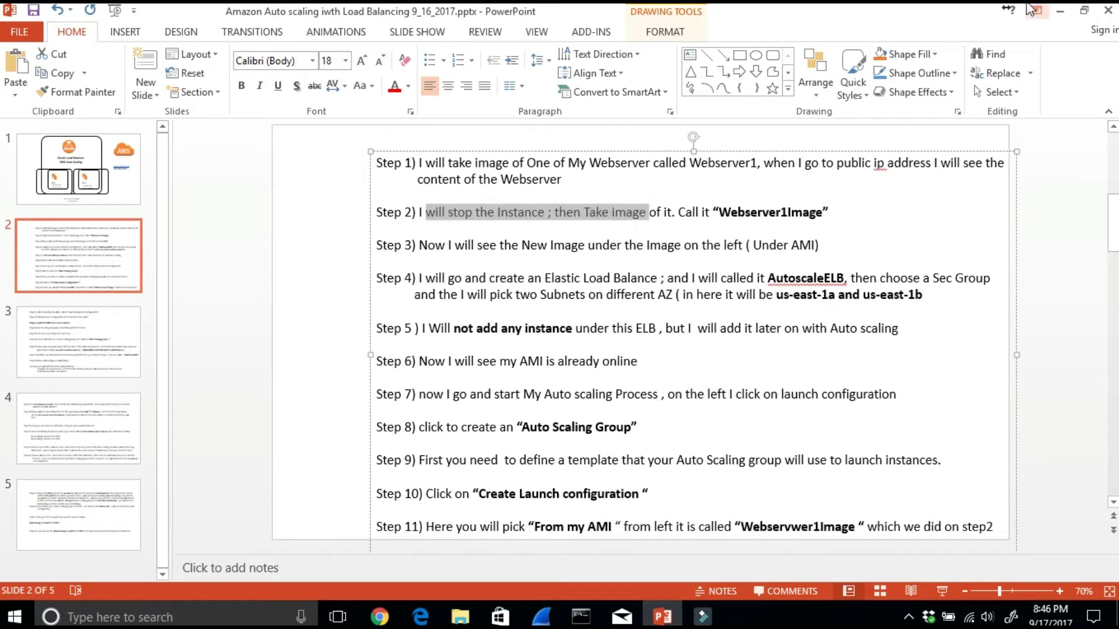
Switch to the EC2 console in Chrome and stop the running WebServer1-Pic 1 -VA 10.0.1.0/16 instance
click(1059, 11)
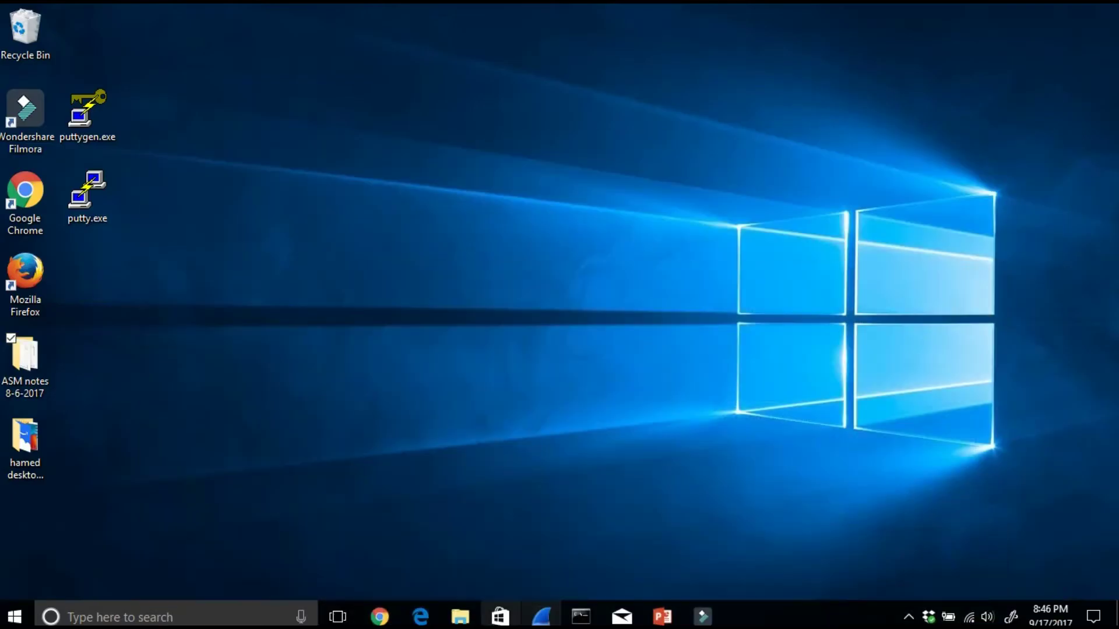
click(379, 617)
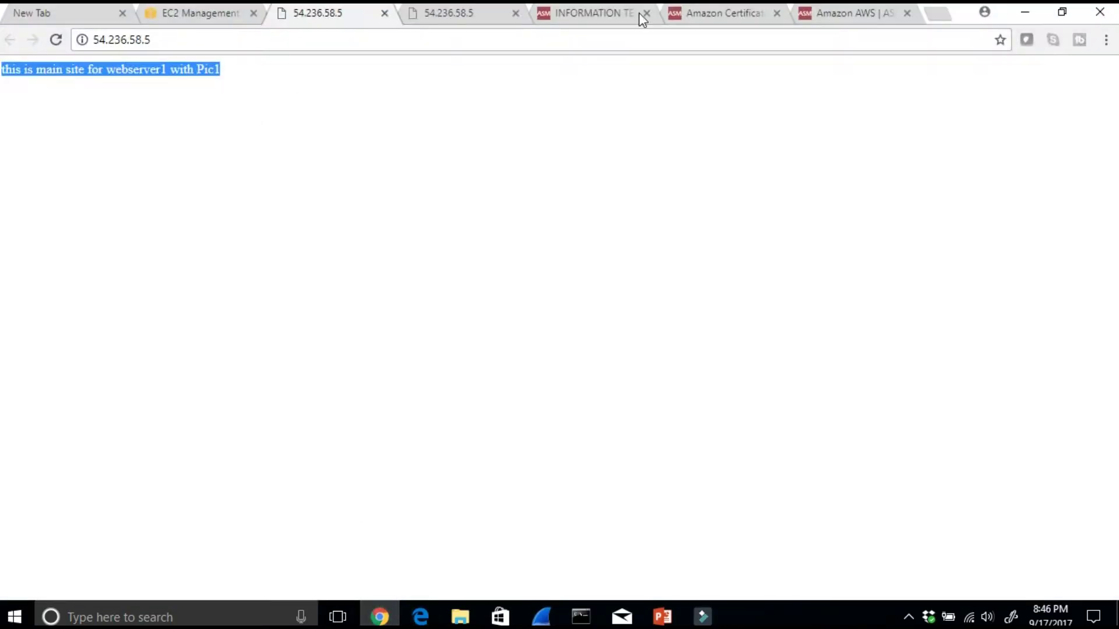
click(229, 14)
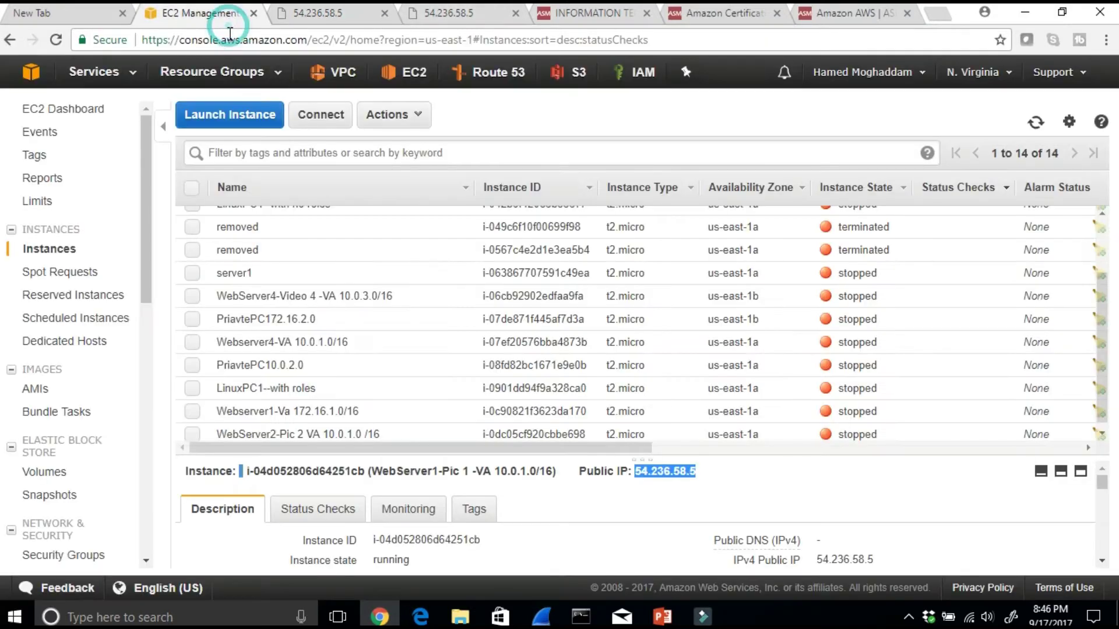
scroll(886, 400, up, 3)
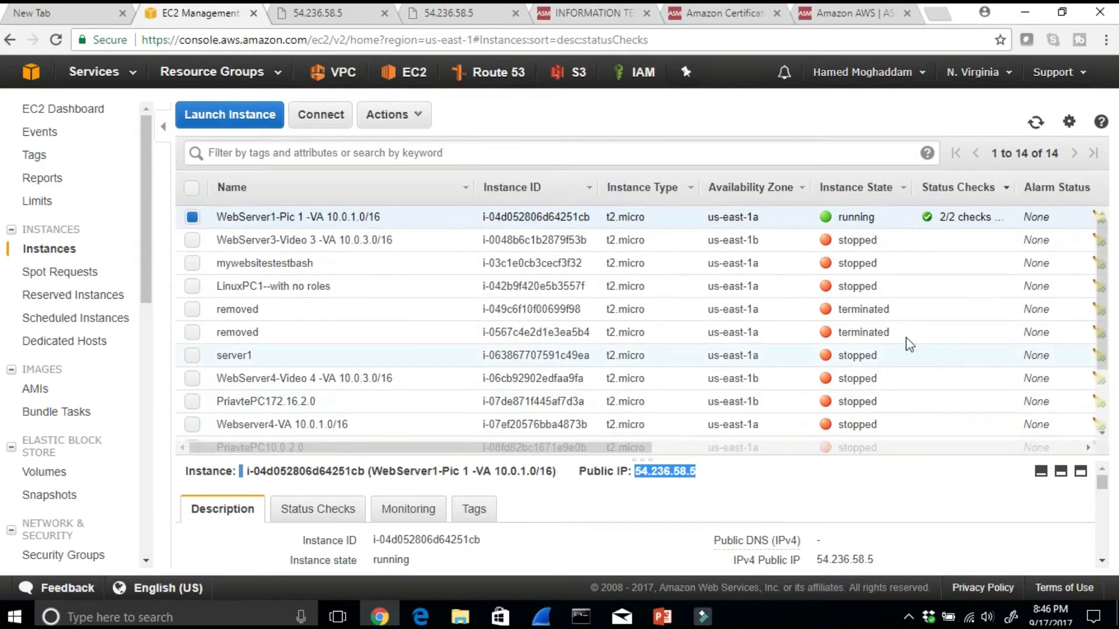
click(418, 116)
mouse_move(478, 206)
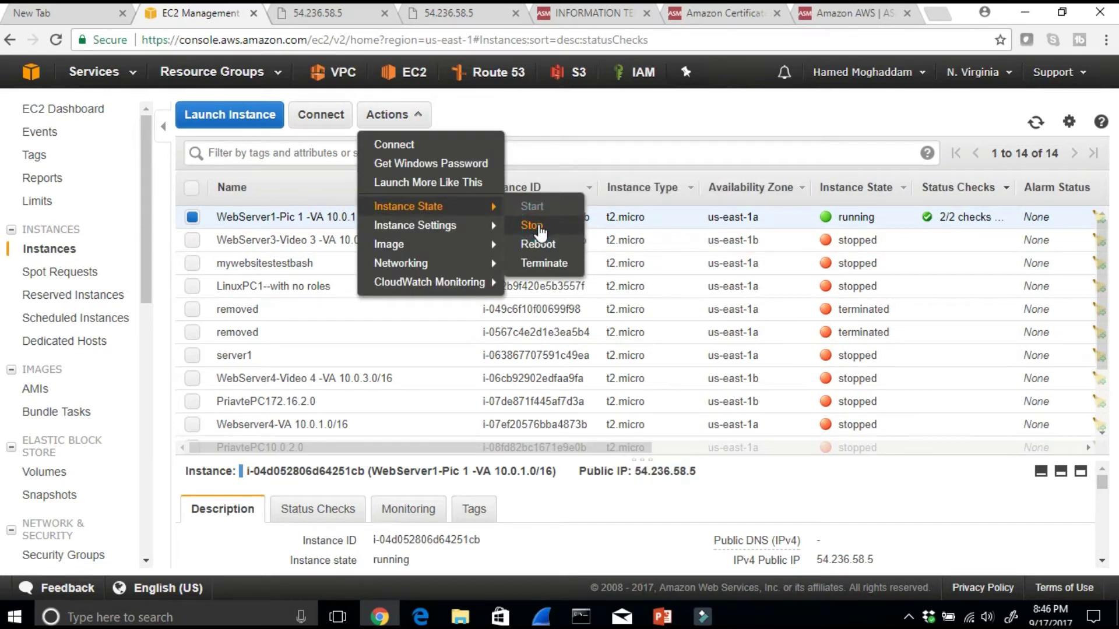
click(538, 225)
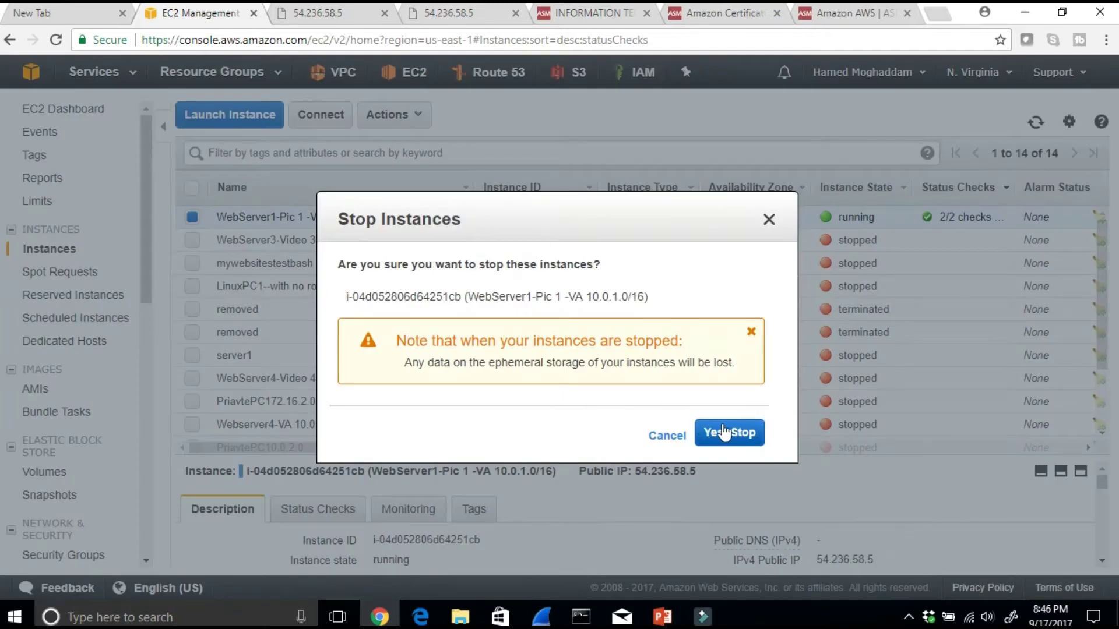
click(722, 432)
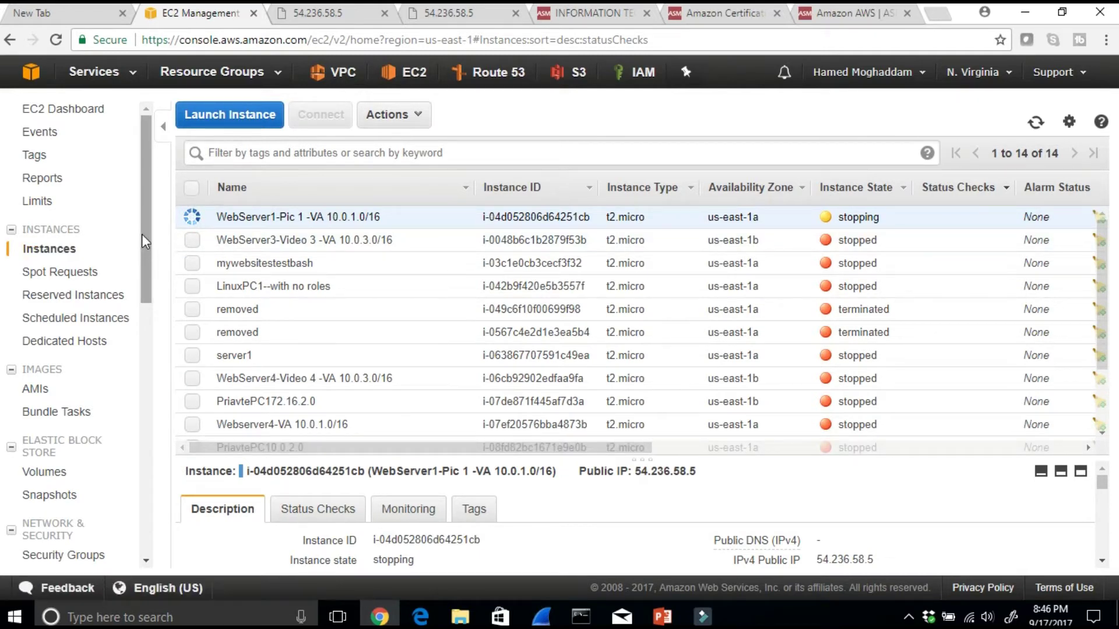
Examine the AMIs page and the console's Load Balancing and Auto Scaling sections, including Launch Configurations and Auto Scaling Groups
click(36, 389)
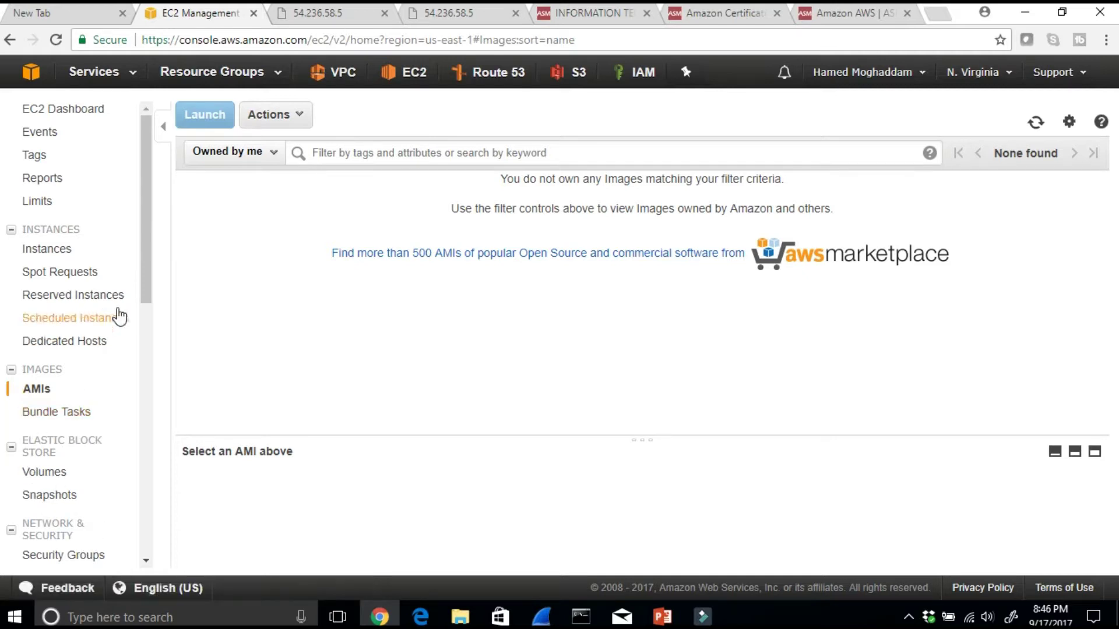
drag(145, 265, 146, 385)
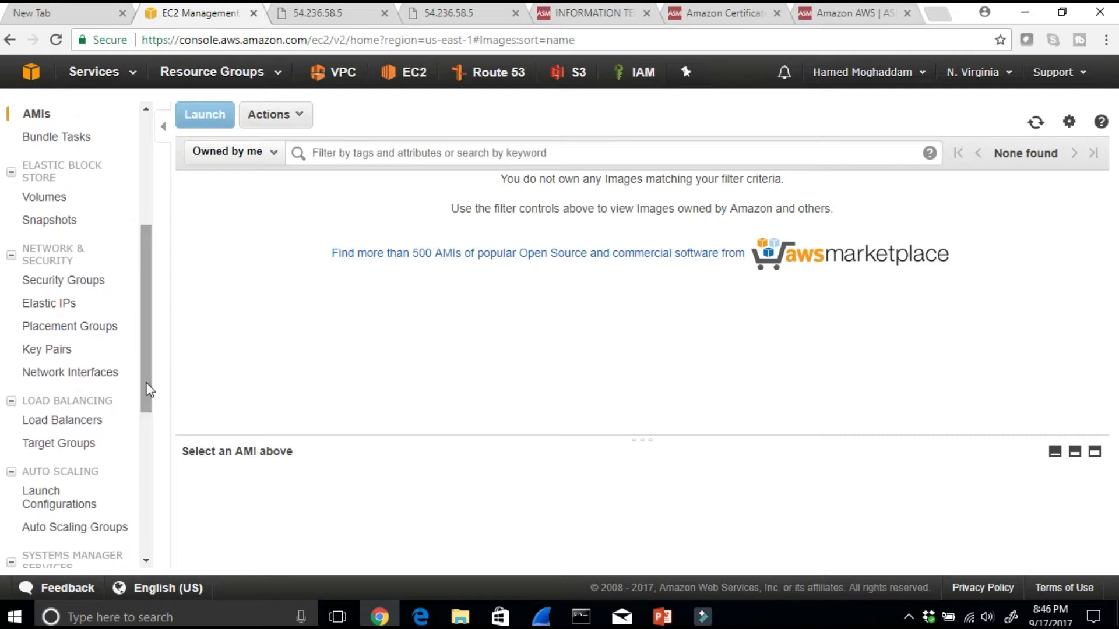
click(79, 478)
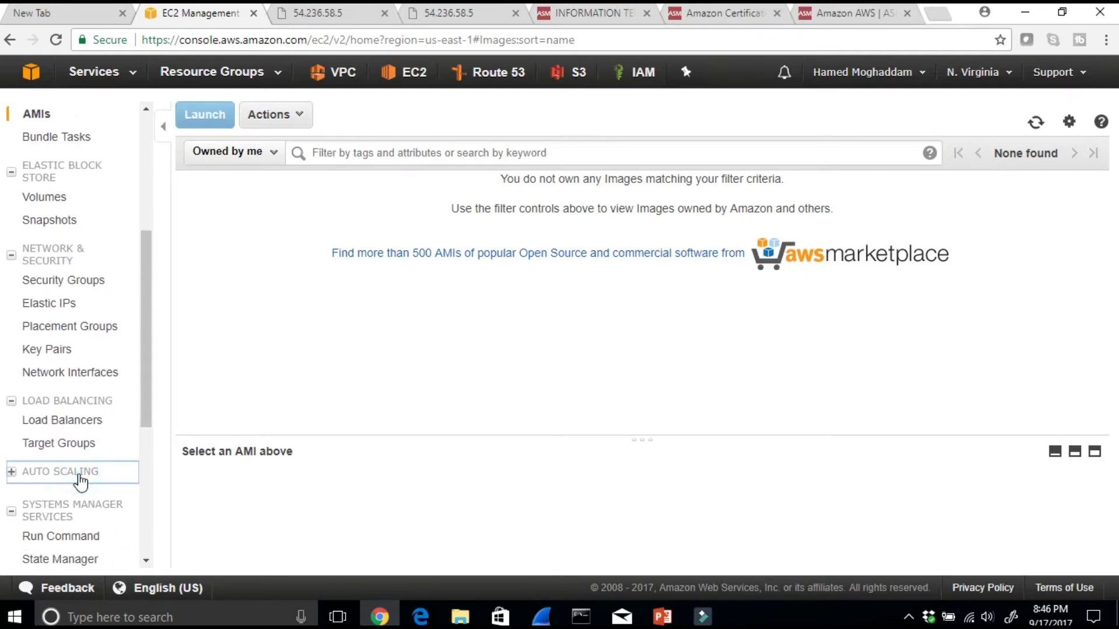
click(79, 474)
click(59, 402)
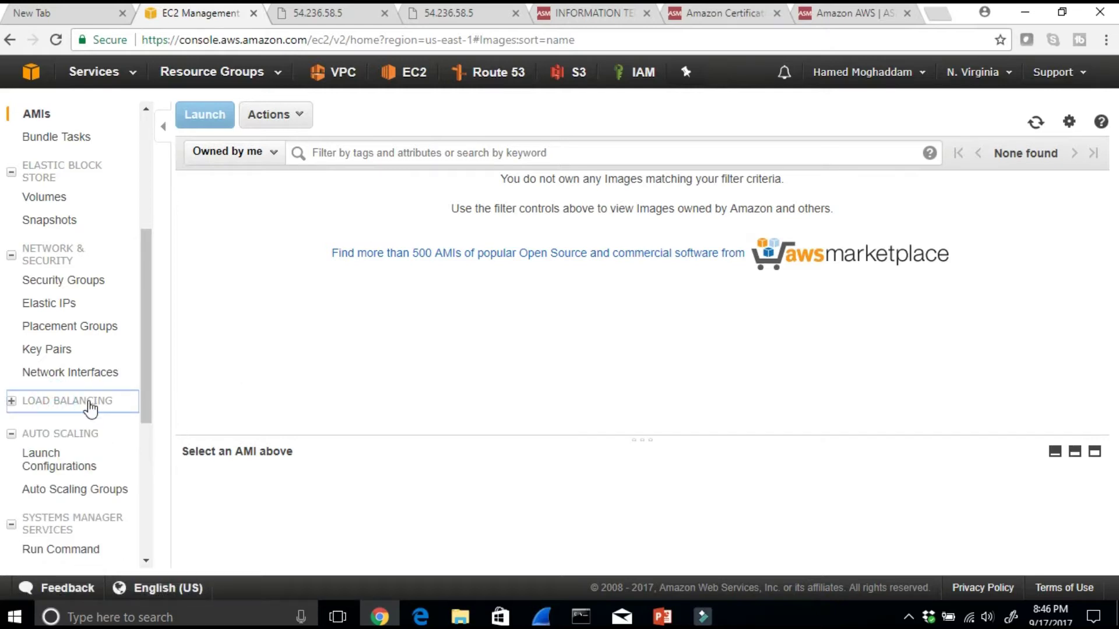
click(12, 401)
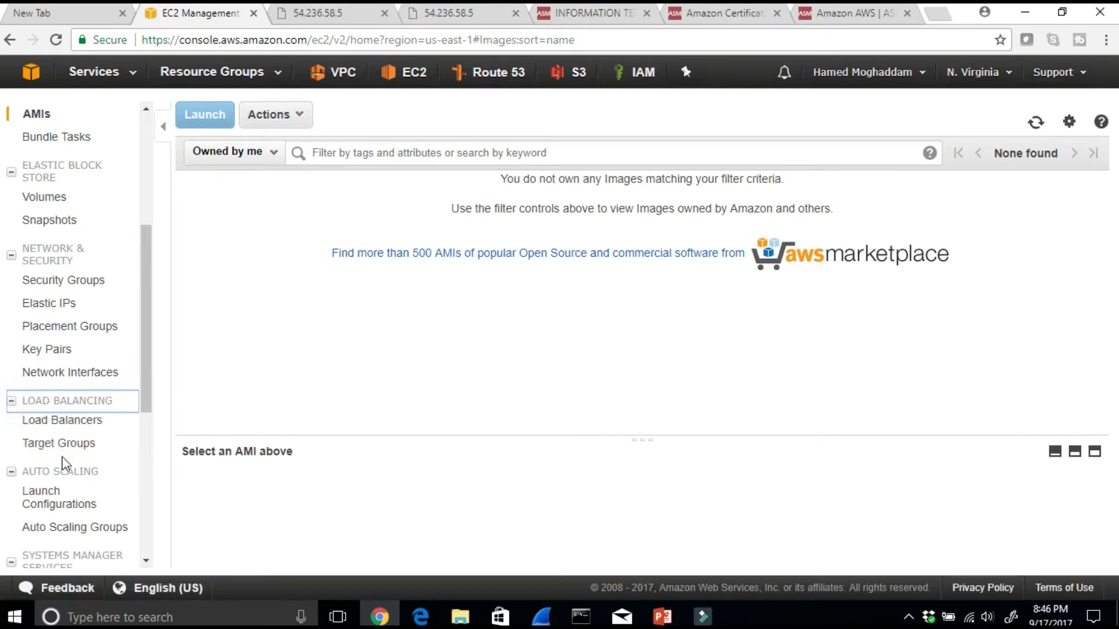
click(50, 499)
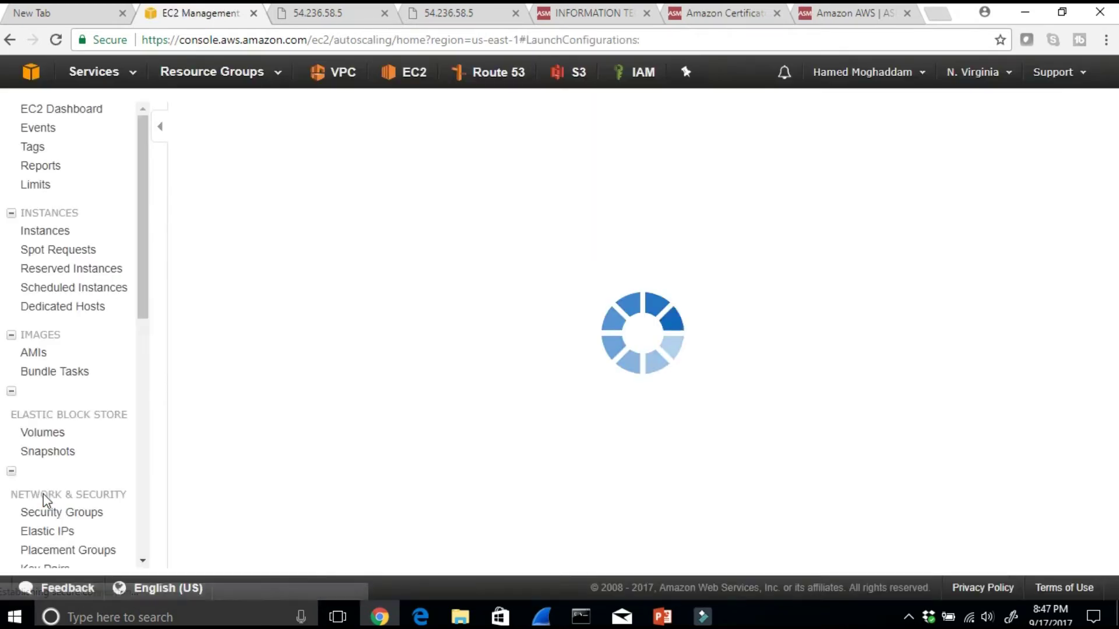
click(10, 39)
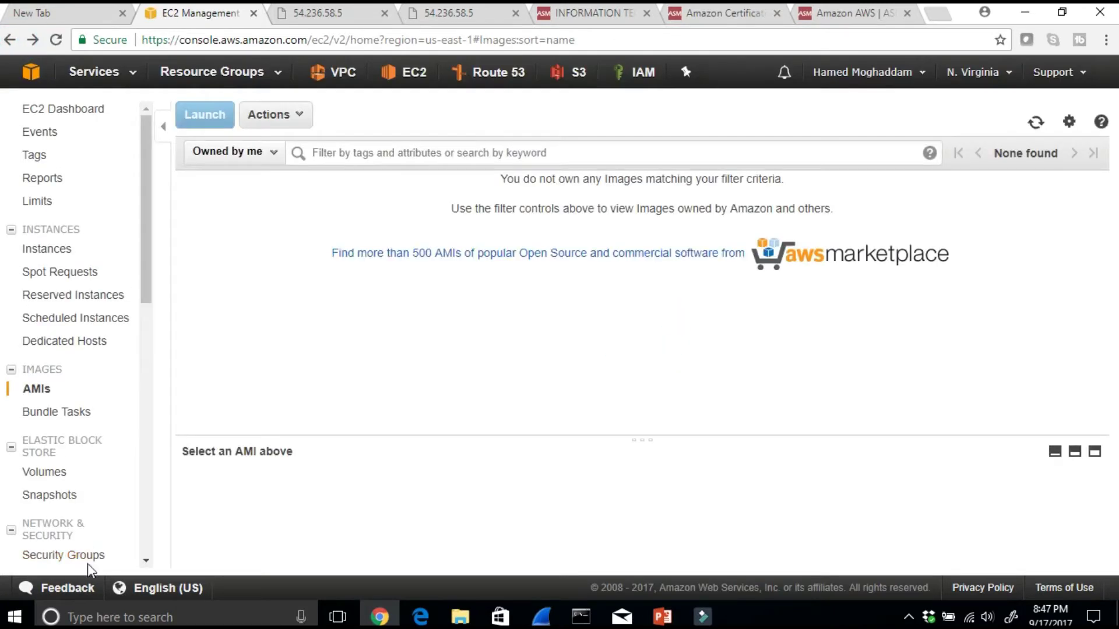
drag(147, 284, 156, 427)
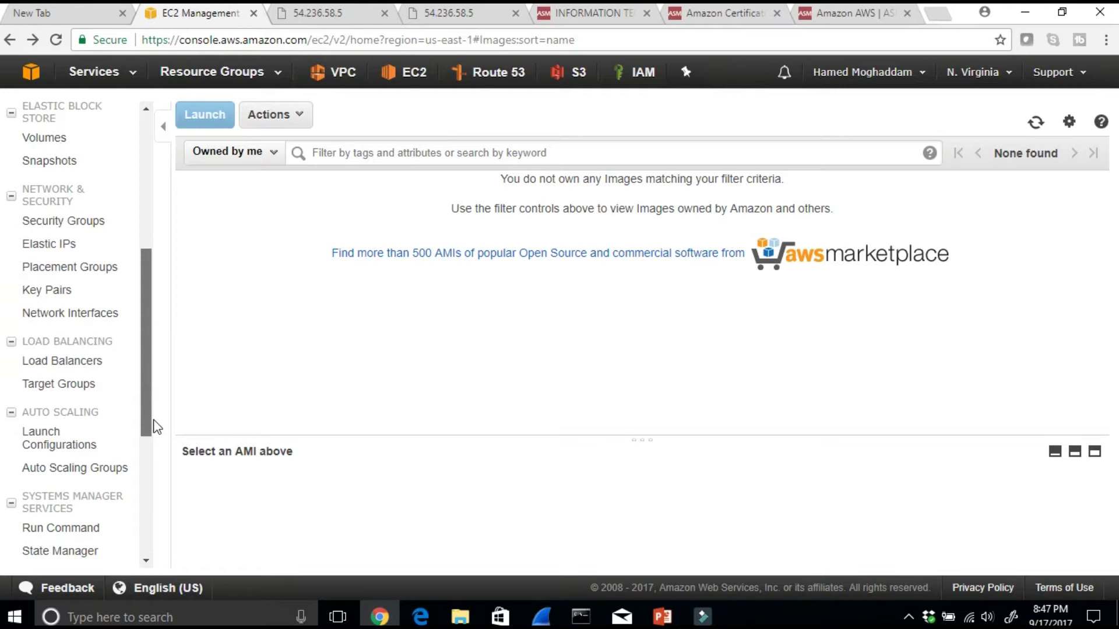
click(96, 470)
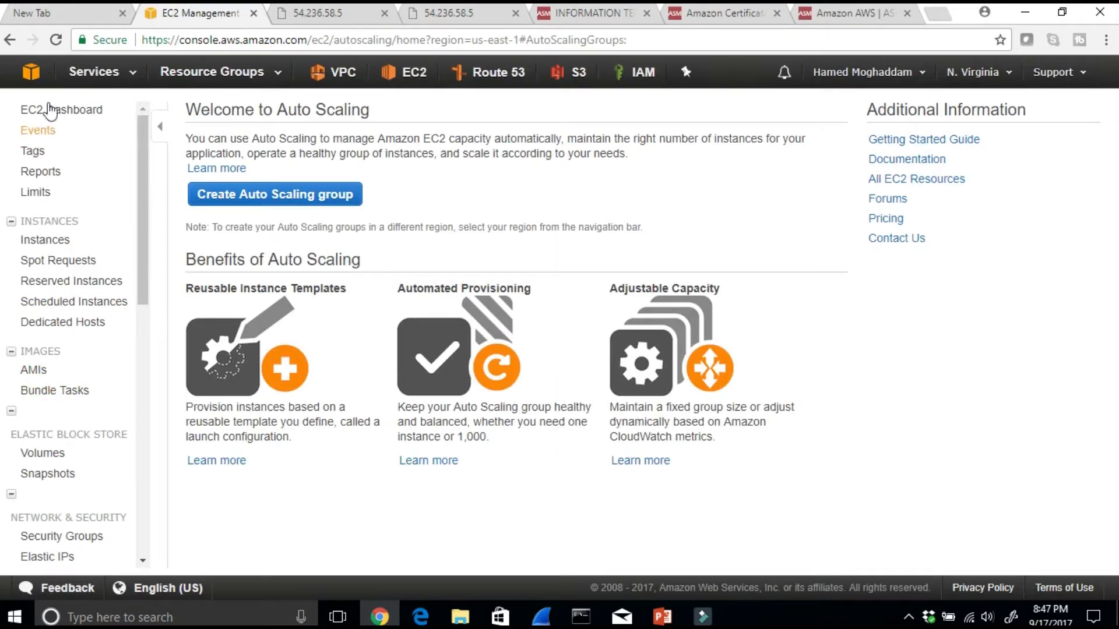
click(13, 44)
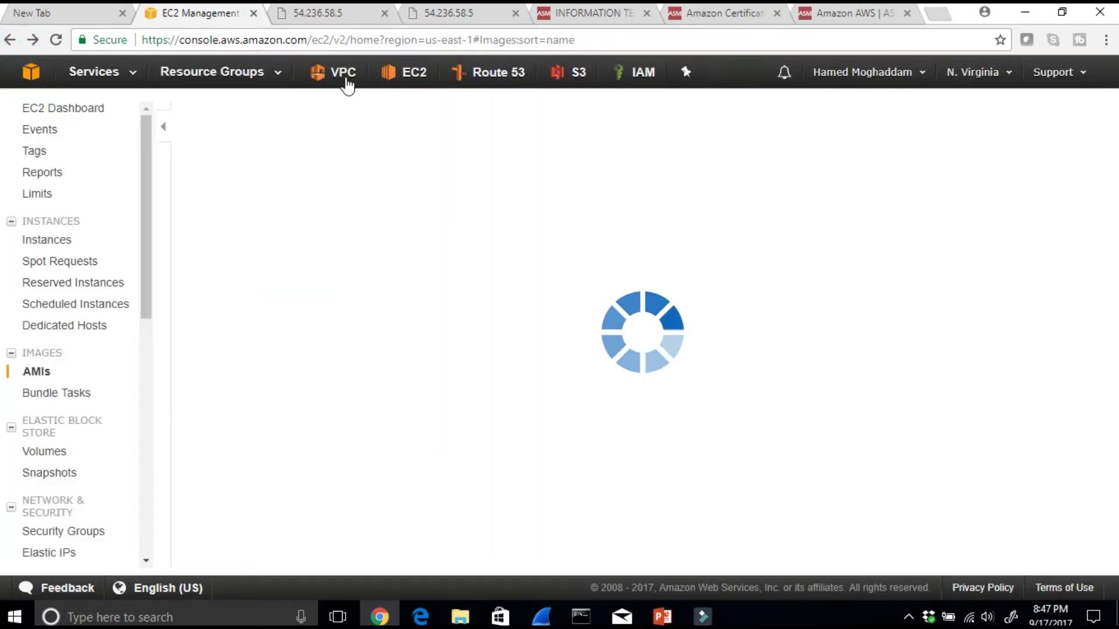
Return to the EC2 instances list and begin creating an image of the WebServer1-Pic 1 -VA 10.0.1.0/16 instance
click(411, 73)
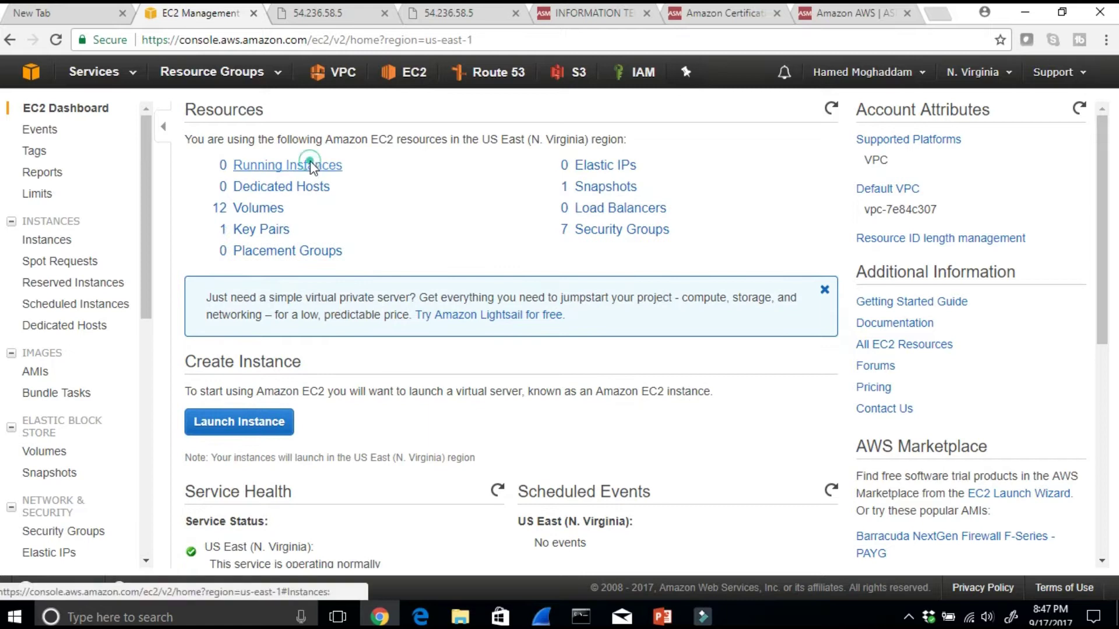
click(310, 164)
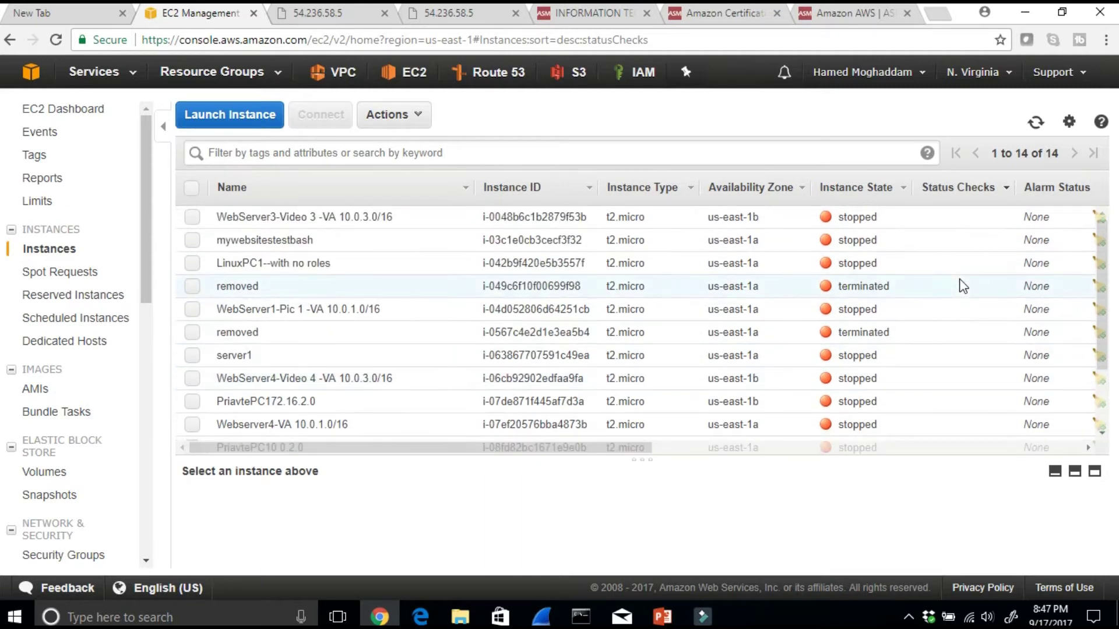
click(192, 310)
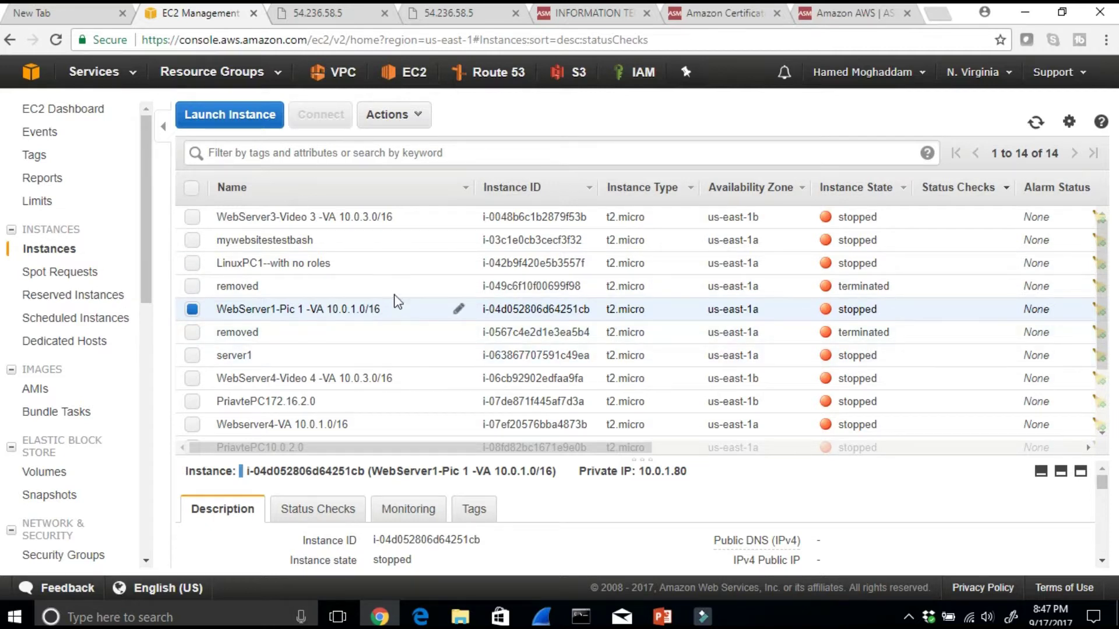
click(425, 114)
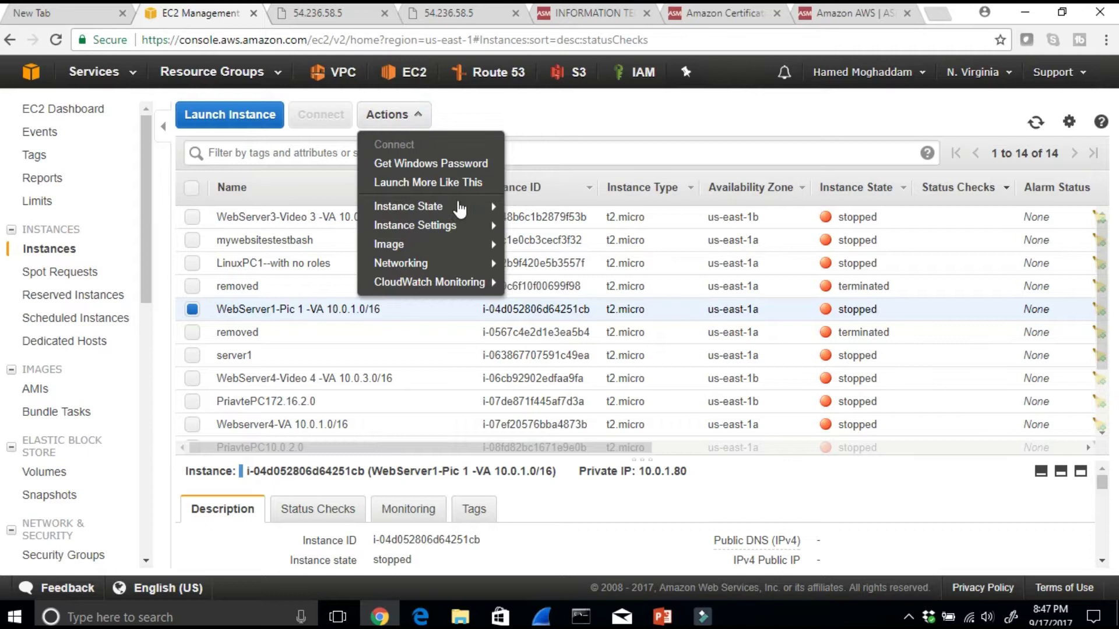
mouse_move(456, 244)
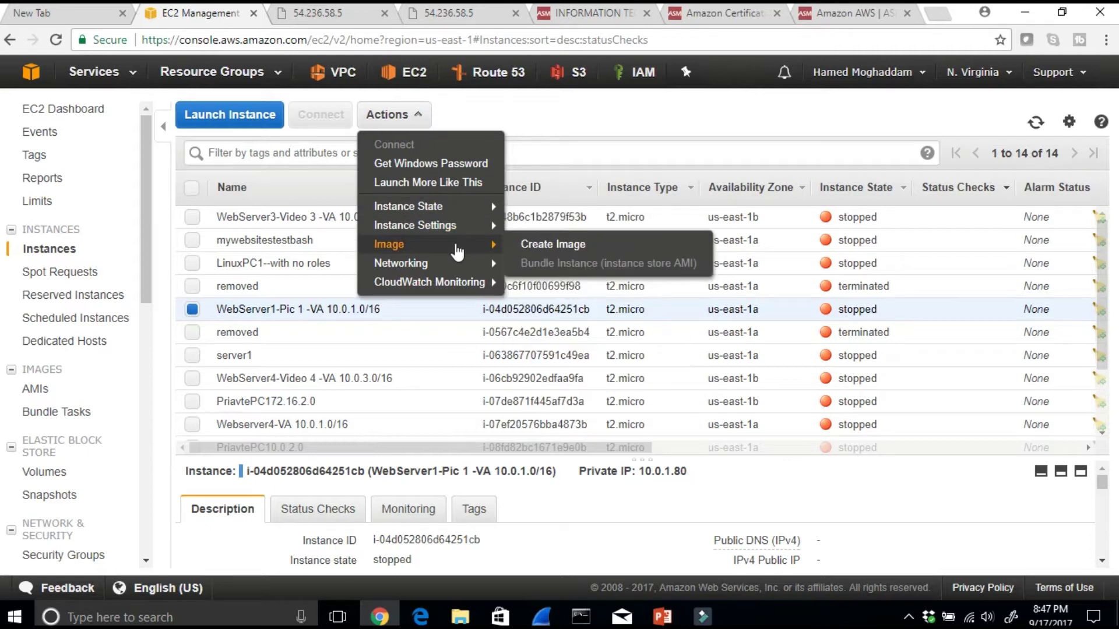
click(522, 246)
click(359, 197)
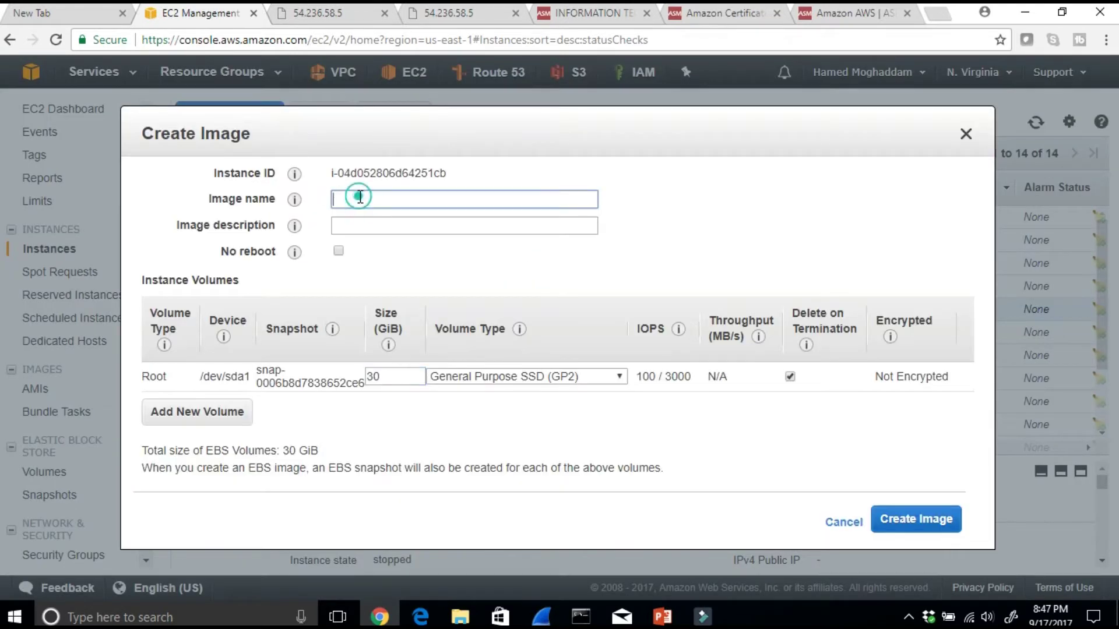
Copy the name Webserver1Image from Step 2 of the PowerPoint procedure and use it as the image name in the Chrome EC2 console
click(660, 618)
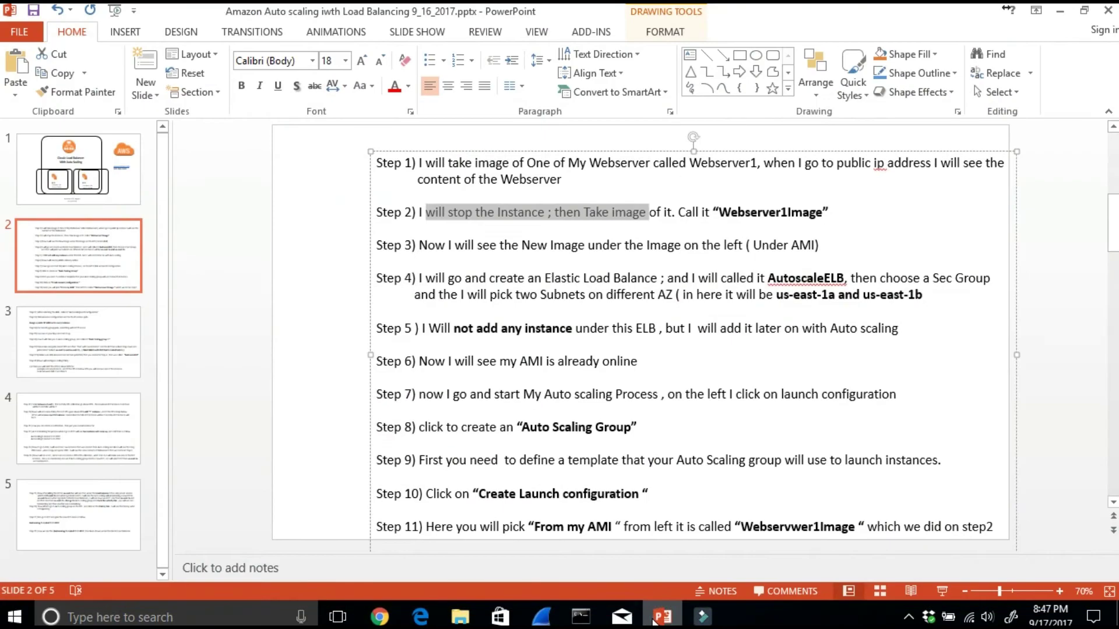
drag(825, 214, 723, 215)
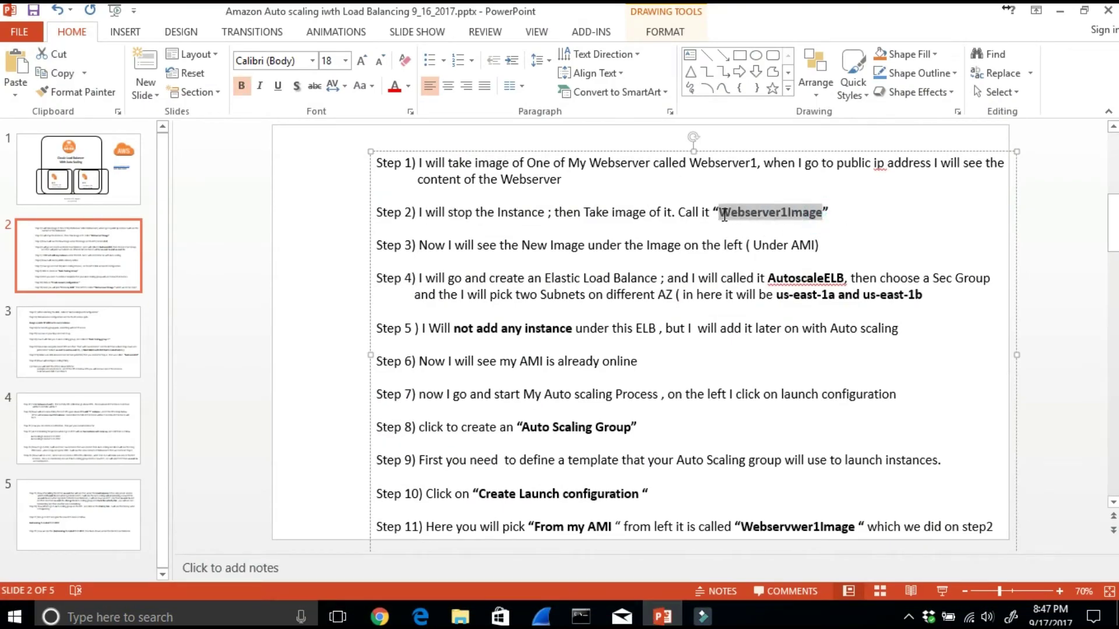
right_click(723, 215)
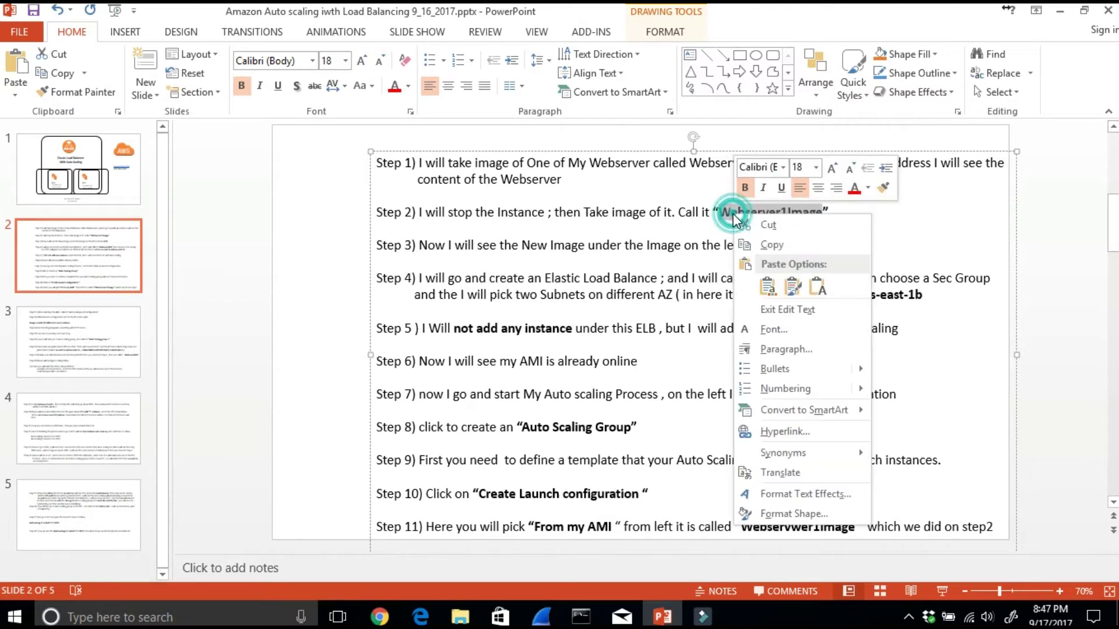
click(765, 249)
click(1059, 11)
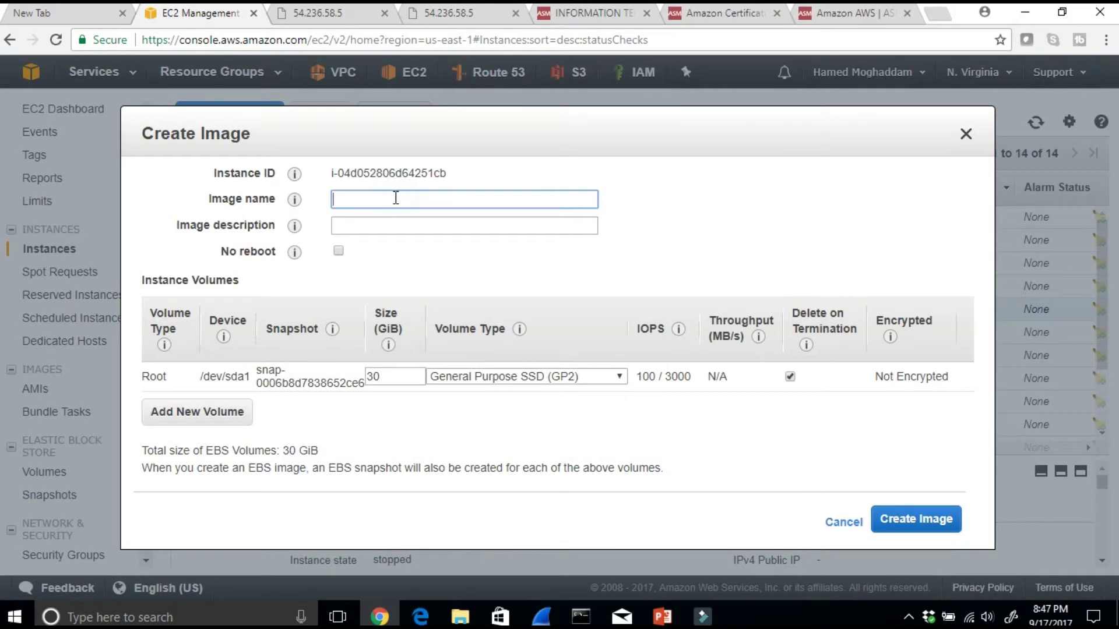
key(ctrl+v)
Describe the image as "This is image of My Webserver to be used for Auto scaling" and create it, closing the request confirmation
click(369, 224)
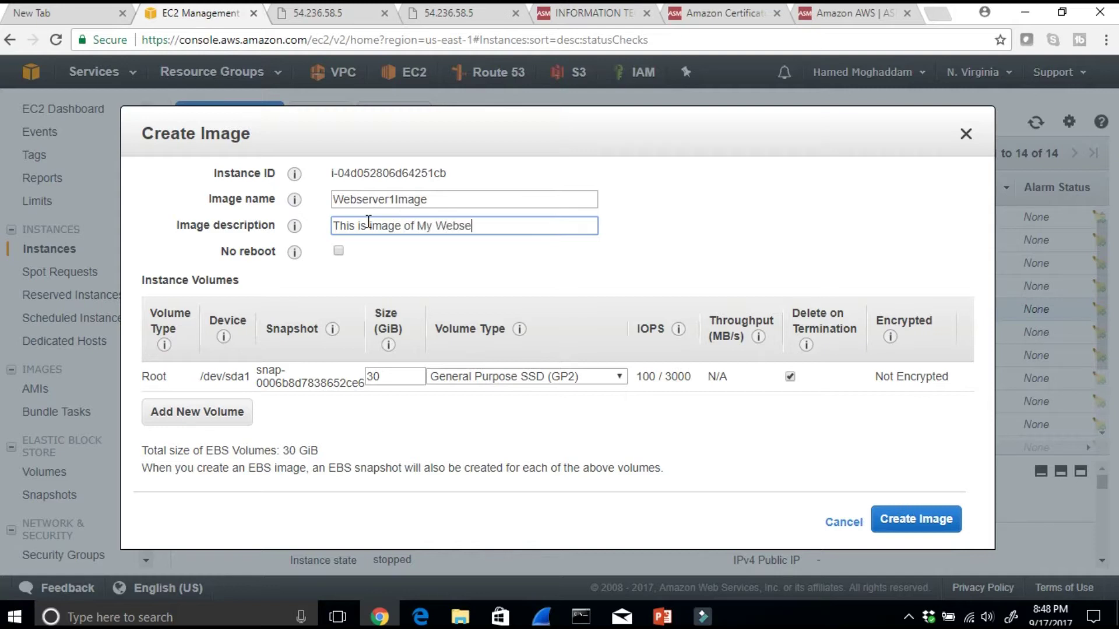
text(r to be used for)
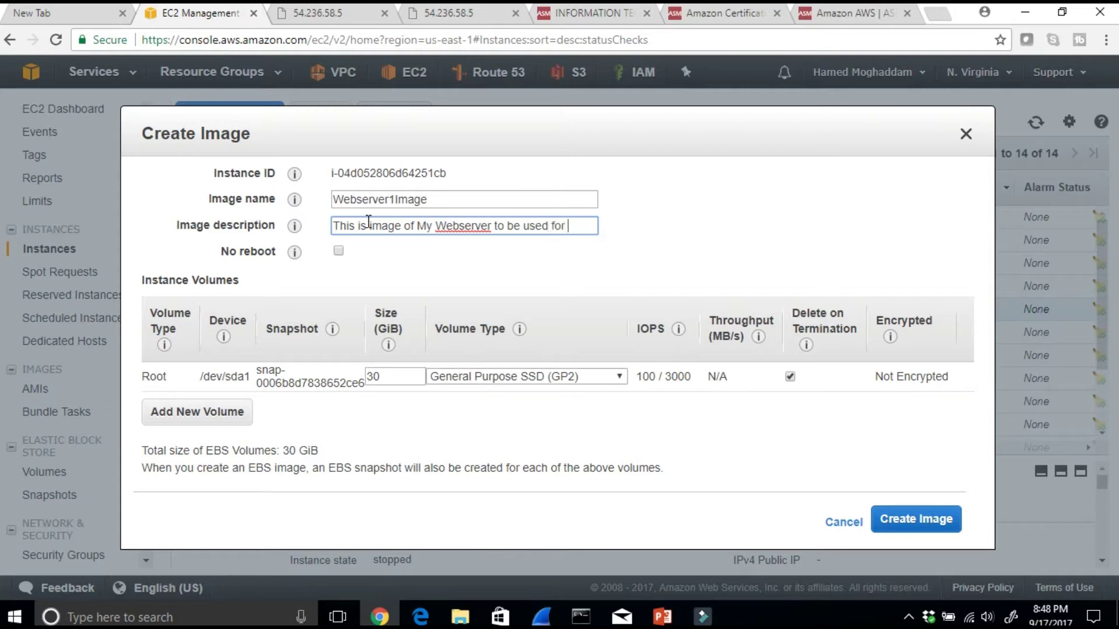
text( Auto sc)
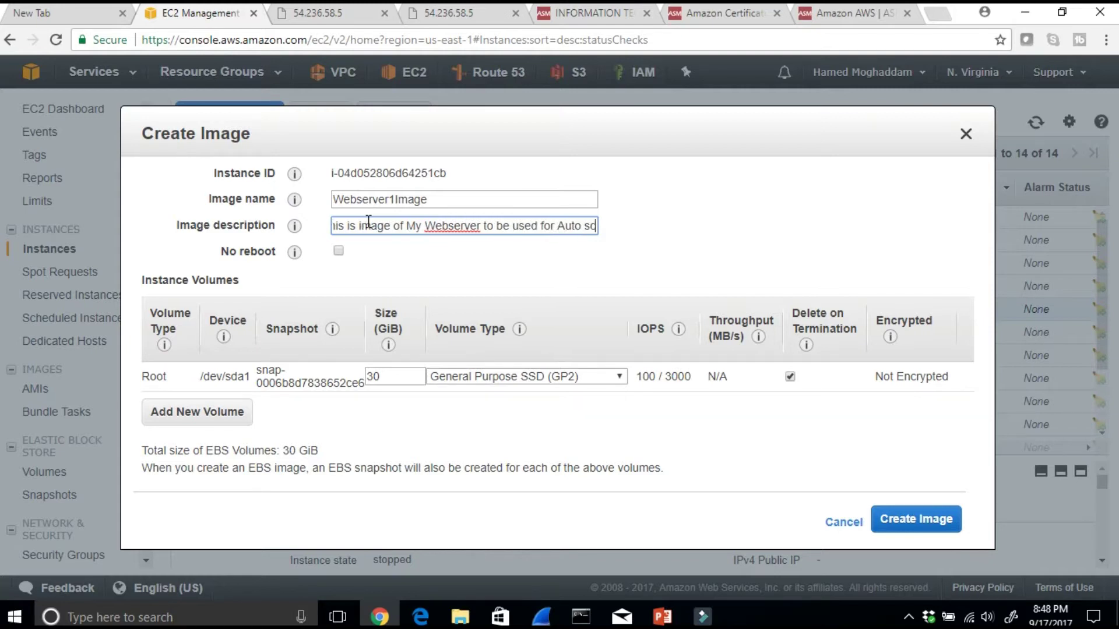
text(aling)
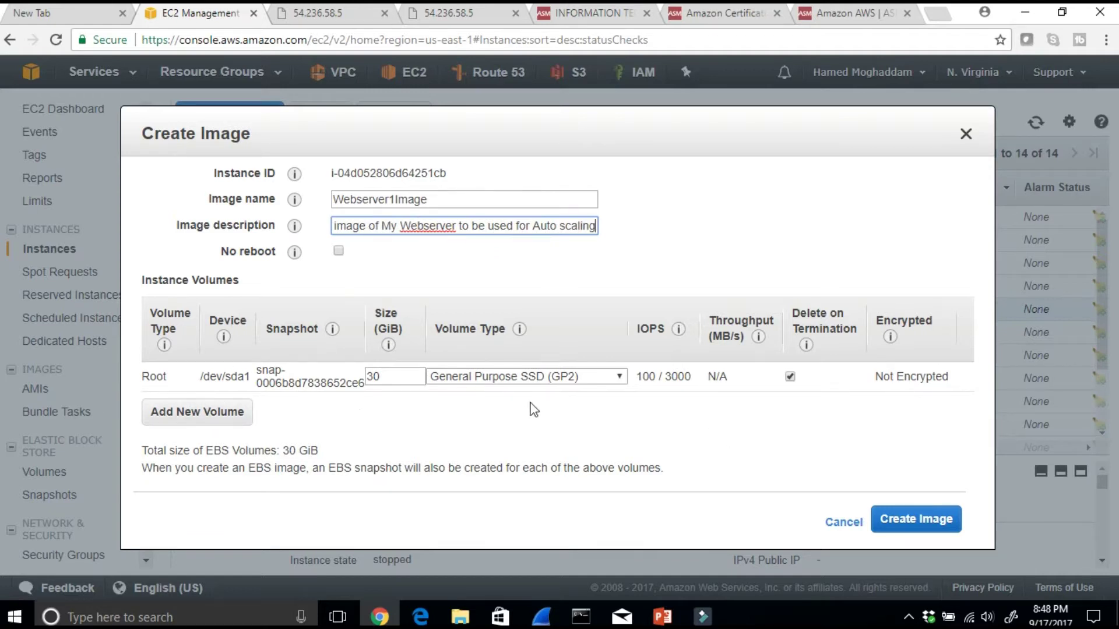
click(891, 525)
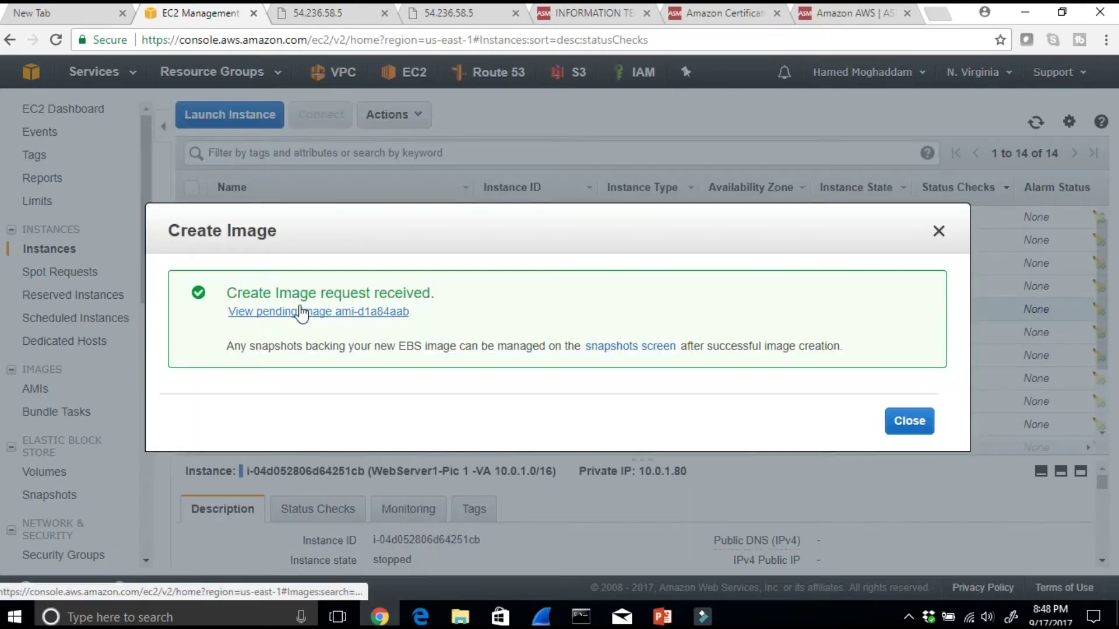
click(926, 431)
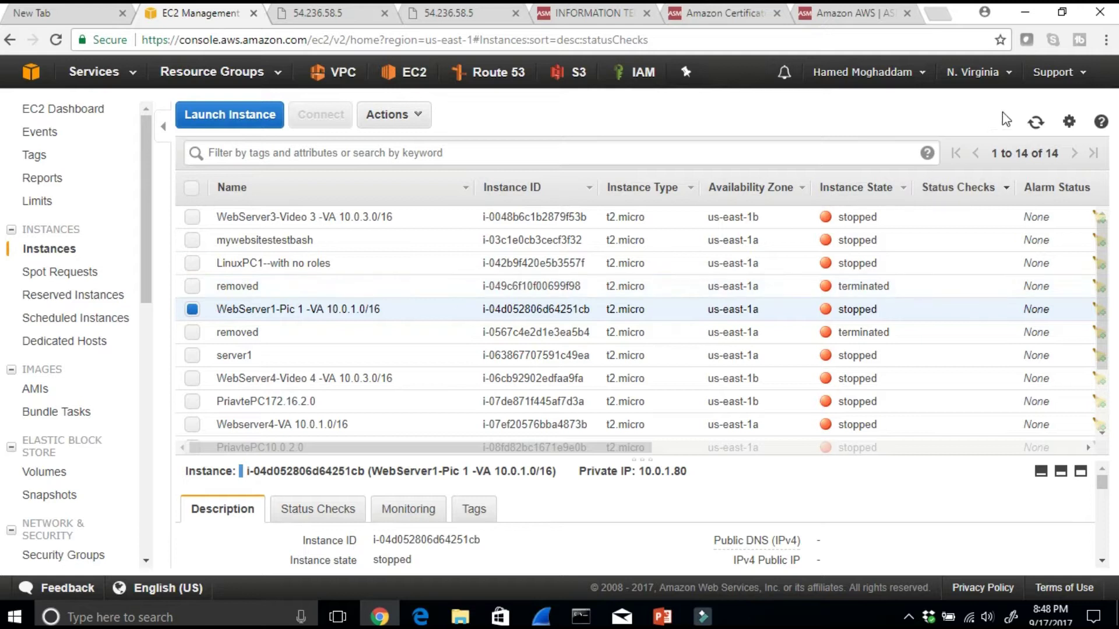
Refresh the instances list, look through it, and check the AMIs page for the new image, refreshing that list too
click(1034, 123)
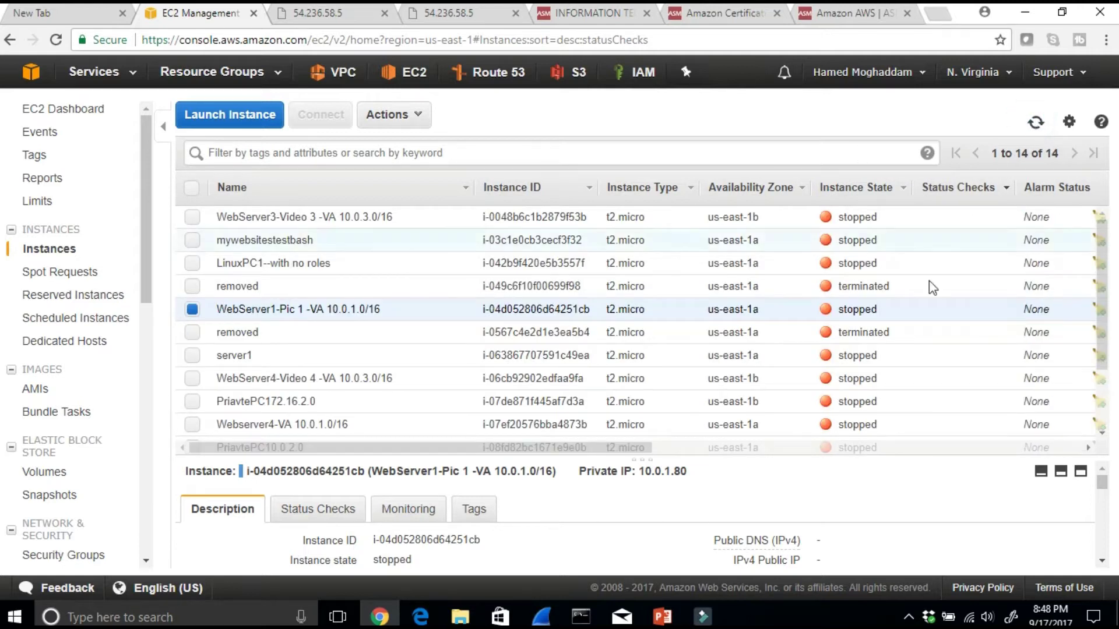
scroll(744, 324, down, 2)
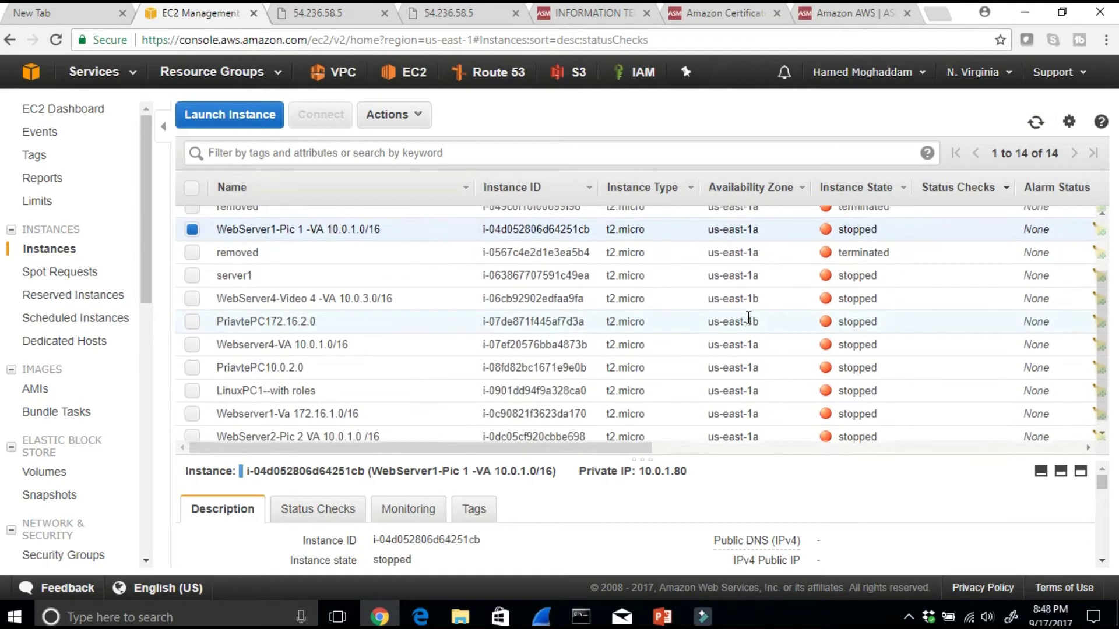
scroll(749, 320, up, 2)
scroll(751, 326, down, 2)
scroll(750, 327, up, 2)
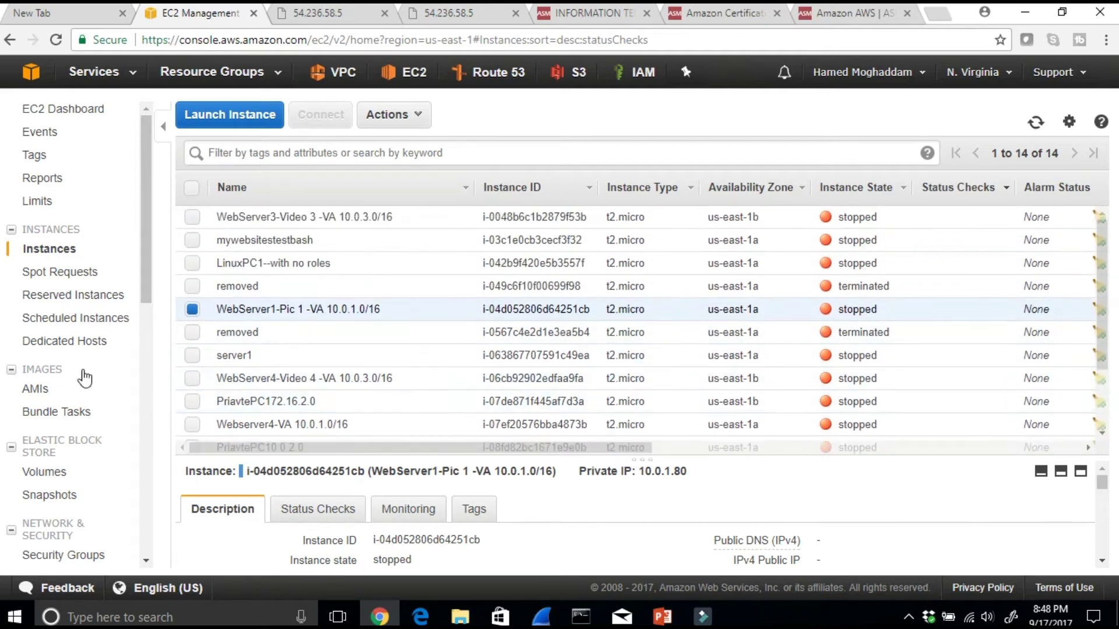
click(36, 390)
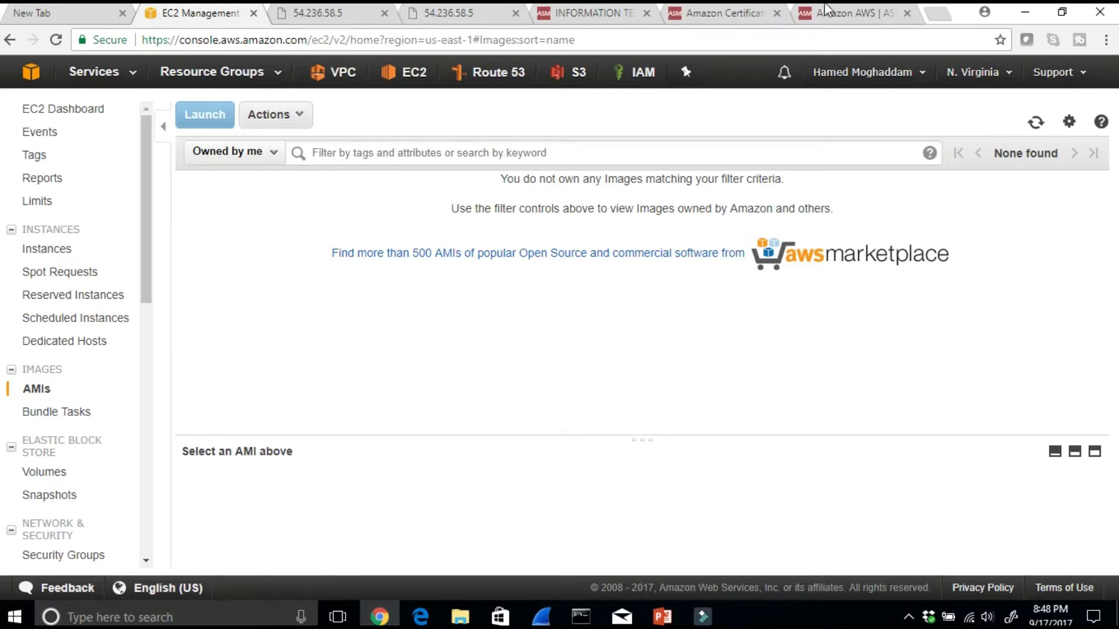
click(1036, 123)
click(1036, 122)
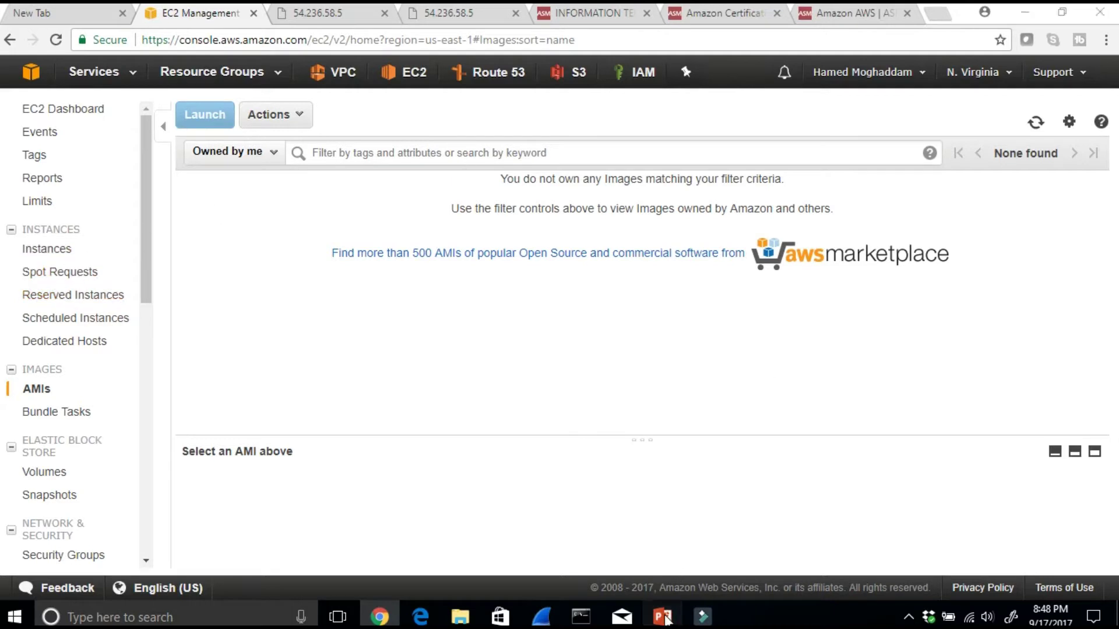
Switch to PowerPoint and review Steps 3 and 4 on slide 2, covering the new AMI, the AutoscaleELB load balancer and its two subnets
click(662, 617)
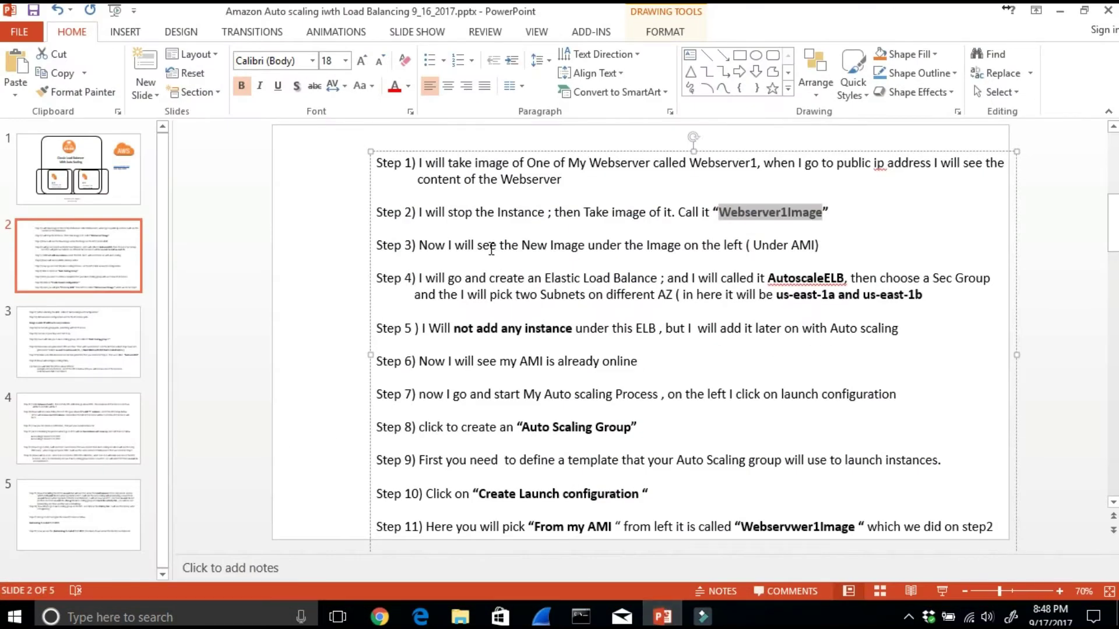
click(449, 246)
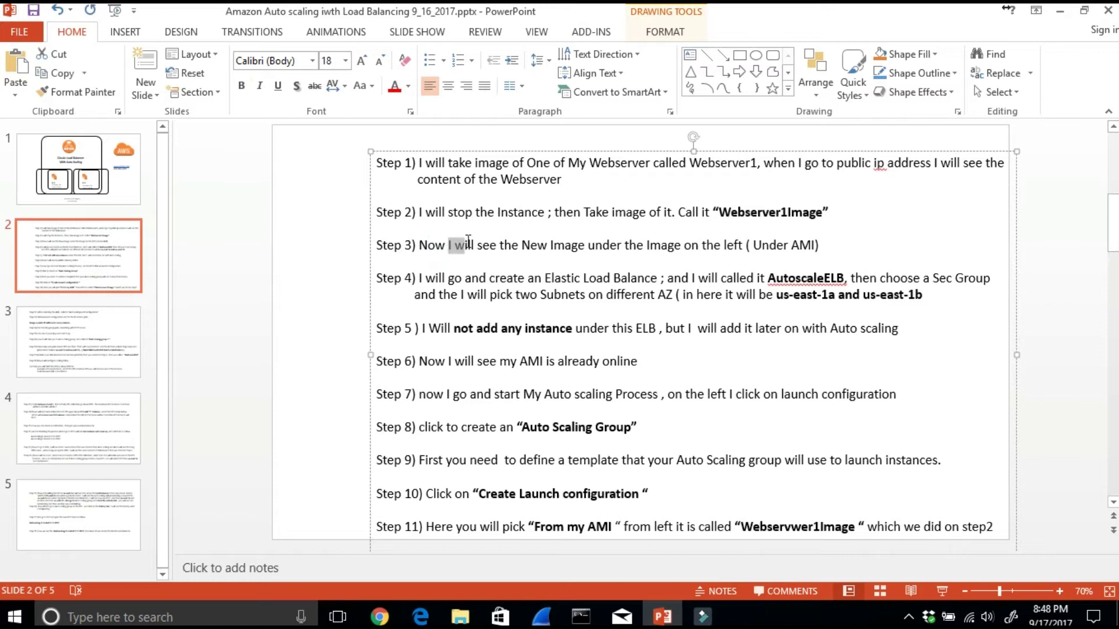
key(shift+Up)
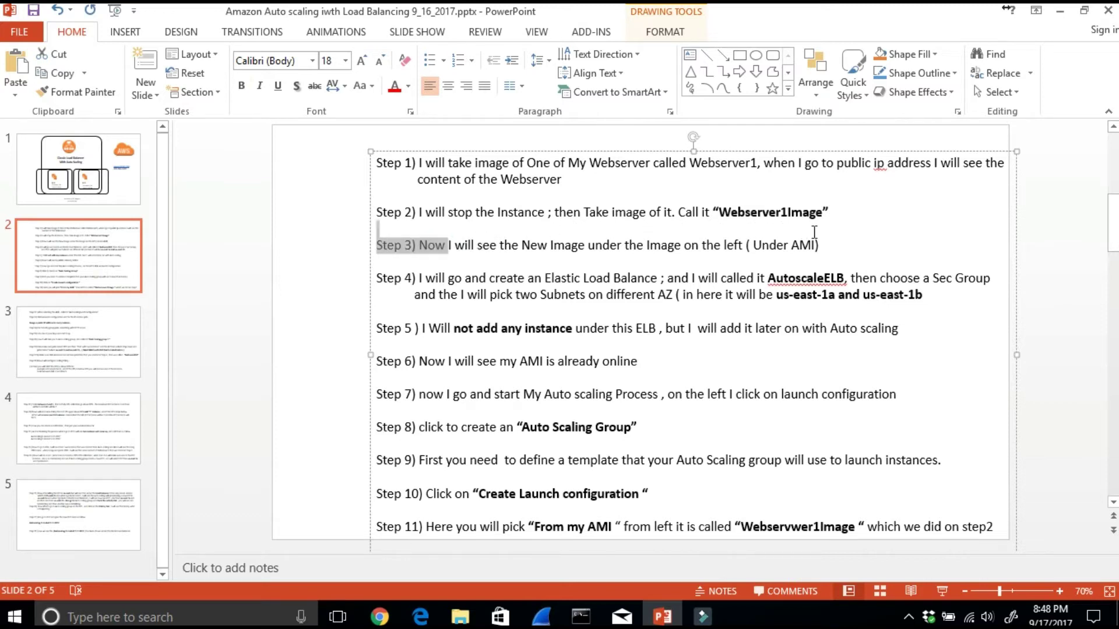
drag(814, 231, 833, 253)
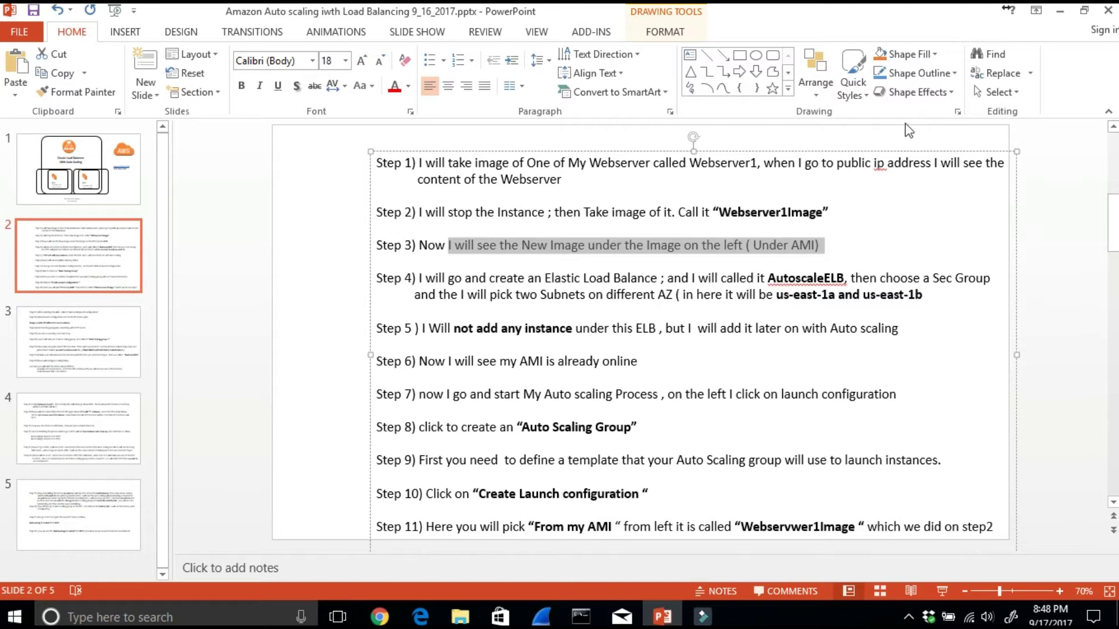
drag(456, 282, 955, 294)
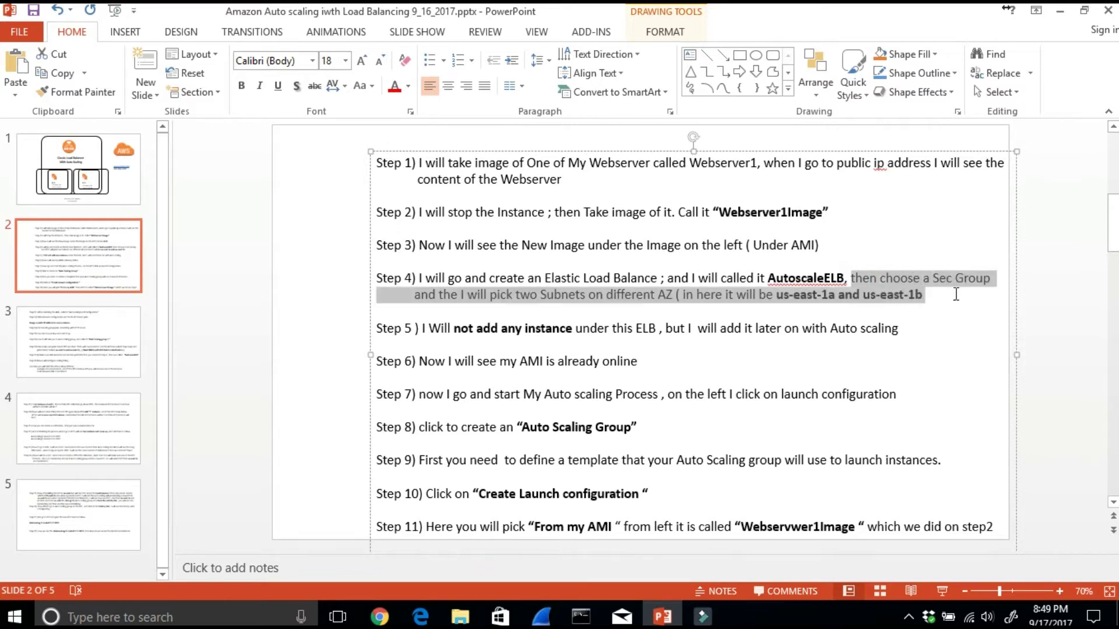
click(477, 309)
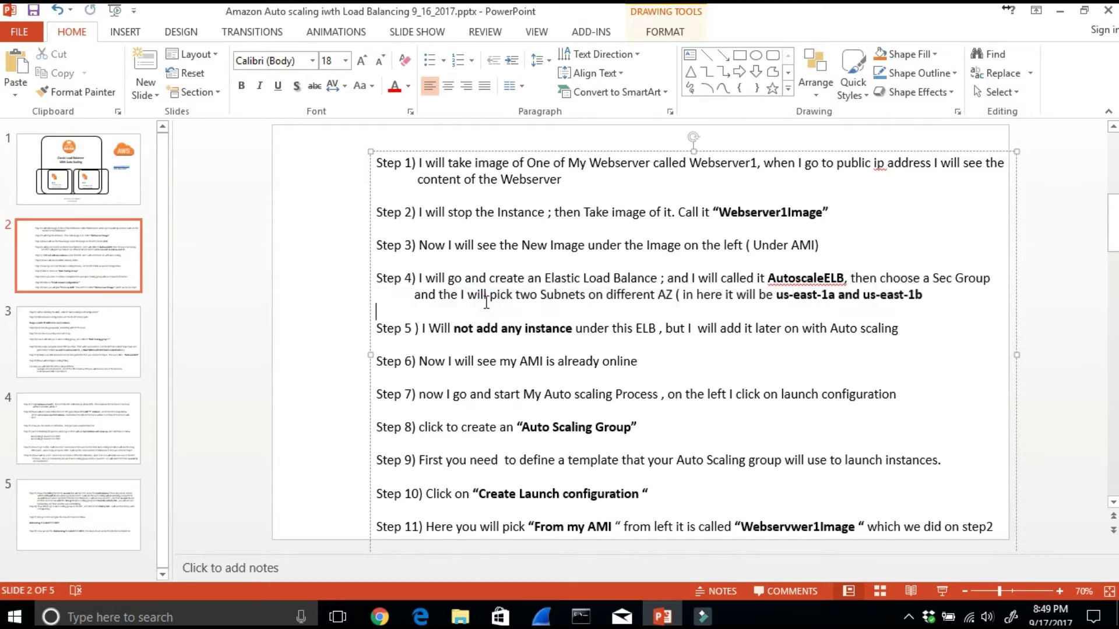
drag(468, 295, 760, 310)
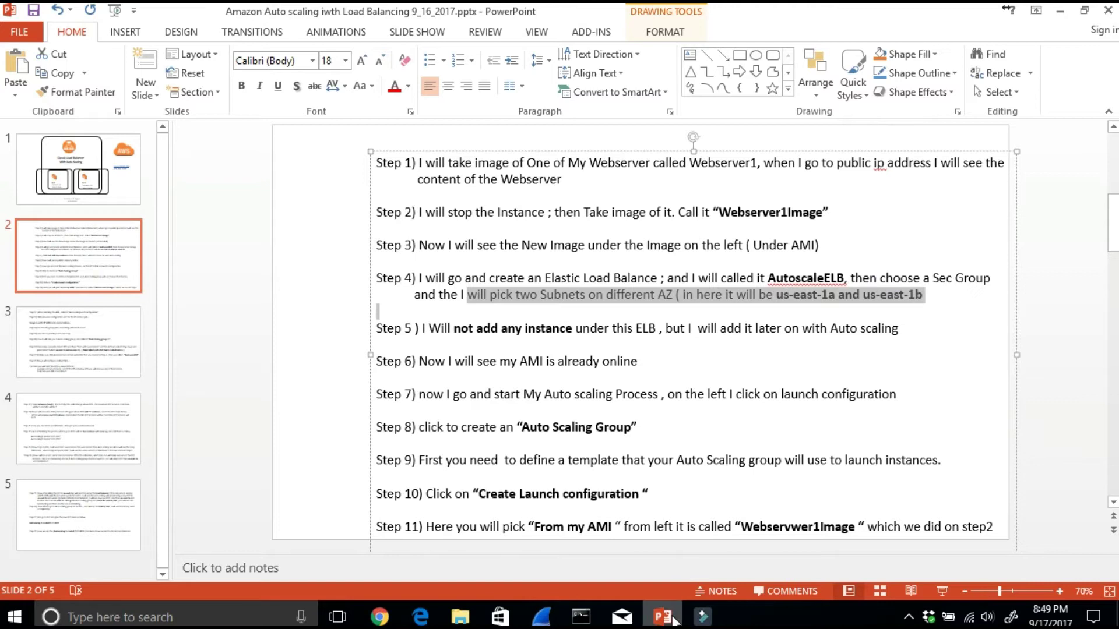
Examine the Classic Load Balancer With Auto Scaling diagram on slide 1 and return to the EC2 console in Chrome
click(664, 616)
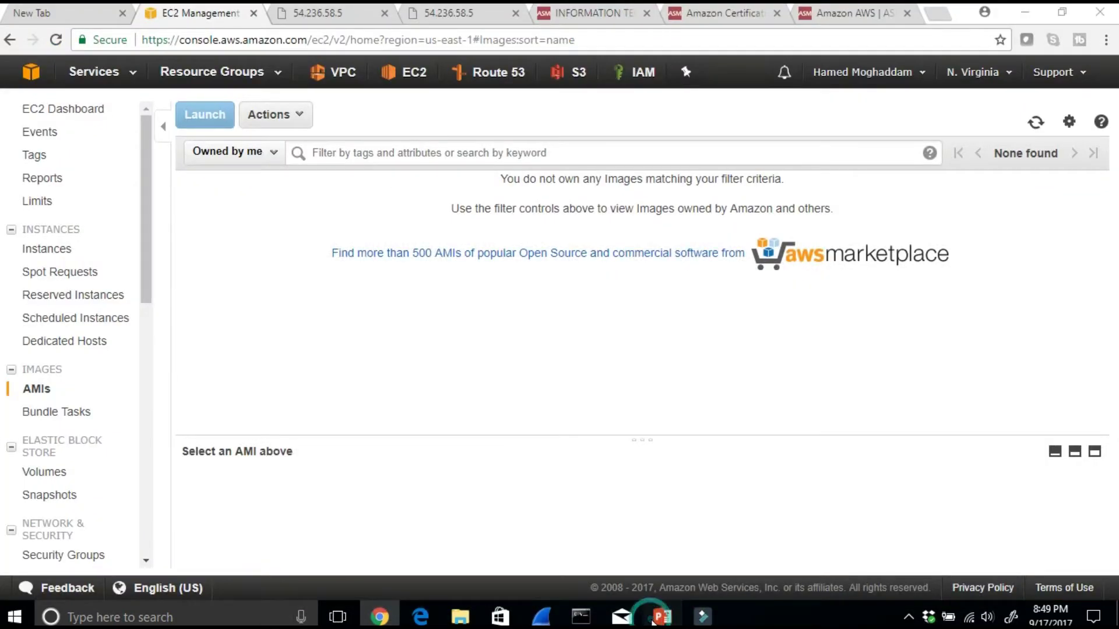
click(664, 617)
click(119, 182)
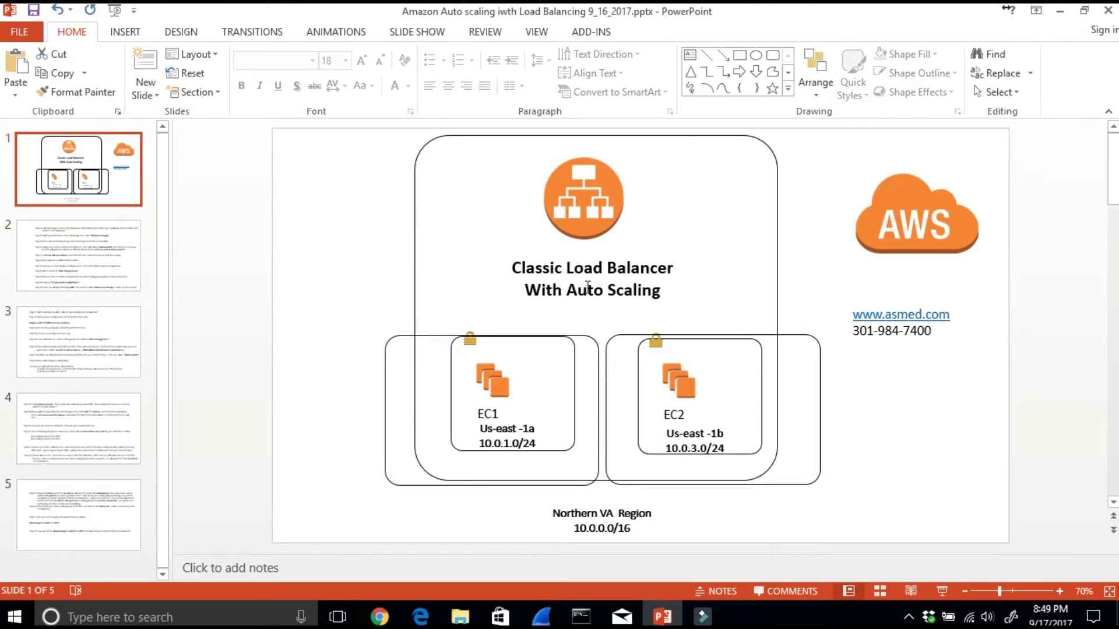
drag(511, 267, 675, 270)
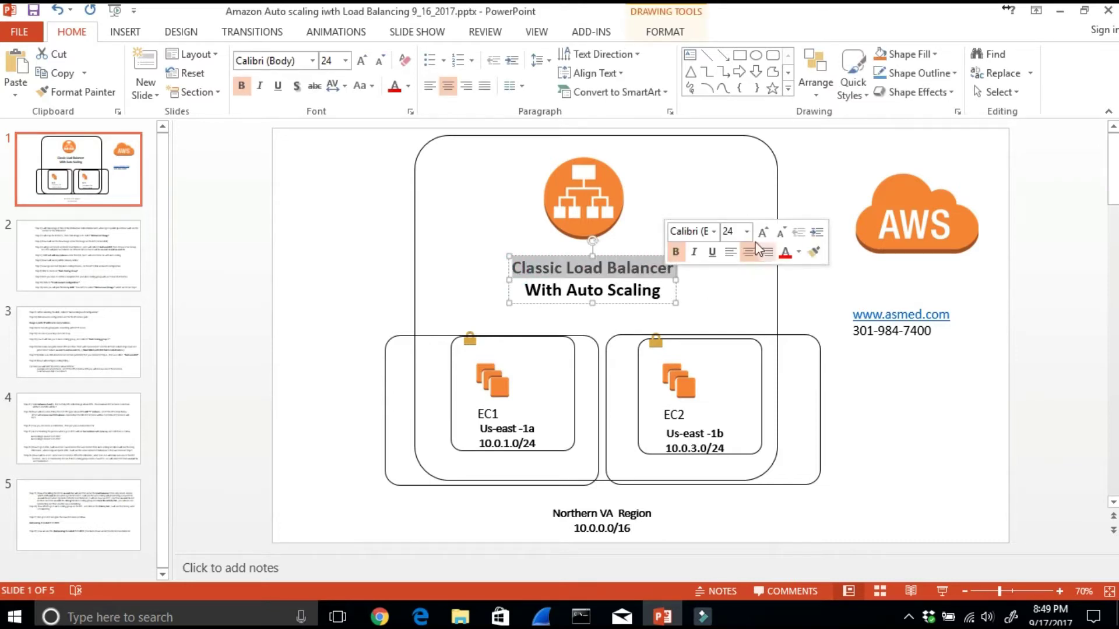
click(1059, 10)
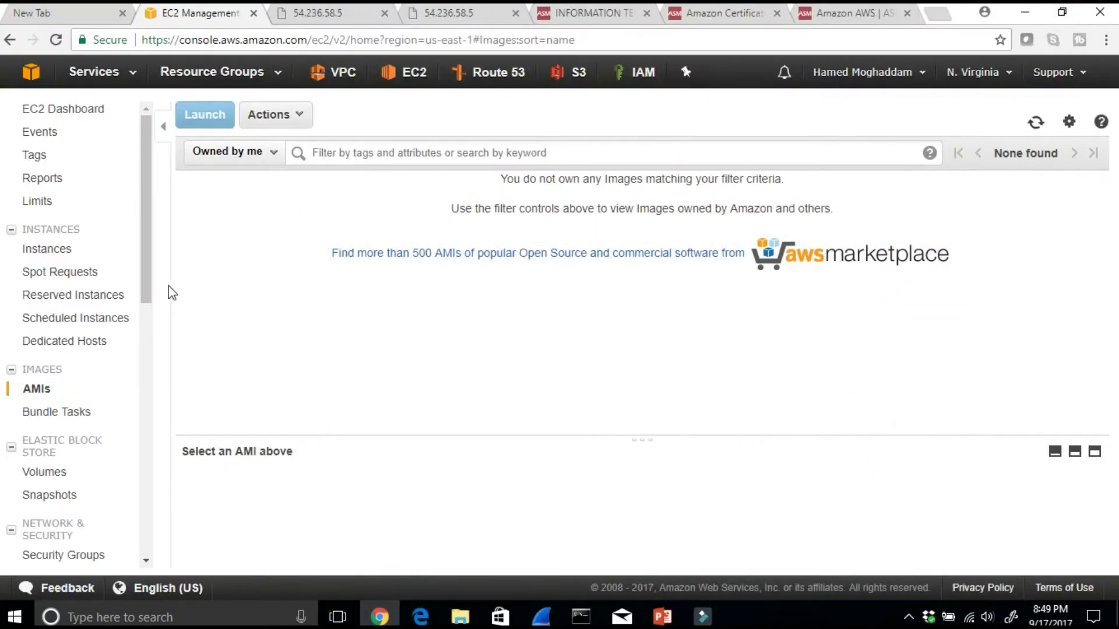
Check the EC2 instances list and the AMIs page for the status of Webserver1Image
click(423, 74)
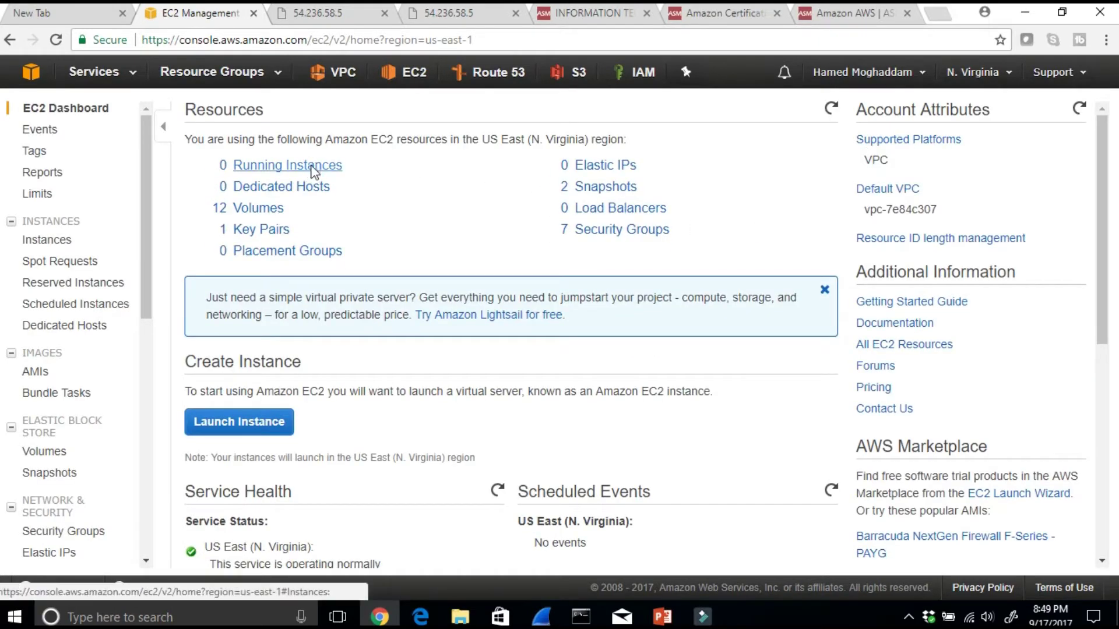
click(310, 166)
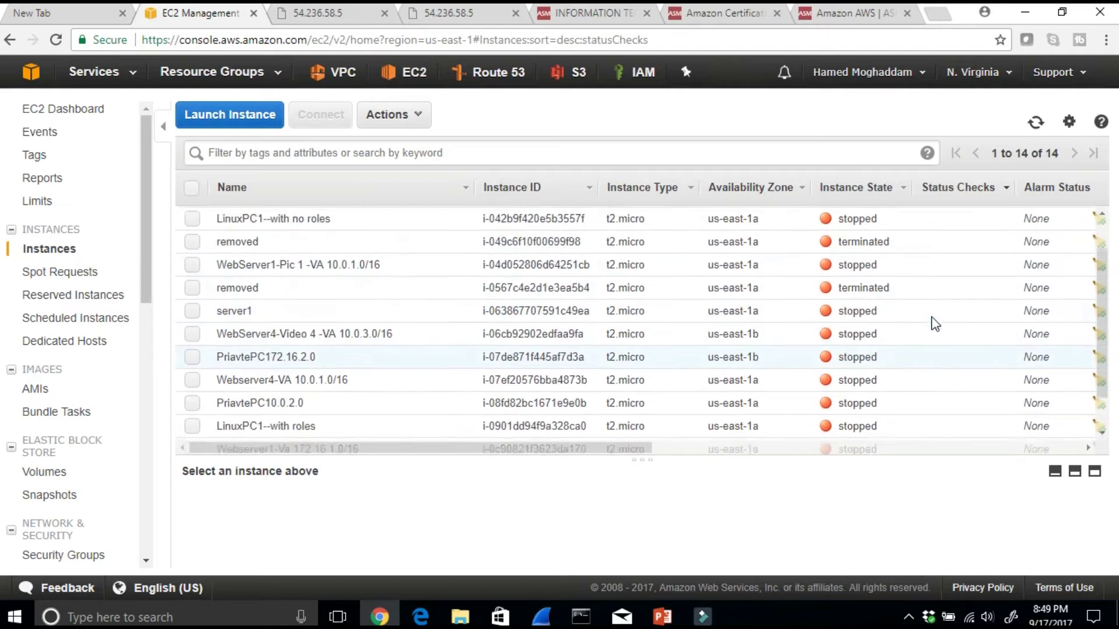
click(39, 389)
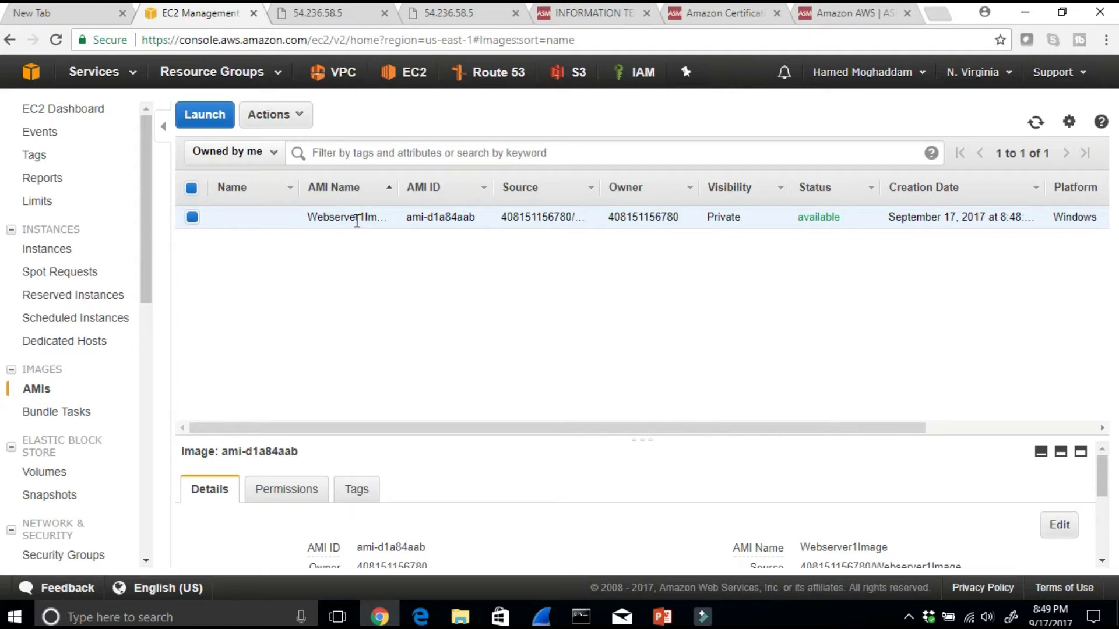
Start creating a new load balancer from the Load Balancers section, choosing the Classic Load Balancer type
drag(150, 282, 155, 374)
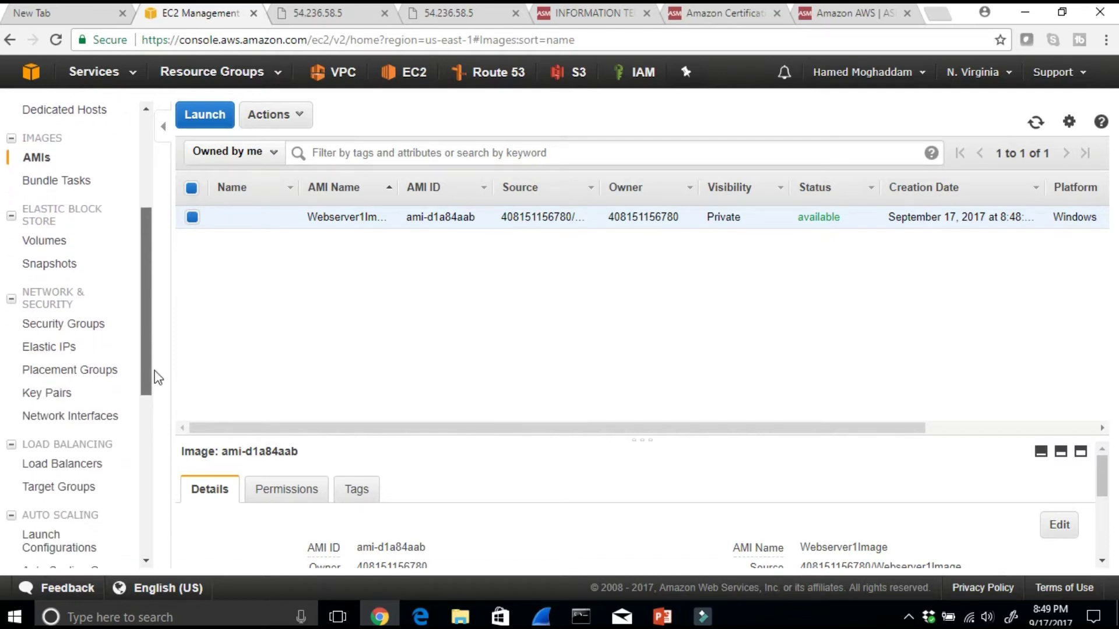
click(94, 466)
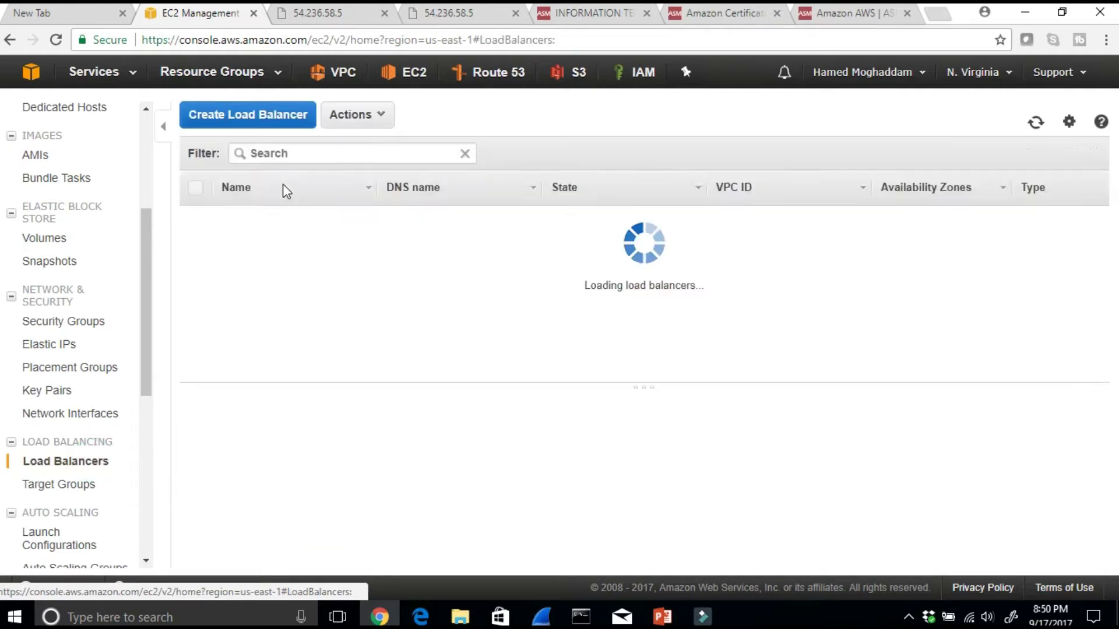
click(270, 117)
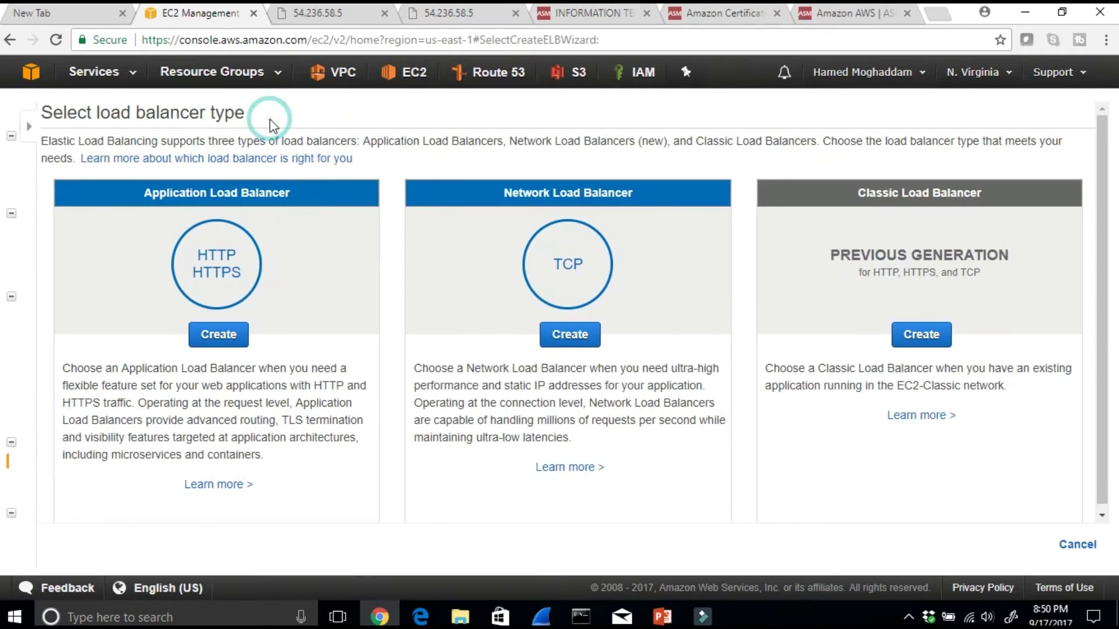
double_click(114, 187)
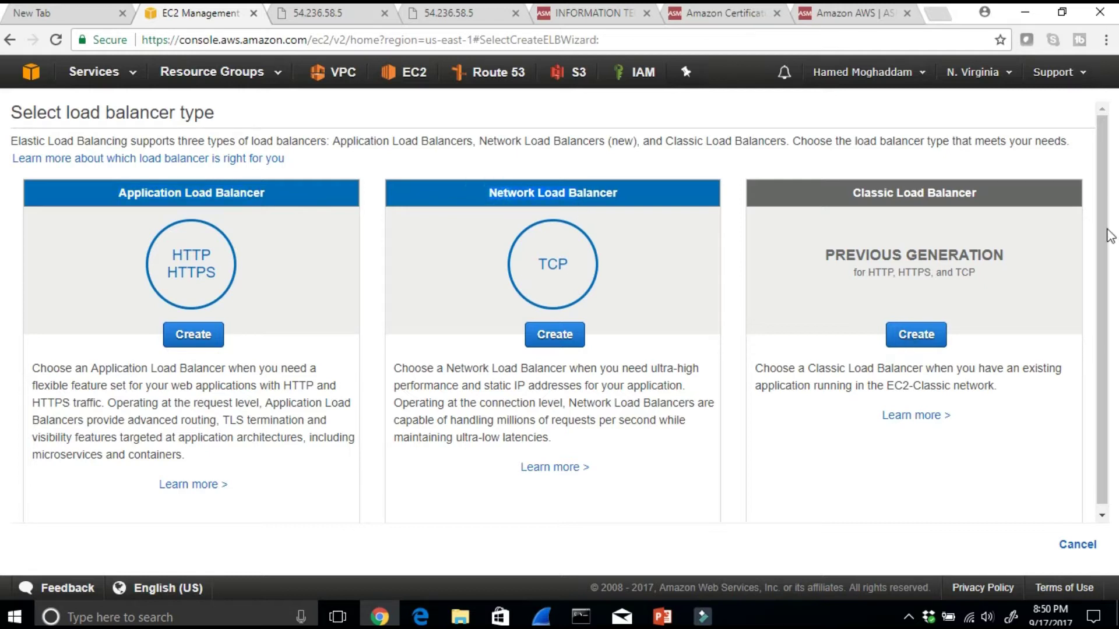
drag(850, 195, 1000, 201)
click(930, 343)
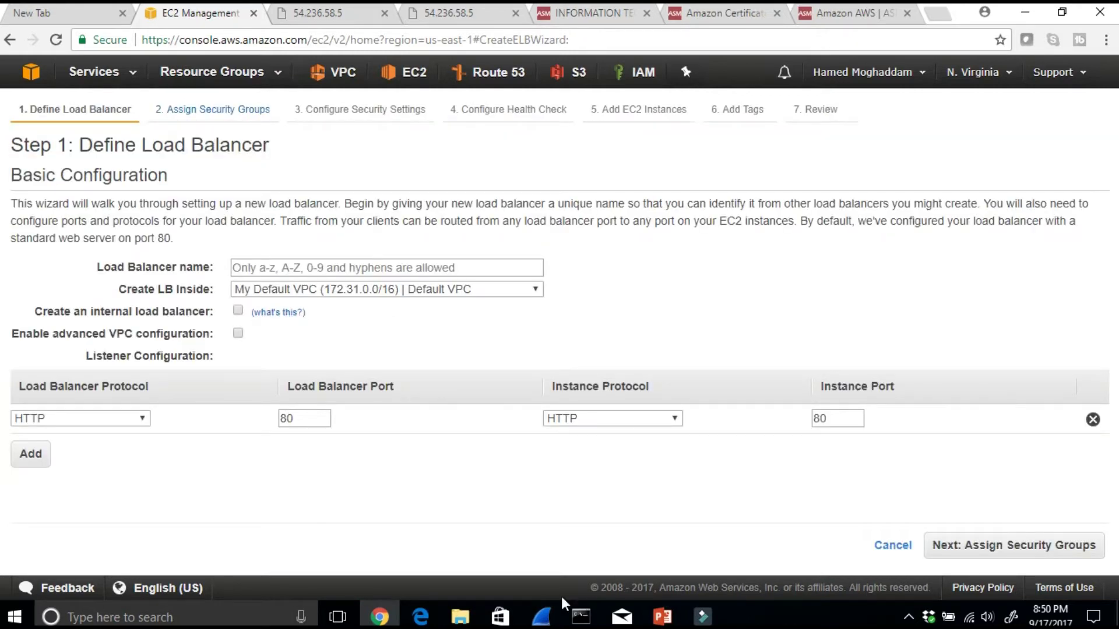
Switch to PowerPoint and look up the load balancer name in Step 4 on slide 2
click(662, 617)
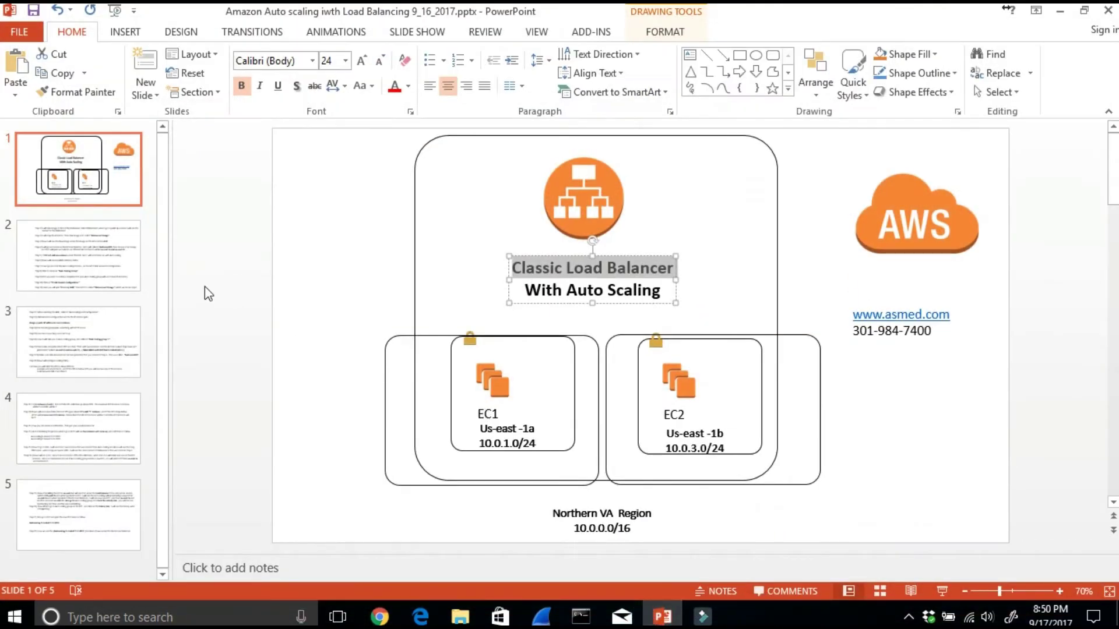
click(79, 257)
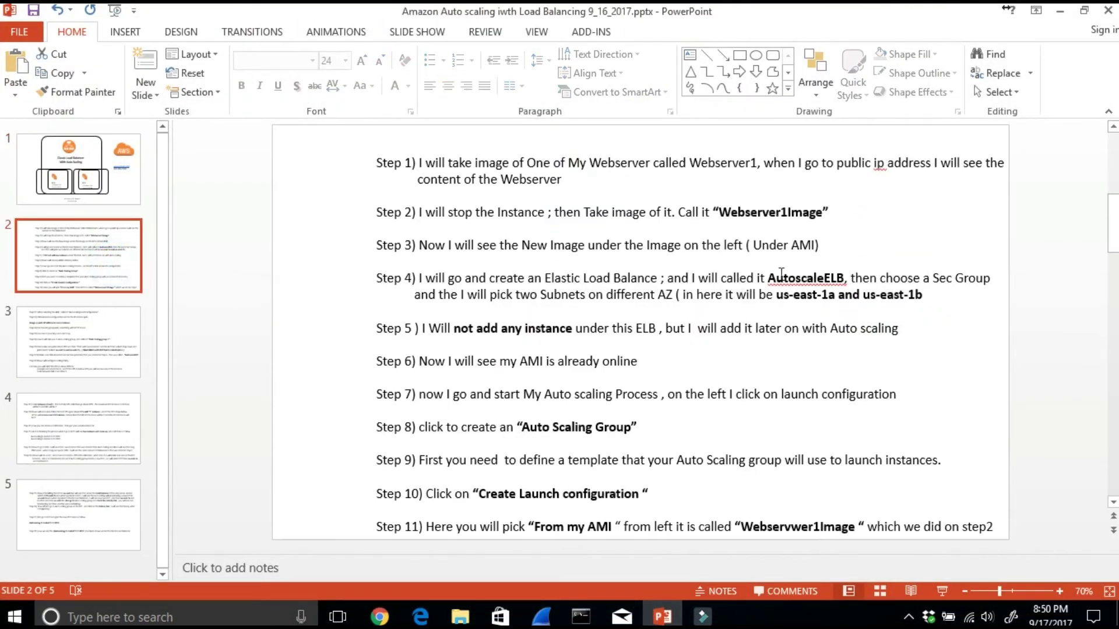
drag(768, 280, 757, 280)
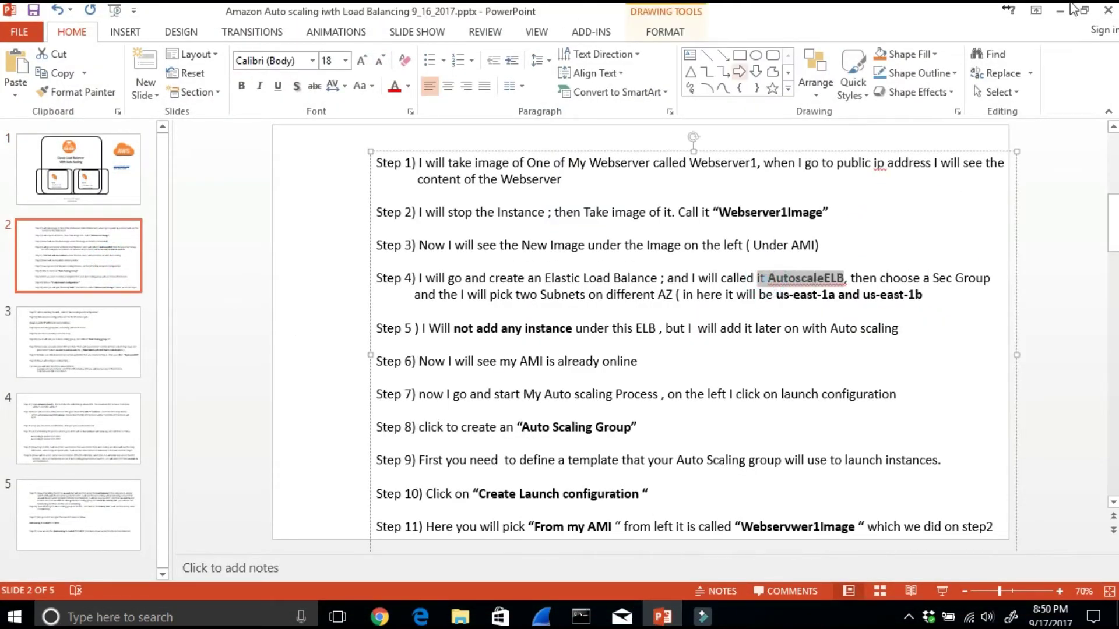
Back in the Chrome wizard, name the load balancer AutoscaleELB and create it inside vpc-6c8acd15 (10.0.0.0/16), ASM VPC1
click(1056, 13)
click(292, 267)
text(ut)
key(BackSpace)
key(BackSpace)
text(AutoscaleELB)
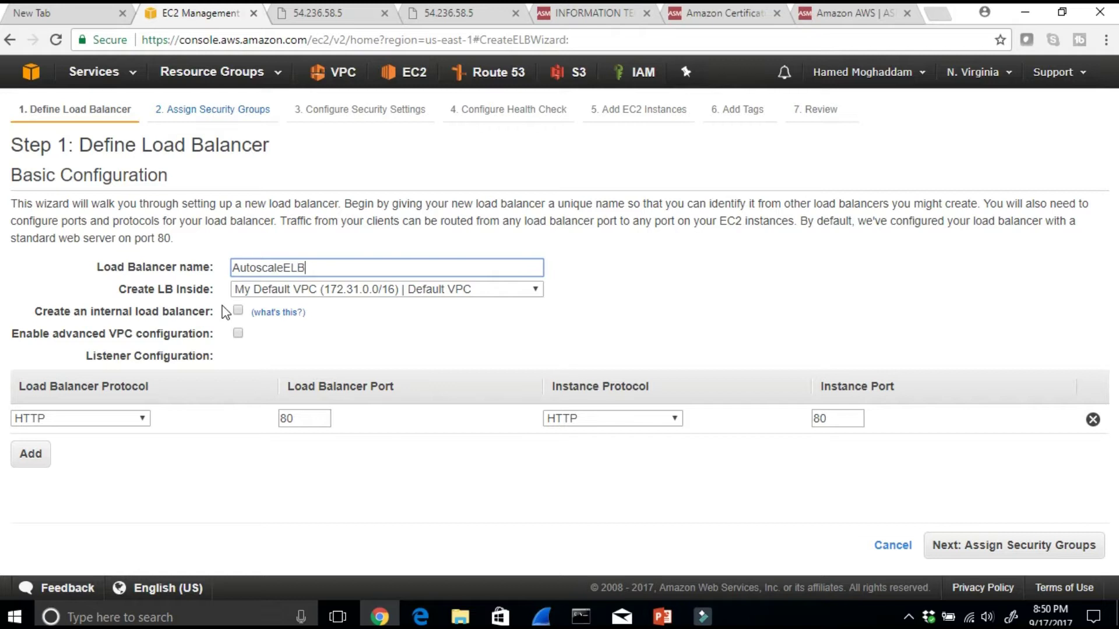
click(312, 289)
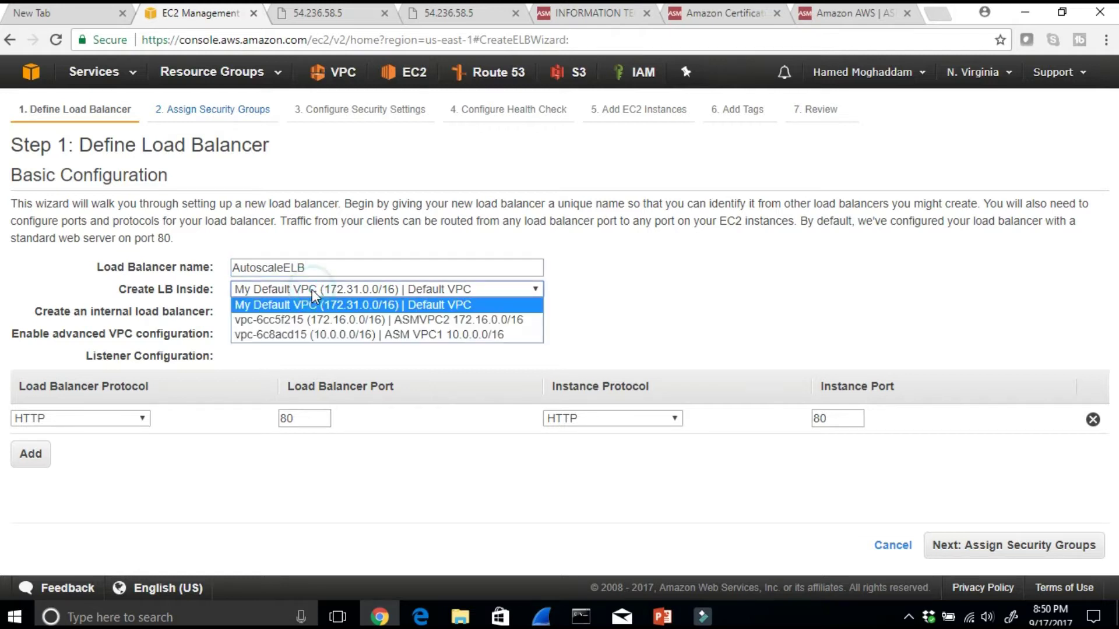
click(338, 335)
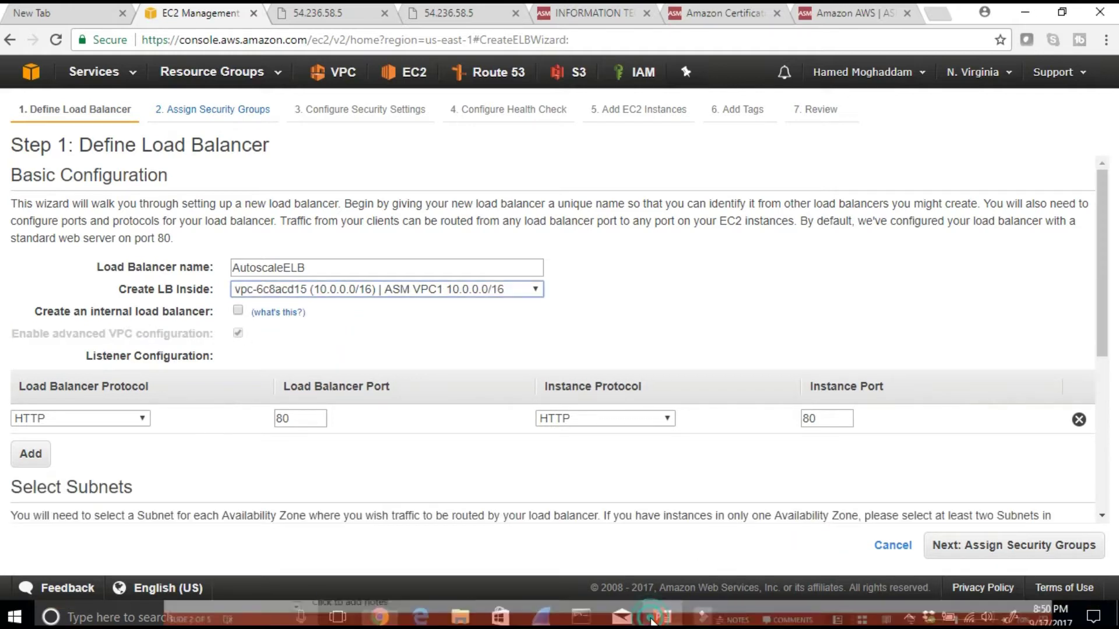
Review the availability zones in Step 4 and the slide 1 diagram in PowerPoint, and return to the wizard in Chrome
click(1037, 11)
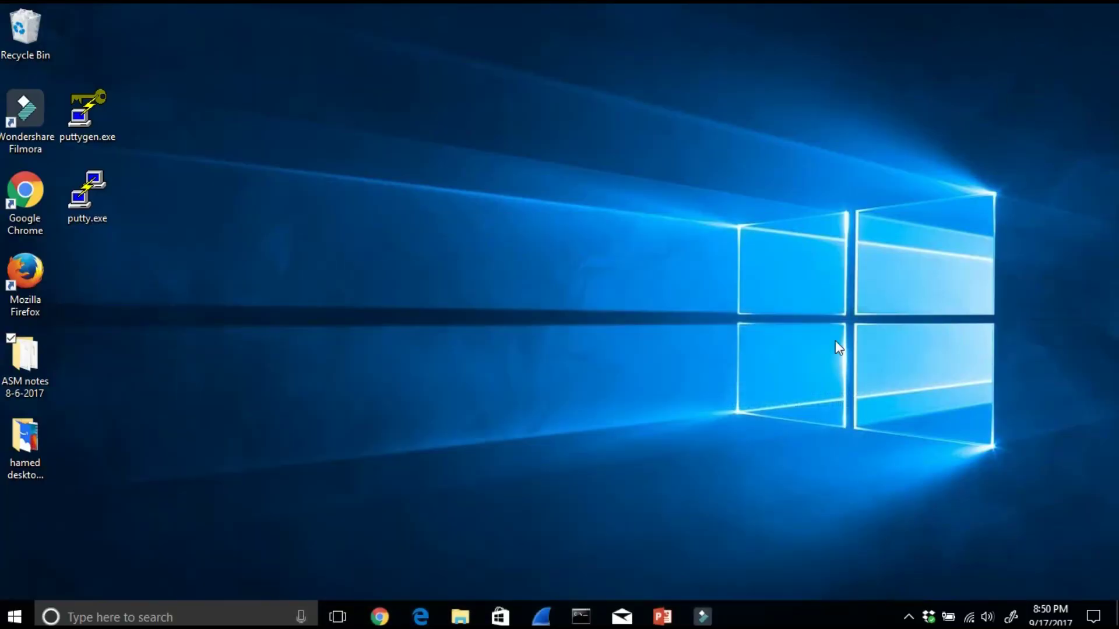
click(663, 618)
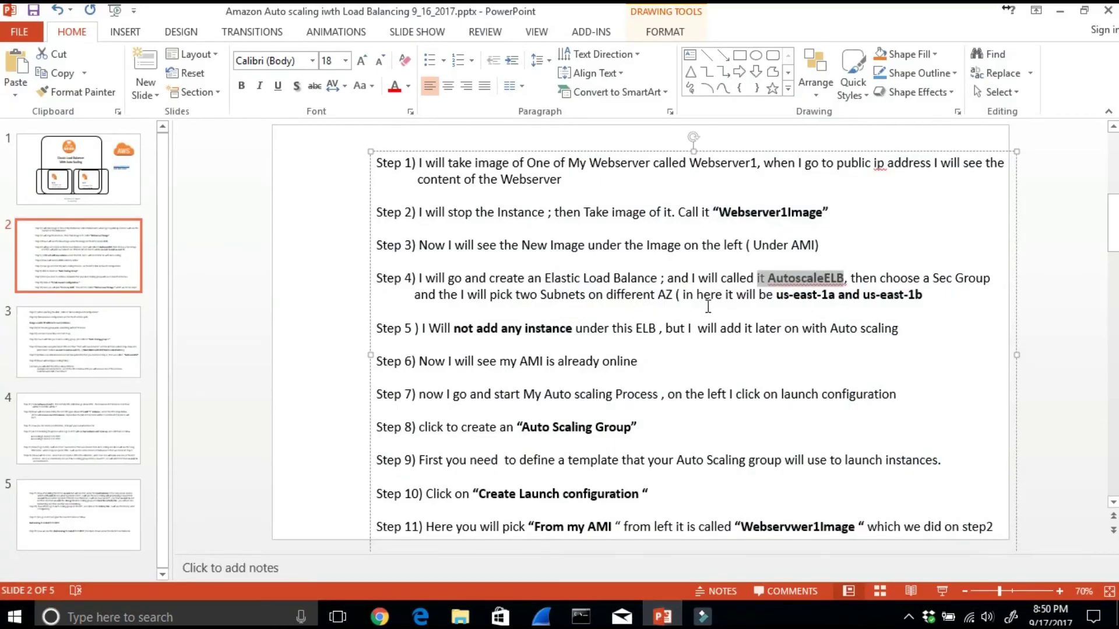
drag(470, 290, 824, 294)
click(76, 182)
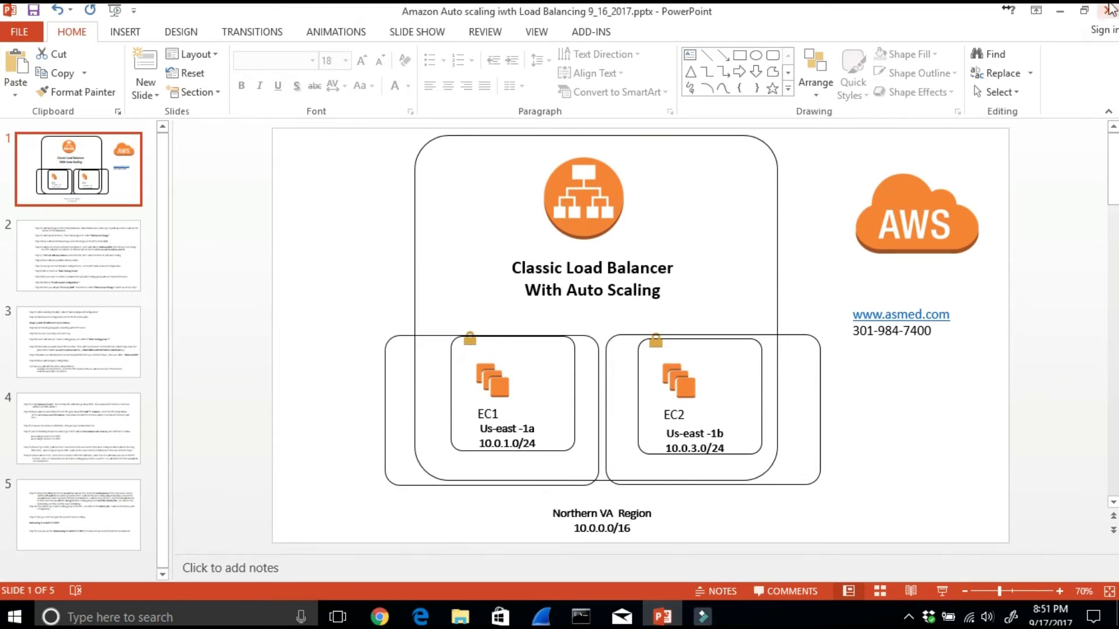
click(1060, 10)
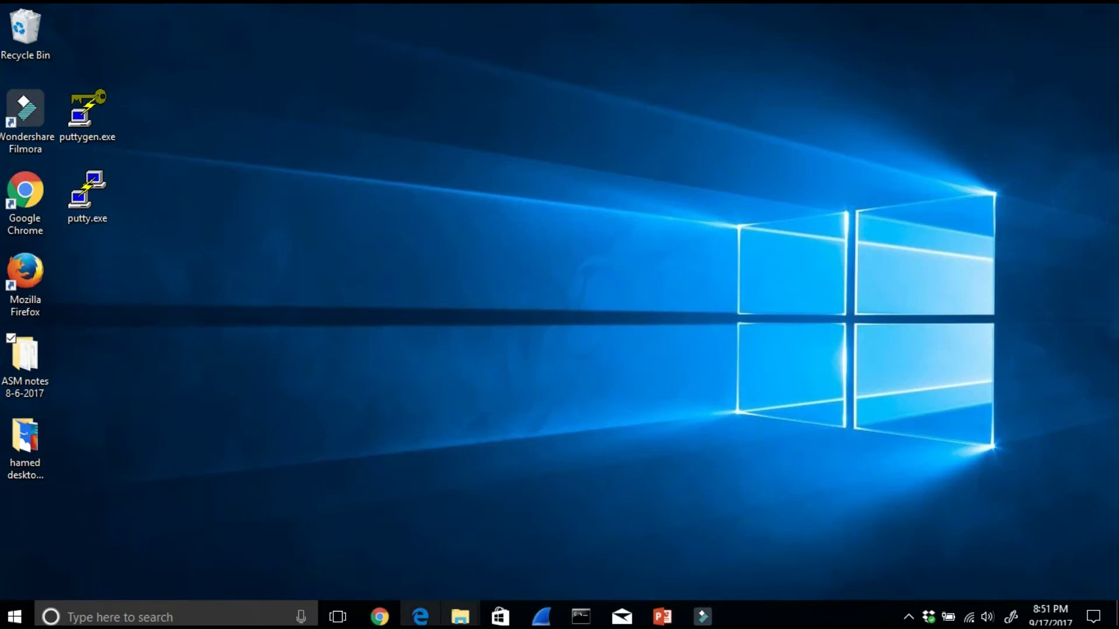
click(379, 617)
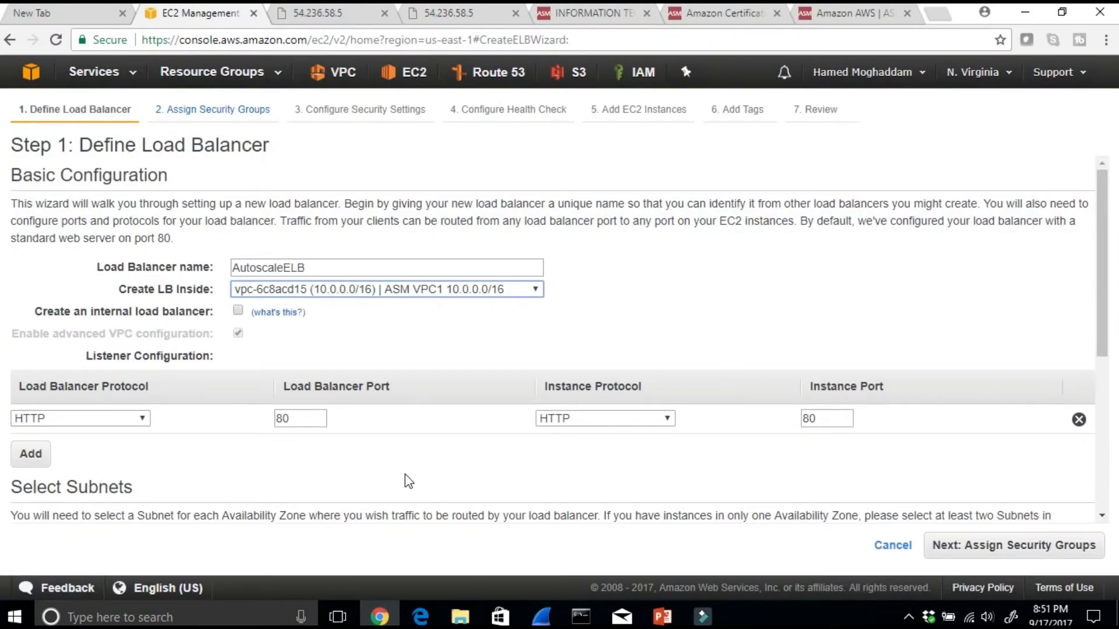
Add the public subnets 10.0.1.0/24 in us-east-1a and 10.0.3.0/24 in us-east-1b to the load balancer
scroll(354, 470, down, 3)
scroll(354, 469, down, 2)
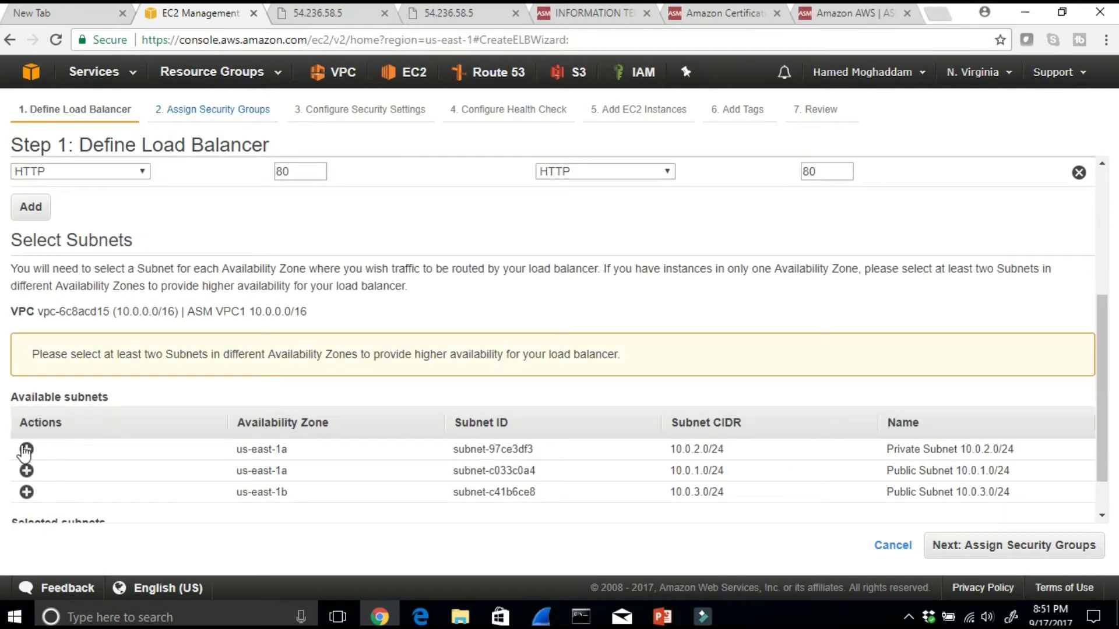
double_click(232, 450)
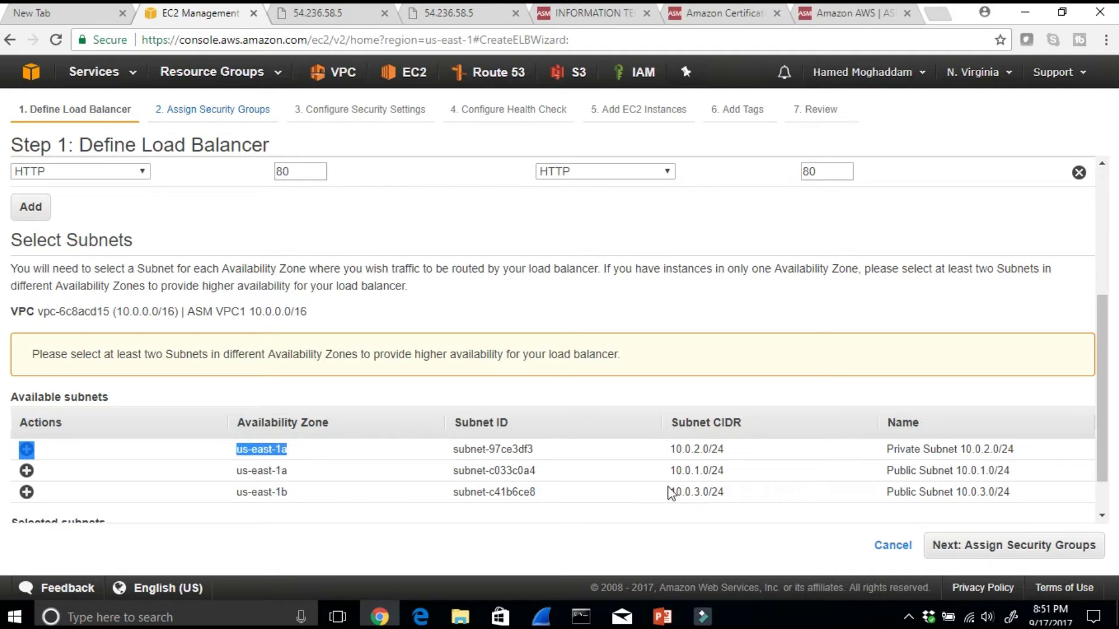
click(314, 472)
drag(299, 470, 233, 477)
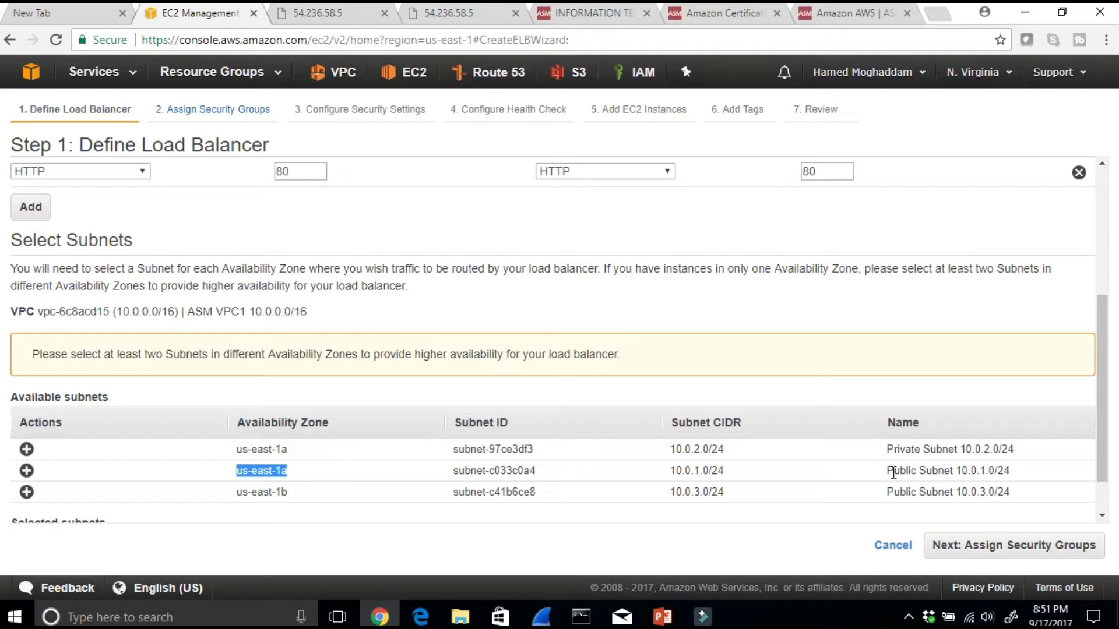
click(26, 470)
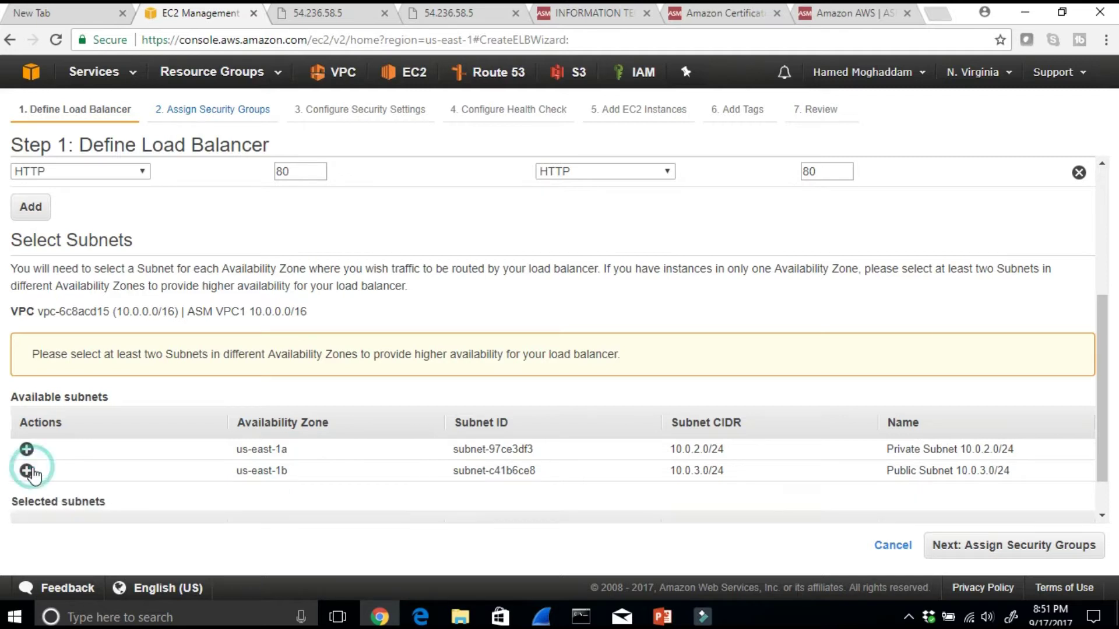
drag(232, 472, 293, 480)
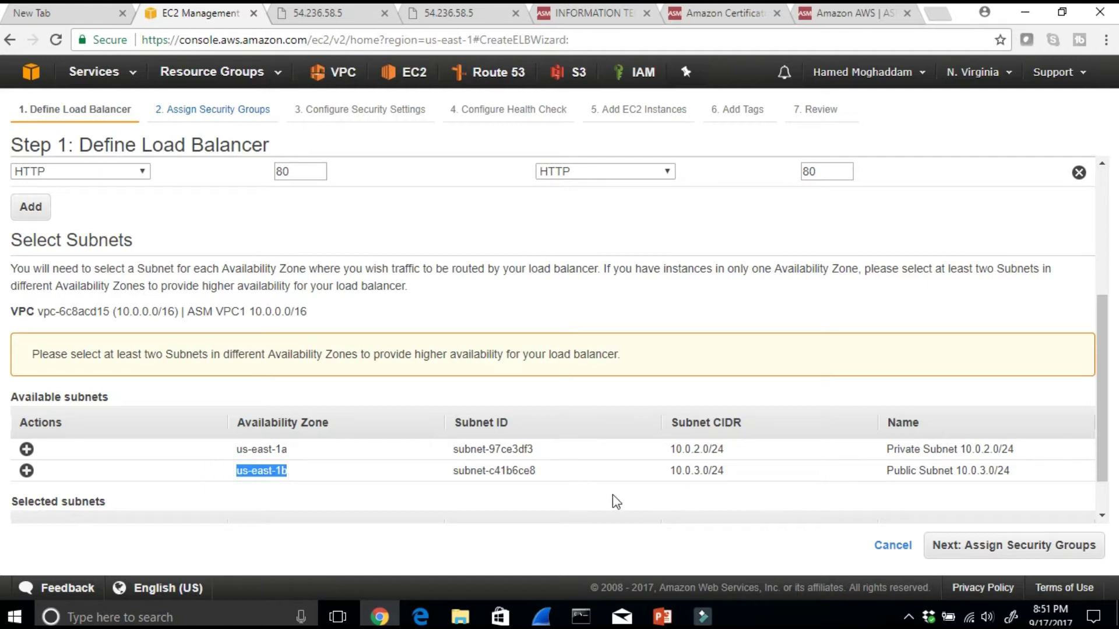
drag(886, 470, 954, 473)
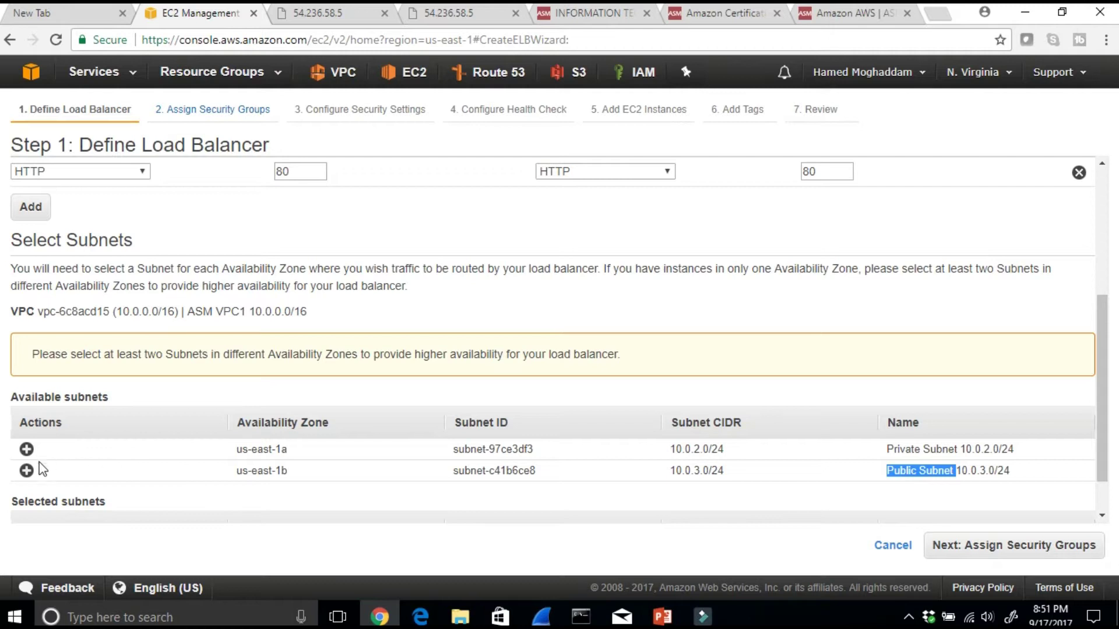
click(26, 470)
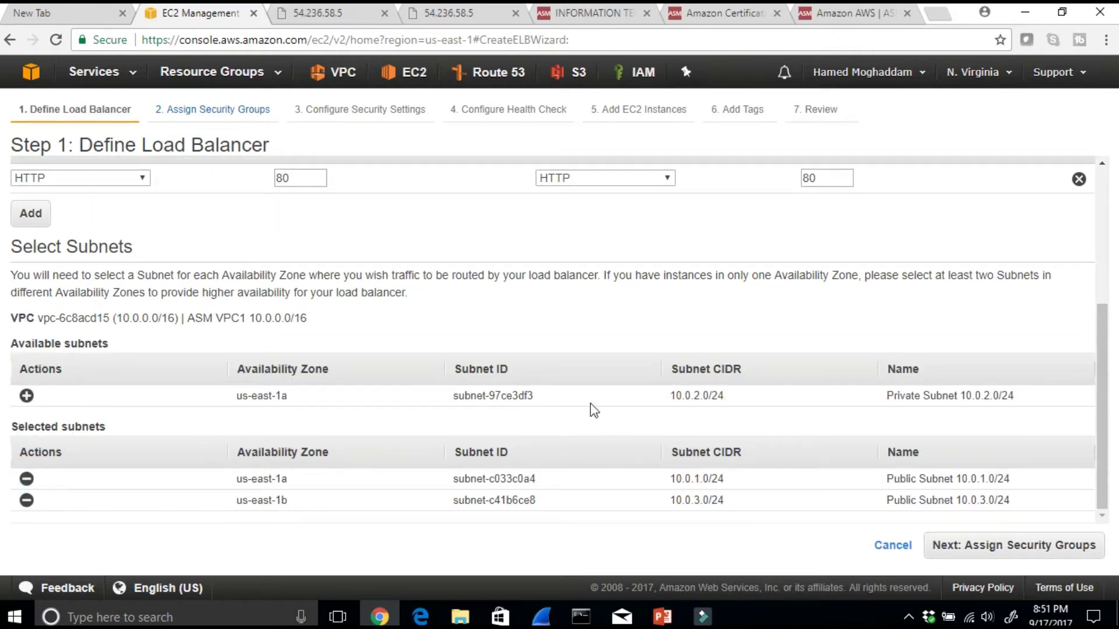
Assign only the existing security group RDP-Http-HTTPS to the load balancer, deselecting the default group
click(972, 547)
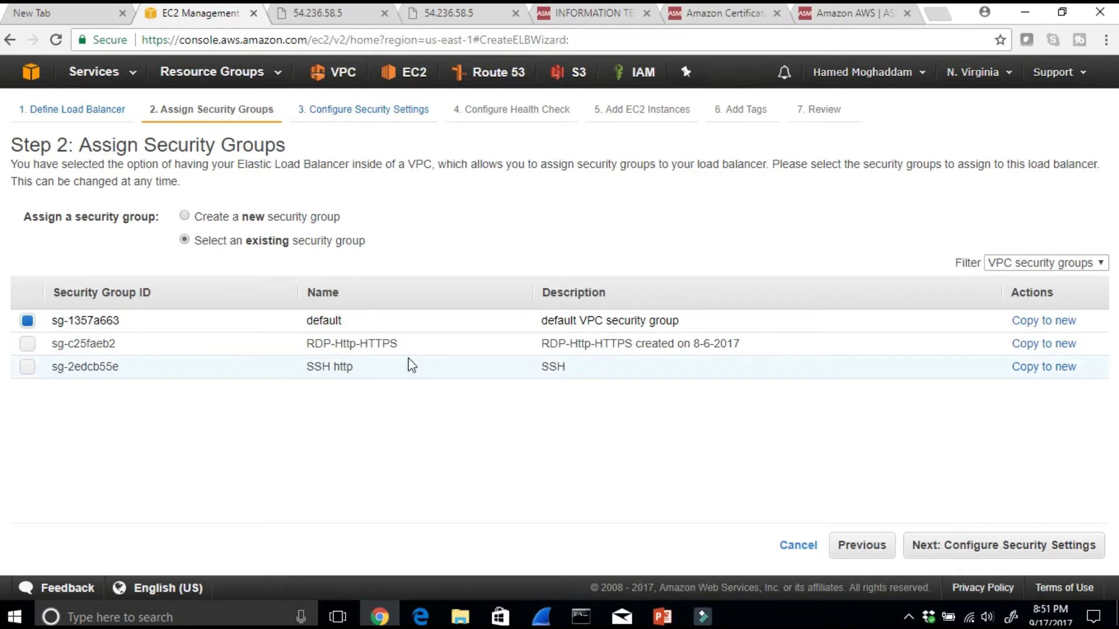
click(30, 346)
click(27, 320)
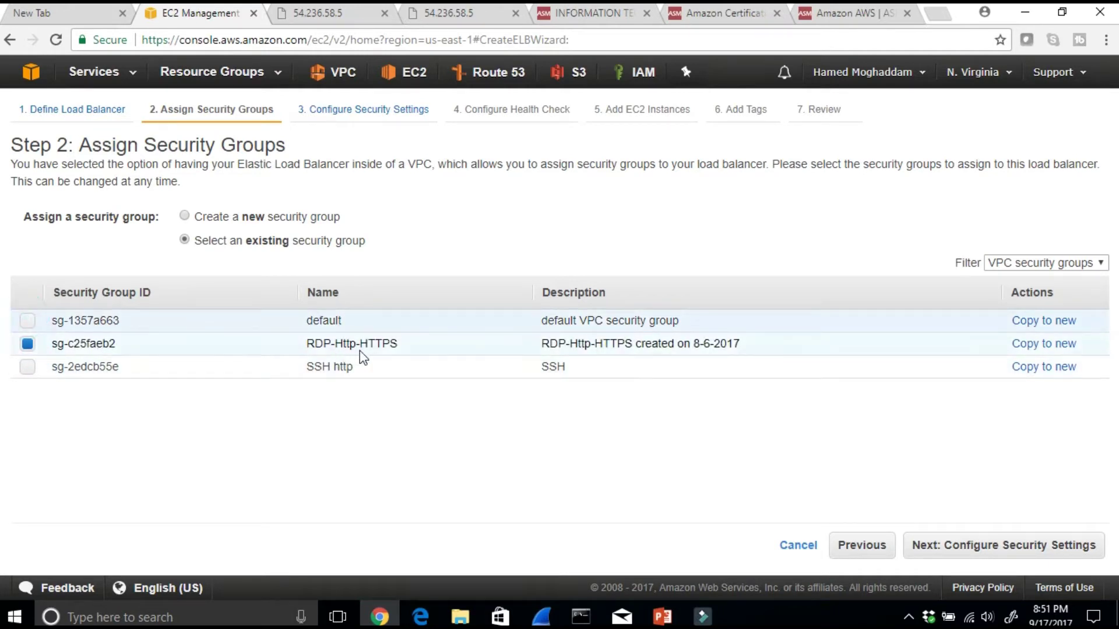
click(935, 548)
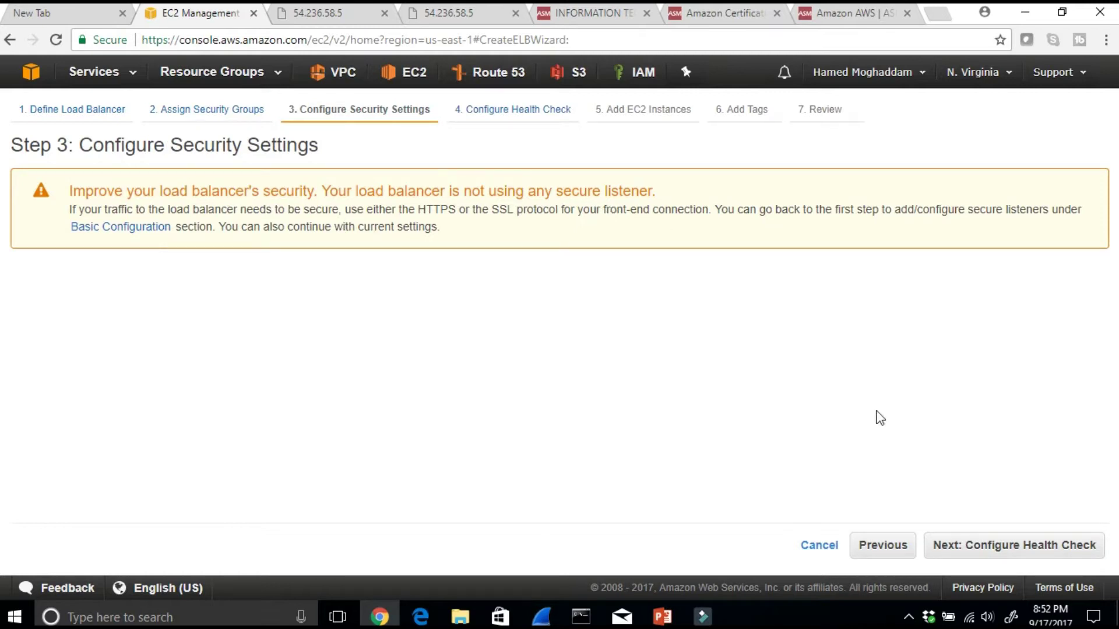
Continue without a secure listener and configure the health check with a 6-second interval and a healthy threshold of 3
click(989, 549)
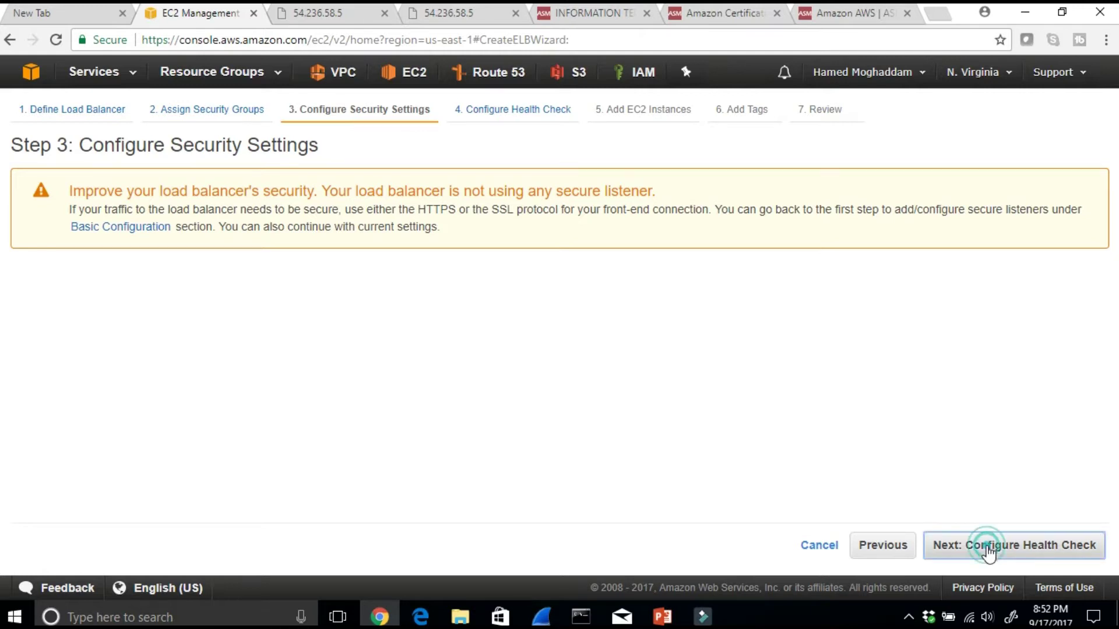
mouse_move(181, 339)
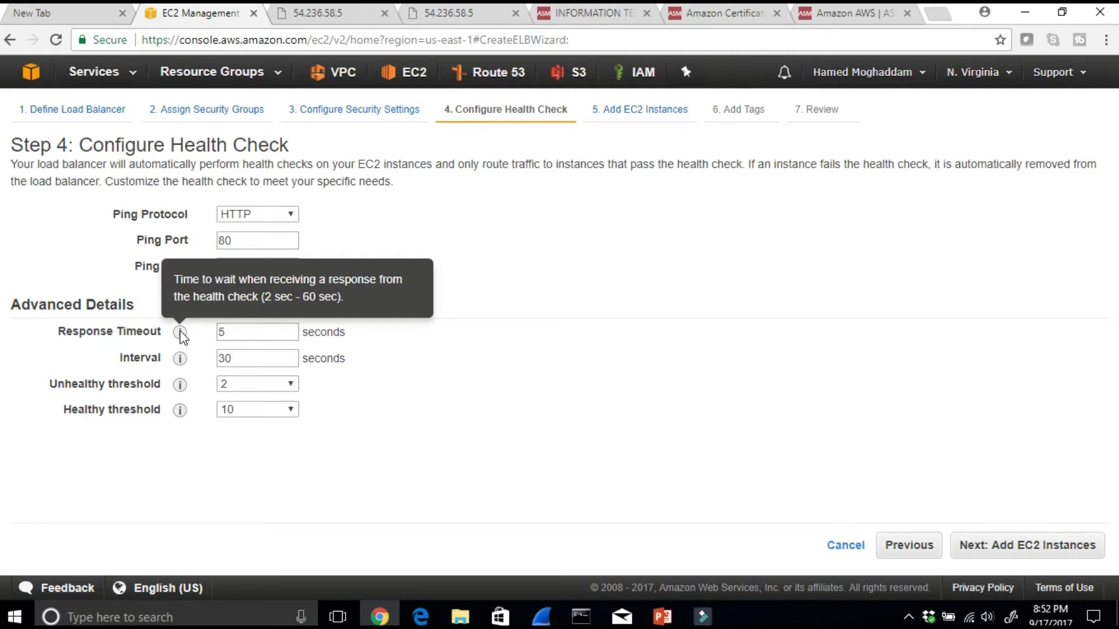
mouse_move(177, 361)
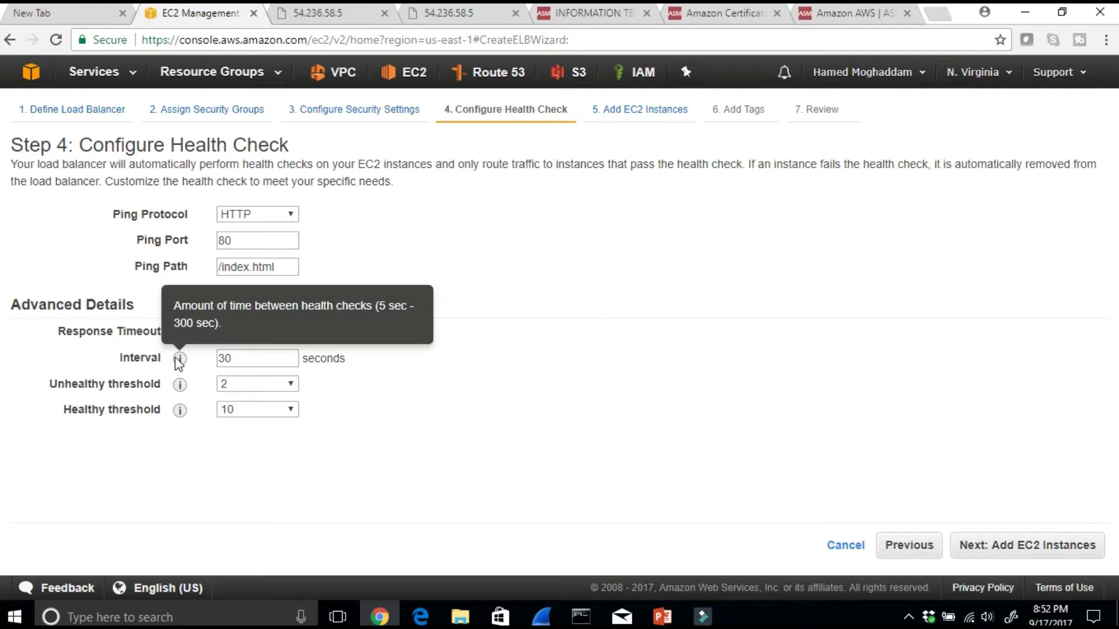
drag(245, 358, 215, 364)
text(6)
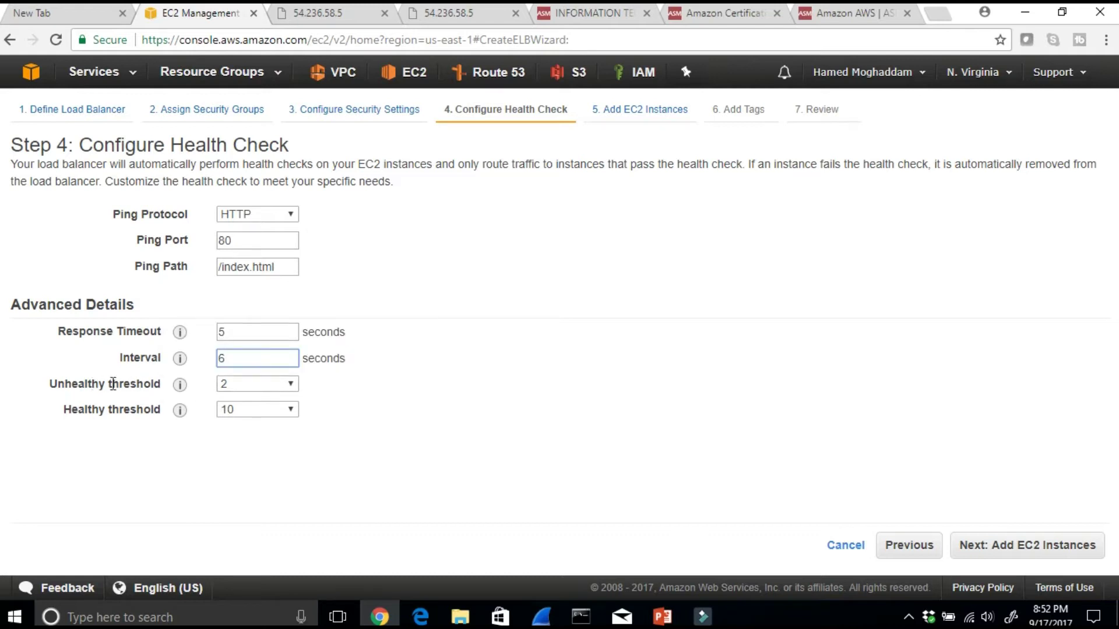
mouse_move(182, 411)
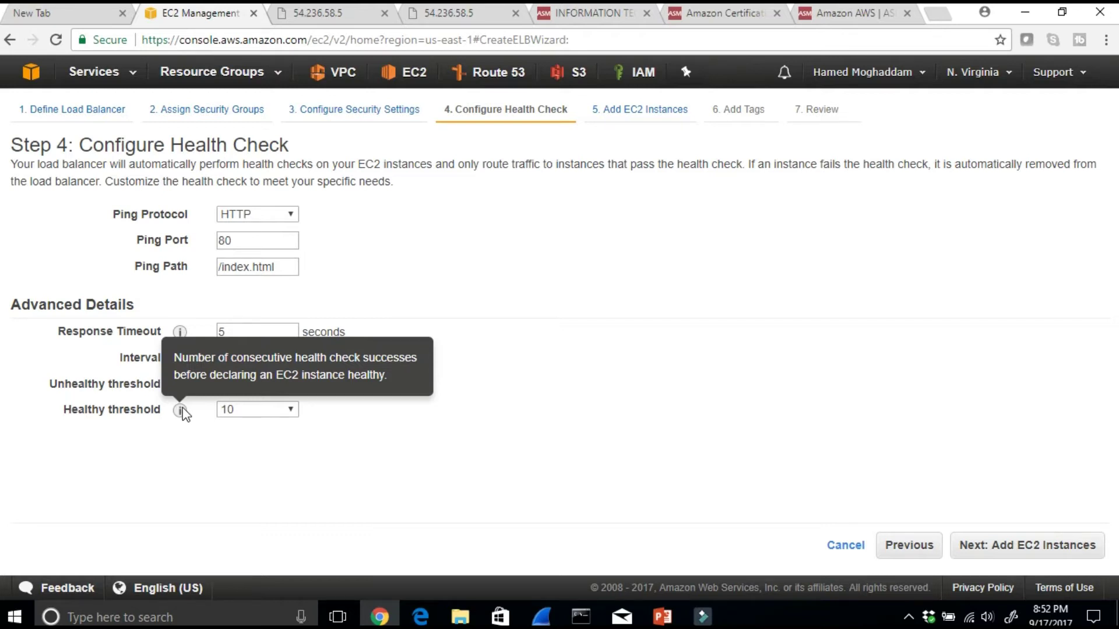
click(288, 410)
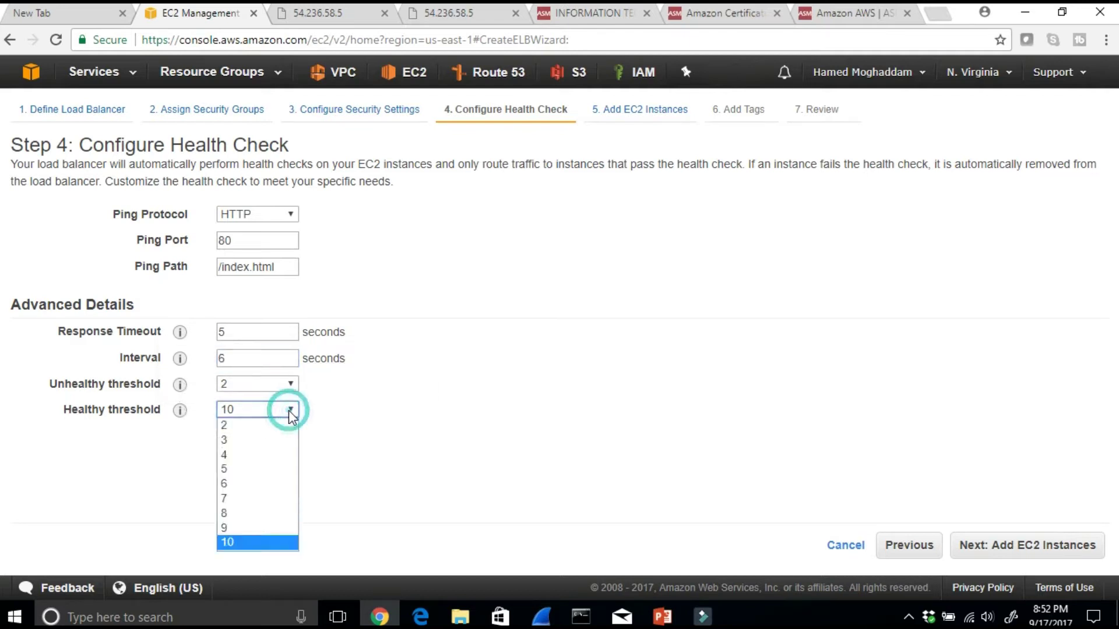
click(270, 441)
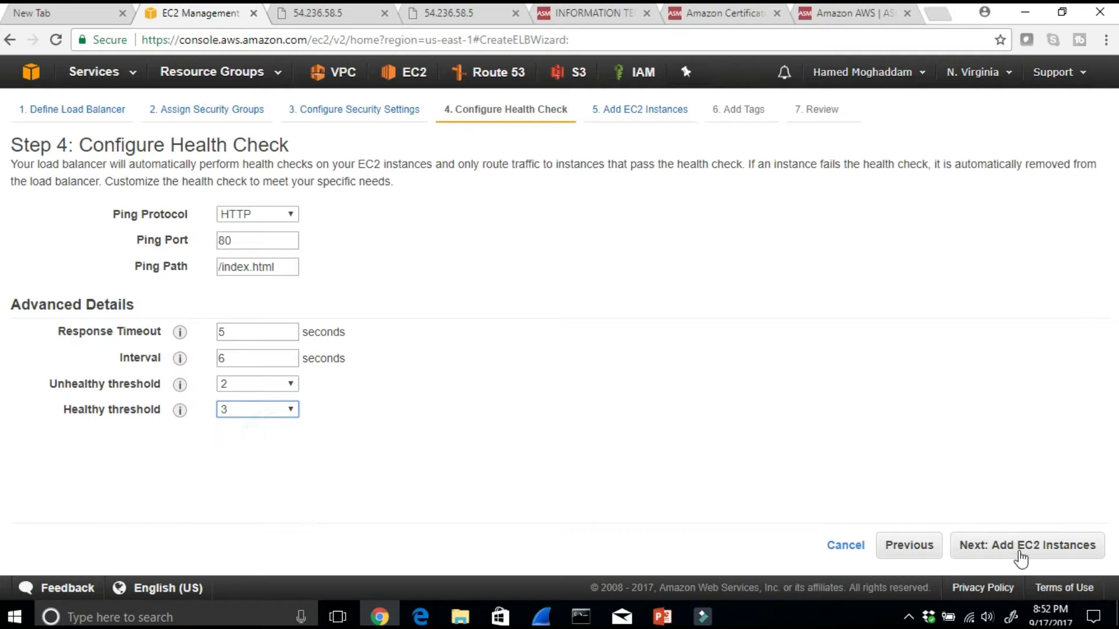
click(989, 551)
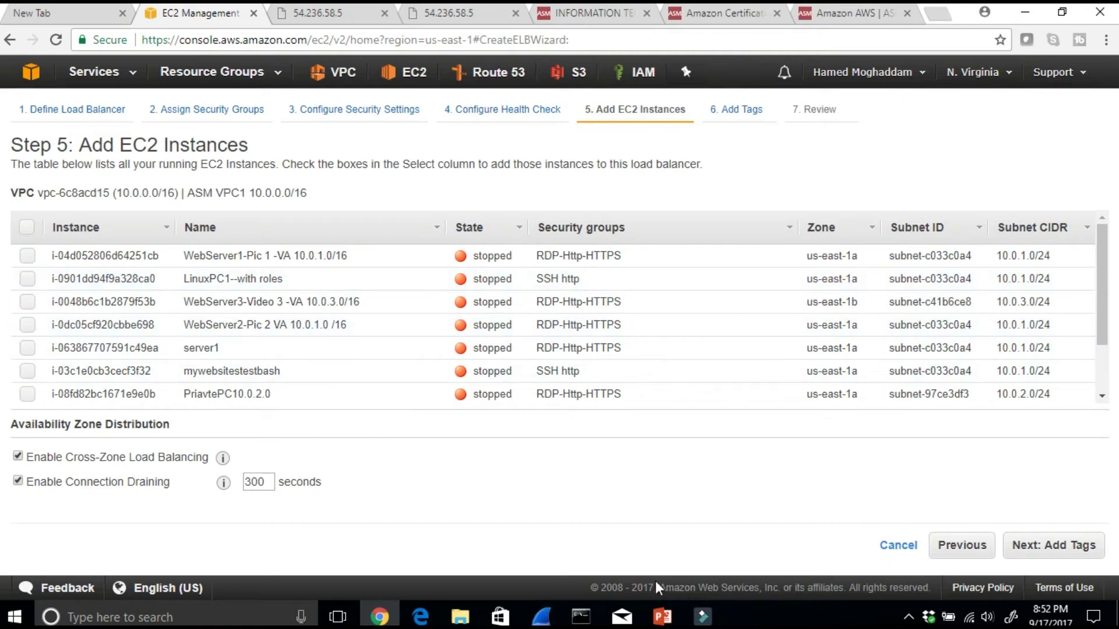
Check Step 5 on slide 2 in PowerPoint about adding instances under the load balancer, and return to Chrome
click(661, 616)
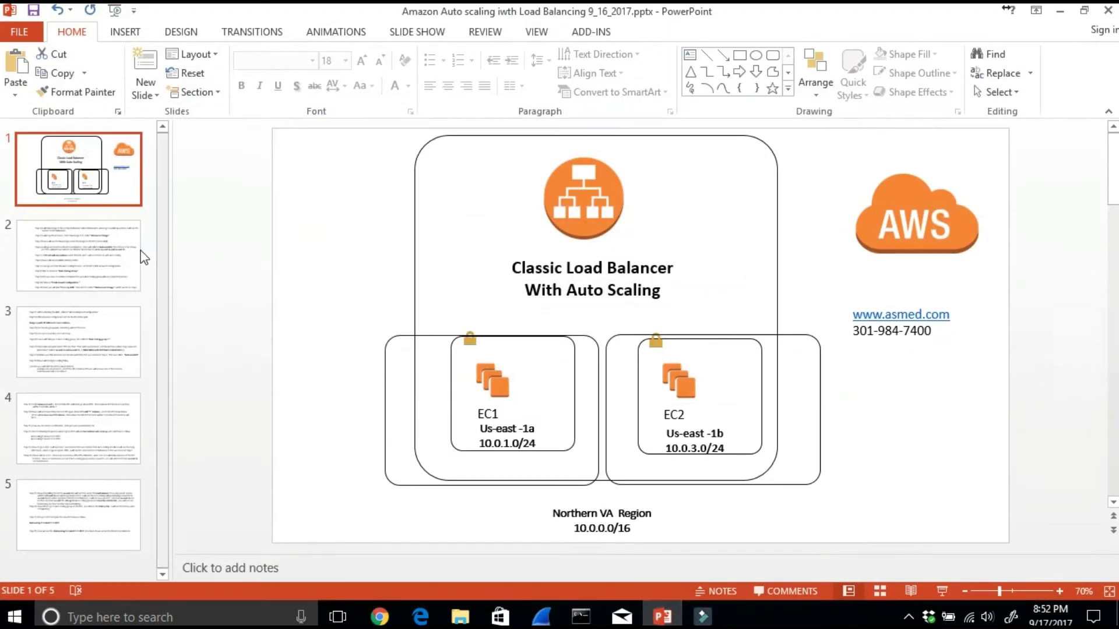
click(140, 255)
drag(439, 330, 903, 328)
click(1058, 17)
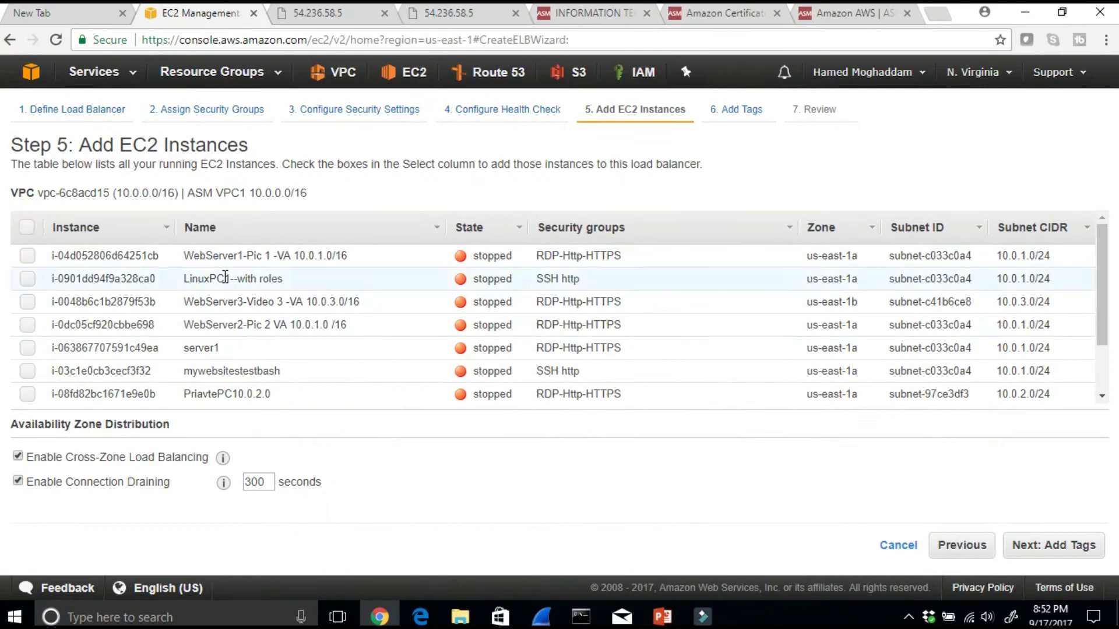
Continue without adding instances or tags, and review the load balancer's instance and VPC details before creation
click(1030, 544)
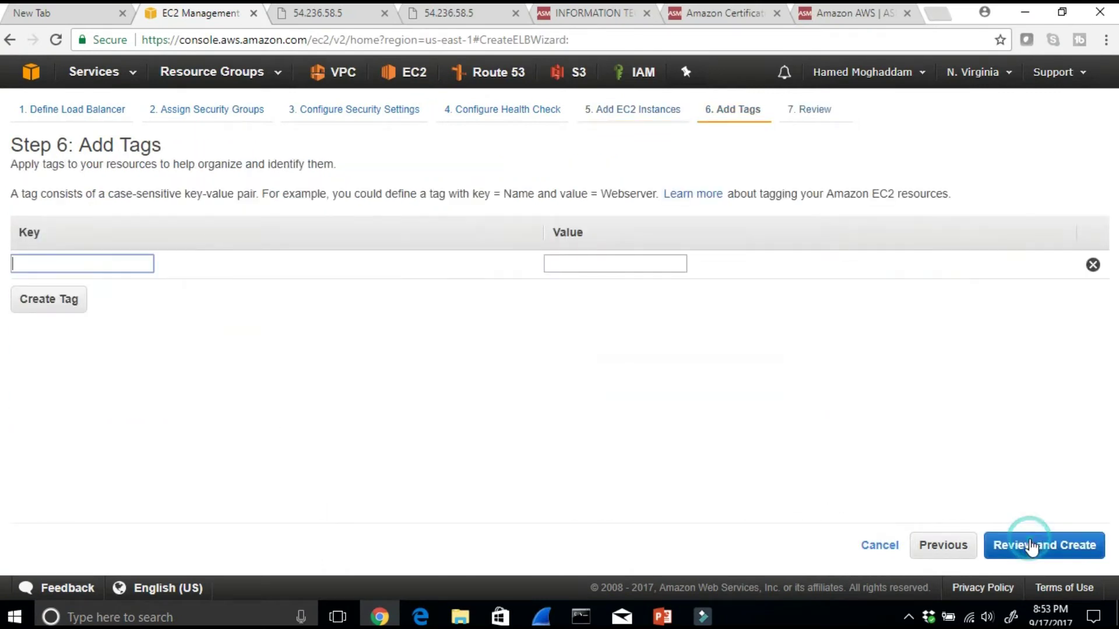
click(1066, 542)
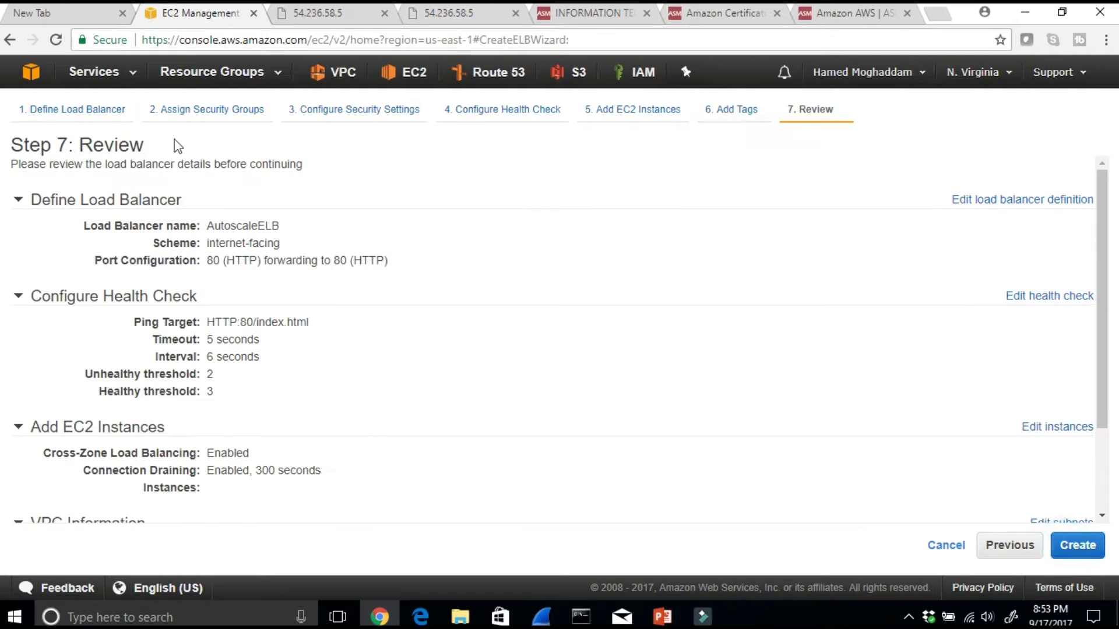
scroll(542, 473, down, 2)
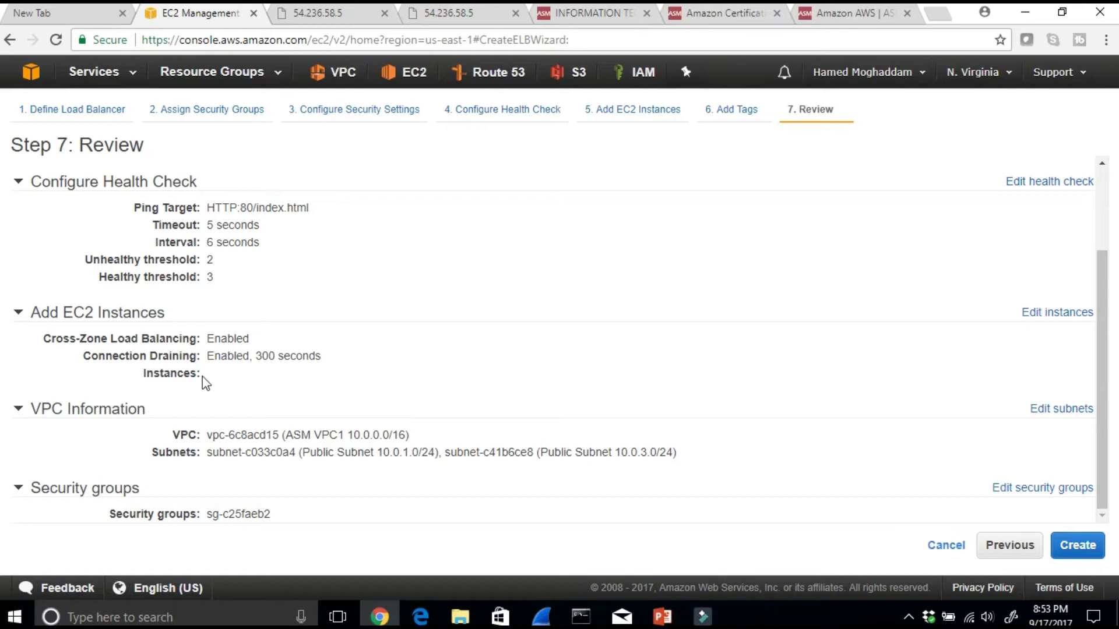
drag(198, 375, 140, 379)
drag(187, 434, 425, 435)
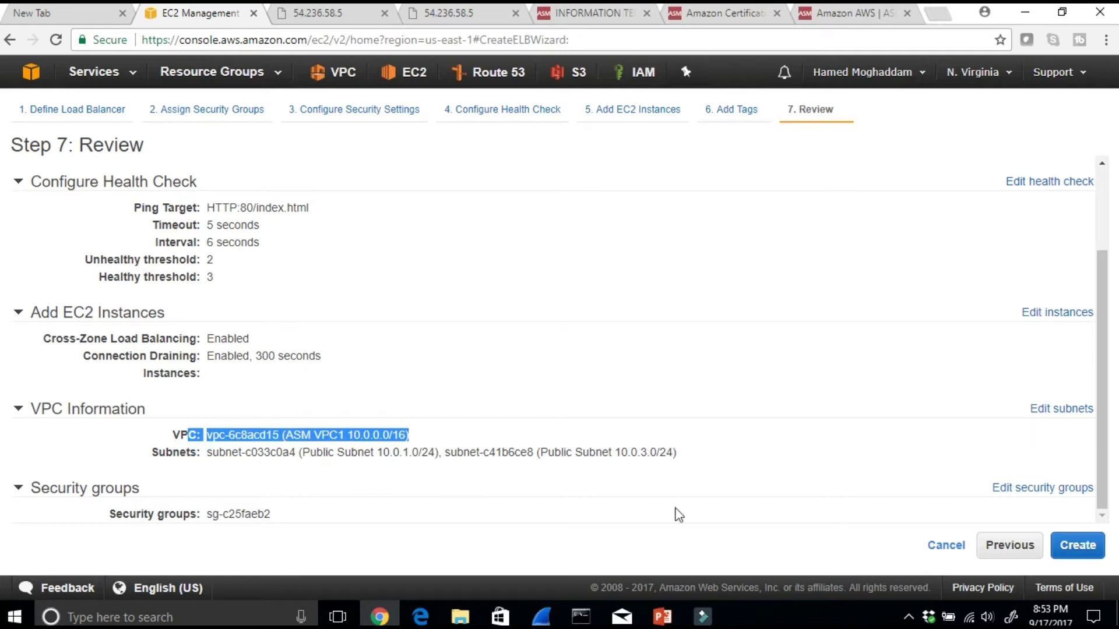
Create the AutoscaleELB load balancer with the reviewed settings and close the creation status page
click(1072, 546)
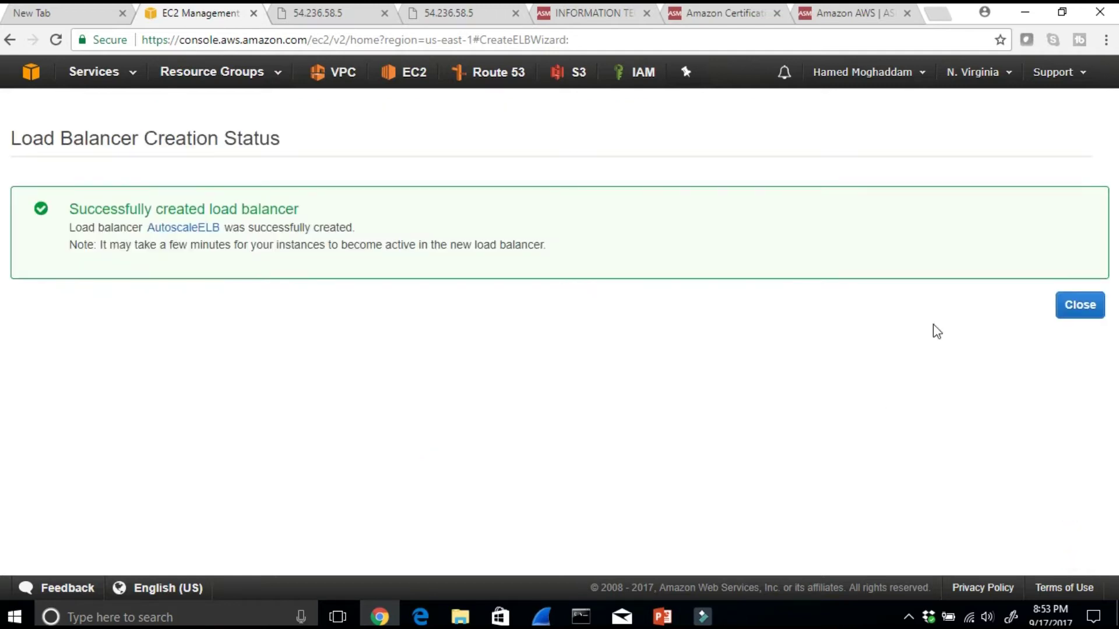
click(1079, 308)
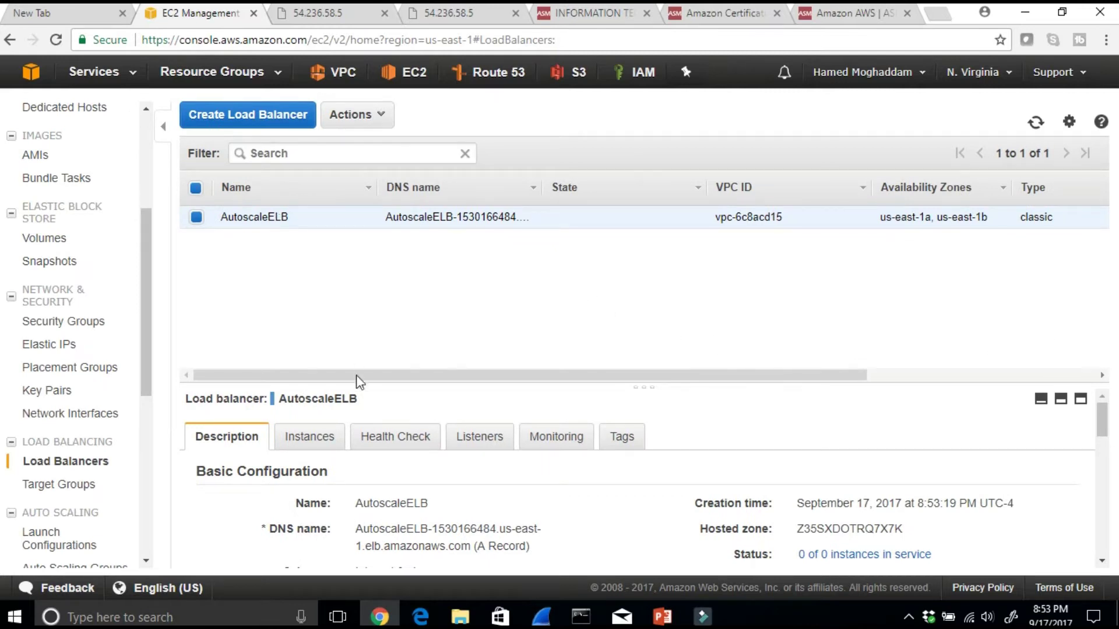
Examine the registered instances, health check settings and listeners of AutoscaleELB
click(305, 438)
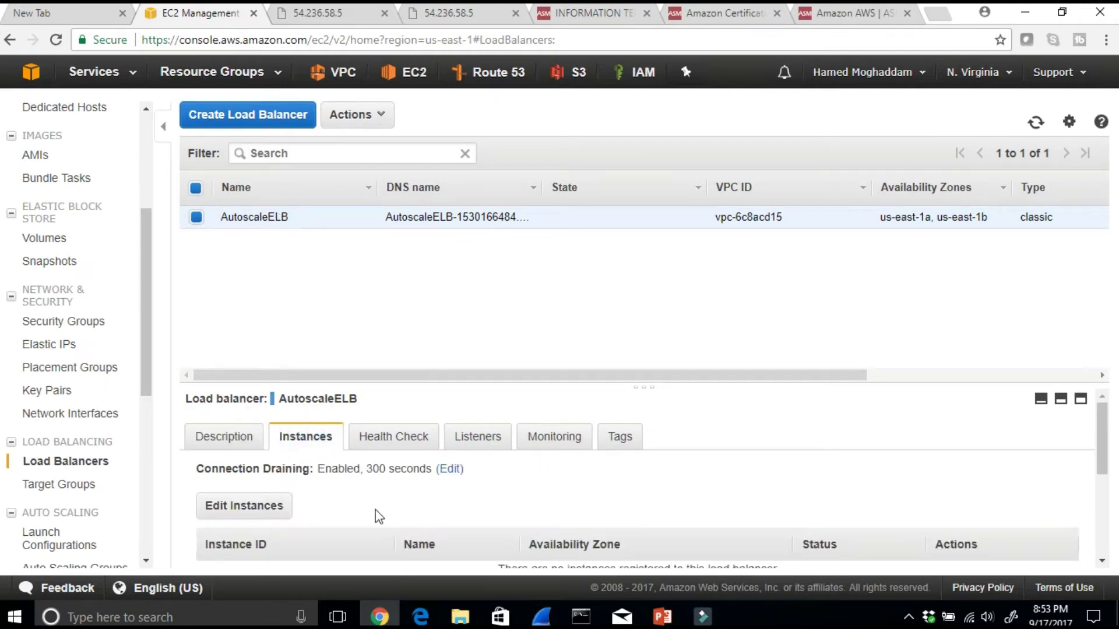
scroll(361, 515, down, 2)
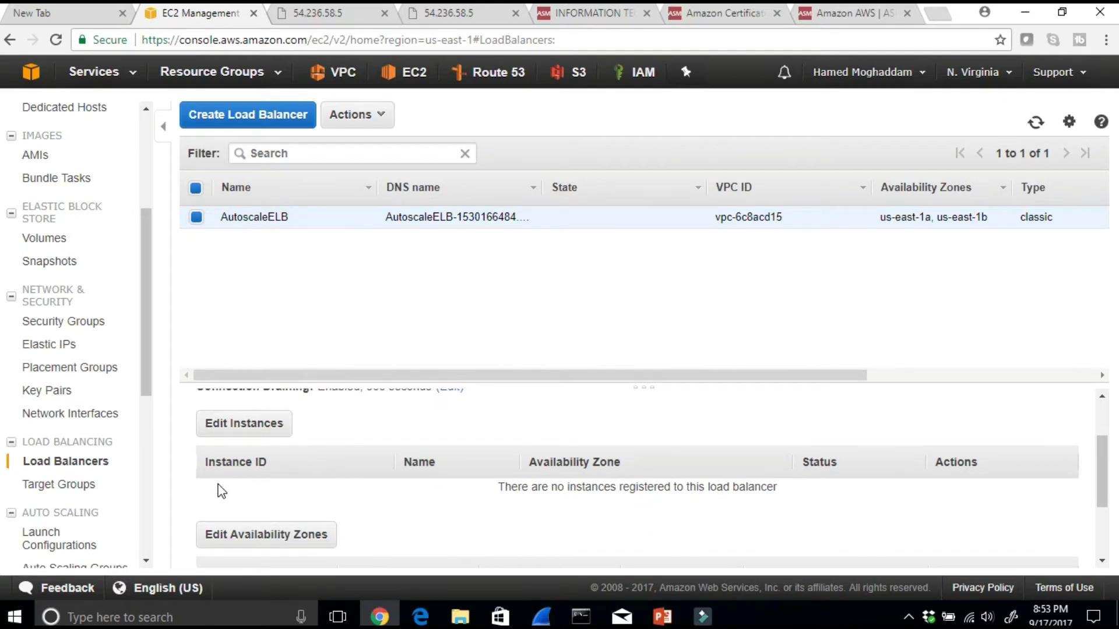
scroll(390, 460, up, 2)
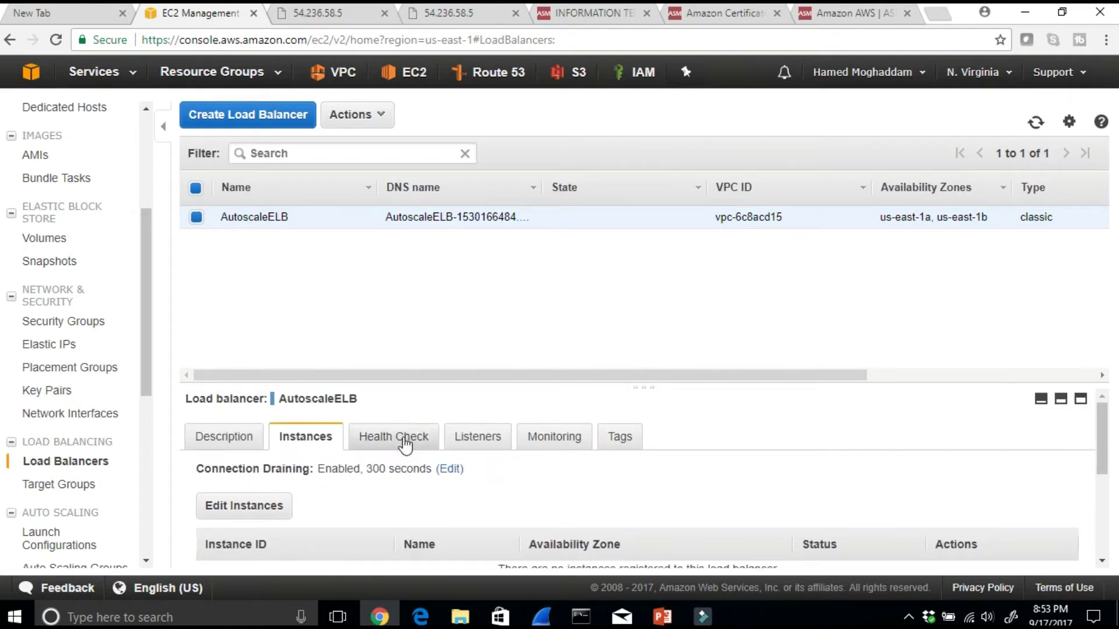
click(404, 443)
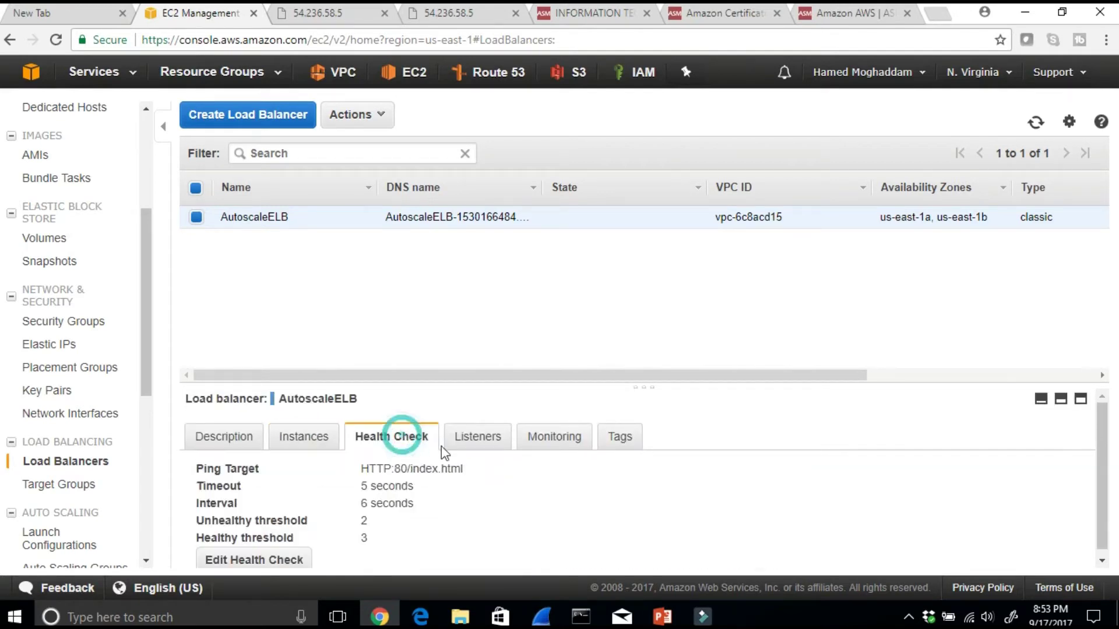
click(475, 434)
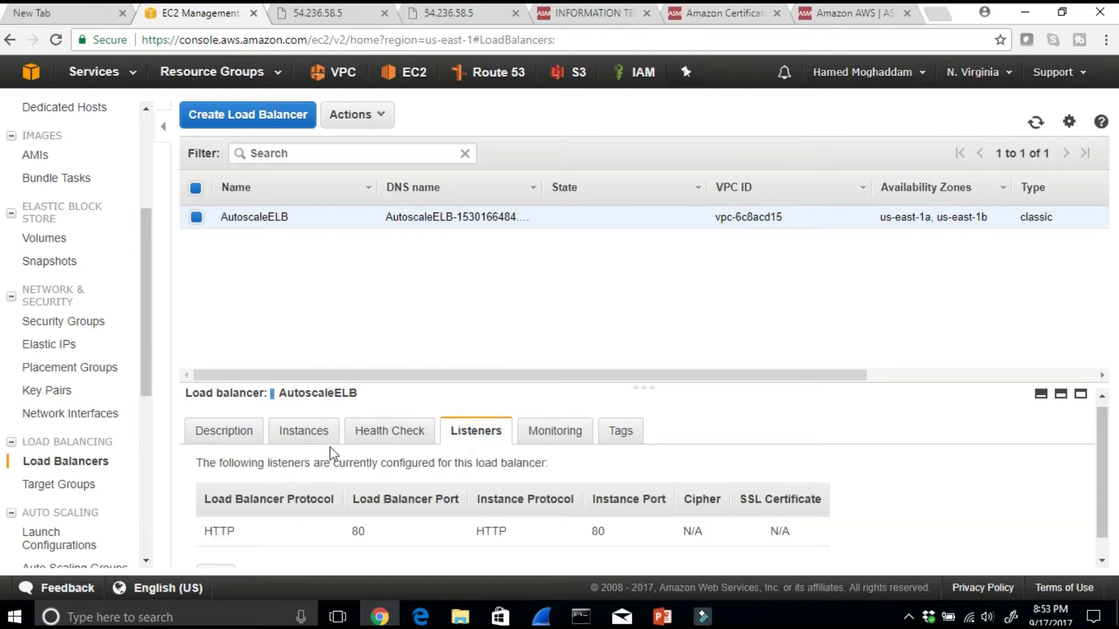
Check Step 6 on slide 2 in PowerPoint about the AMI being online, and return to Chrome
click(661, 617)
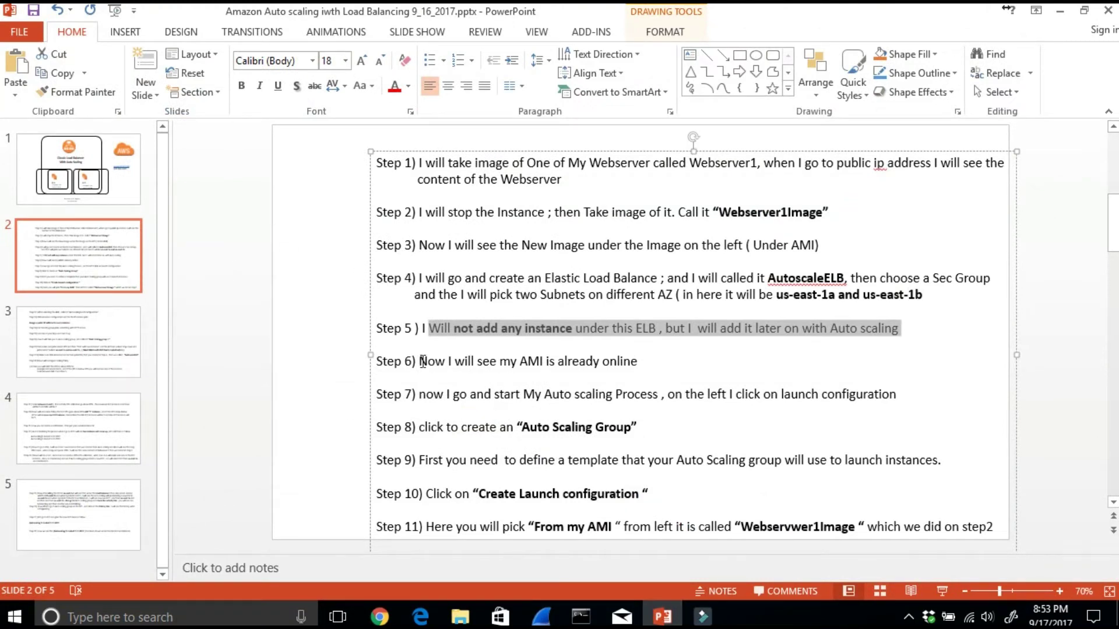
drag(415, 361, 647, 361)
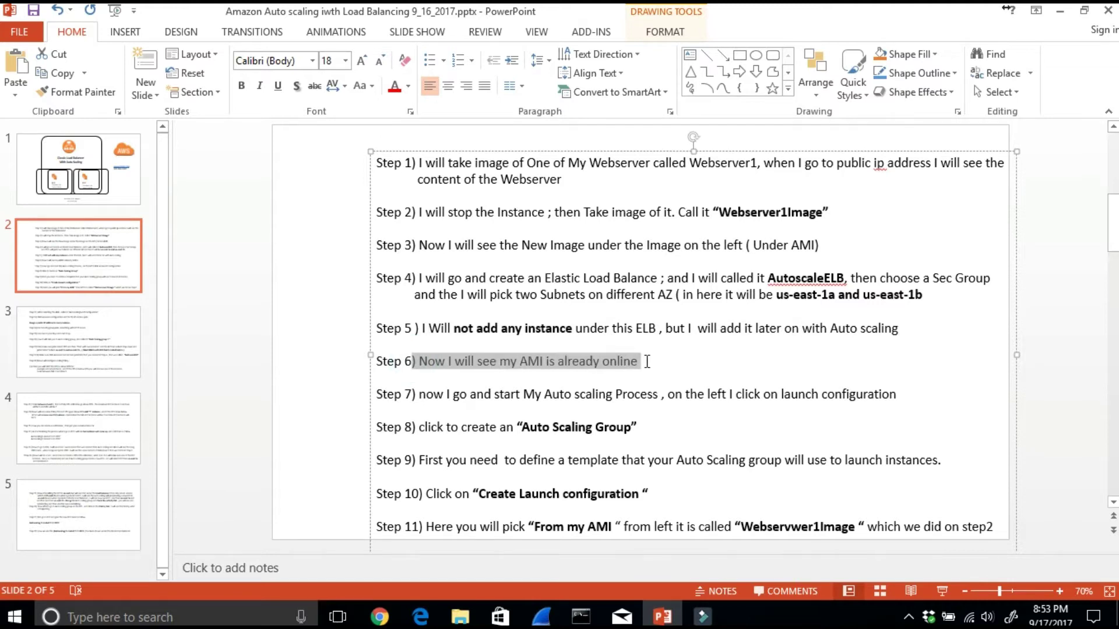
click(1059, 11)
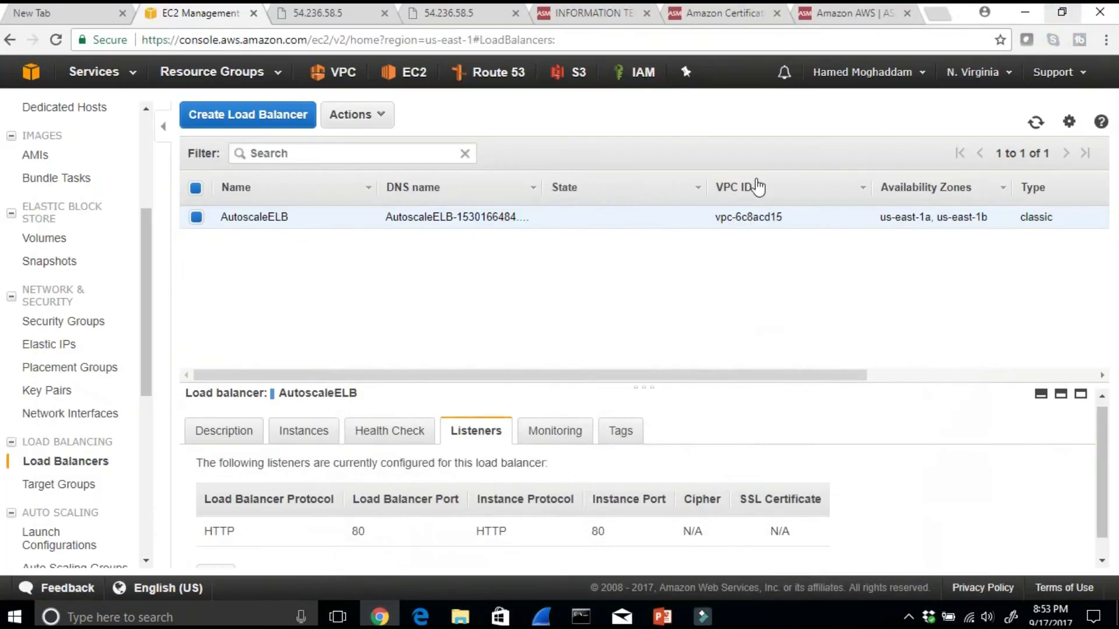
Open the EC2 list of owned AMIs and check the status of Webserver1Image
mouse_move(149, 261)
mouse_down()
mouse_move(153, 279)
mouse_move(152, 269)
mouse_up()
click(408, 73)
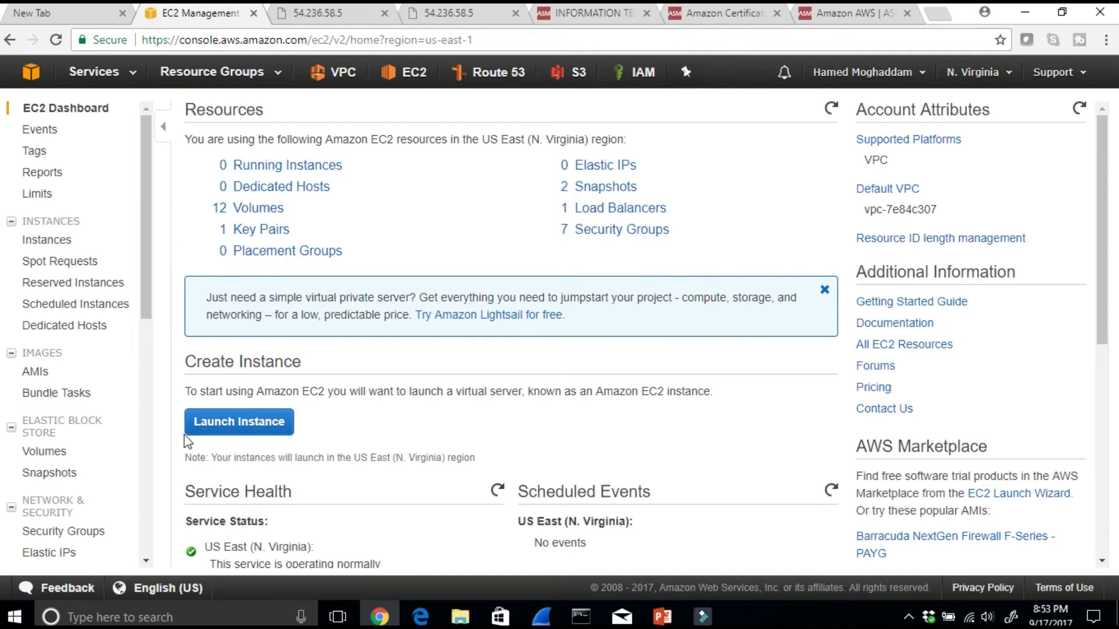
drag(149, 269, 142, 355)
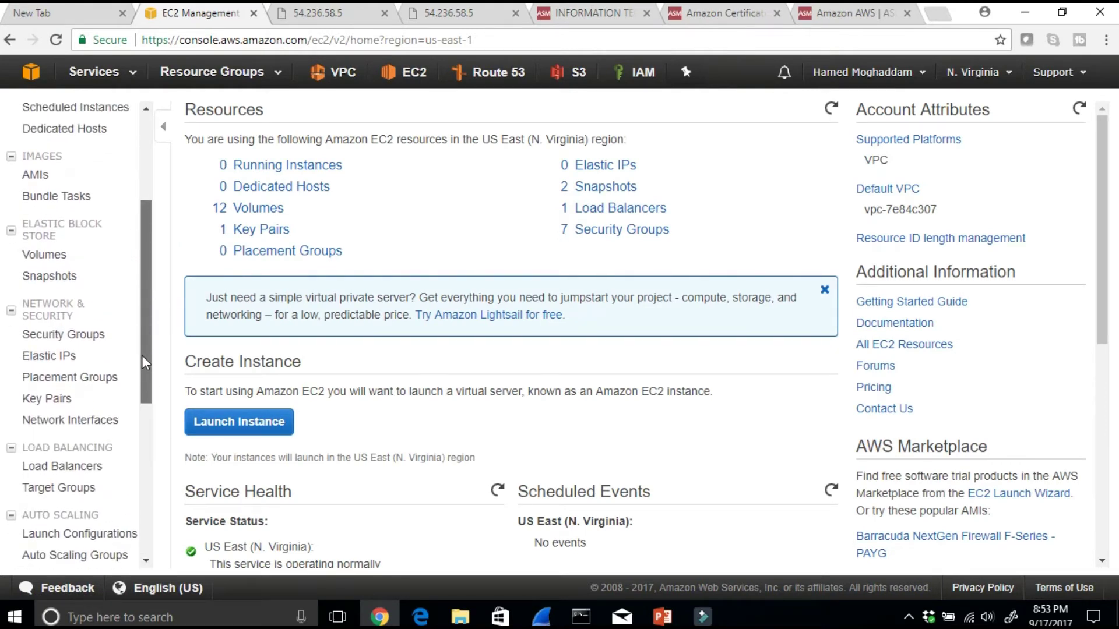
click(39, 177)
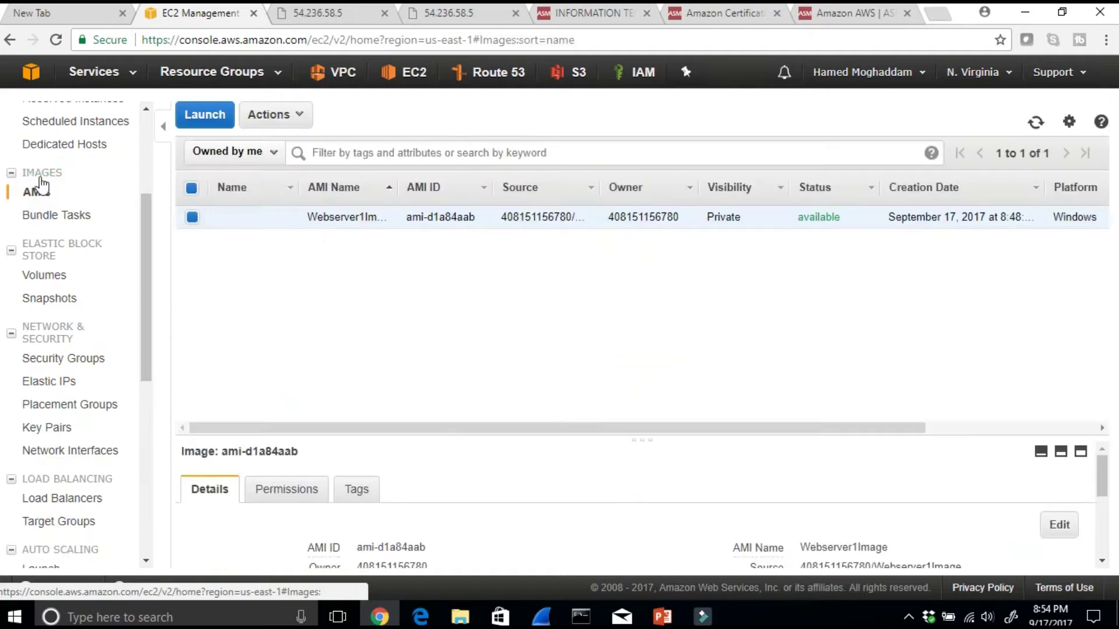
drag(800, 217, 836, 218)
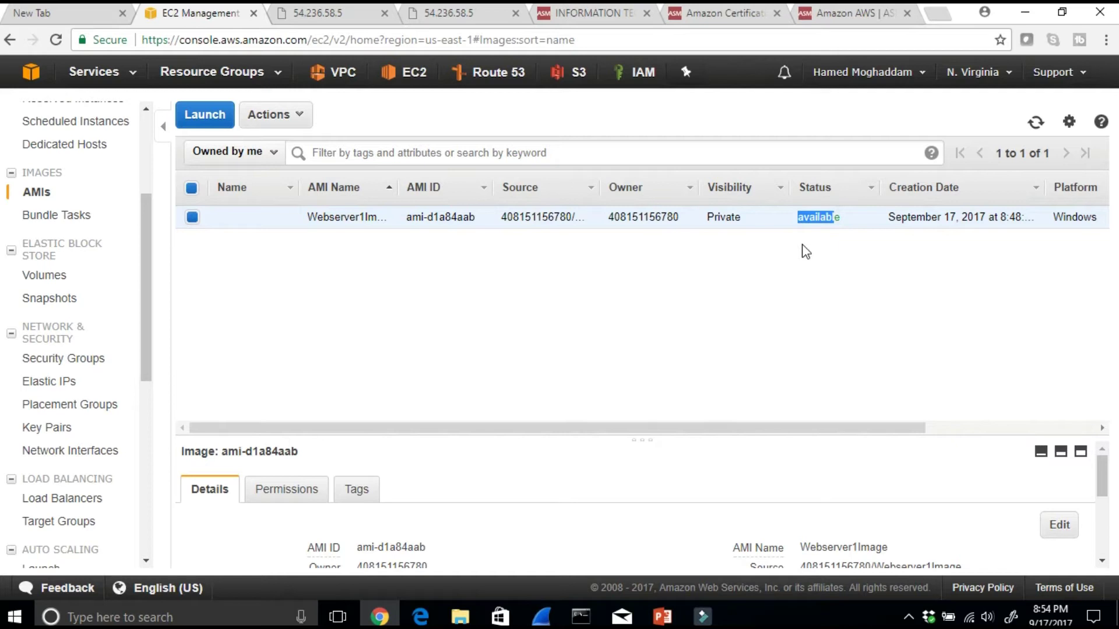
Read Step 7 on slide 2 in PowerPoint about starting the Auto Scaling process, and return to Chrome
click(662, 619)
drag(473, 395, 641, 397)
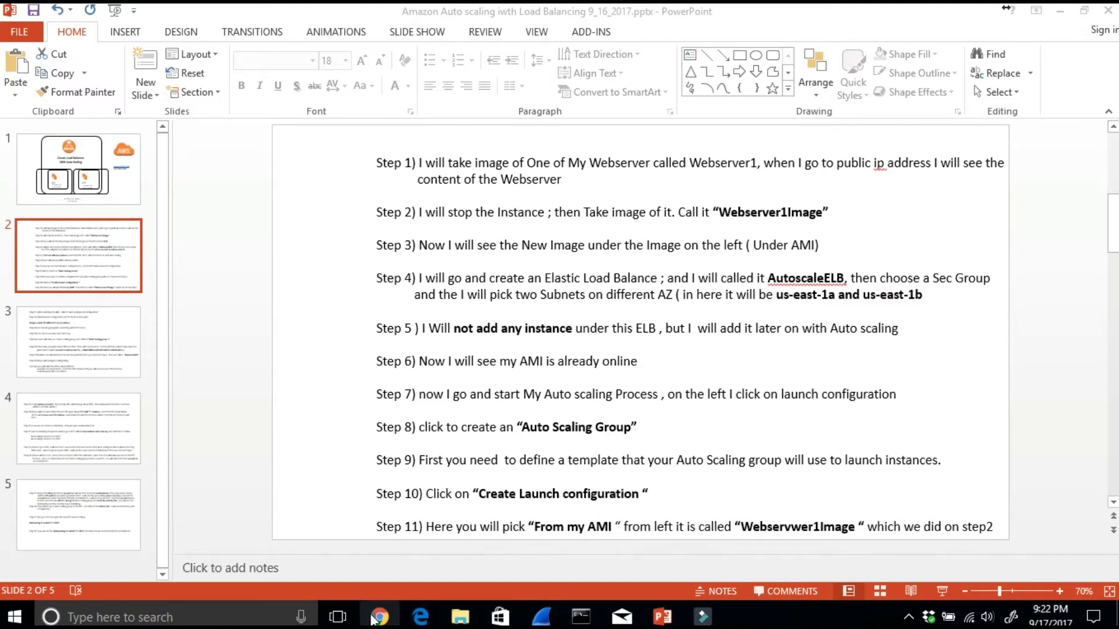
mouse_move(374, 618)
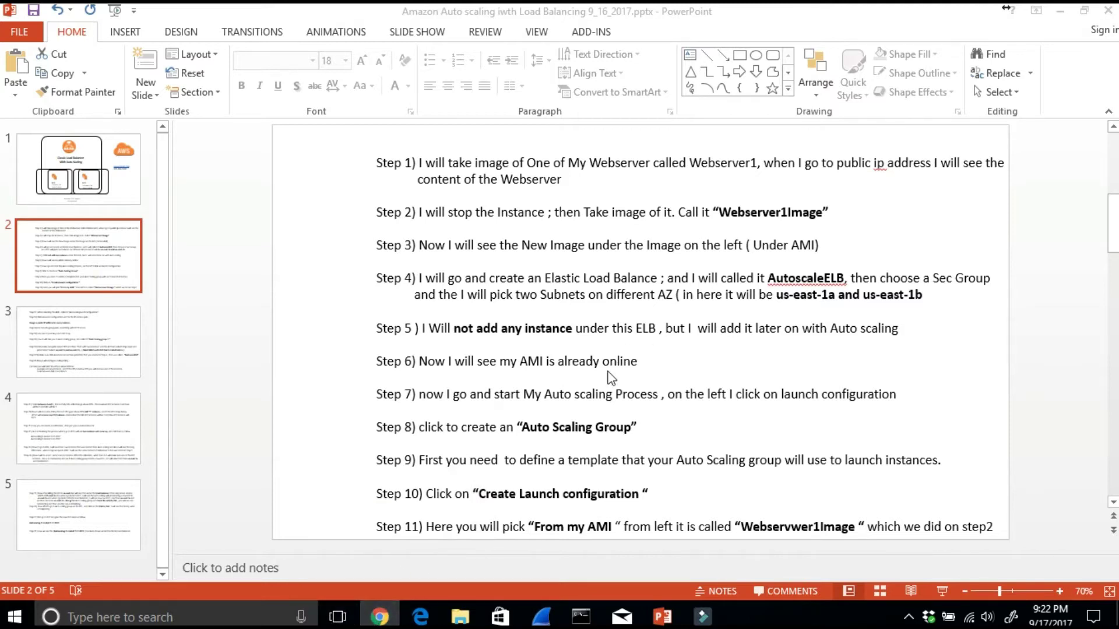
click(1057, 14)
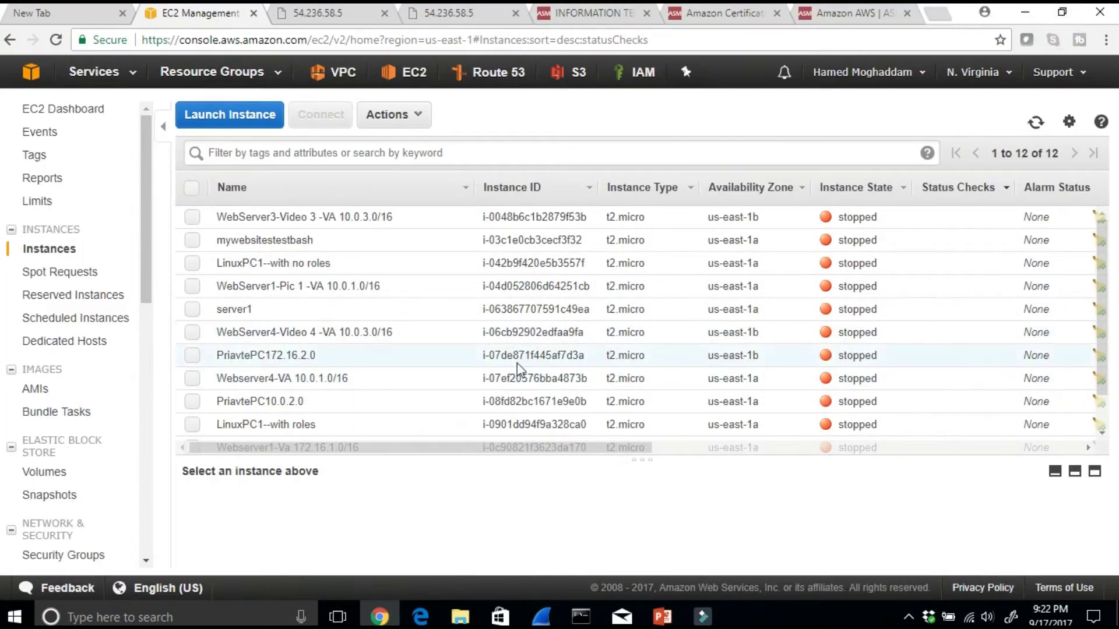
Open the load balancers list and check the instances and availability zones of AutoscaleELB
scroll(99, 487, down, 3)
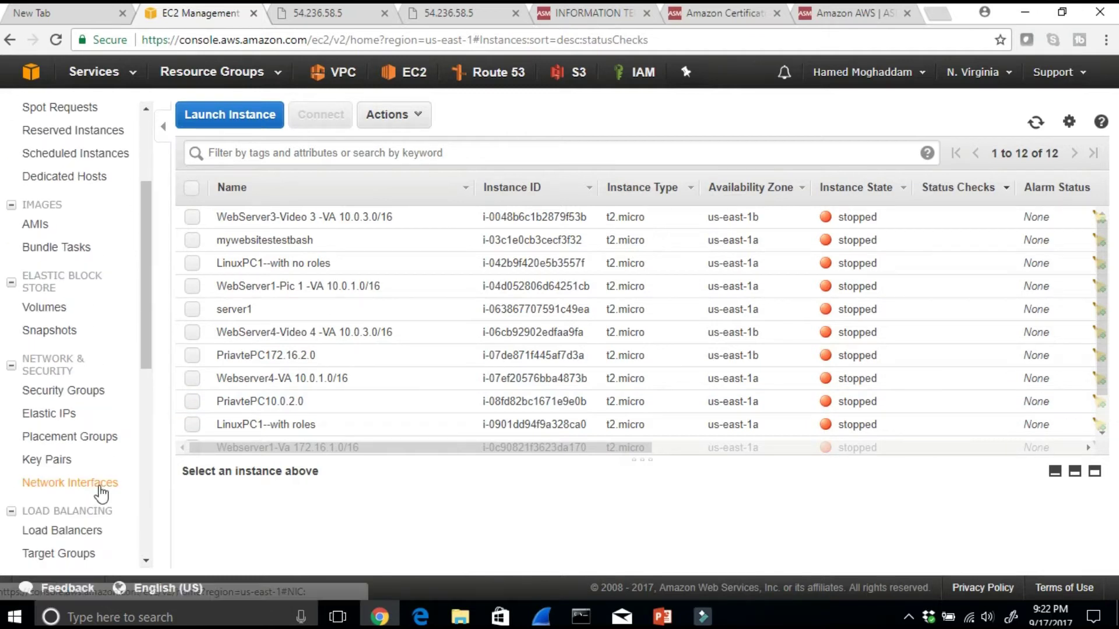
drag(139, 340, 138, 413)
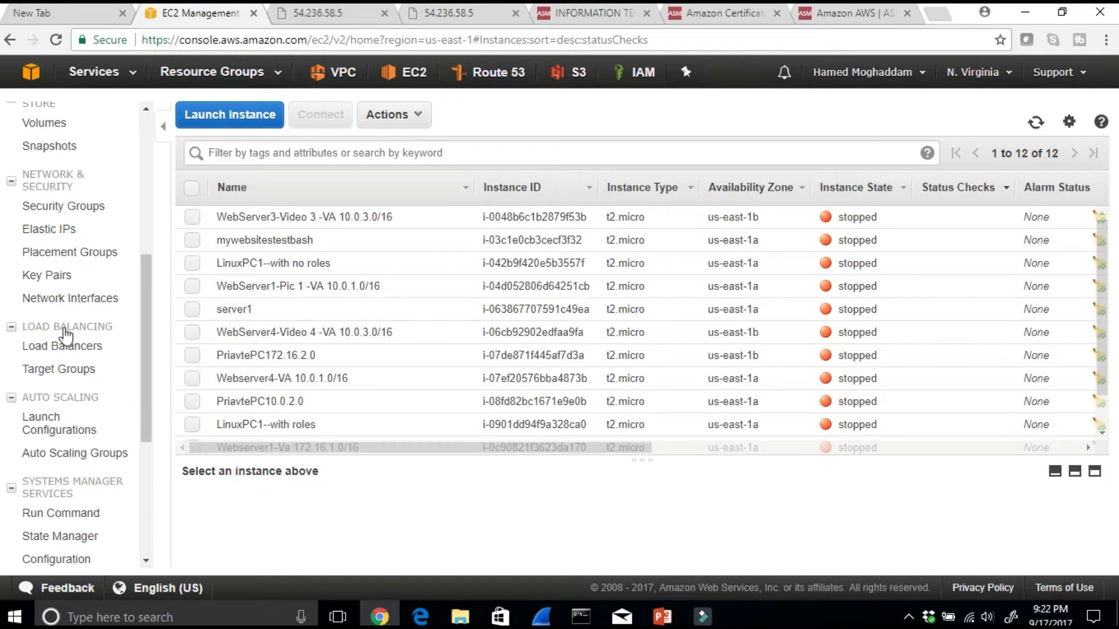
drag(60, 347, 59, 320)
click(62, 350)
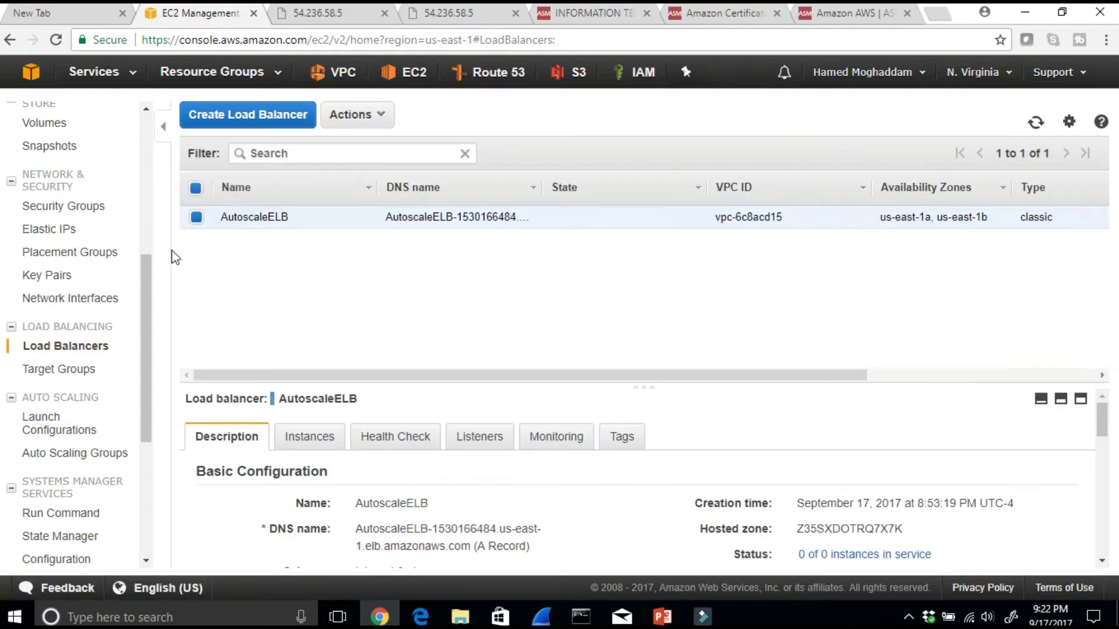
click(307, 438)
scroll(303, 440, down, 5)
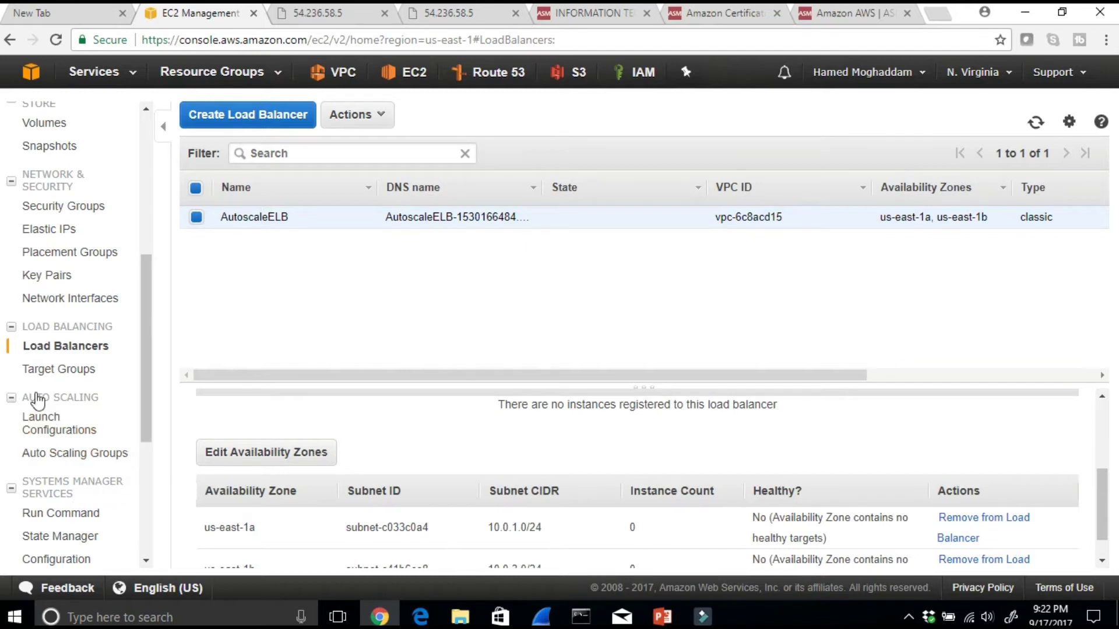
Start creating an Auto Scaling group from Launch Configurations, read the two-step overview and proceed to create its launch configuration
click(42, 425)
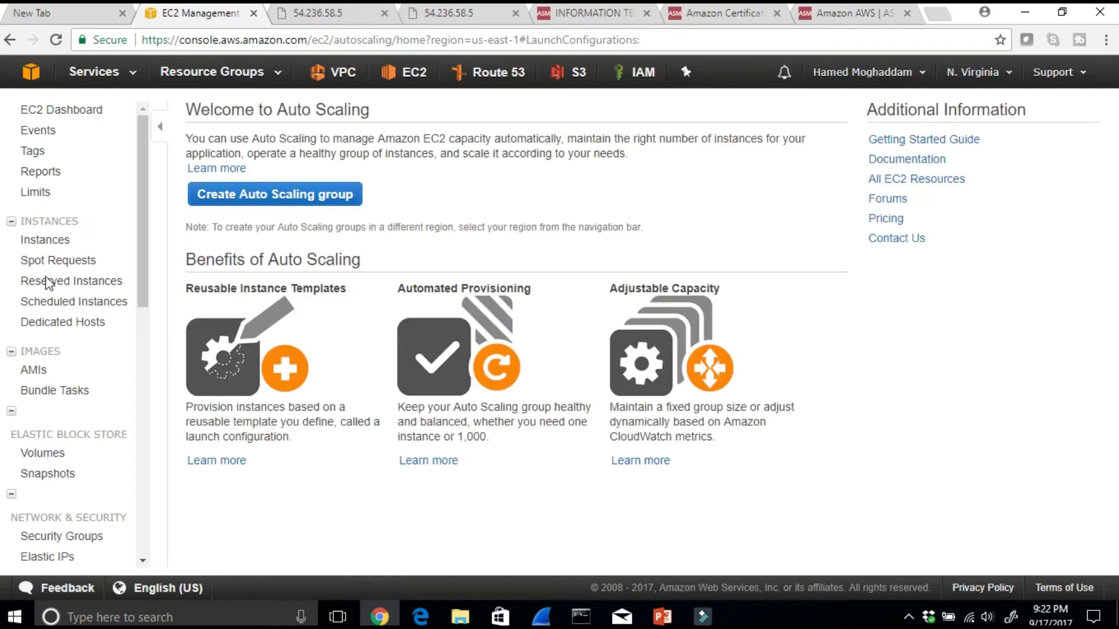
click(262, 199)
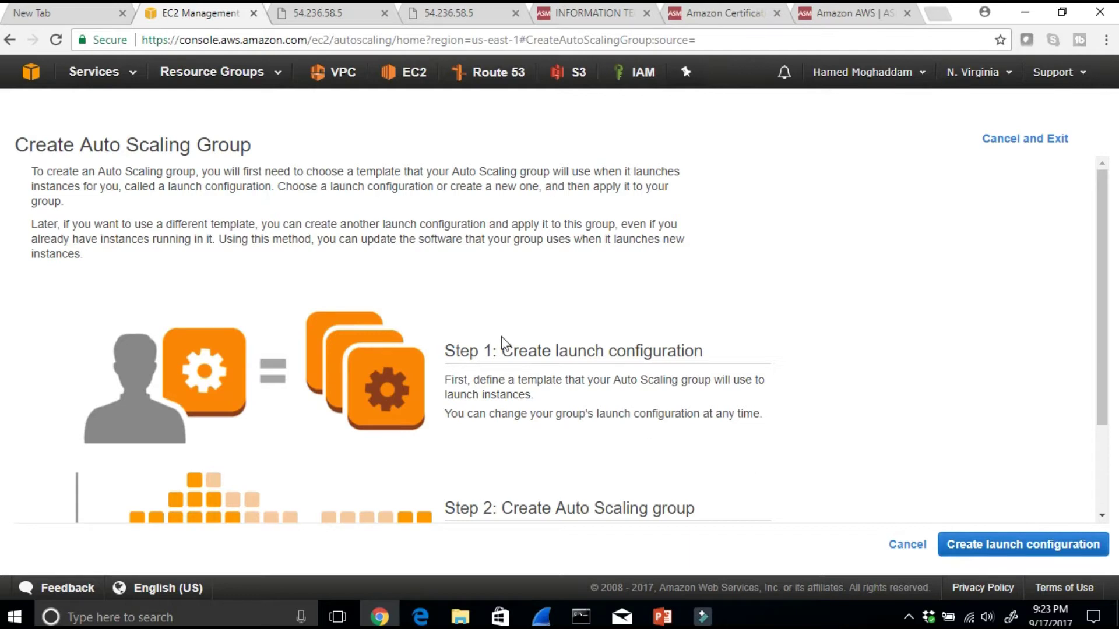
drag(504, 349, 676, 353)
drag(501, 509, 714, 462)
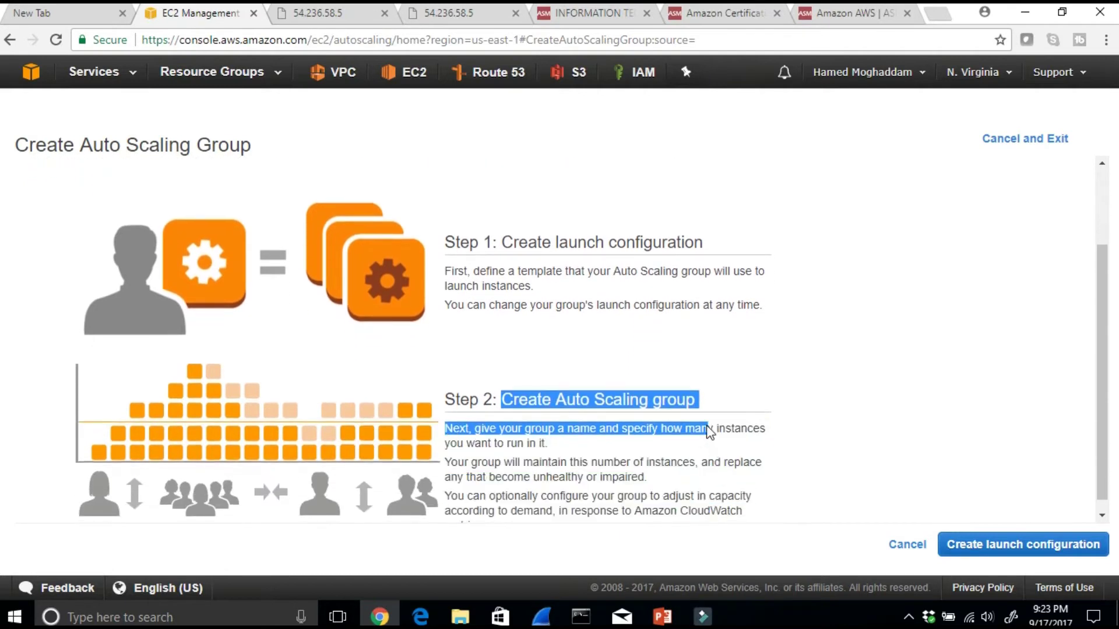
click(991, 545)
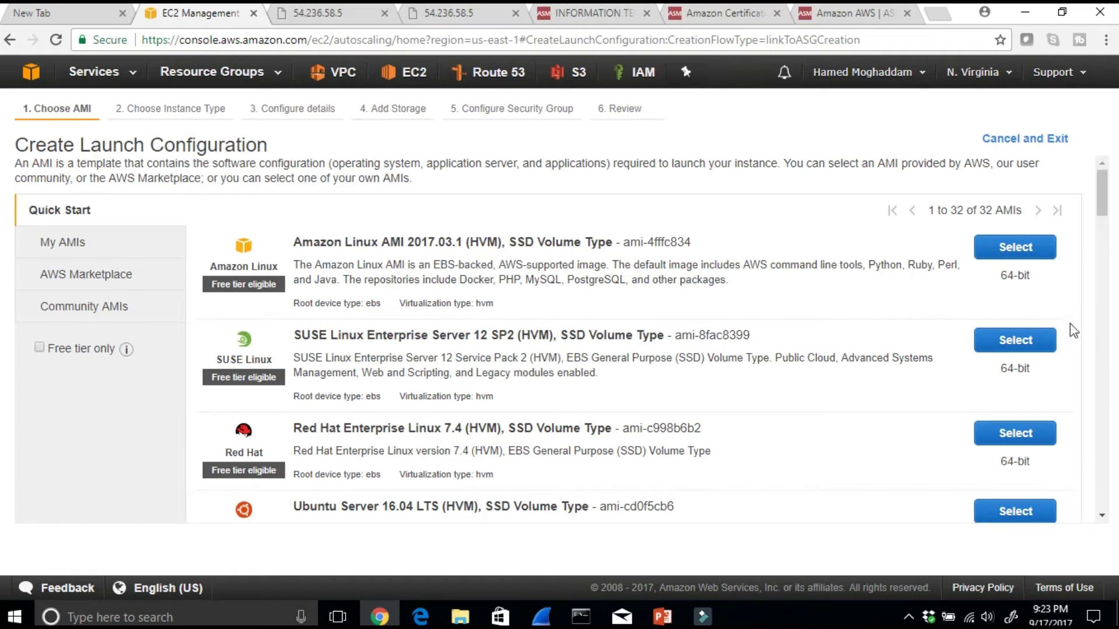
Choose Webserver1Image from the owned AMIs for the launch configuration and continue with the t2.micro instance type to the configuration details
click(71, 245)
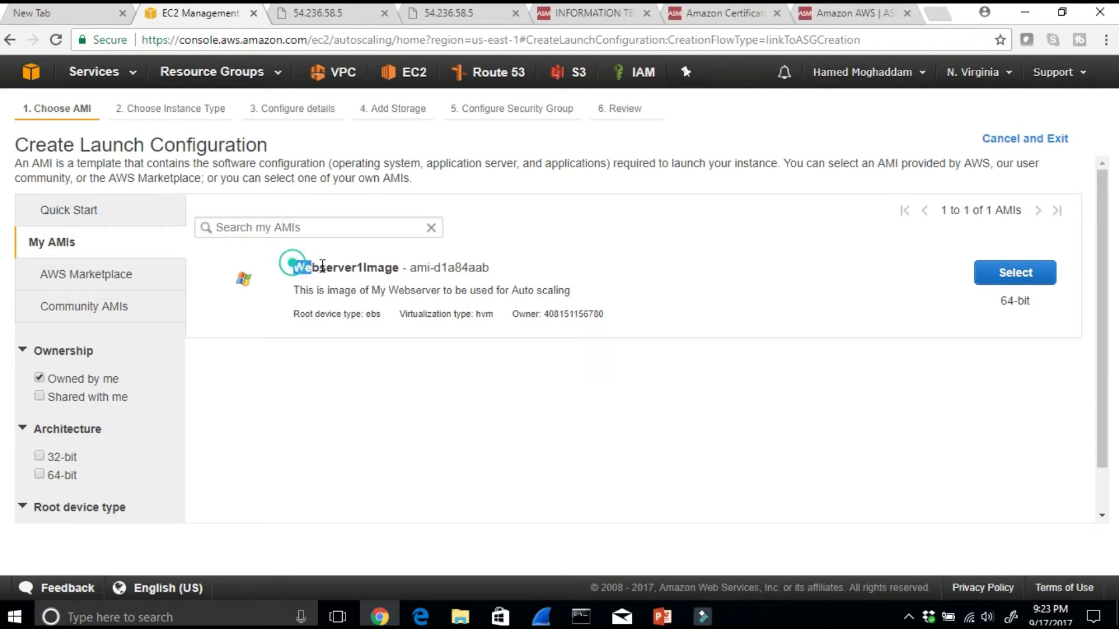
drag(293, 269, 397, 269)
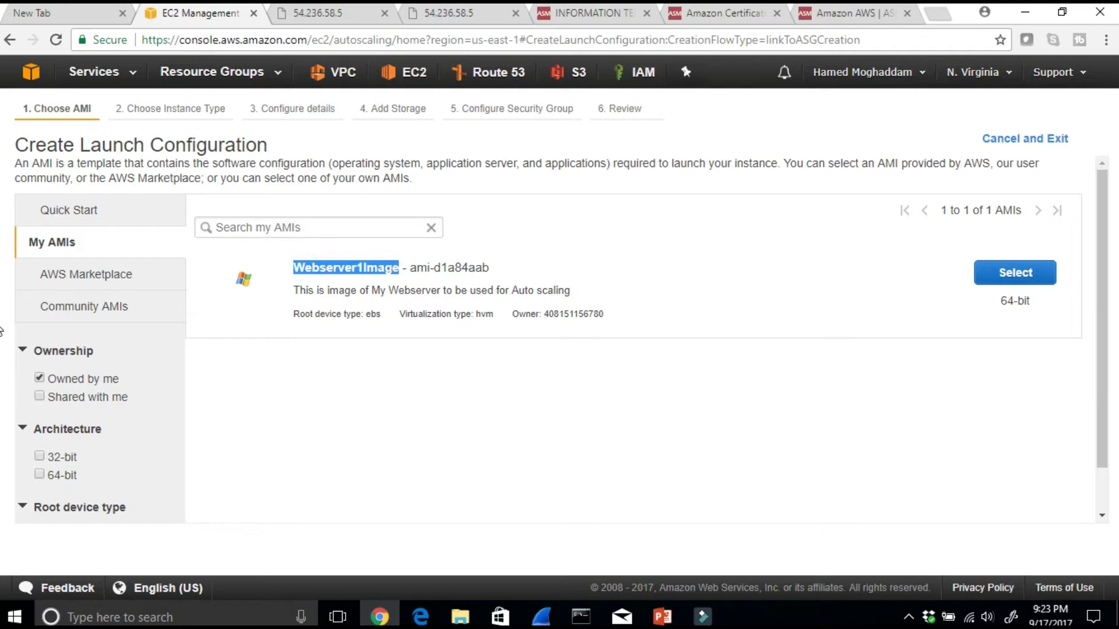
click(1011, 275)
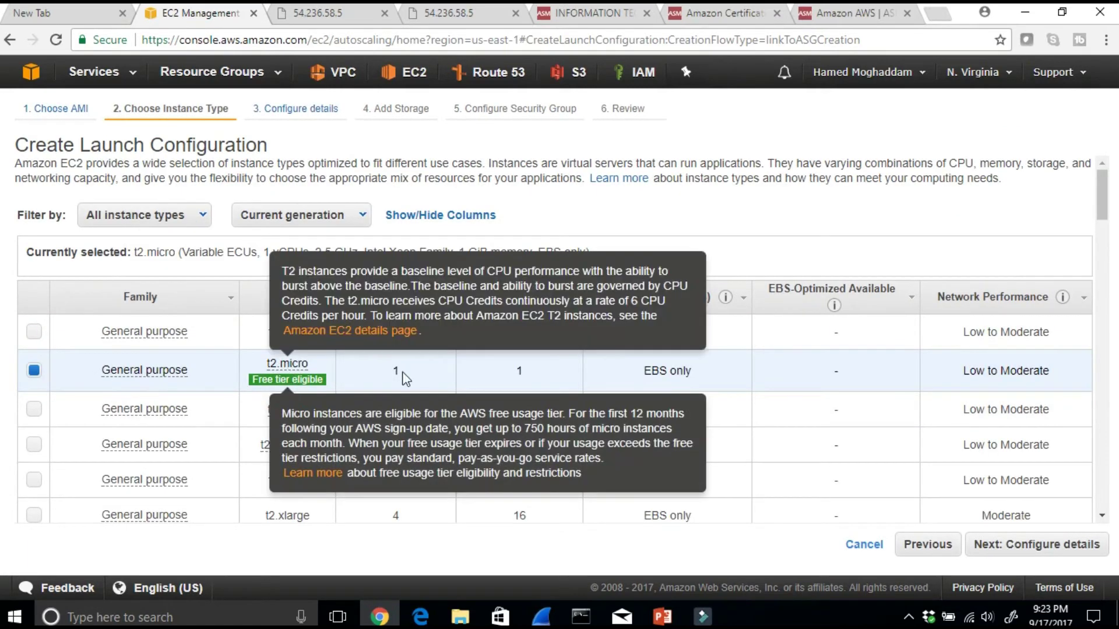
click(996, 543)
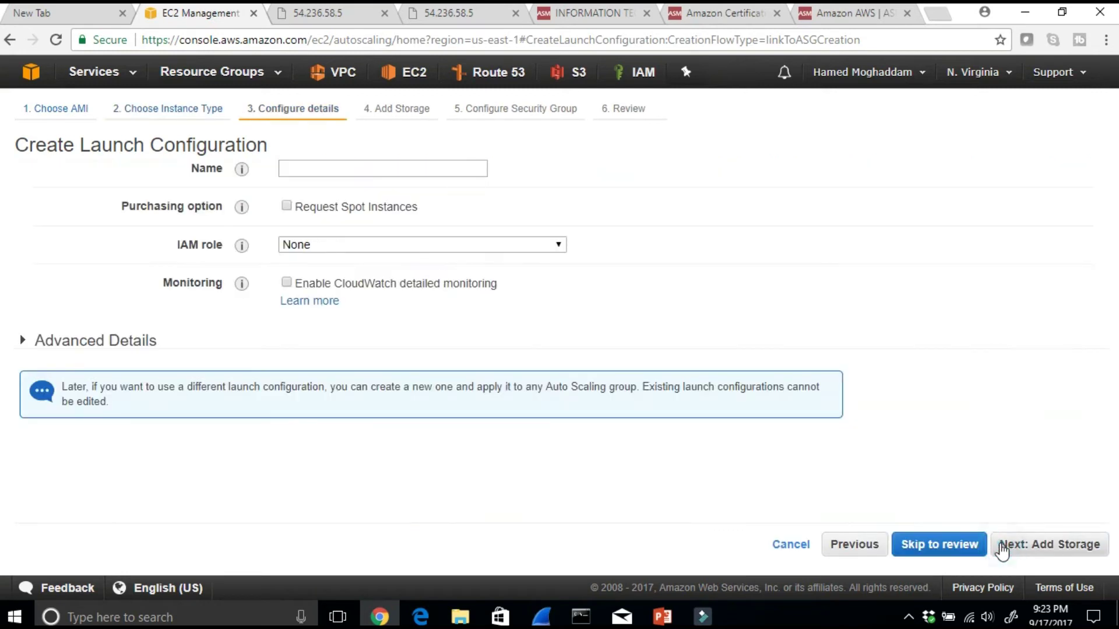
For the launch configuration's name, copy AutoscalingLunchconfiguration from Step 12 on slide 3 in PowerPoint
click(298, 170)
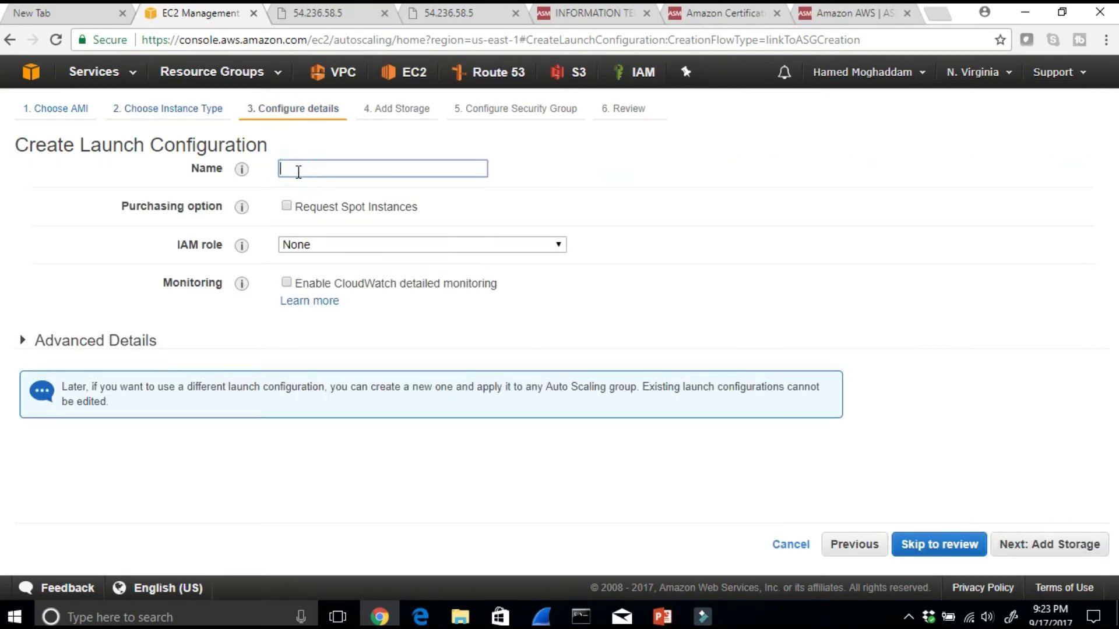
click(662, 616)
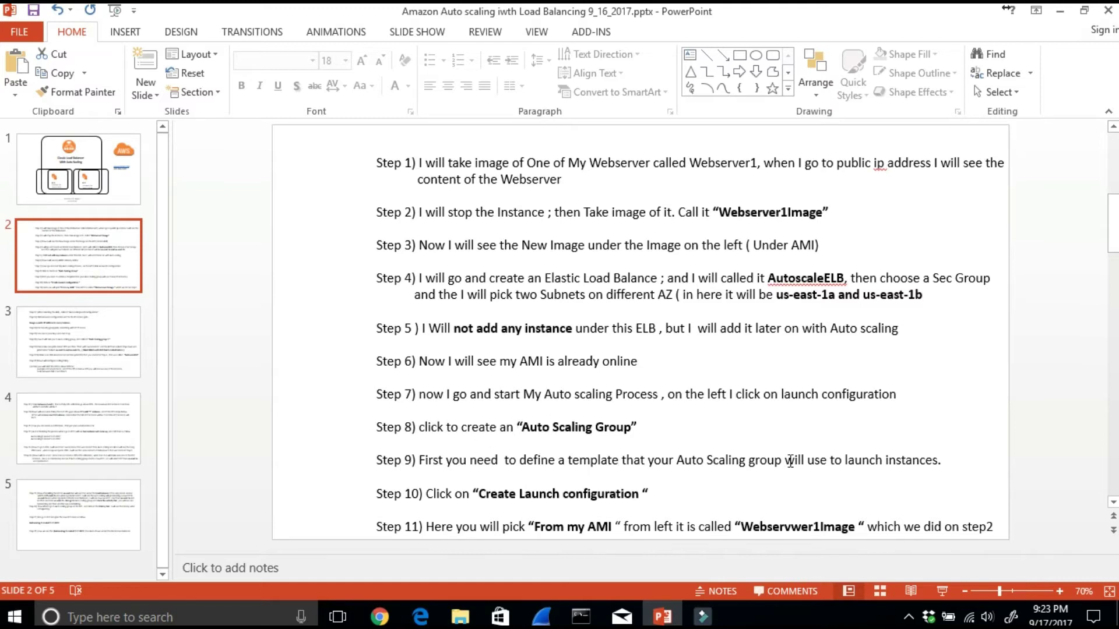
drag(740, 523, 860, 524)
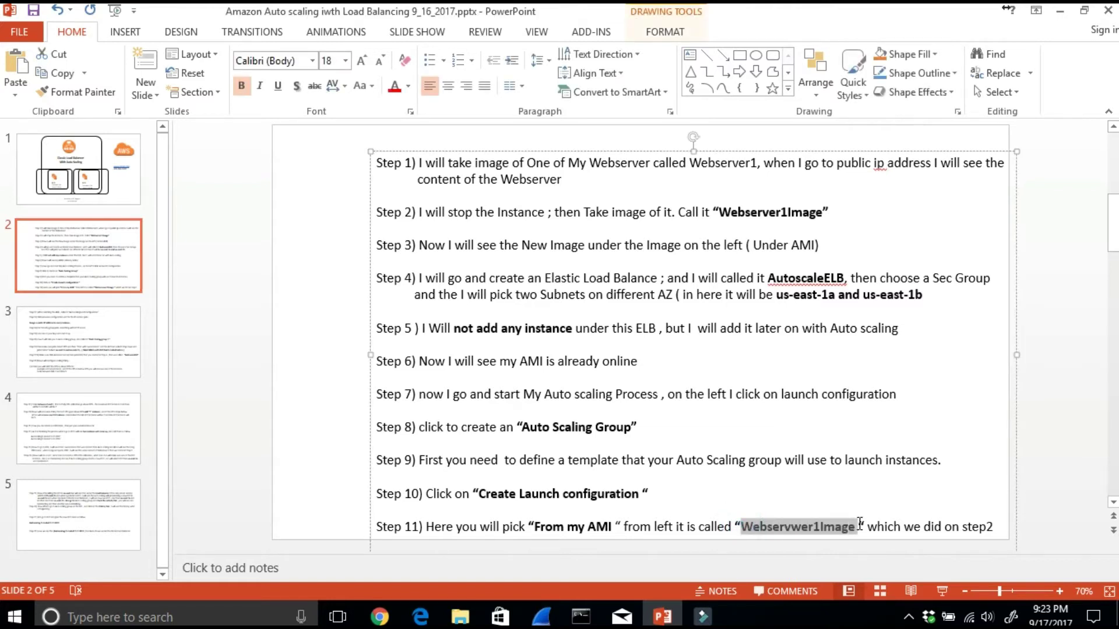
scroll(785, 460, down, 1)
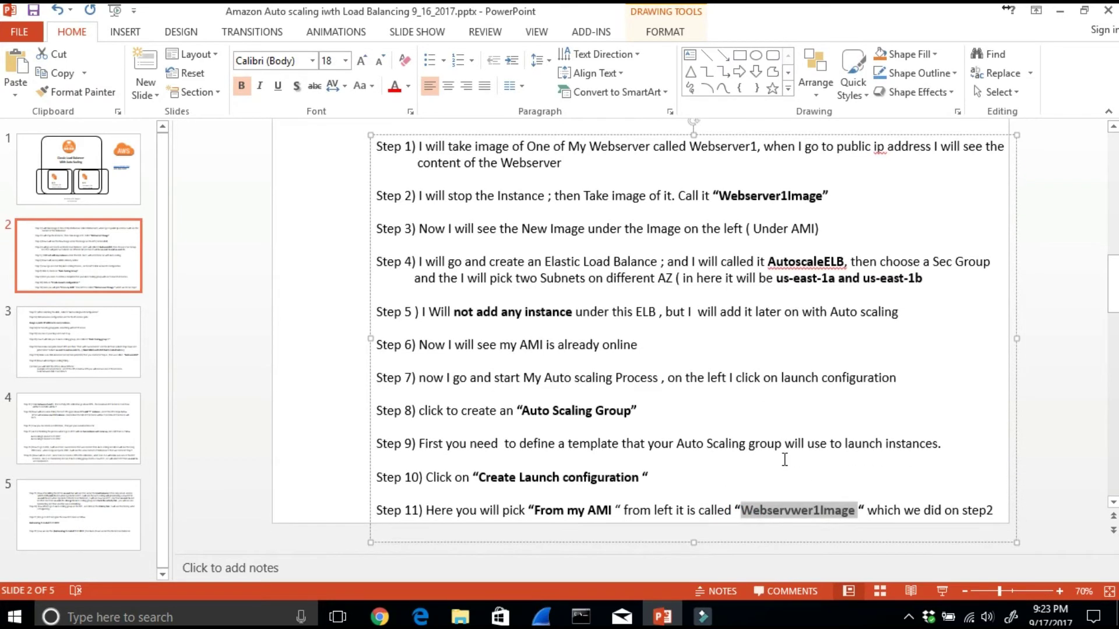
click(86, 317)
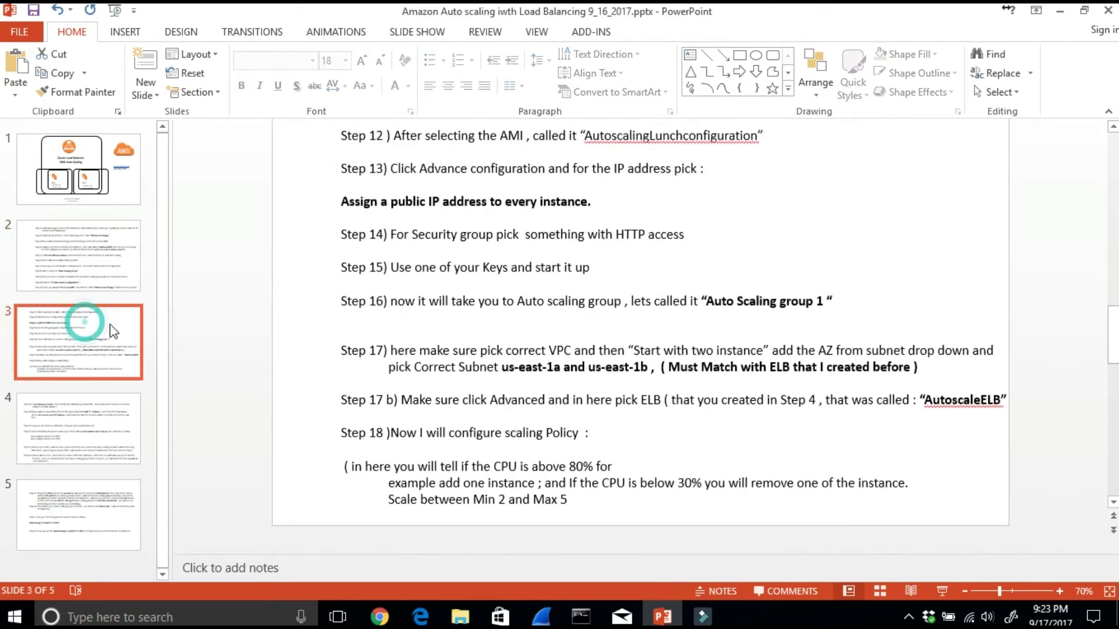
drag(584, 138, 710, 147)
key(ctrl+c)
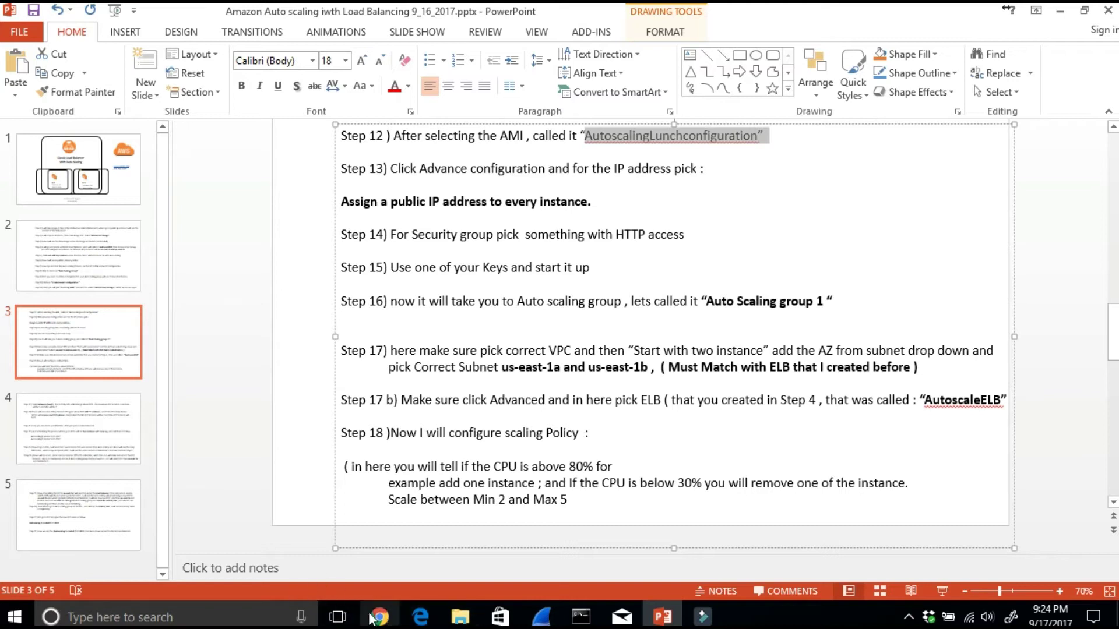
Back in the AWS console, name the launch configuration AutoscalingLunchconfiguration, without the trailing quotation mark
click(377, 616)
click(324, 166)
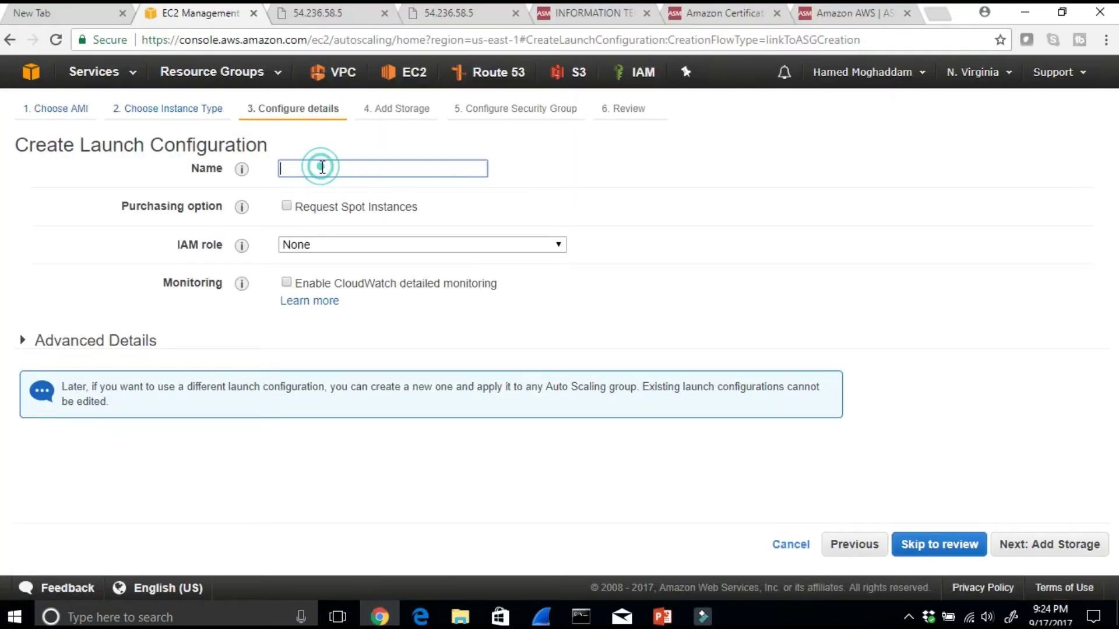
key(ctrl+v)
key(BackSpace)
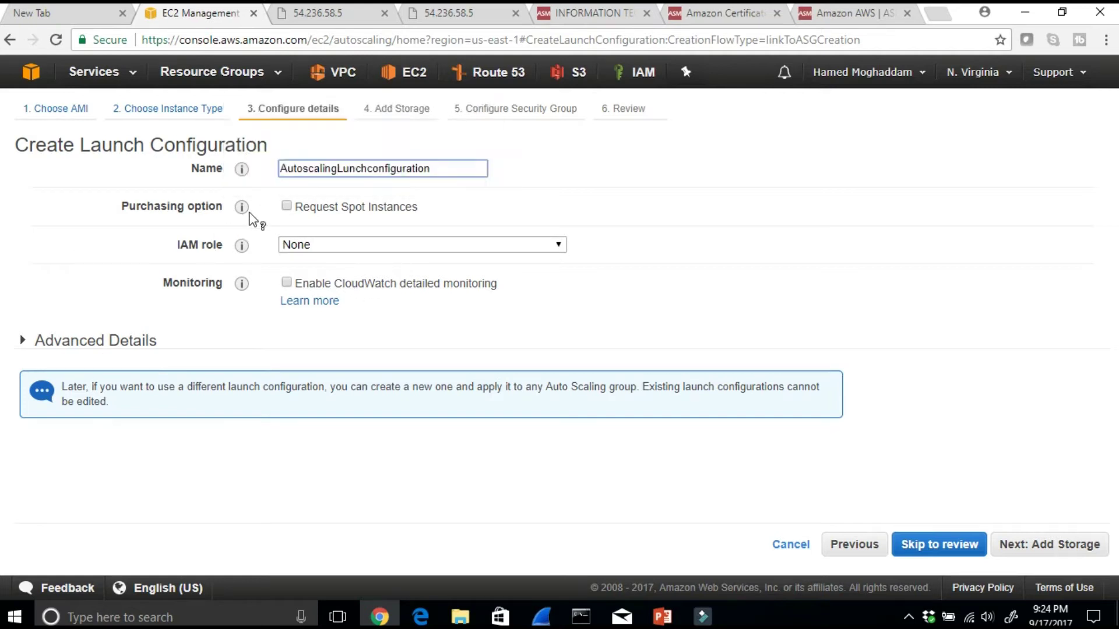
In the advanced details, assign a public IP address to every instance, and continue past the default storage to the security group configuration
click(25, 344)
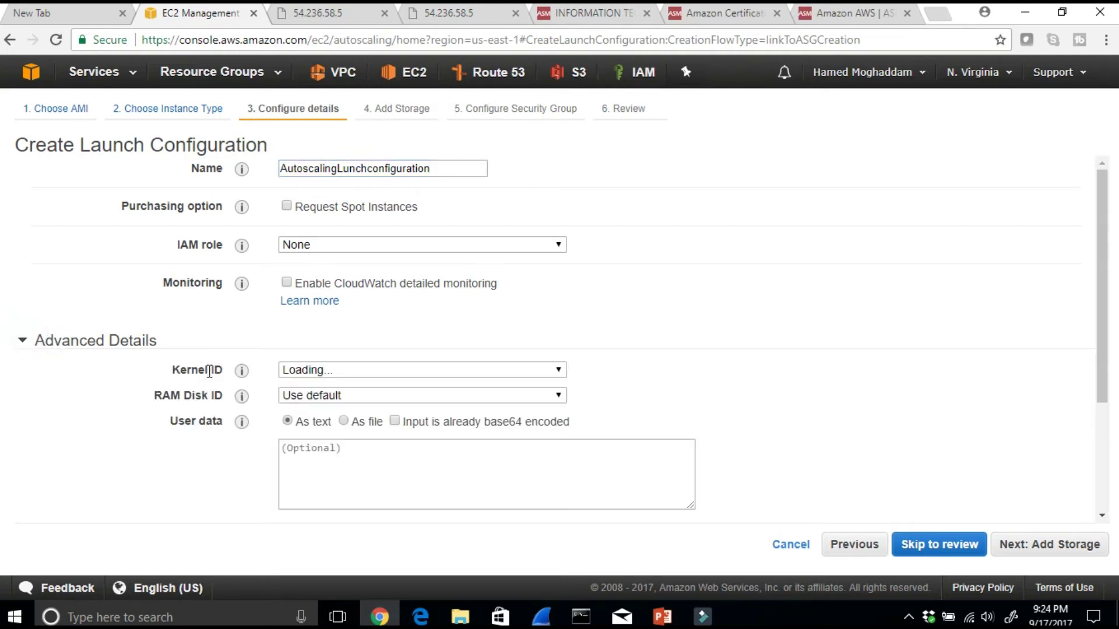
scroll(303, 393, down, 2)
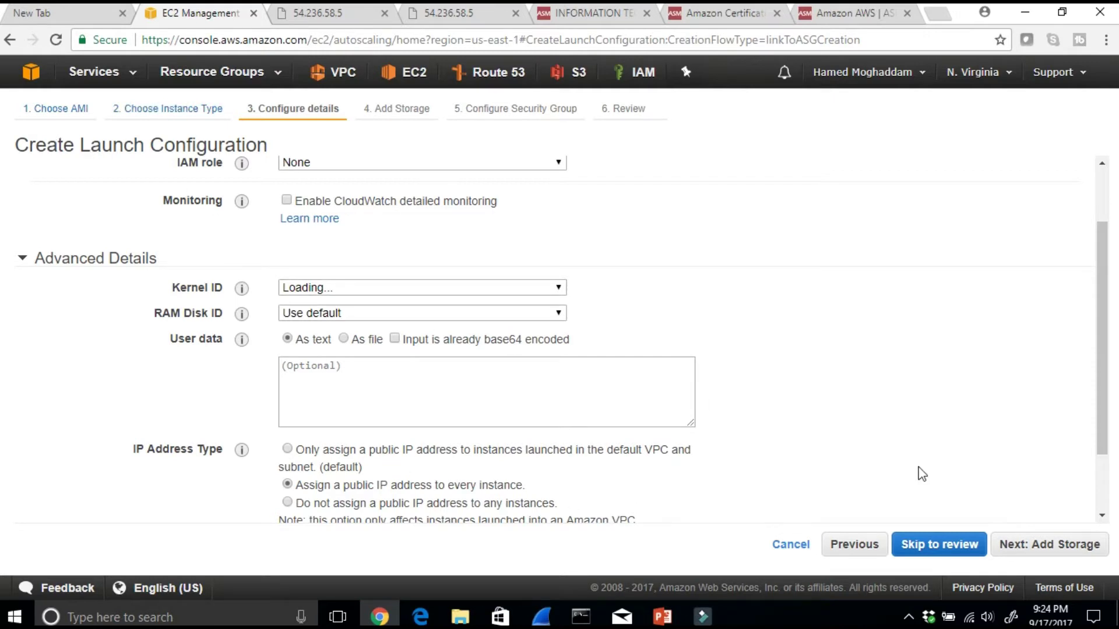
click(1041, 556)
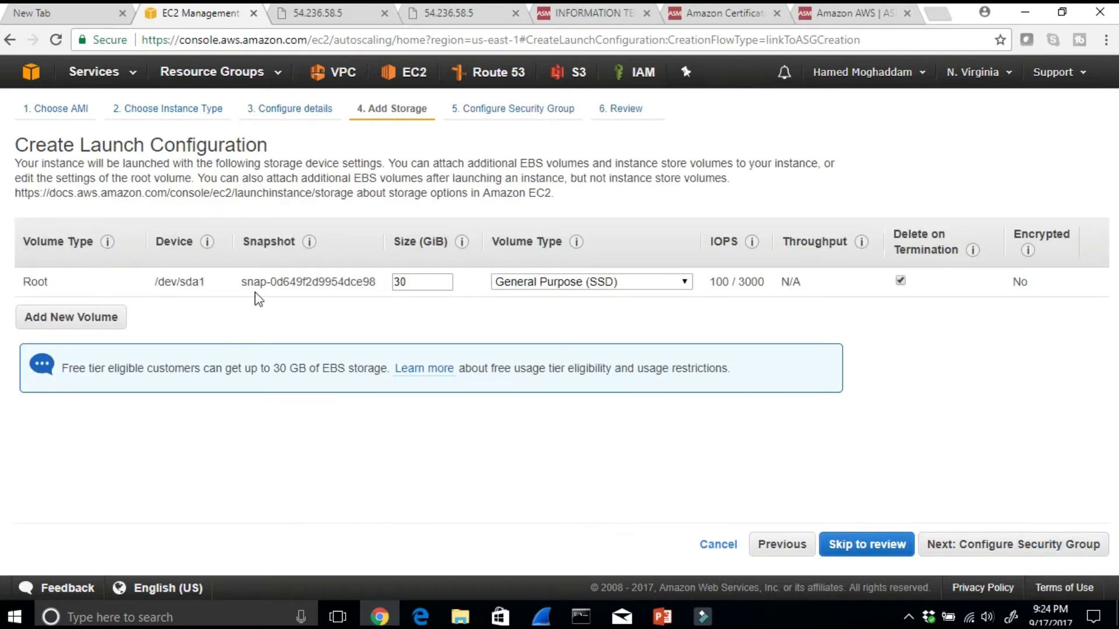
click(984, 544)
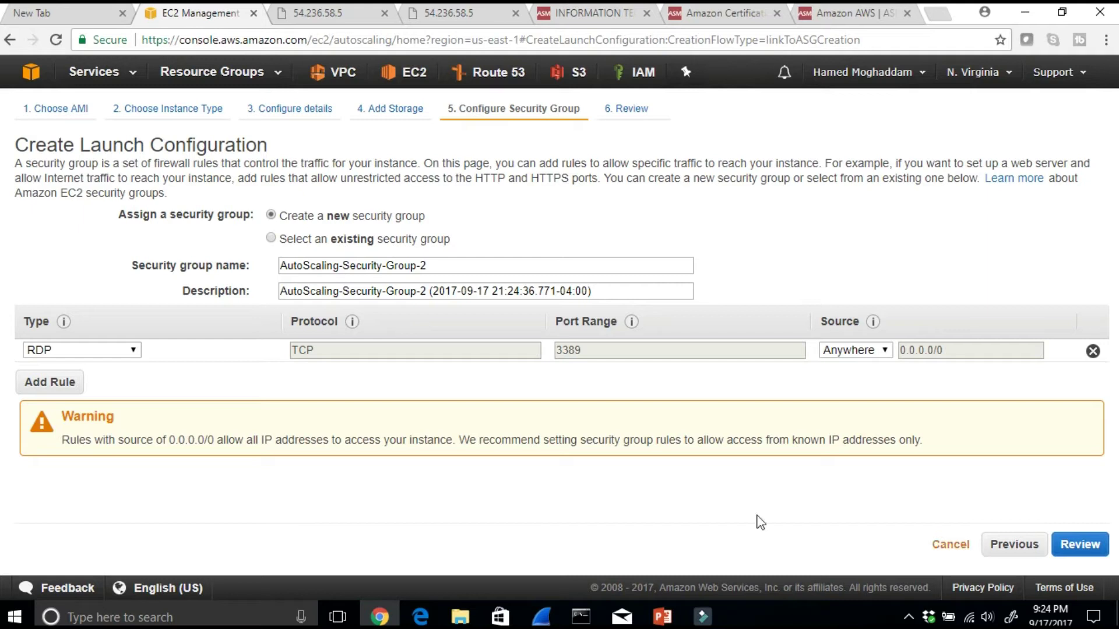
Assign the existing security group RDP-Http-HTTPS to the launch configuration and proceed to the review
click(271, 239)
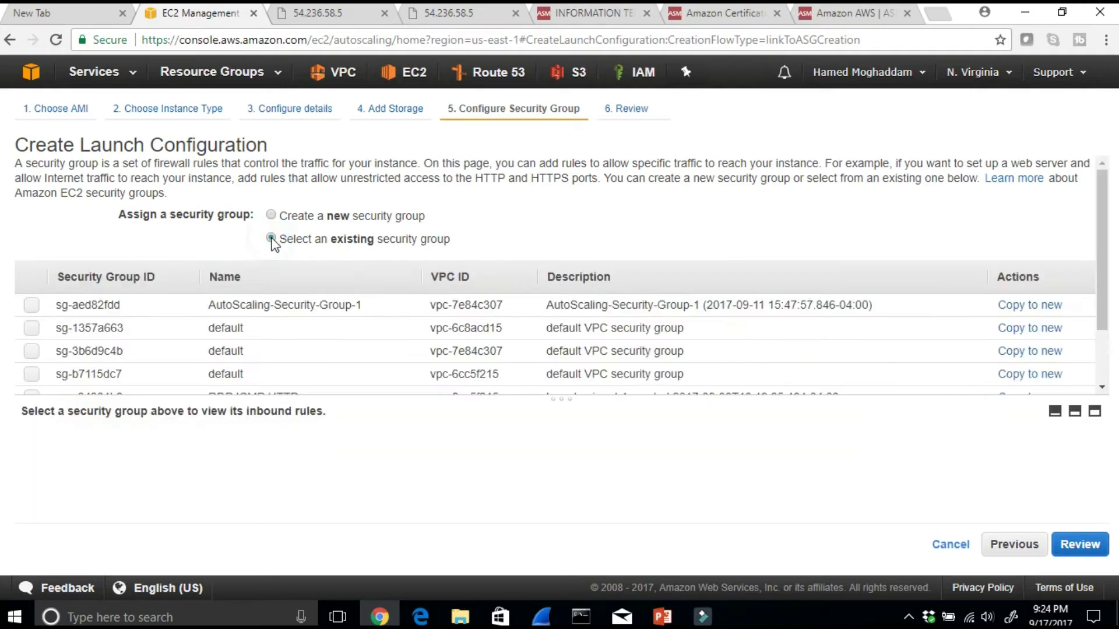
scroll(408, 345, down, 2)
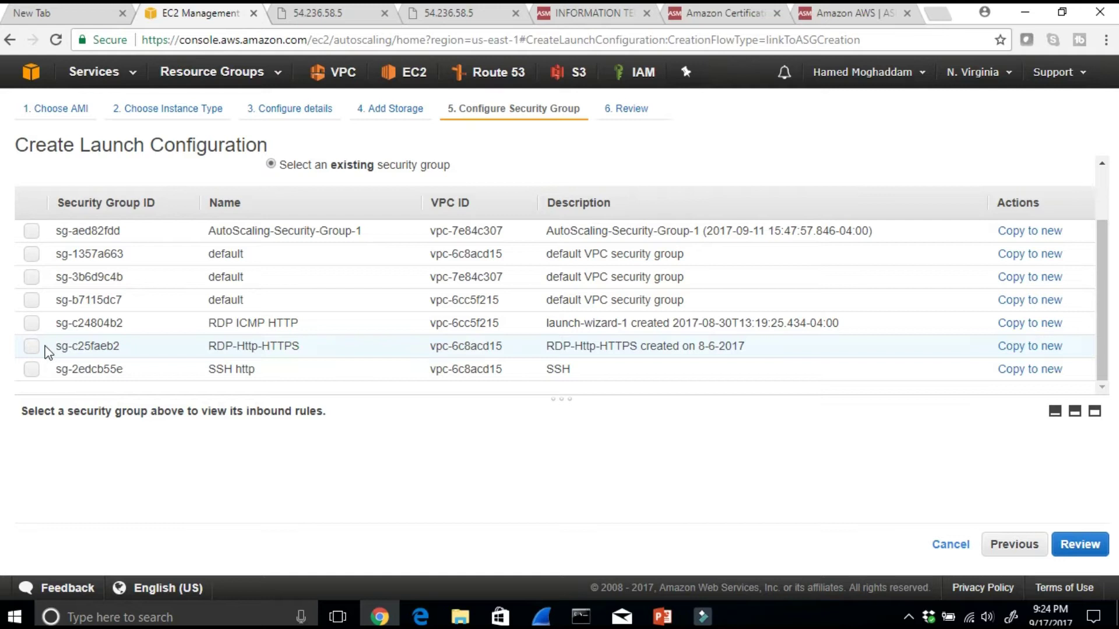
click(29, 346)
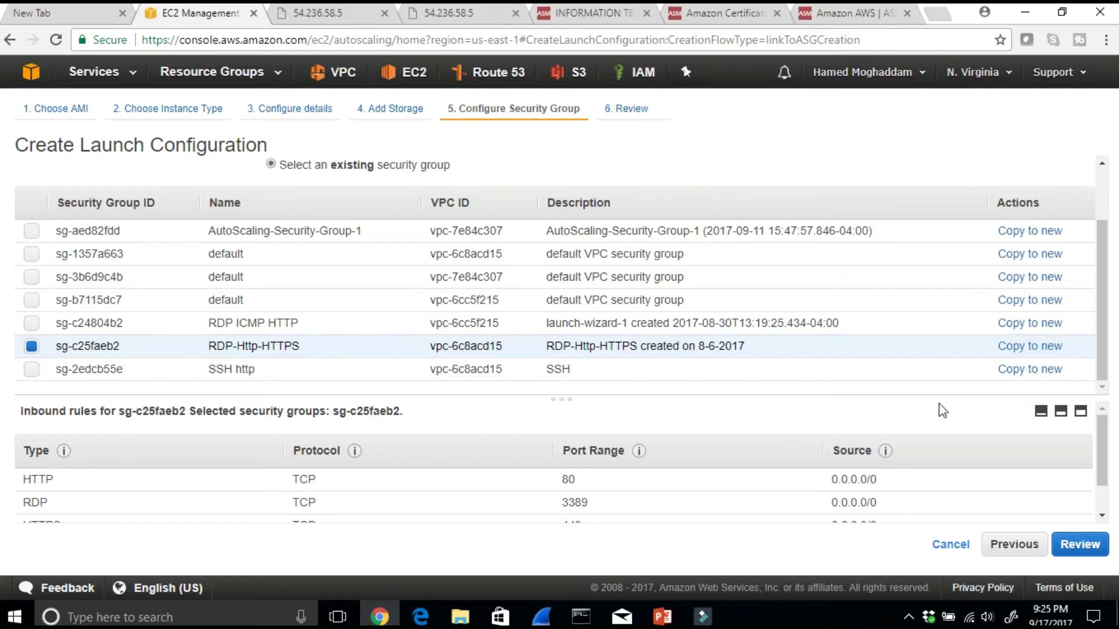
click(1076, 545)
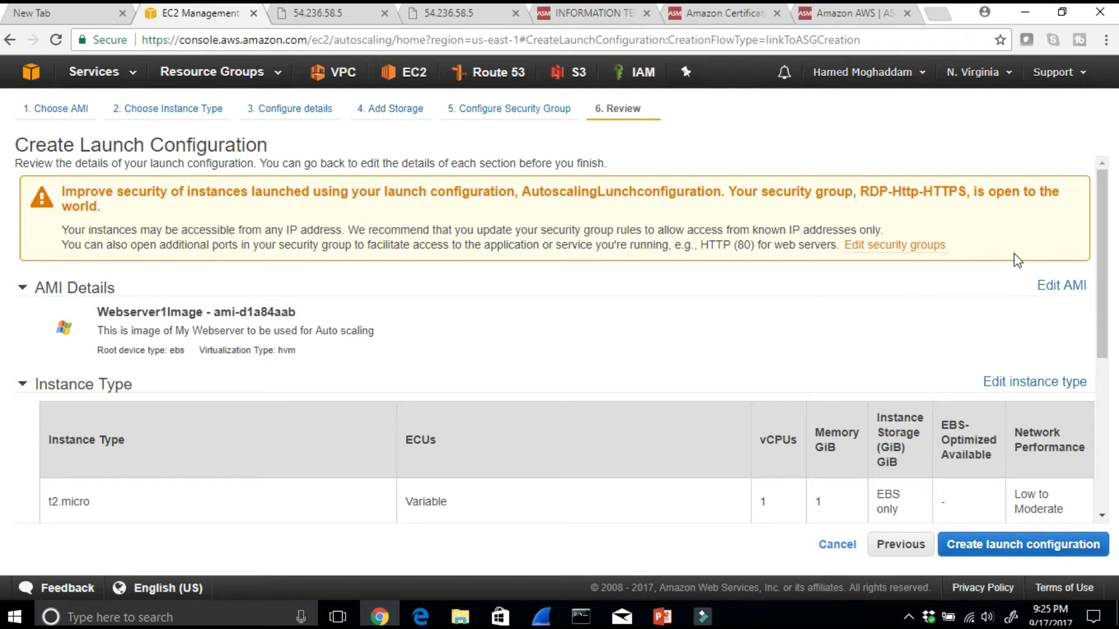
Create the launch configuration with the existing key pair ASMKey8-6-2017, acknowledging access to its private key file
click(974, 544)
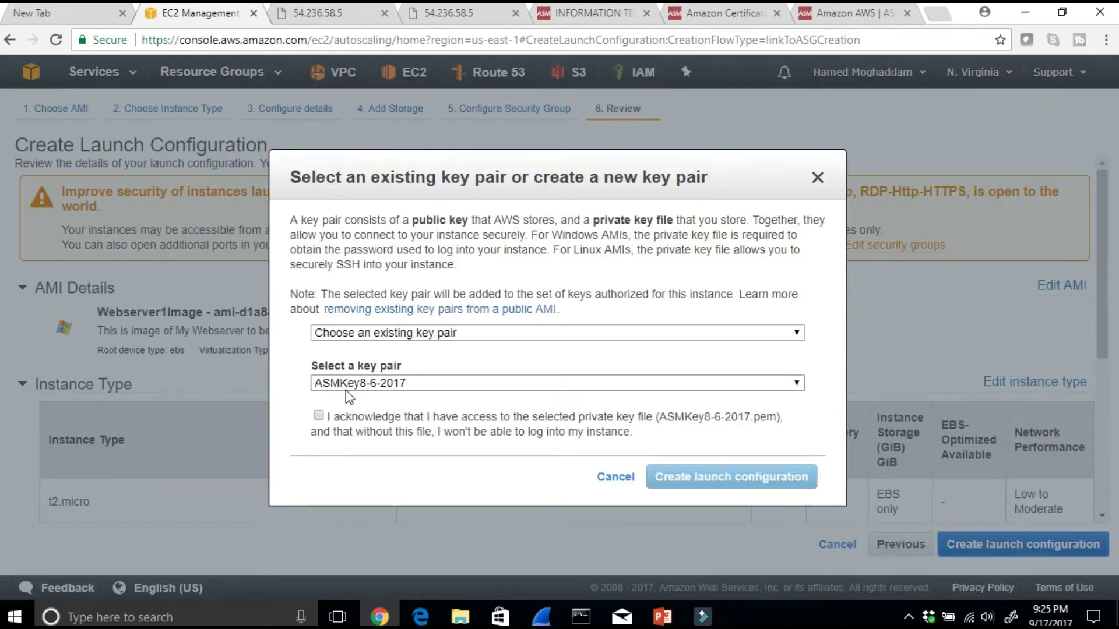
click(319, 416)
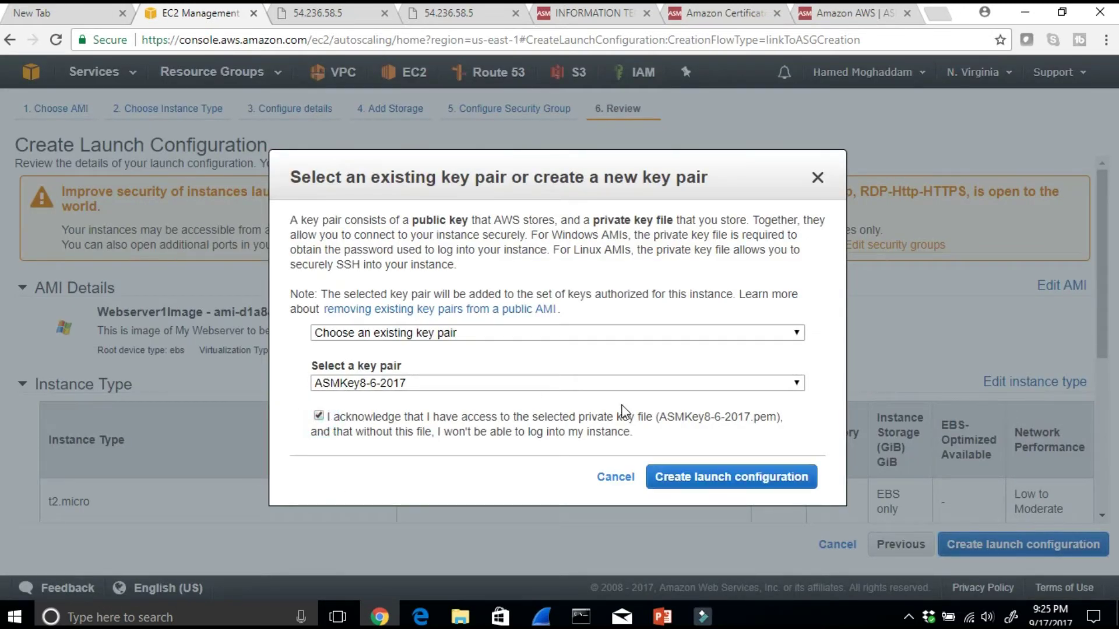
click(686, 473)
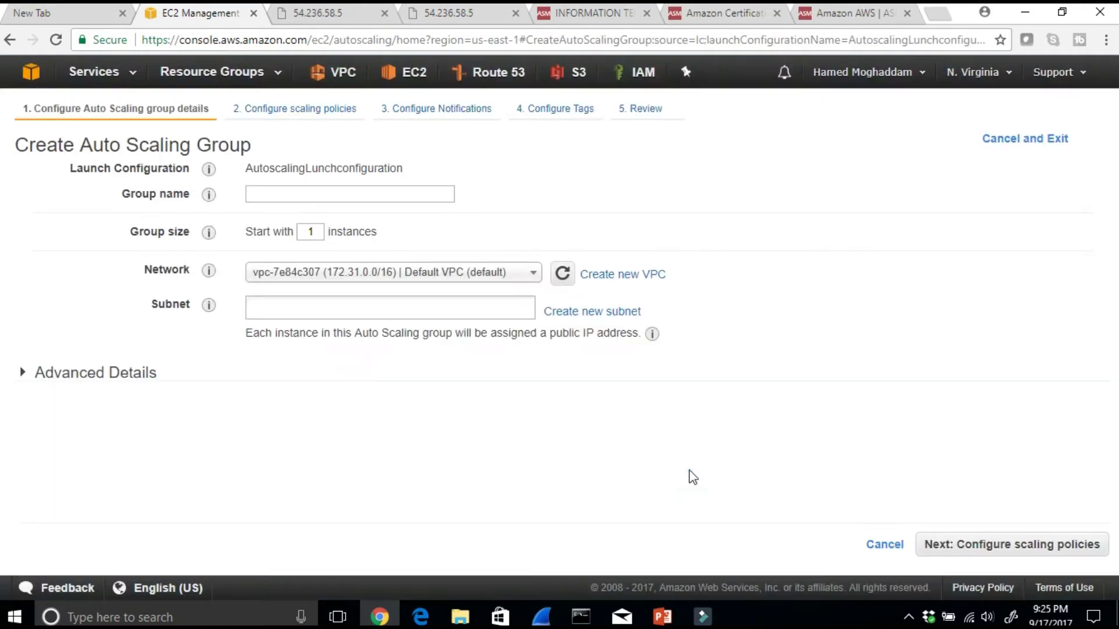
Name the group "Auto Scaling group 1", copied from Step 16 in the PowerPoint slides, and set its size to start with 2 instances
drag(280, 147, 19, 142)
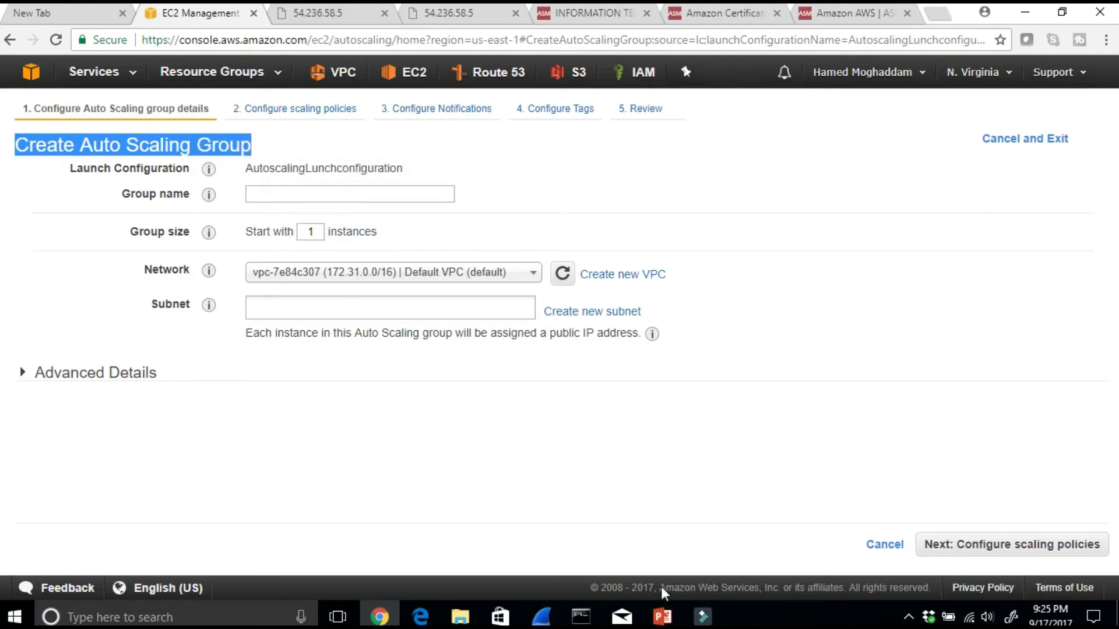
click(662, 617)
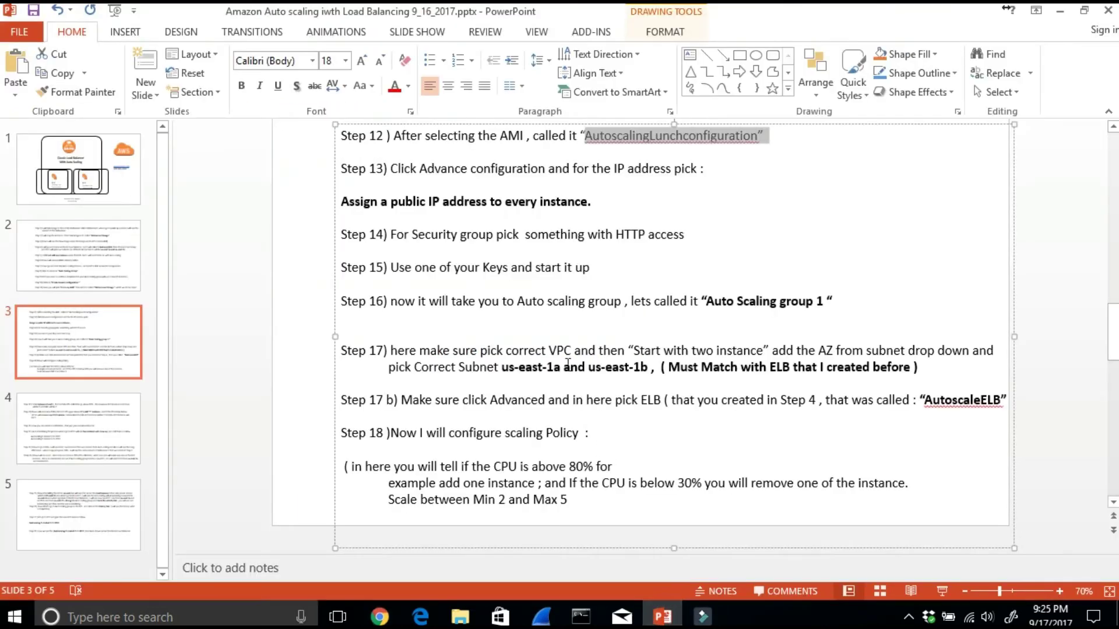
drag(428, 273, 607, 266)
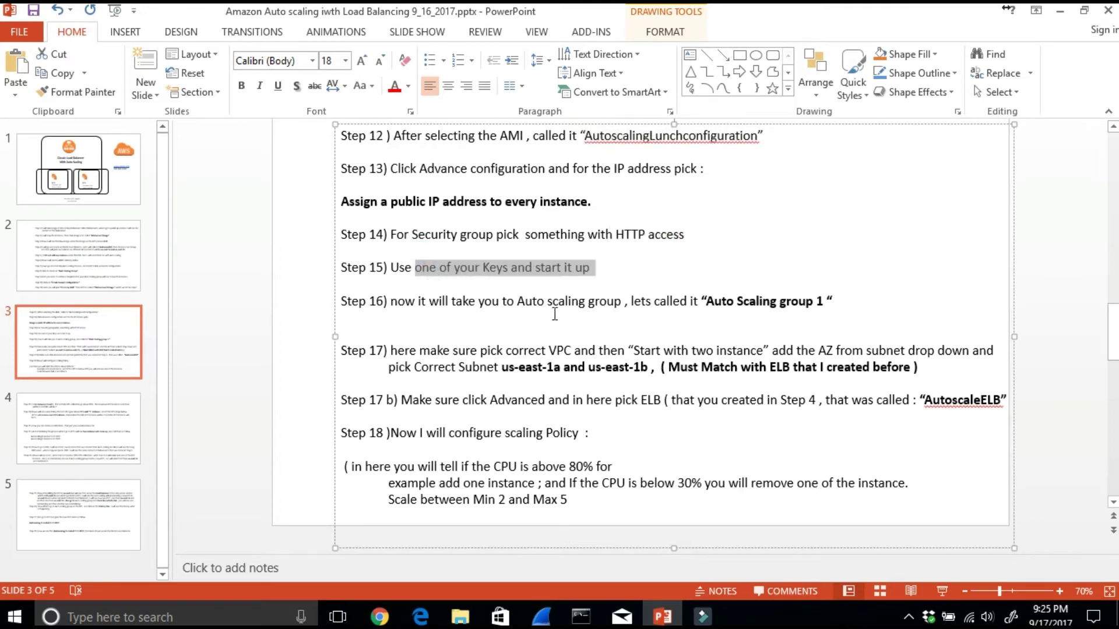
drag(707, 298, 830, 300)
key(ctrl+c)
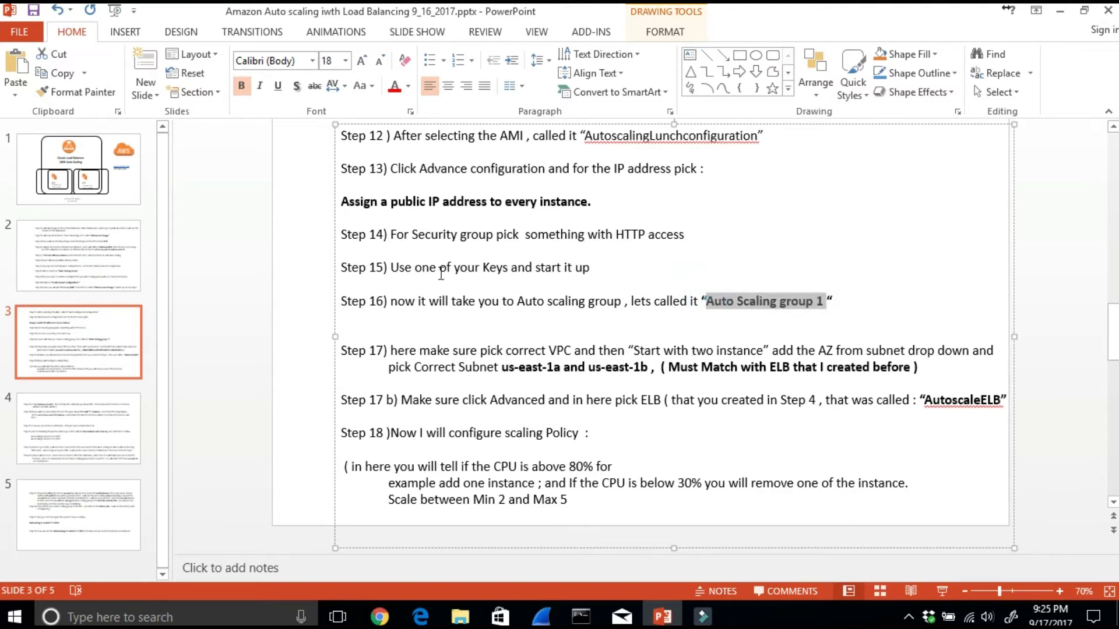
click(374, 612)
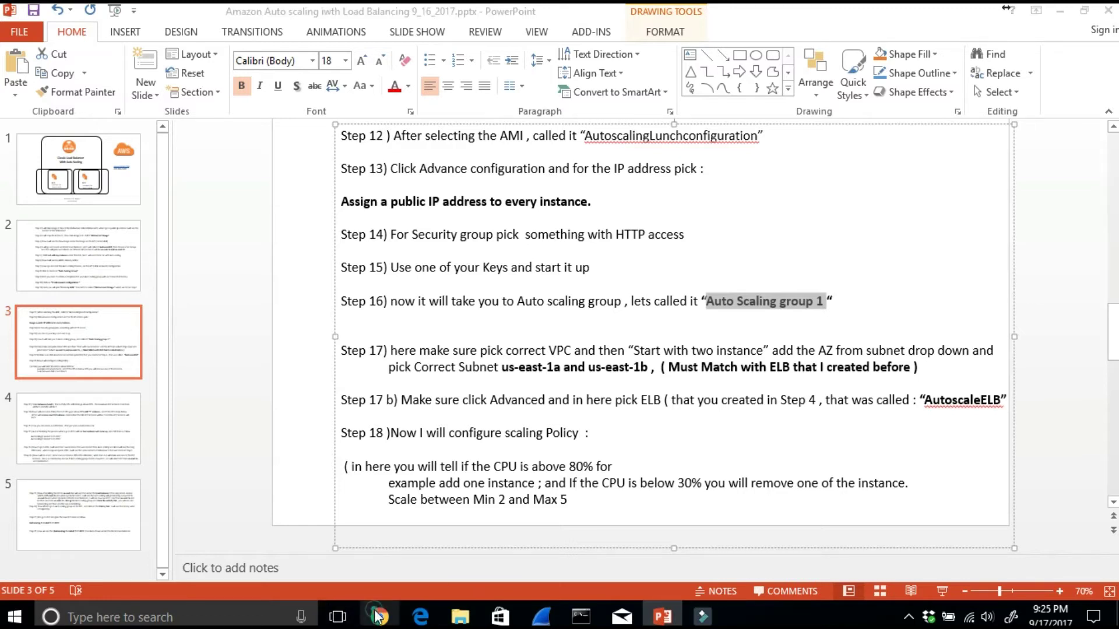
click(1059, 11)
click(362, 189)
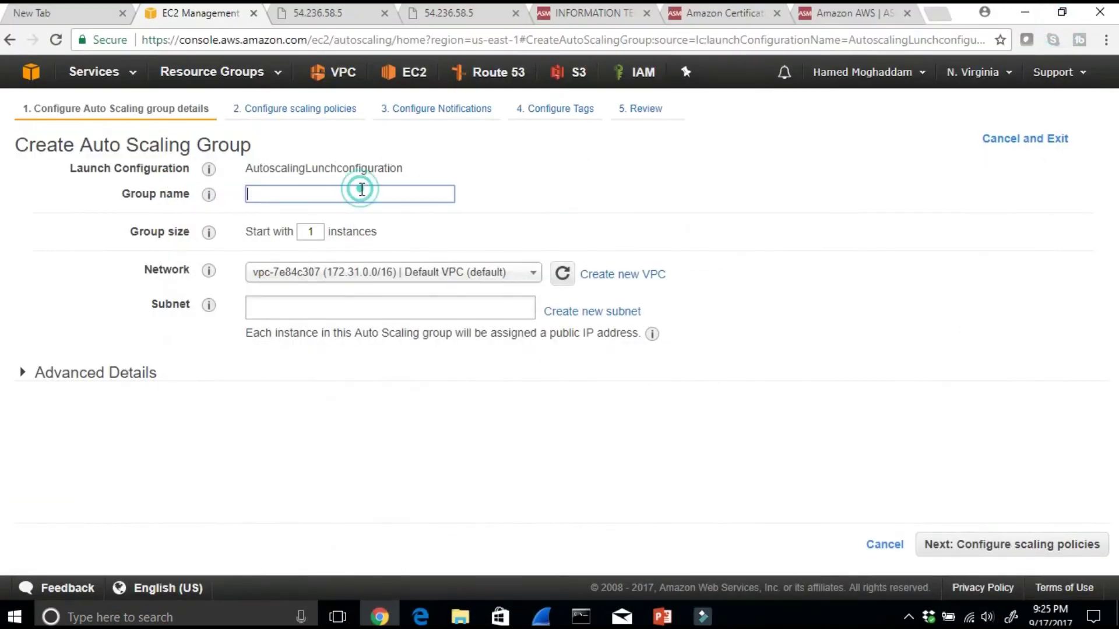
key(ctrl+v)
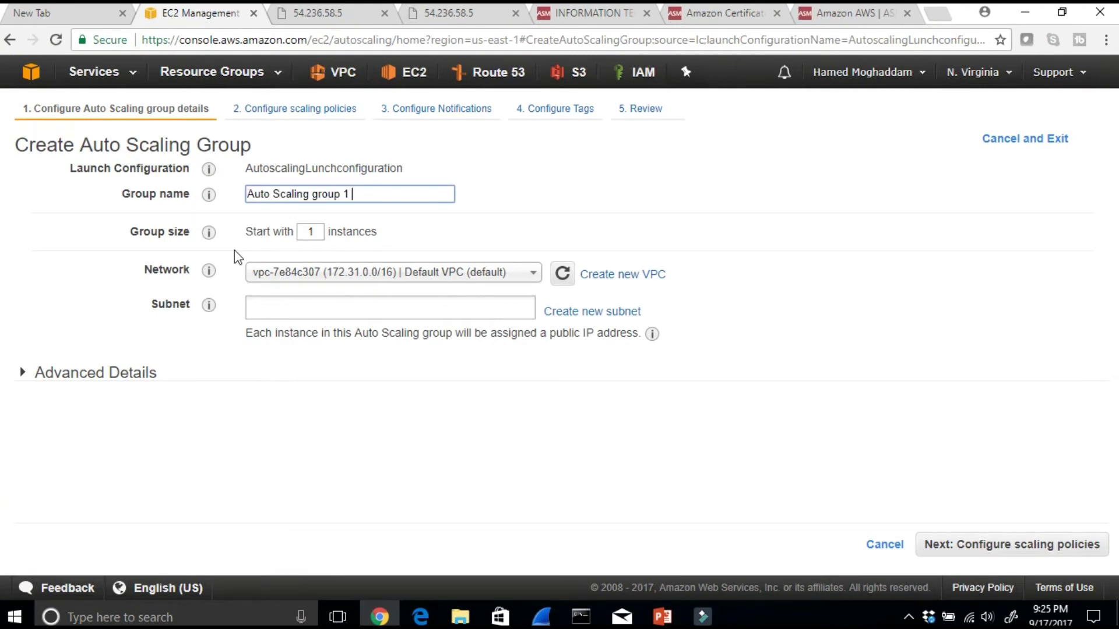
double_click(317, 236)
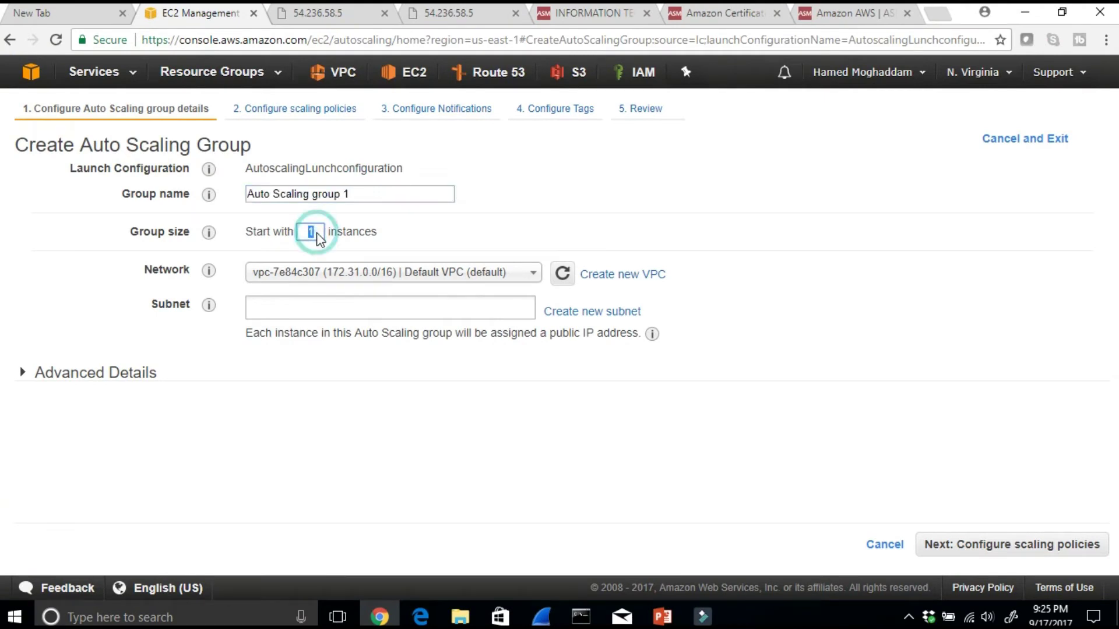
text(2)
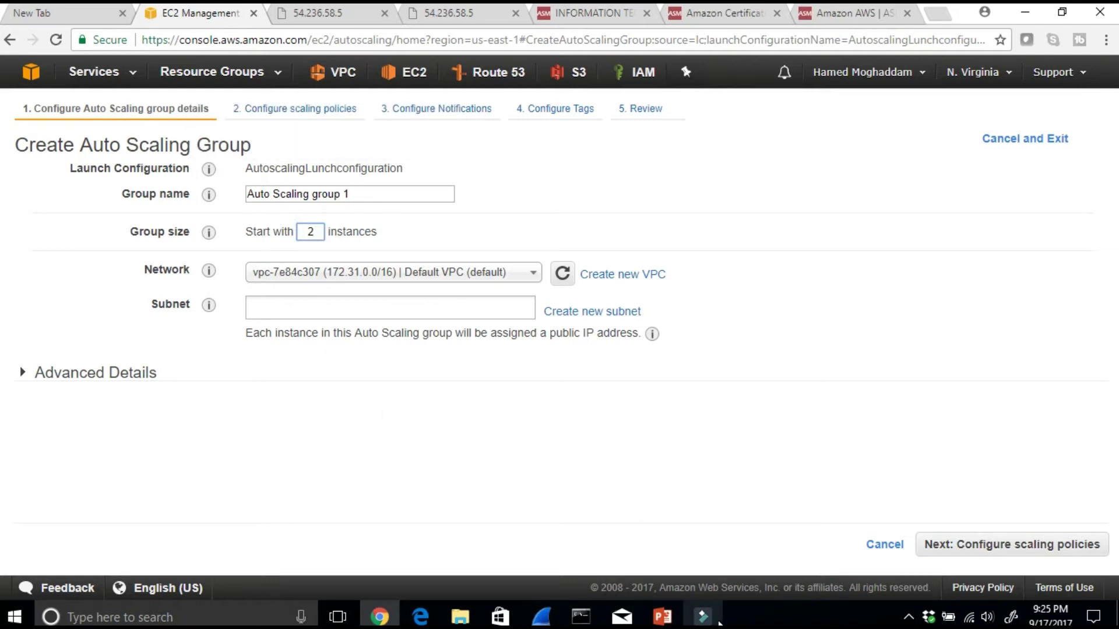
Check the network diagram on slide 1 in PowerPoint and choose ASM VPC1 10.0.0.0/16 as the Auto Scaling group's network
click(661, 619)
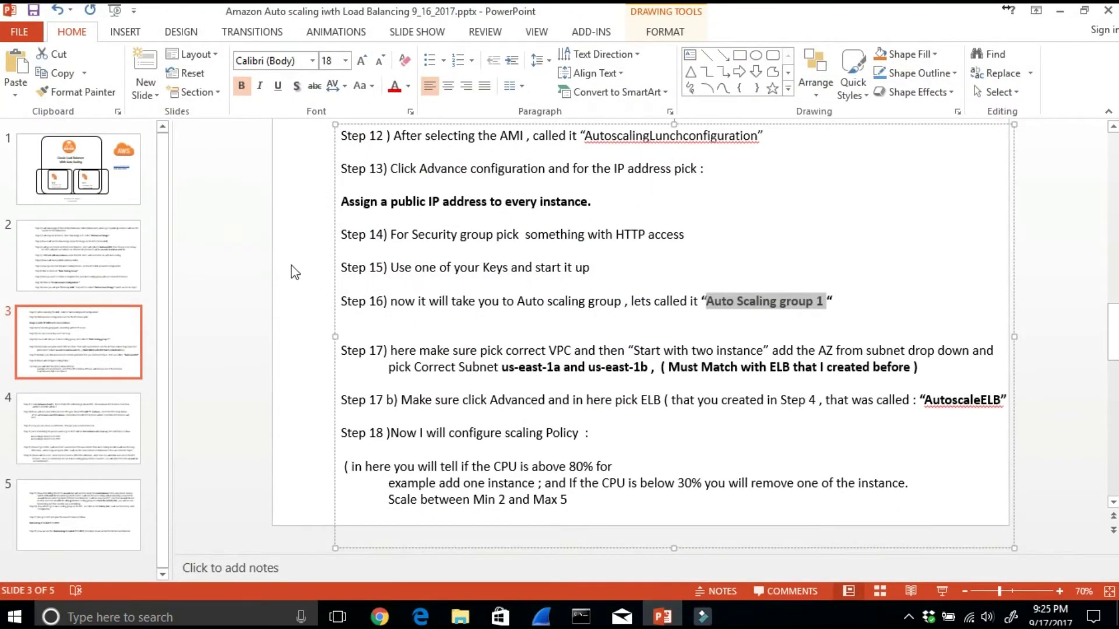
click(47, 154)
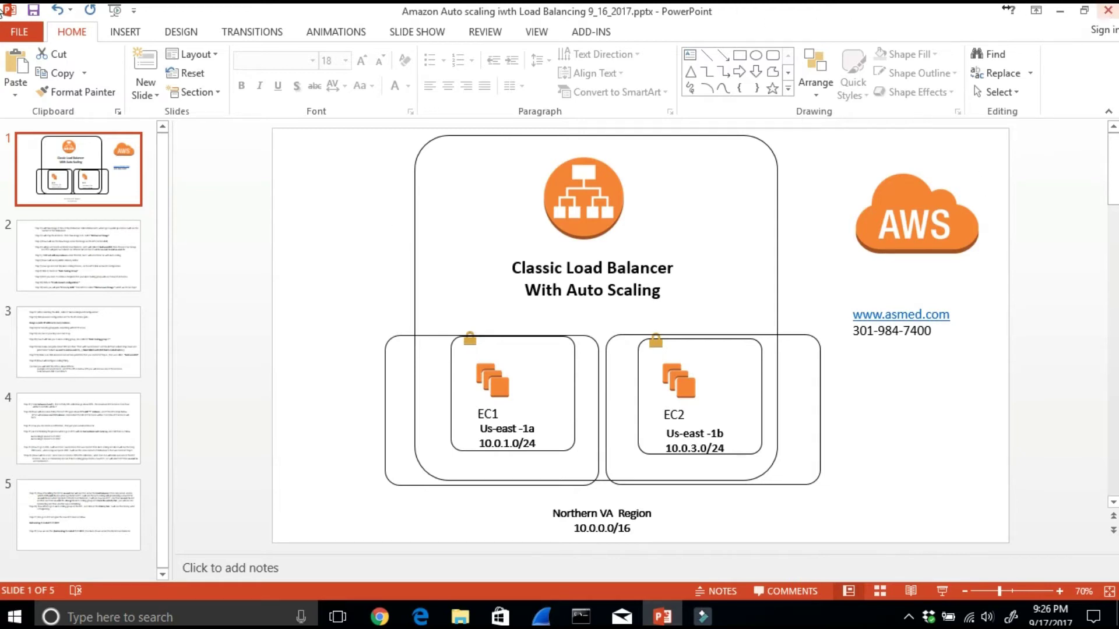
click(1076, 13)
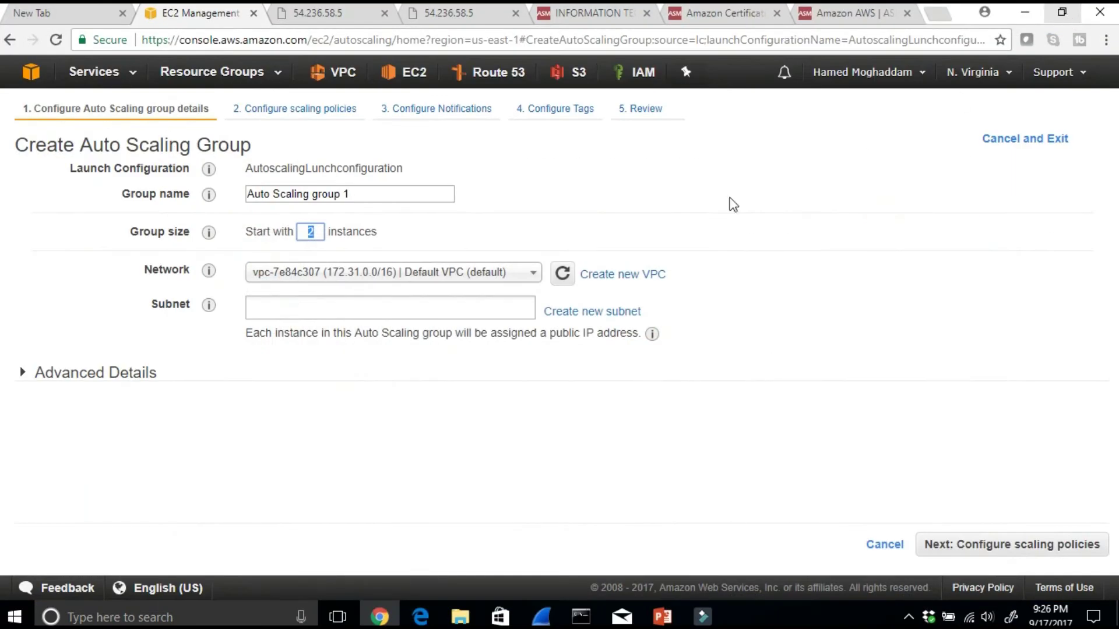
click(530, 274)
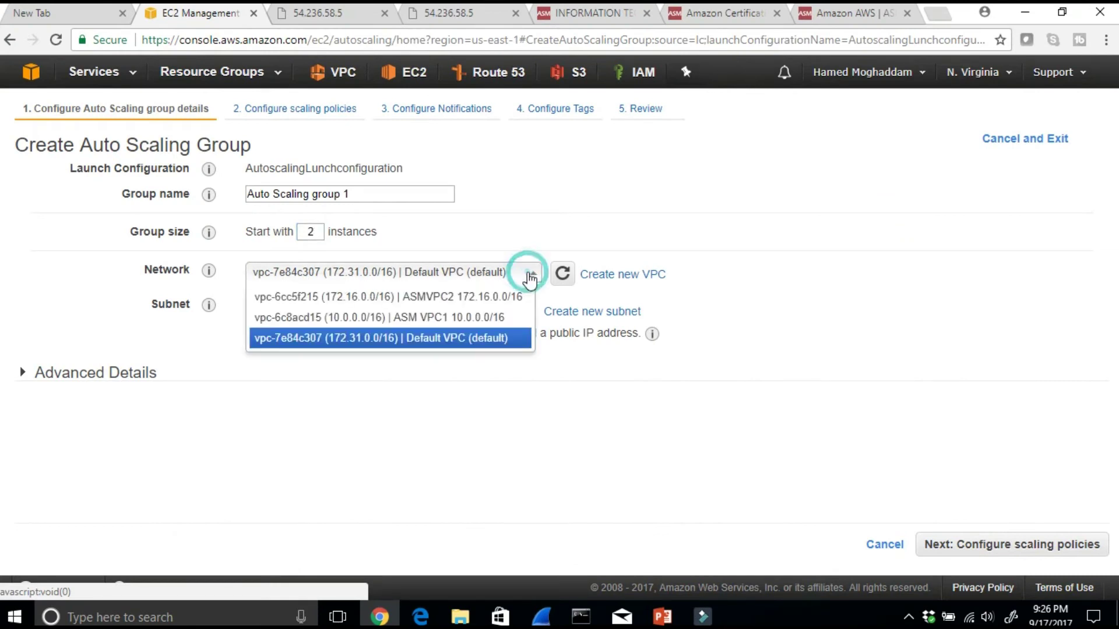
click(466, 319)
Add Public Subnet 10.0.1.0/24 in us-east-1a and Public Subnet 10.0.3.0/24 in us-east-1b to the Auto Scaling group
click(364, 318)
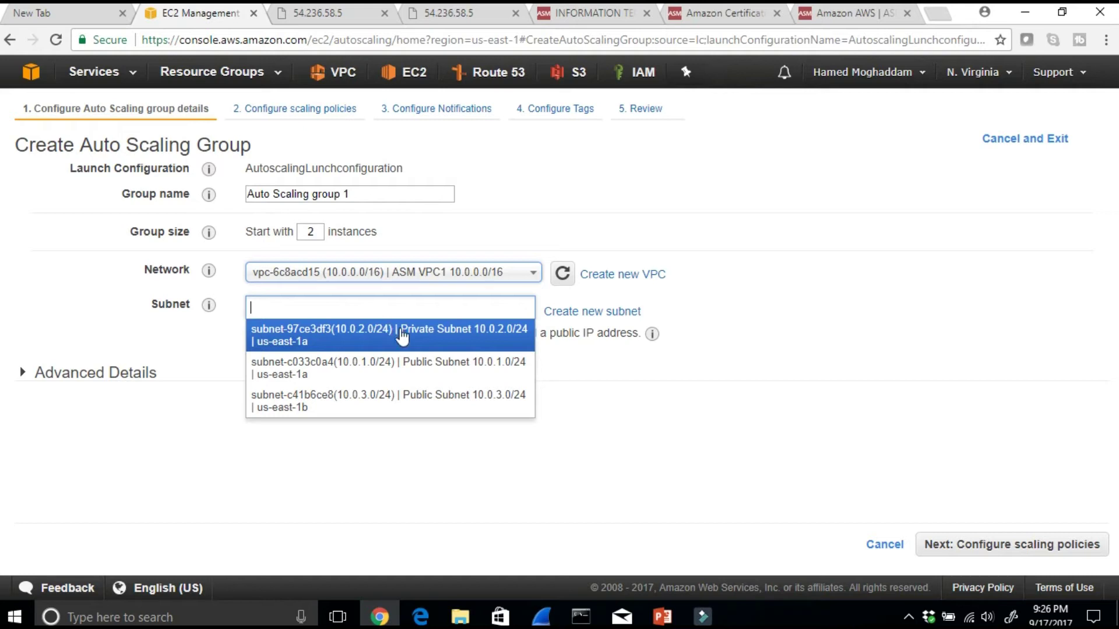
click(286, 373)
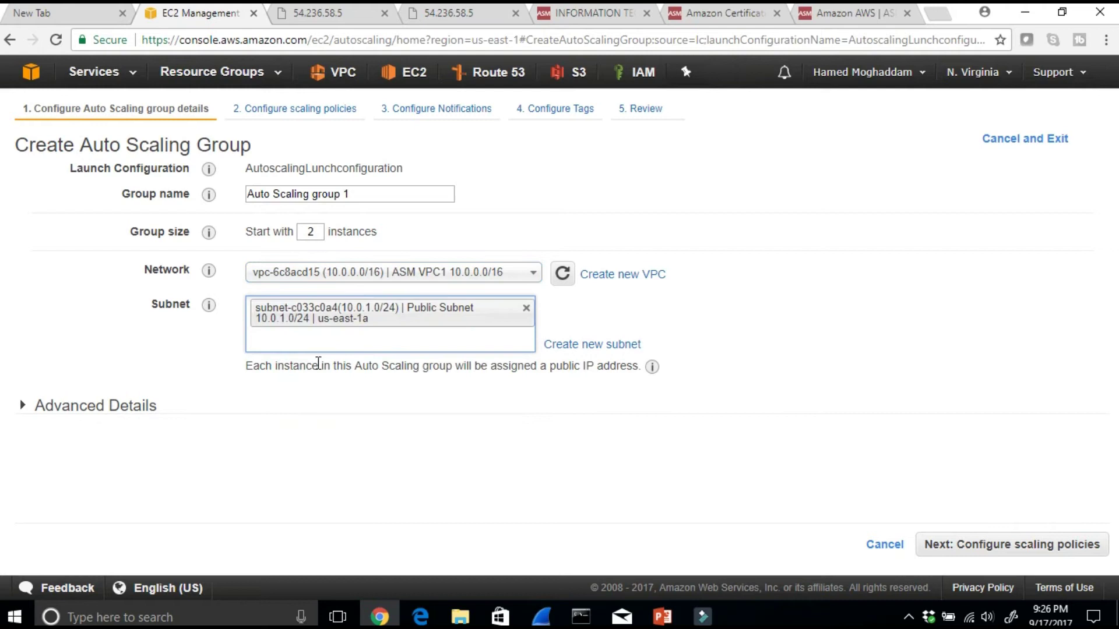
click(346, 342)
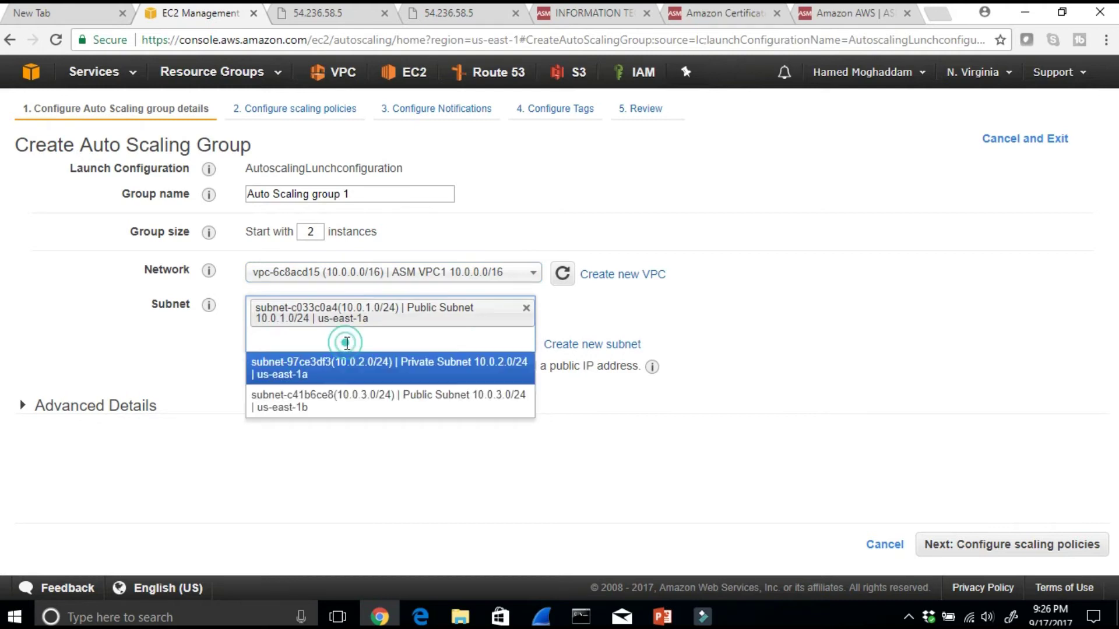
click(335, 402)
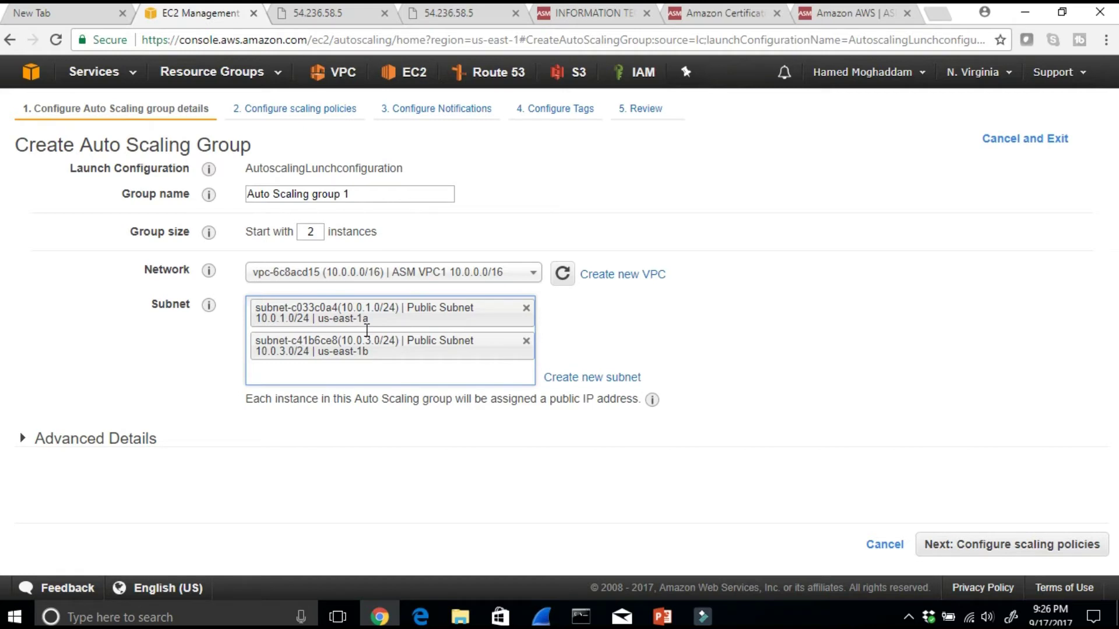
double_click(314, 231)
click(313, 231)
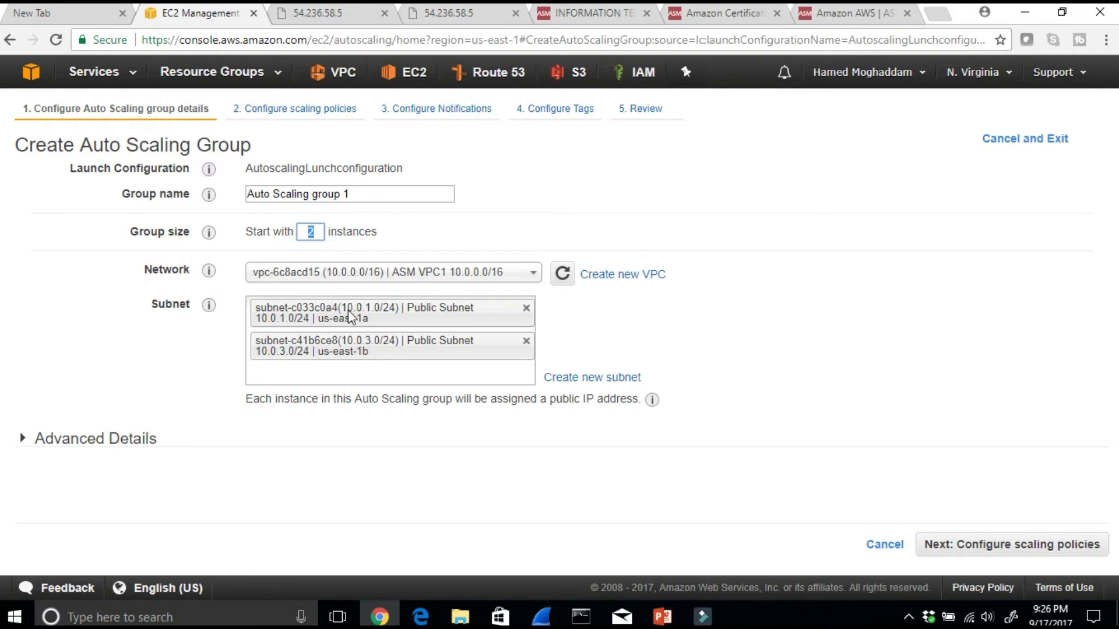
click(353, 342)
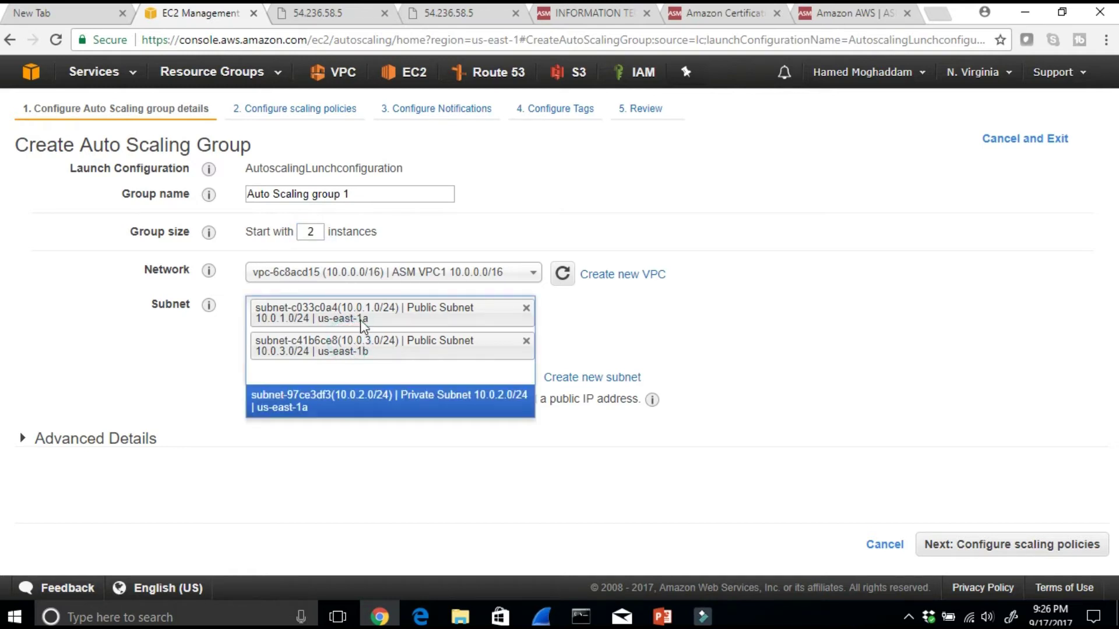
click(360, 303)
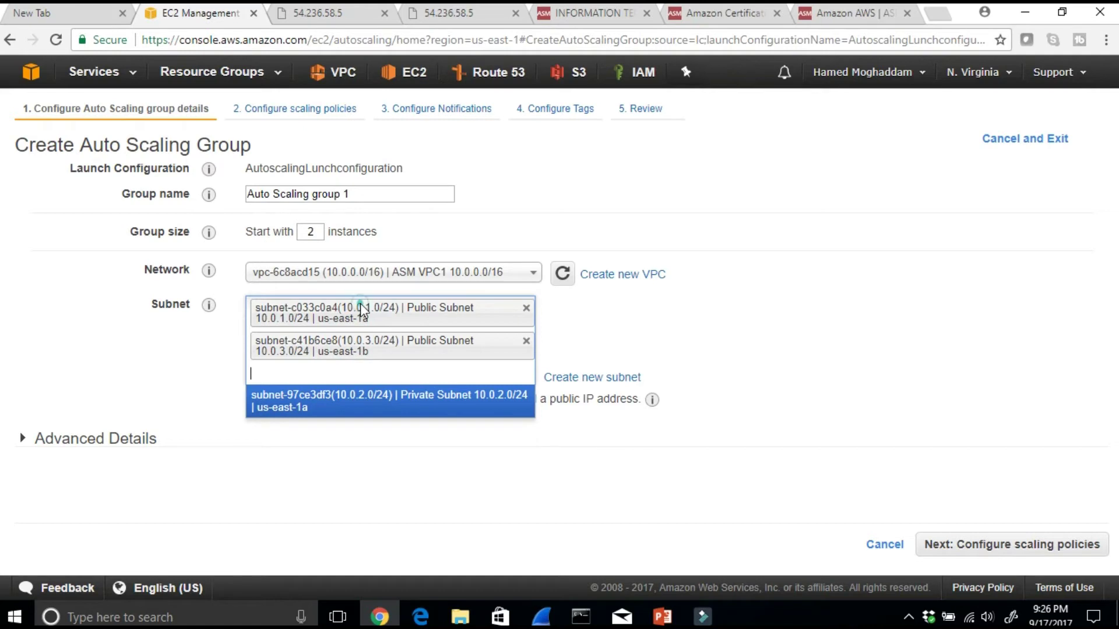
click(360, 338)
click(654, 326)
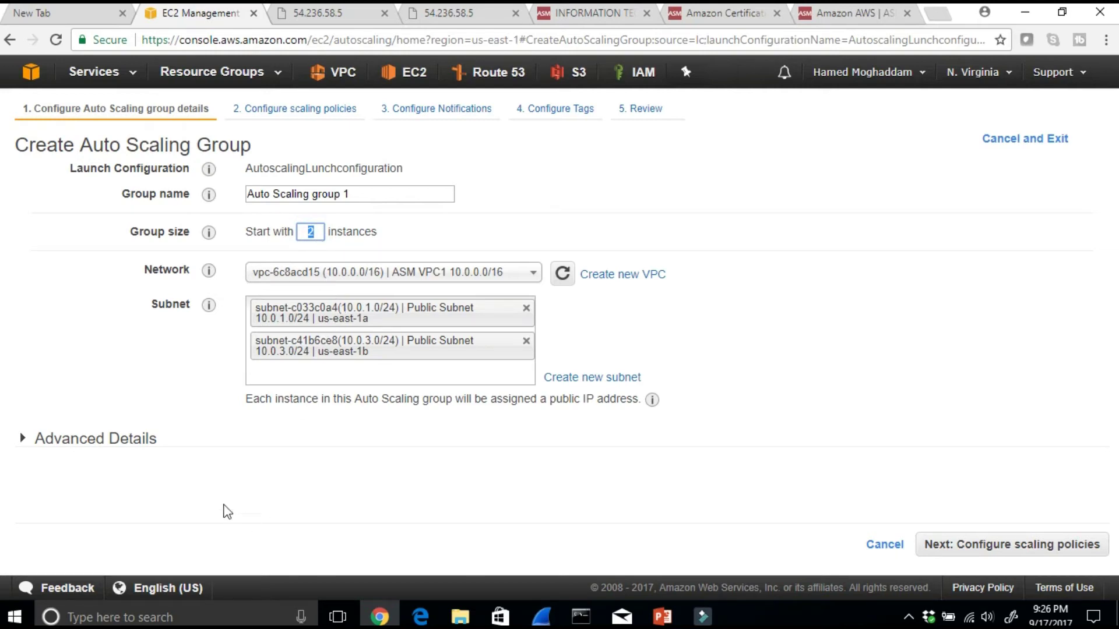
In the group's advanced details, enable receiving traffic from load balancers and add the classic load balancer AutoscaleELB
click(22, 438)
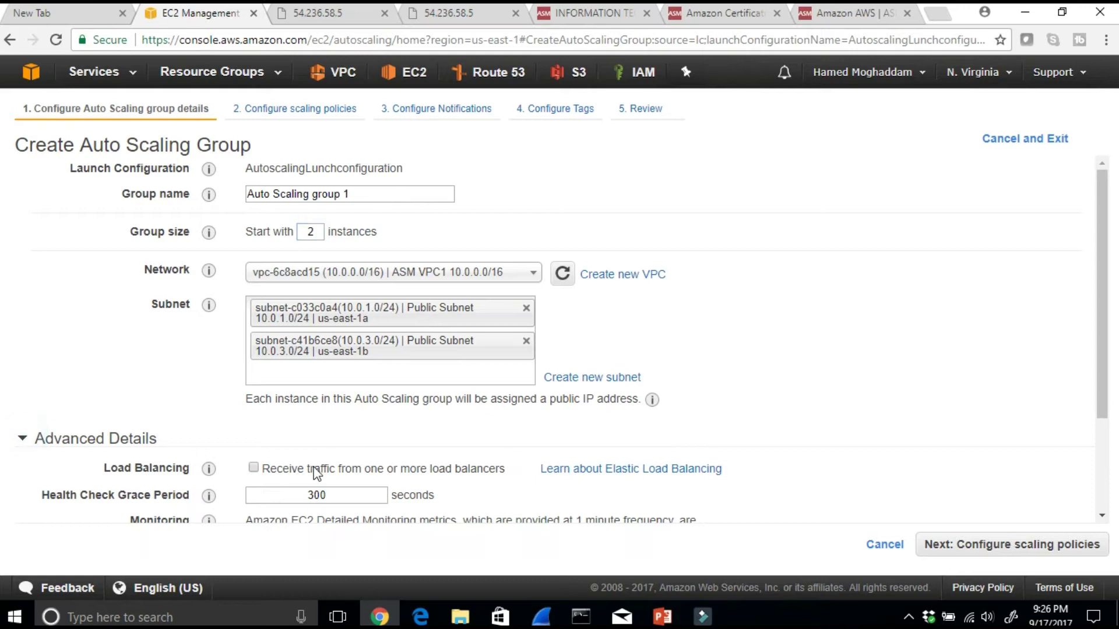
scroll(313, 468, down, 1)
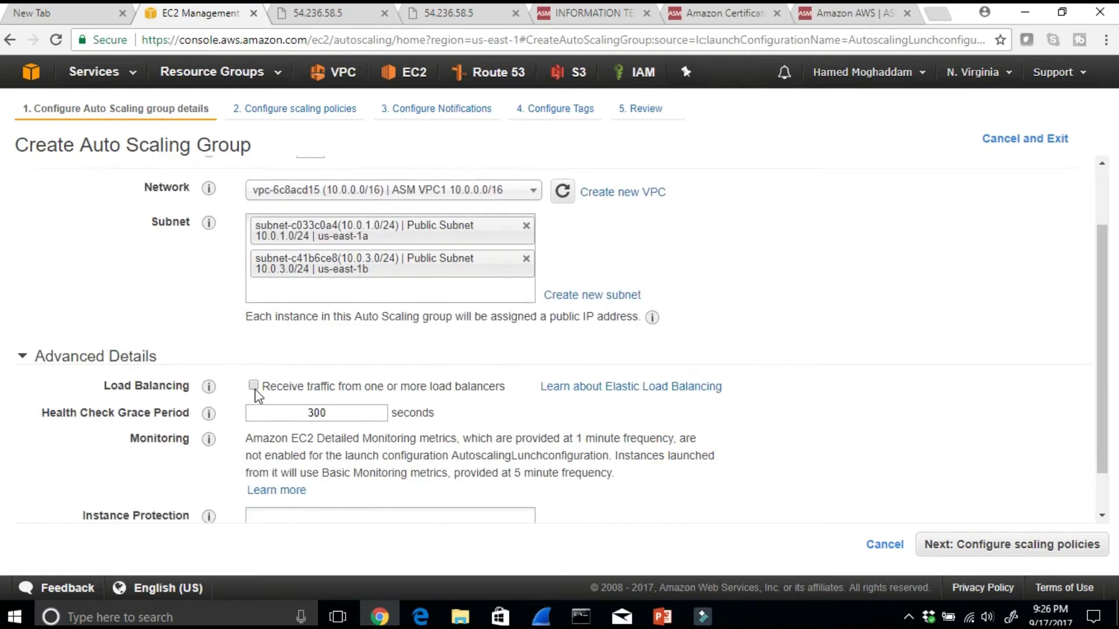
click(254, 386)
click(298, 428)
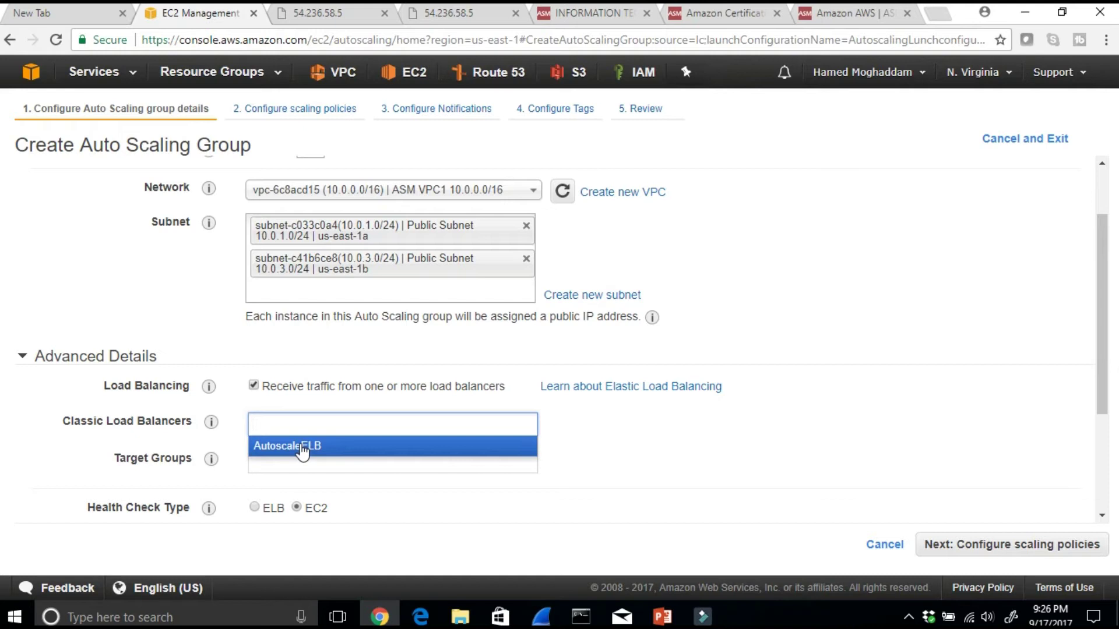
click(302, 452)
Set the group's health check type to ELB and continue to configuring scaling policies
scroll(391, 446, down, 1)
click(257, 427)
click(257, 425)
scroll(867, 498, down, 3)
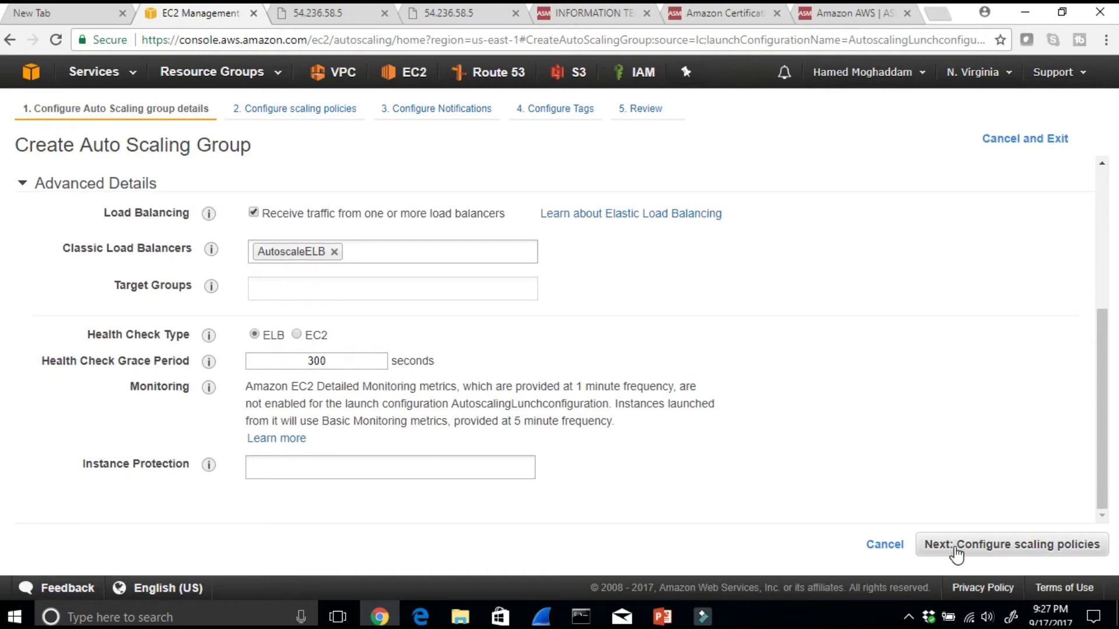
click(956, 552)
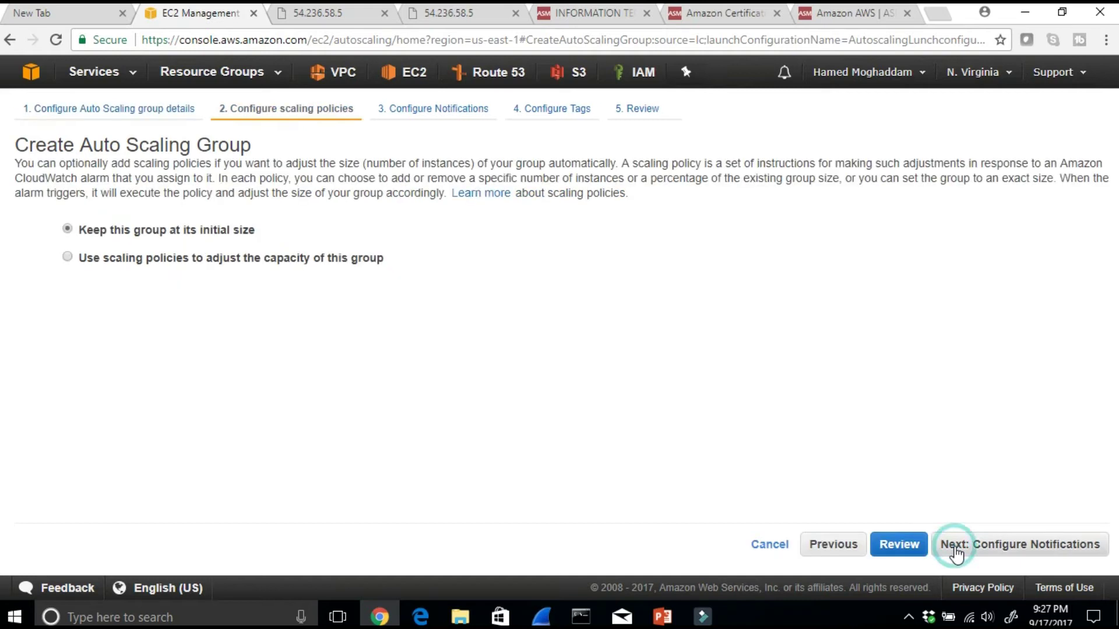
Use scaling policies to adjust the group's capacity, scaling between 2 and 5 instances
click(83, 259)
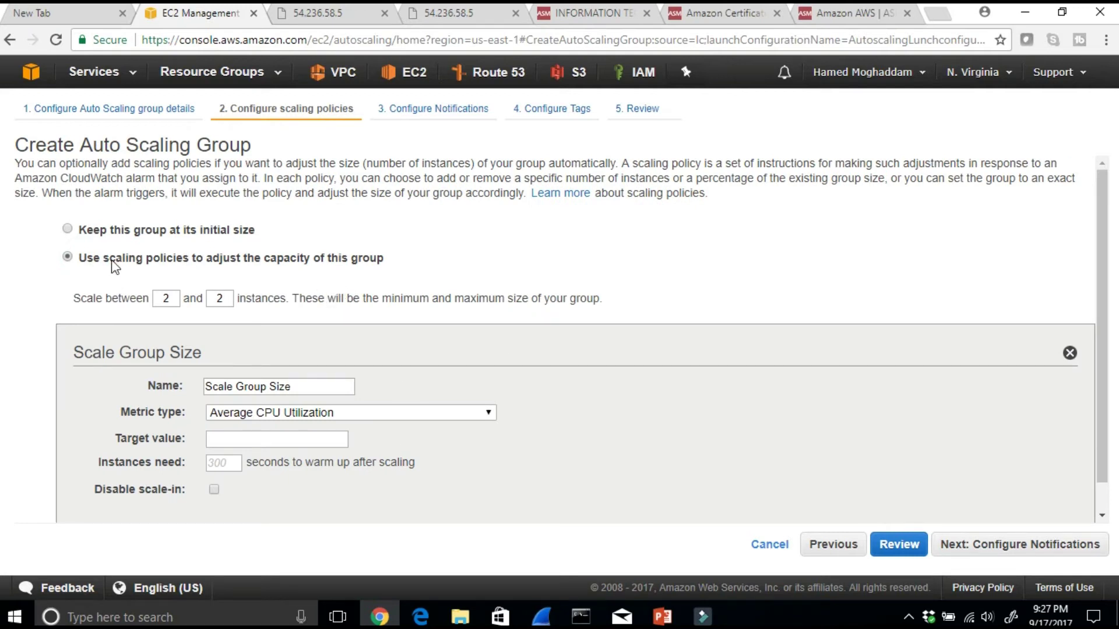
double_click(167, 298)
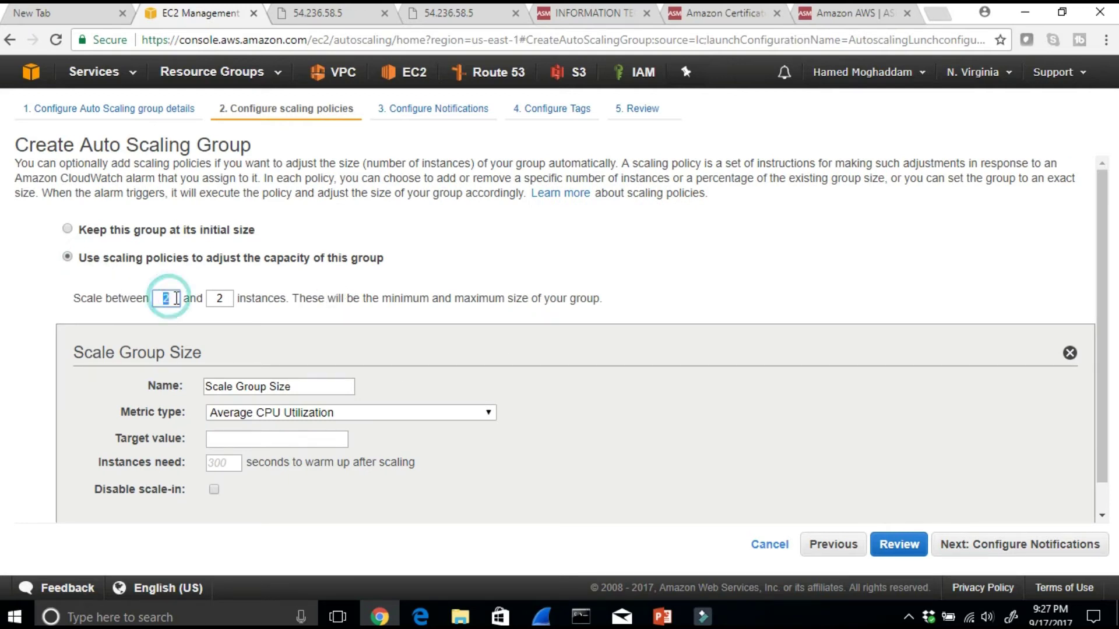
double_click(218, 297)
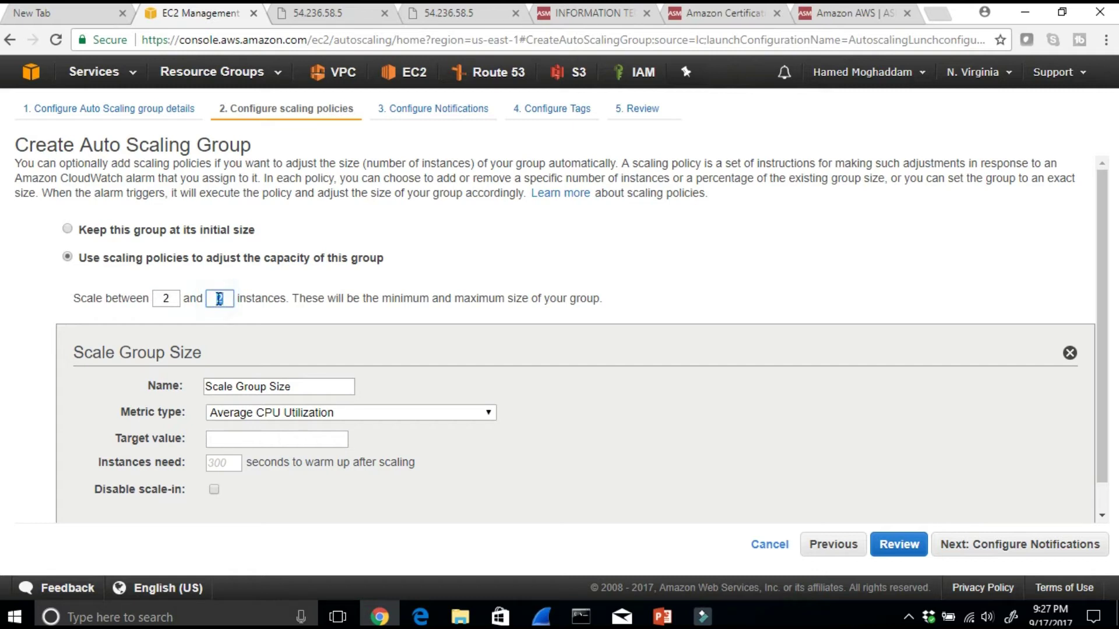
text(5)
Switch the Auto Scaling group to step or simple scaling policies
scroll(225, 326, down, 1)
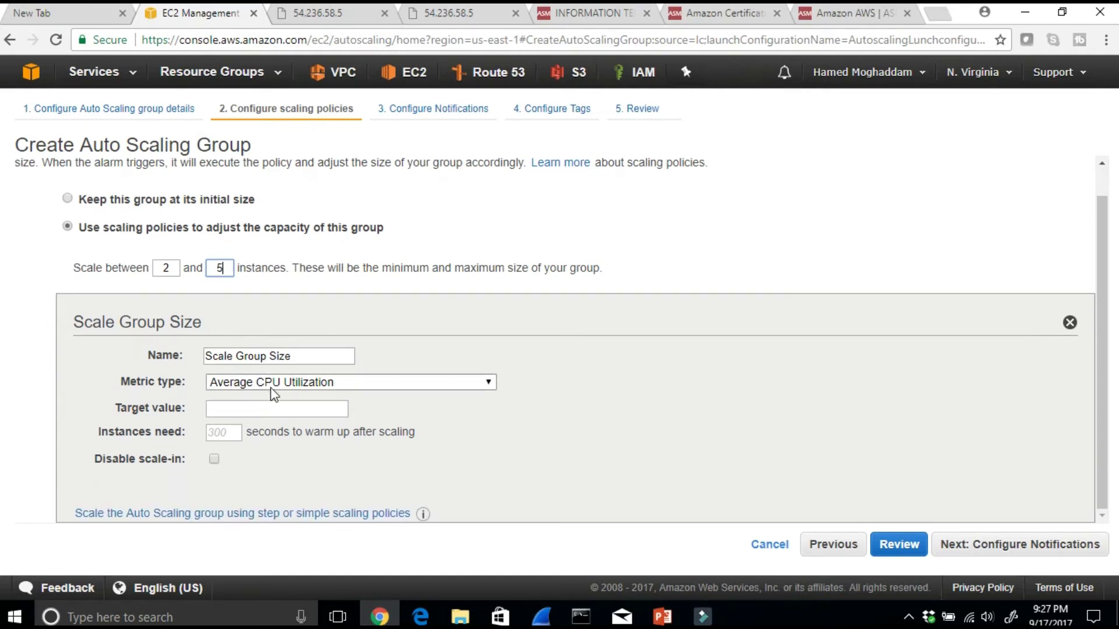
click(351, 515)
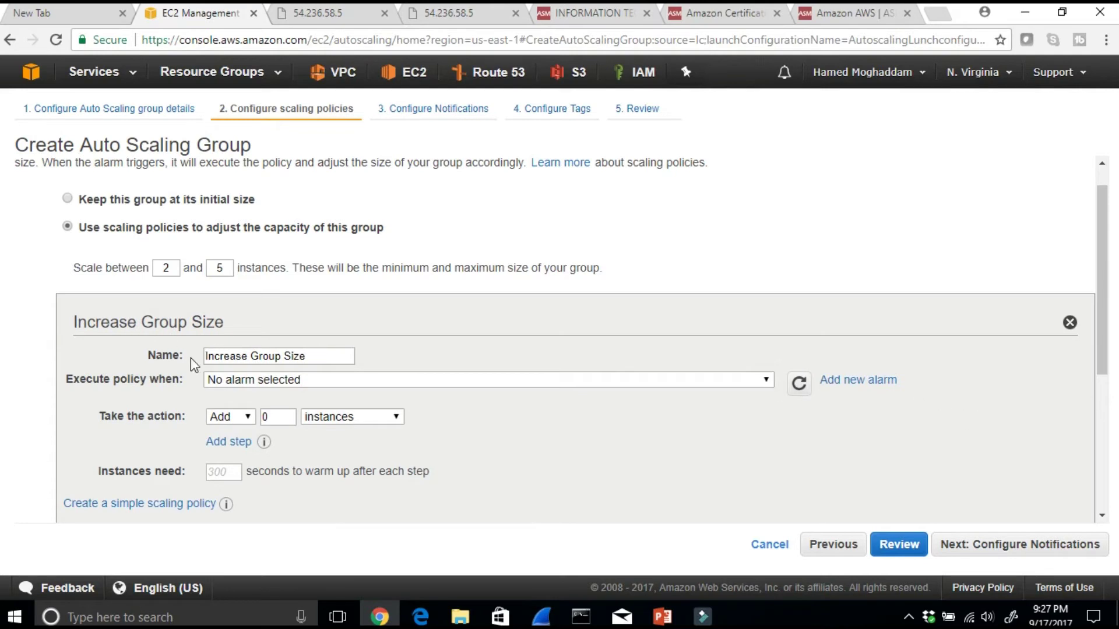
drag(208, 353, 343, 355)
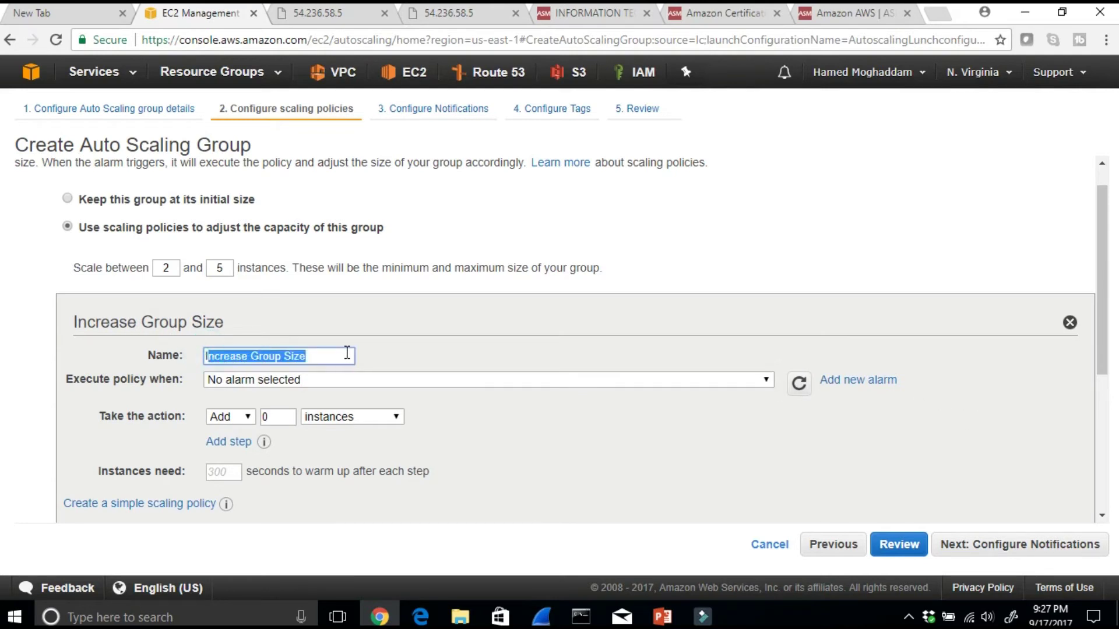
Start a new alarm for the Increase Group Size policy without notification, triggered when average CPU Utilization is >= 80 percent
click(856, 382)
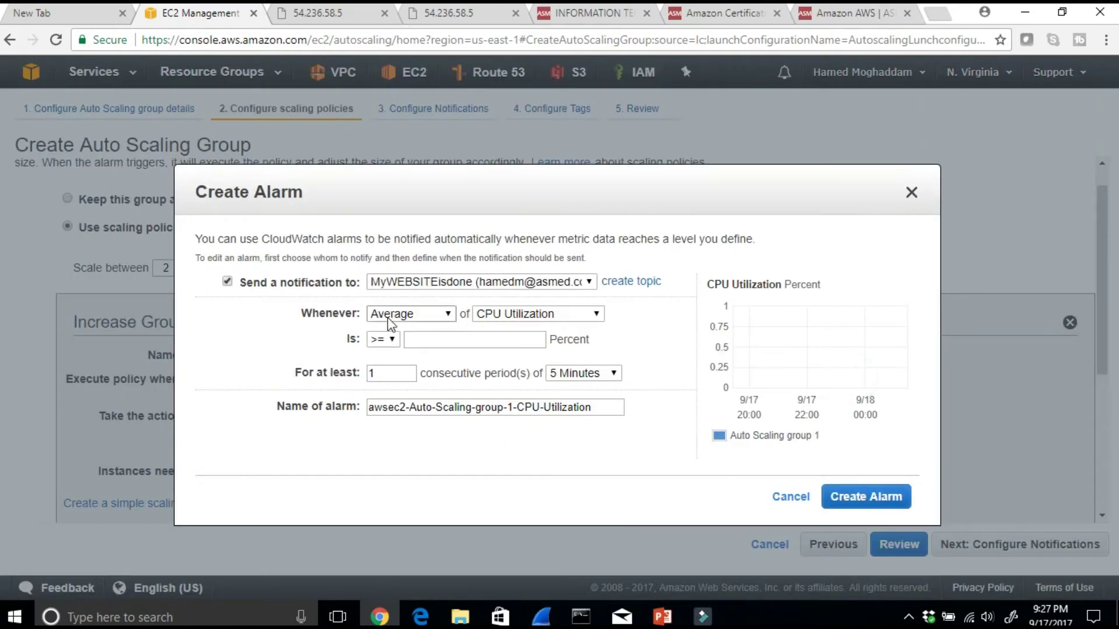
click(228, 282)
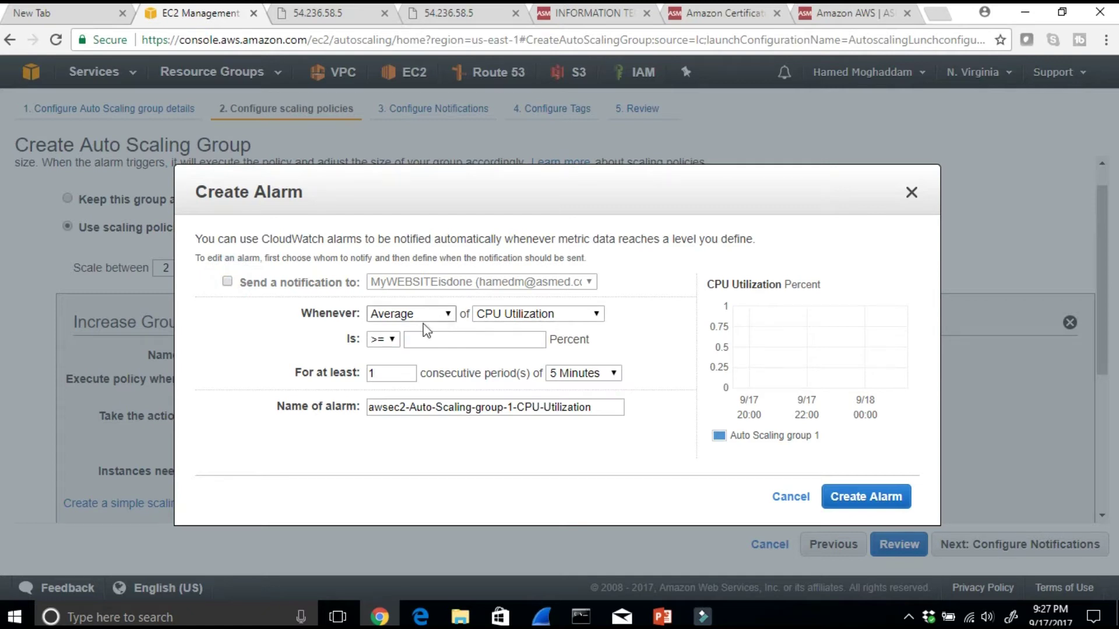
click(596, 316)
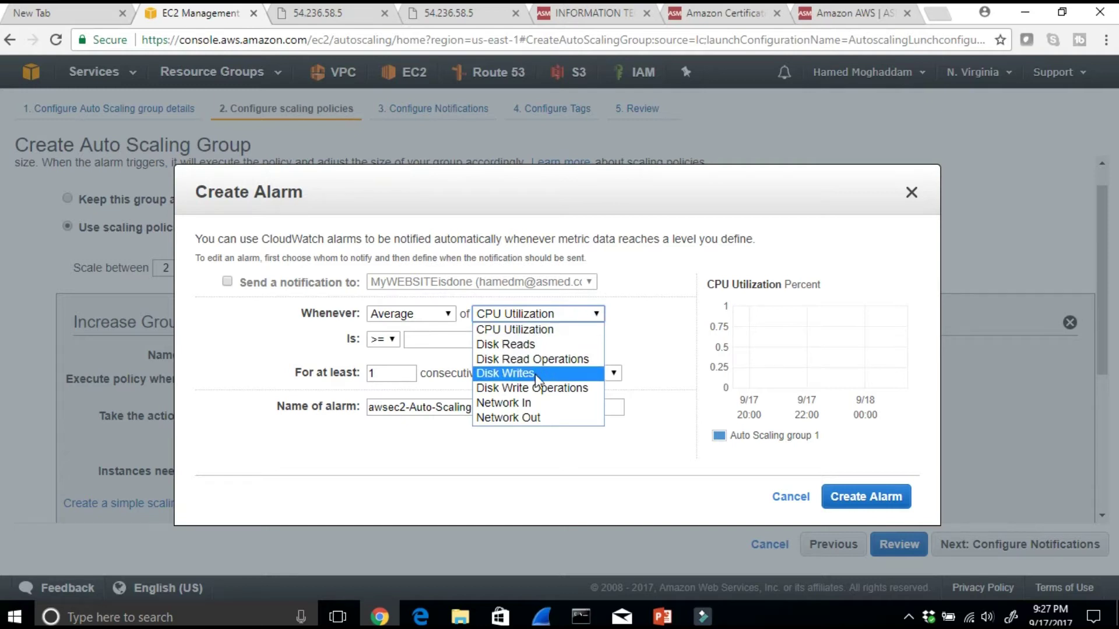
click(655, 314)
click(411, 339)
text(8)
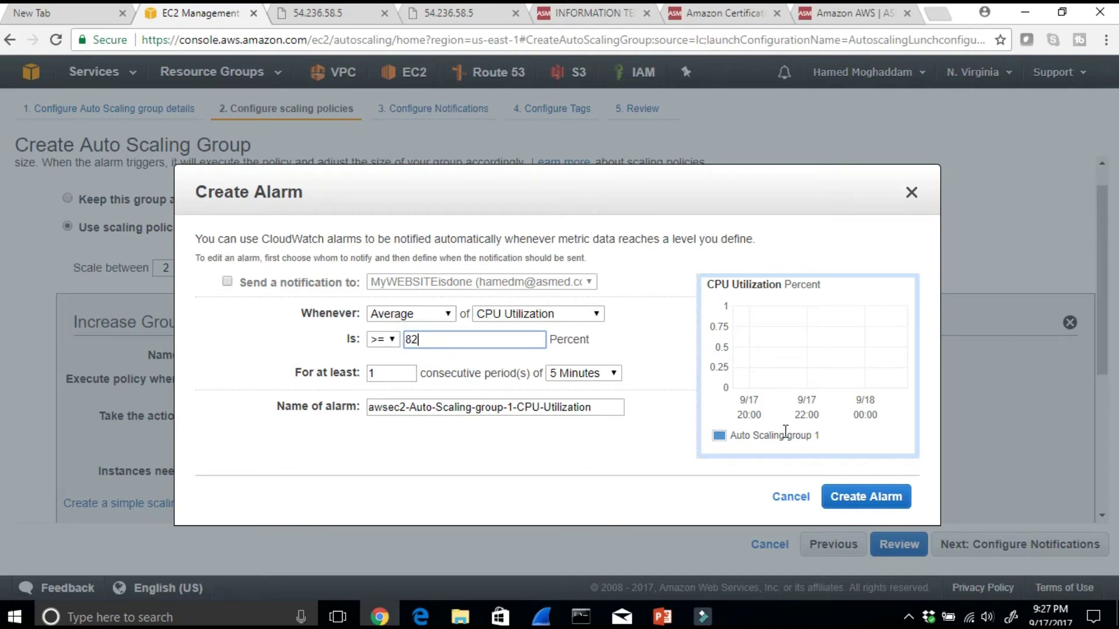
text(0)
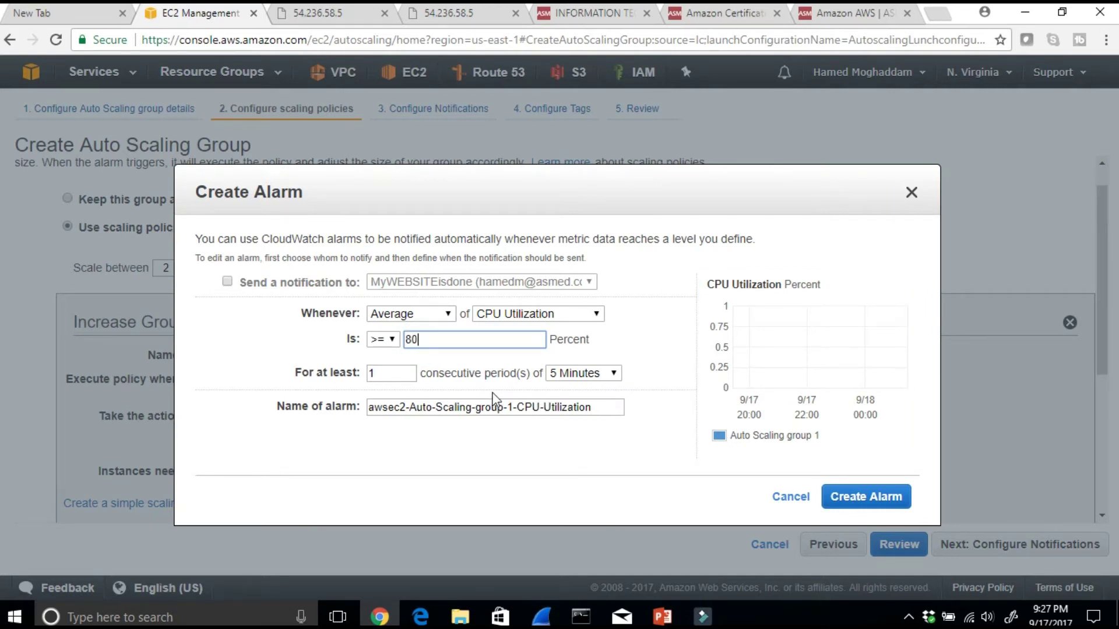
Name the alarm "If CPU more than 80% add one Instance" and create it
drag(606, 409, 366, 408)
text(If)
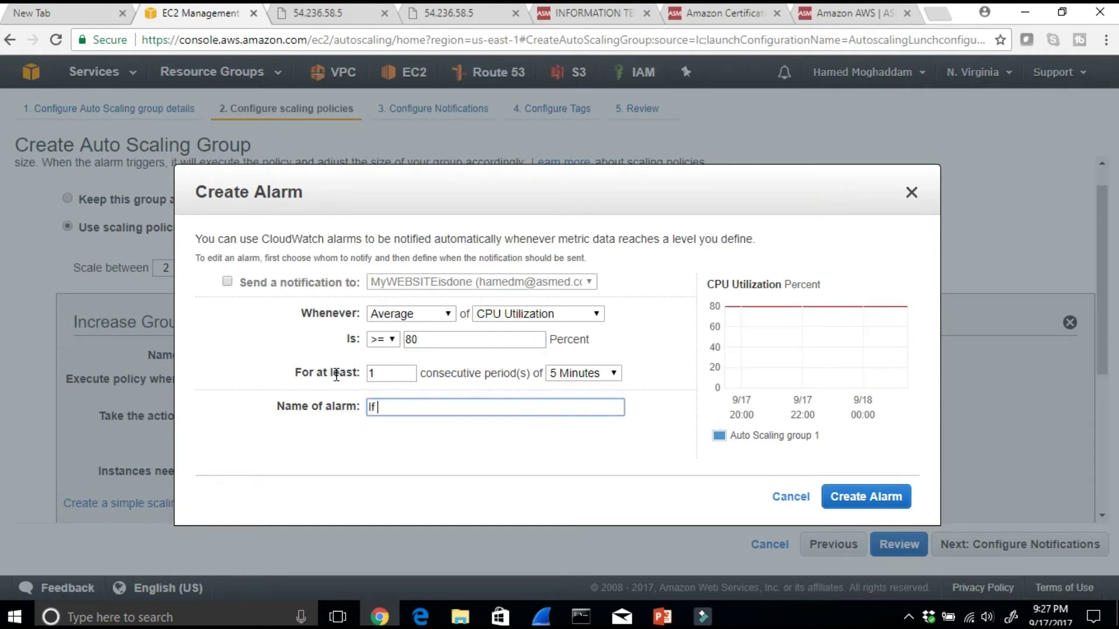
text( Mu)
key(BackSpace)
key(BackSpace)
text(CPU more than 80%)
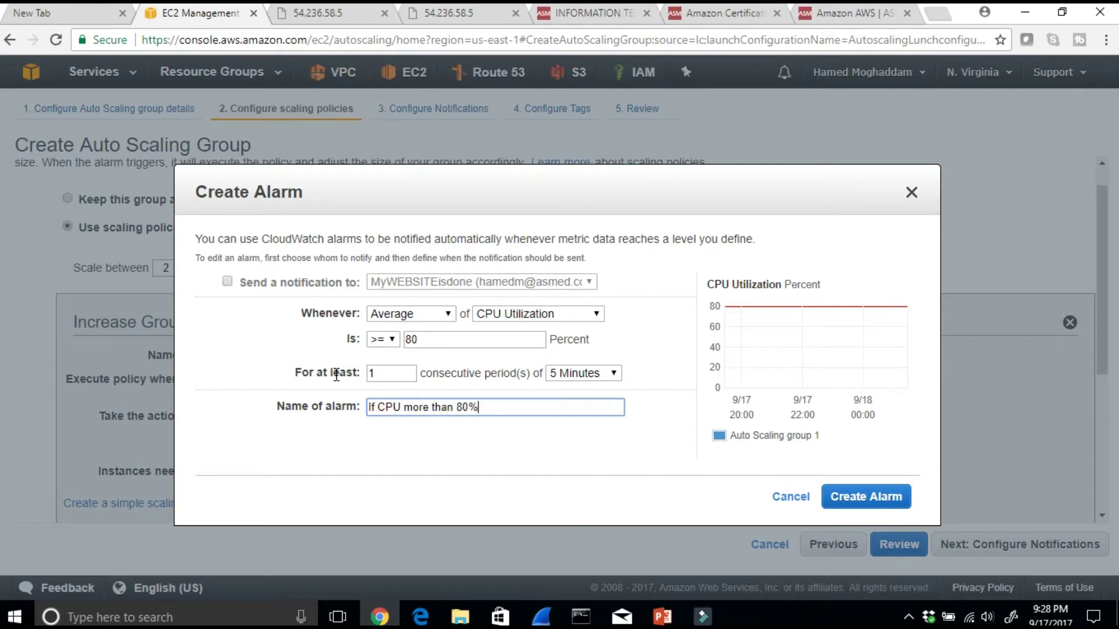
text( add one Instance)
click(865, 496)
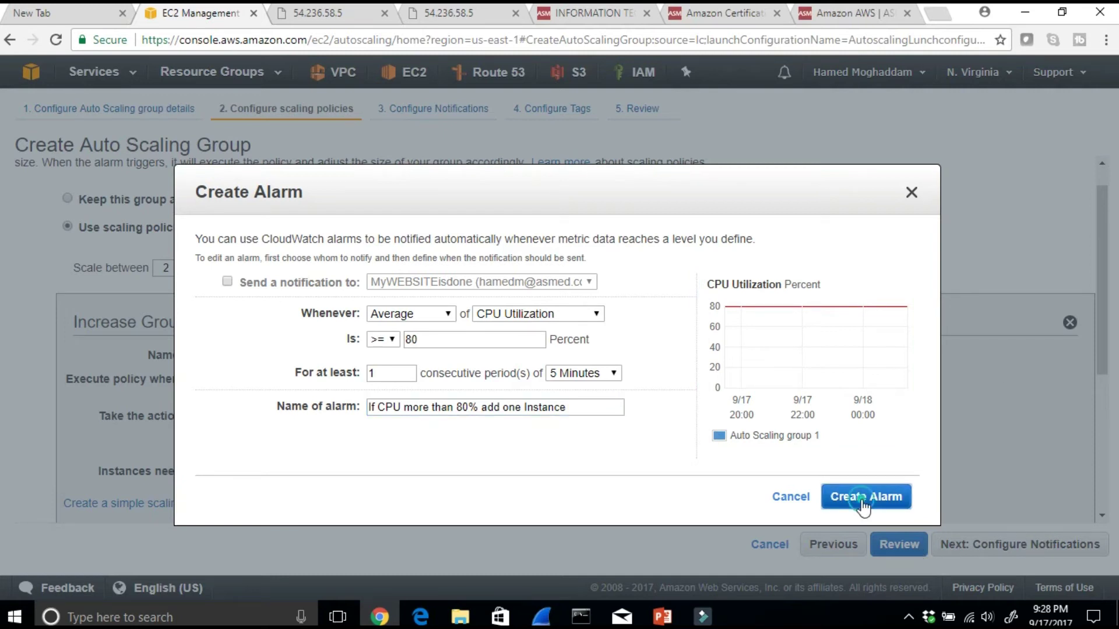
Set the Increase Group Size policy's action to add 1 instance and check its alarm threshold
click(265, 446)
text(1)
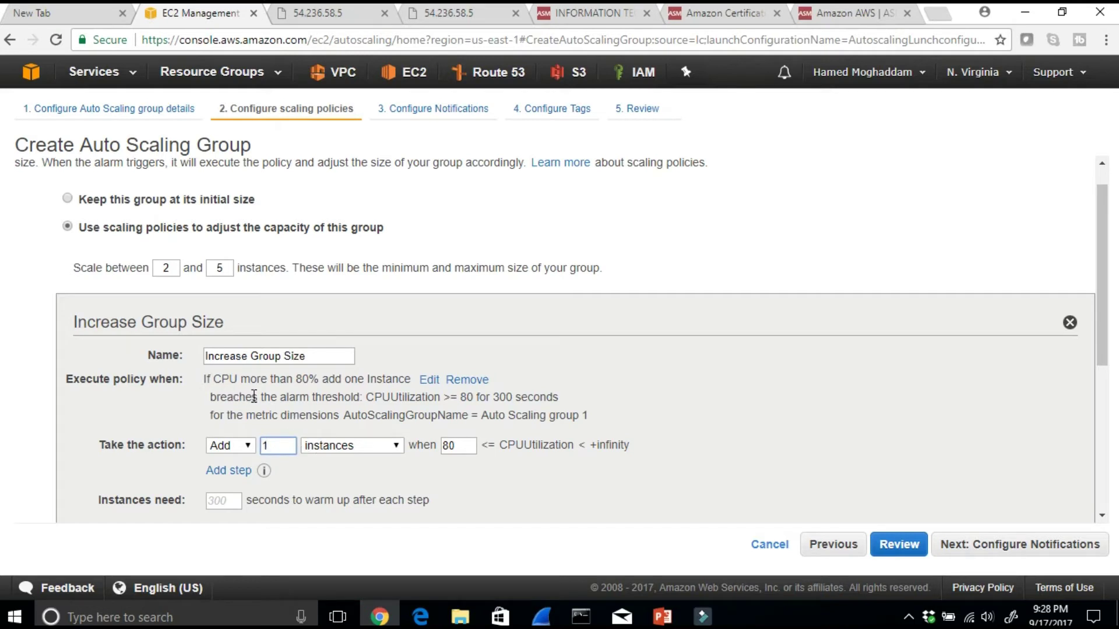
drag(230, 380, 487, 398)
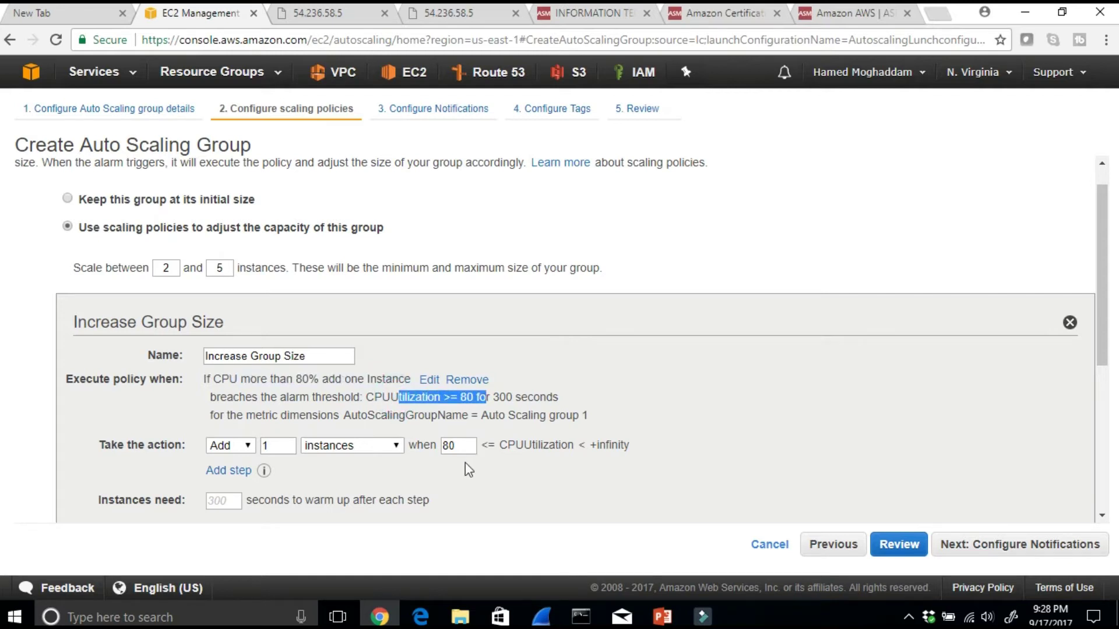
Start a new alarm for the Decrease Group Size policy without notification, triggered when average CPU Utilization is <= 30 percent
scroll(456, 462, down, 4)
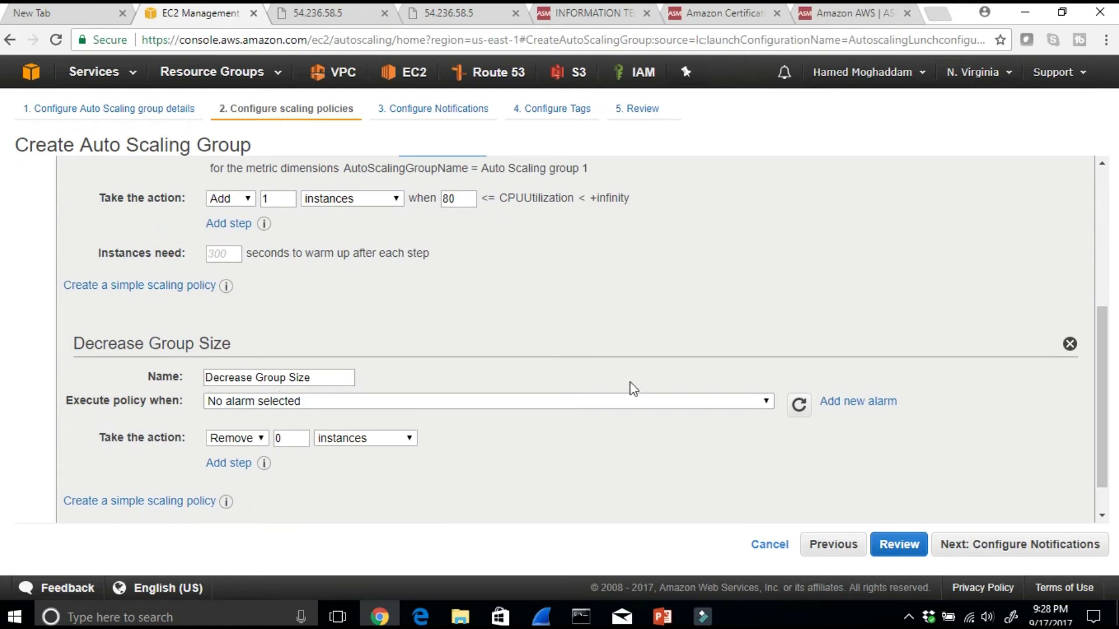
click(848, 402)
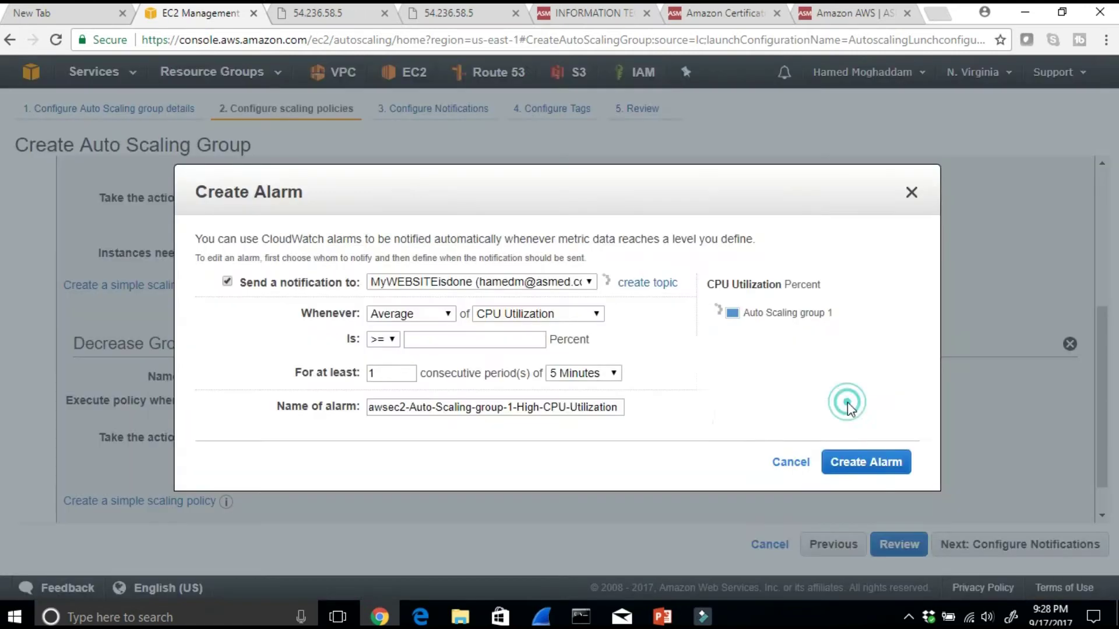
click(227, 281)
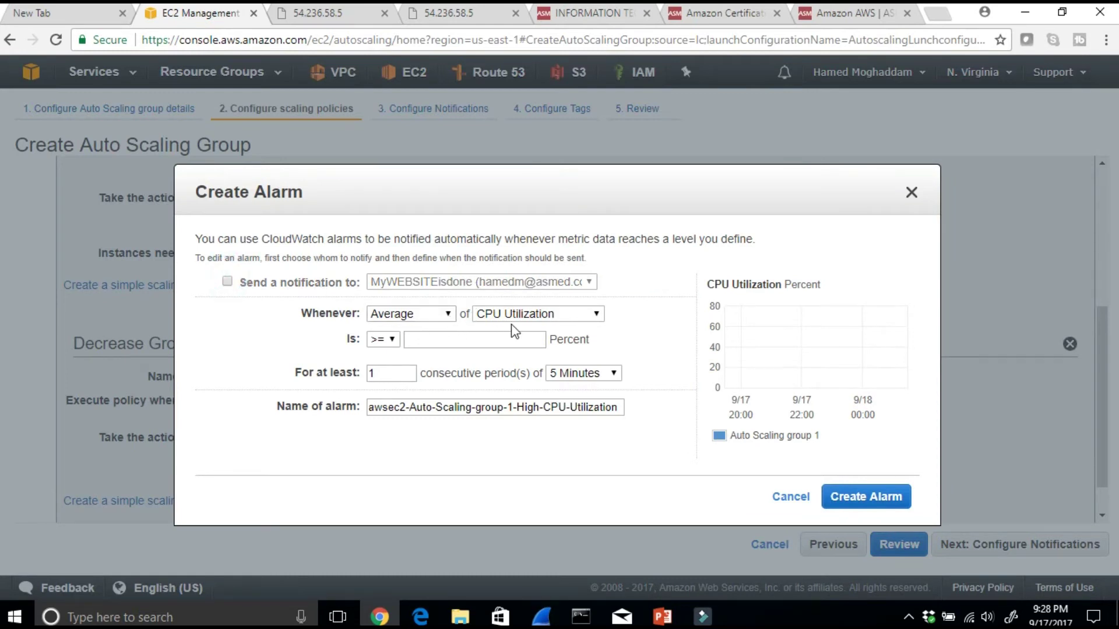
click(392, 338)
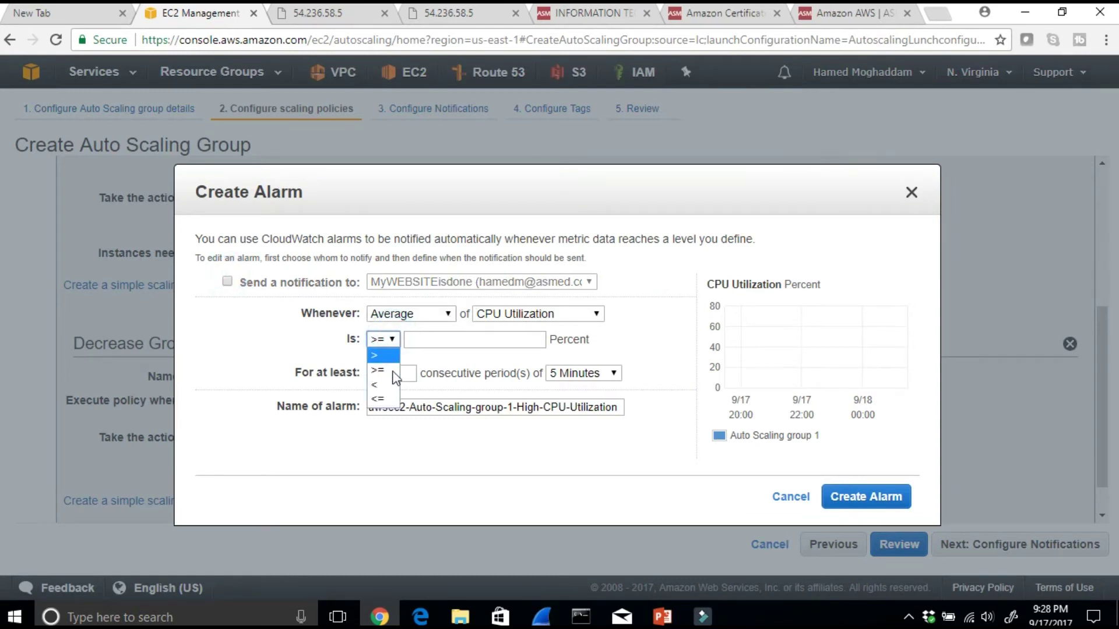
click(378, 398)
click(452, 344)
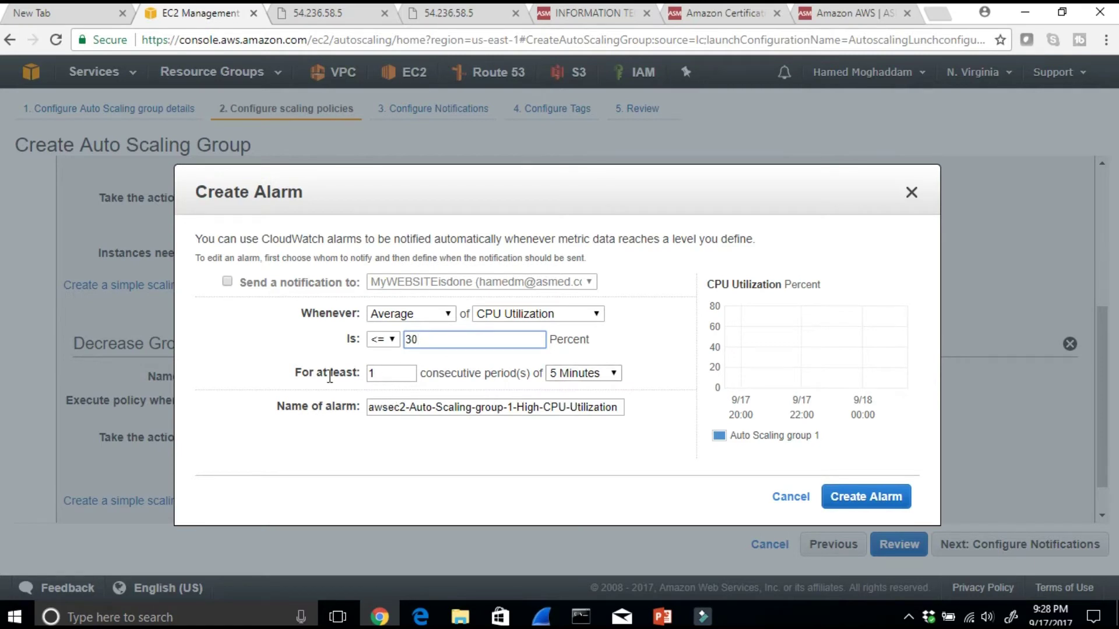
Create the alarm under the name "If CPU is less than 30% remove One instance" and set the Decrease Group Size action to remove 1 instance
click(370, 406)
drag(370, 406, 729, 398)
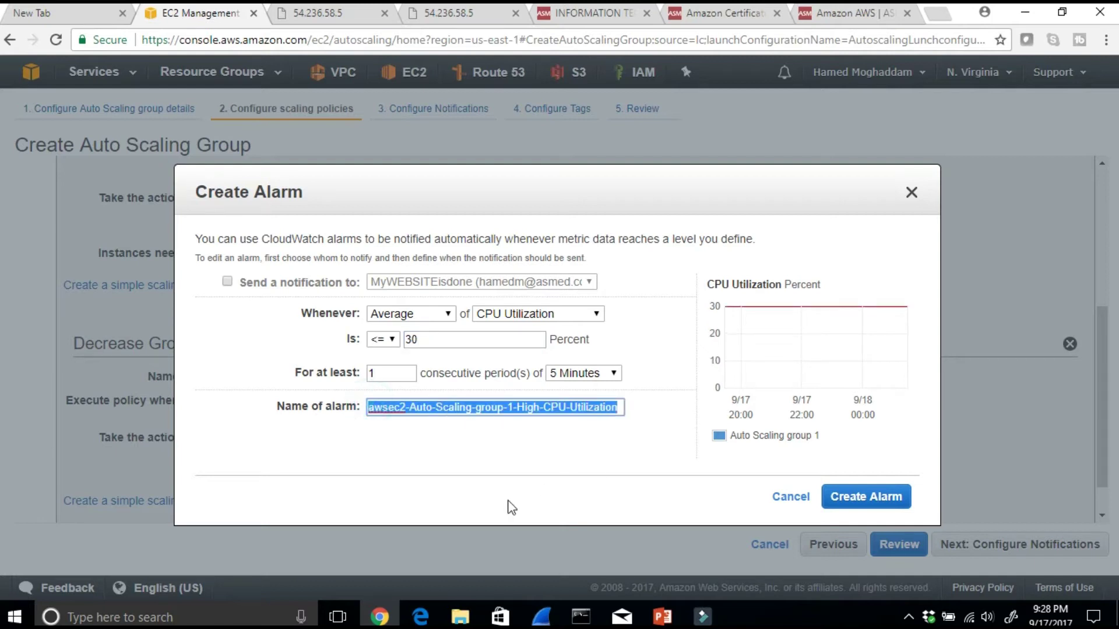
key(BackSpace)
text(If CPU is less than 30)
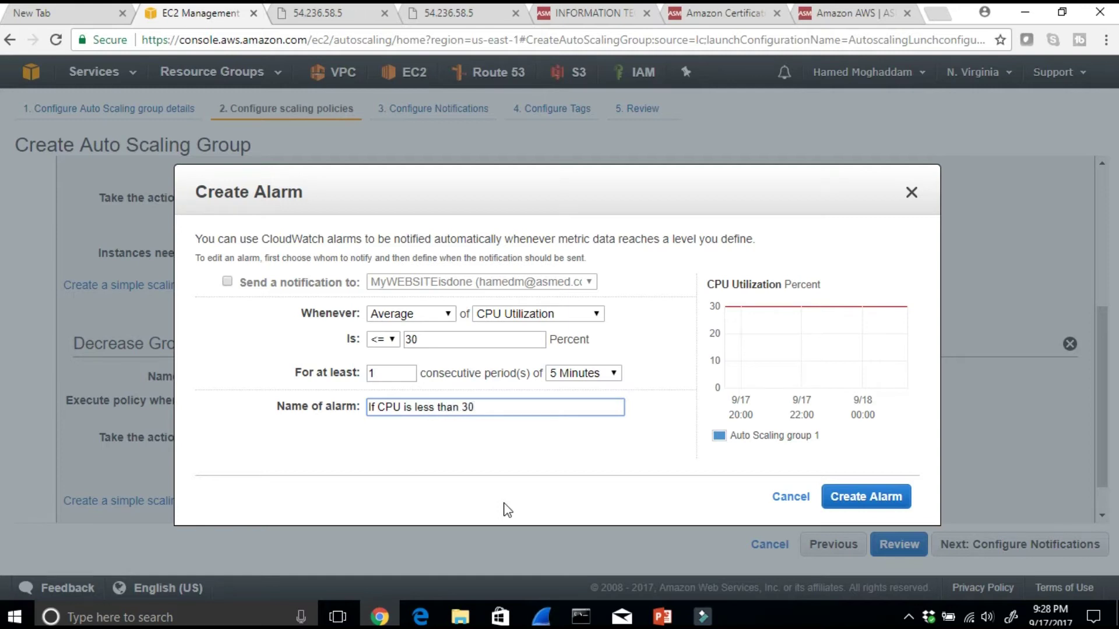
text(% remove One instance)
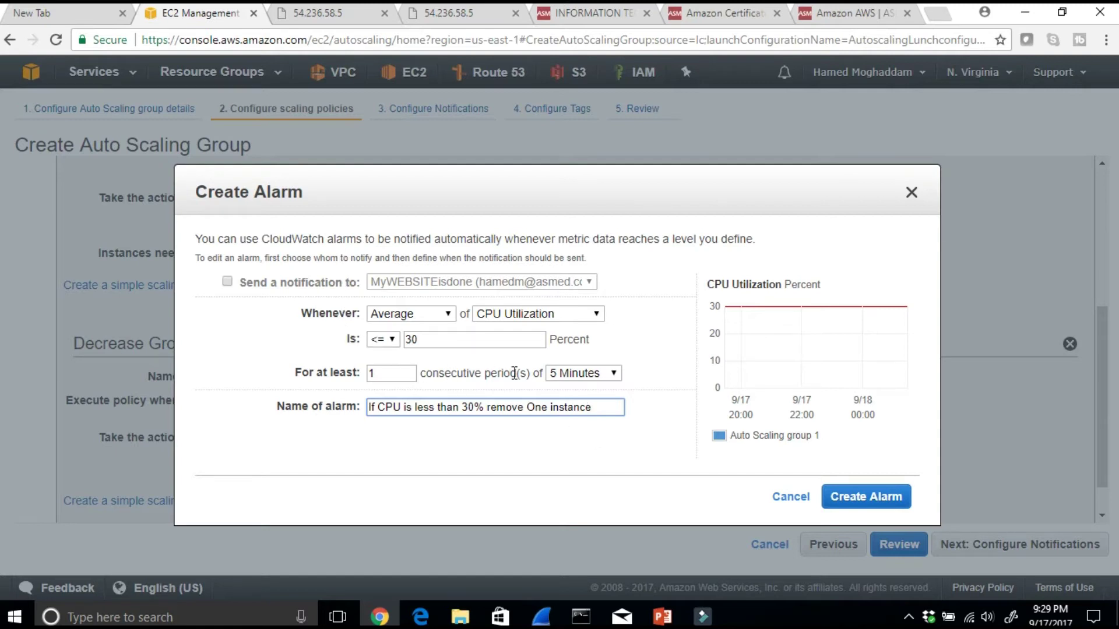
click(868, 500)
double_click(303, 466)
text(1)
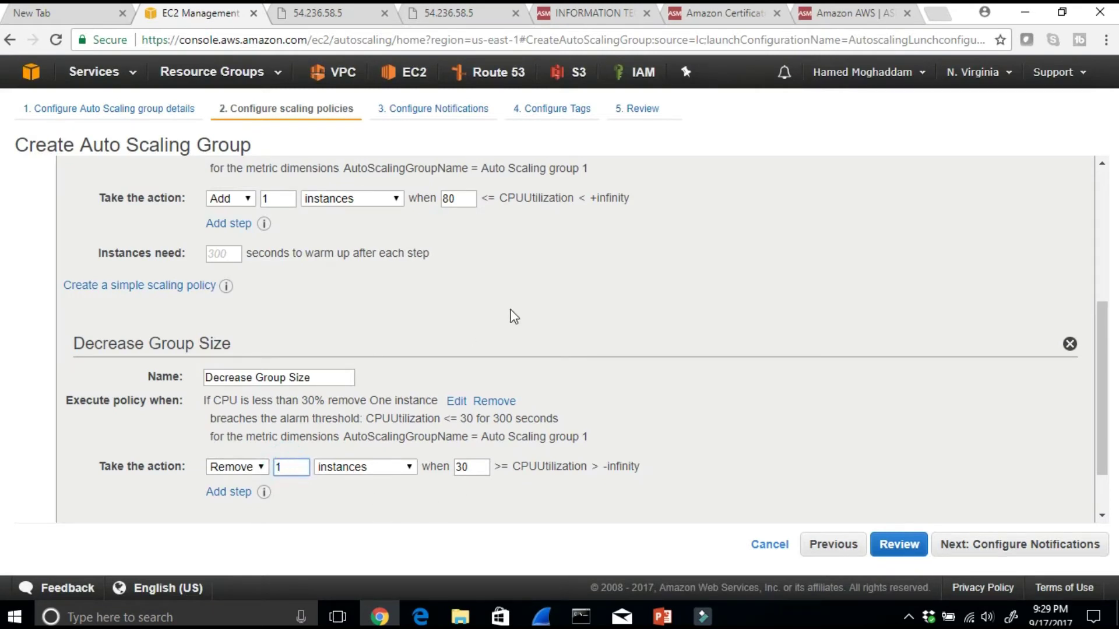
Review the group's minimum and maximum size and the alarm conditions of the Increase and Decrease Group Size policies
scroll(519, 314, up, 4)
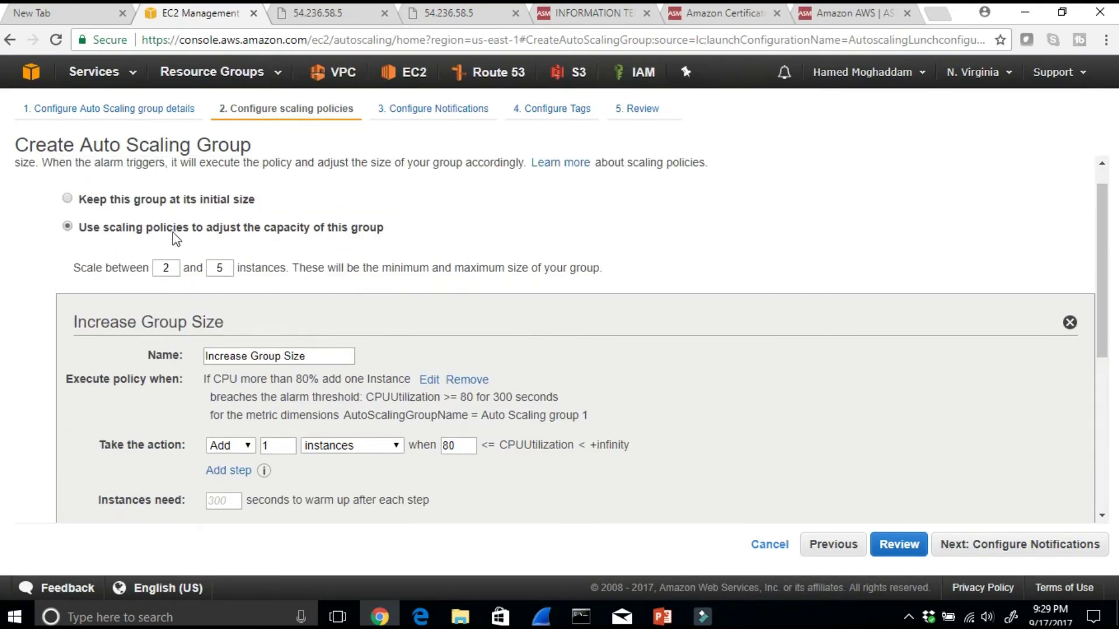
double_click(165, 269)
double_click(220, 267)
drag(292, 380, 408, 385)
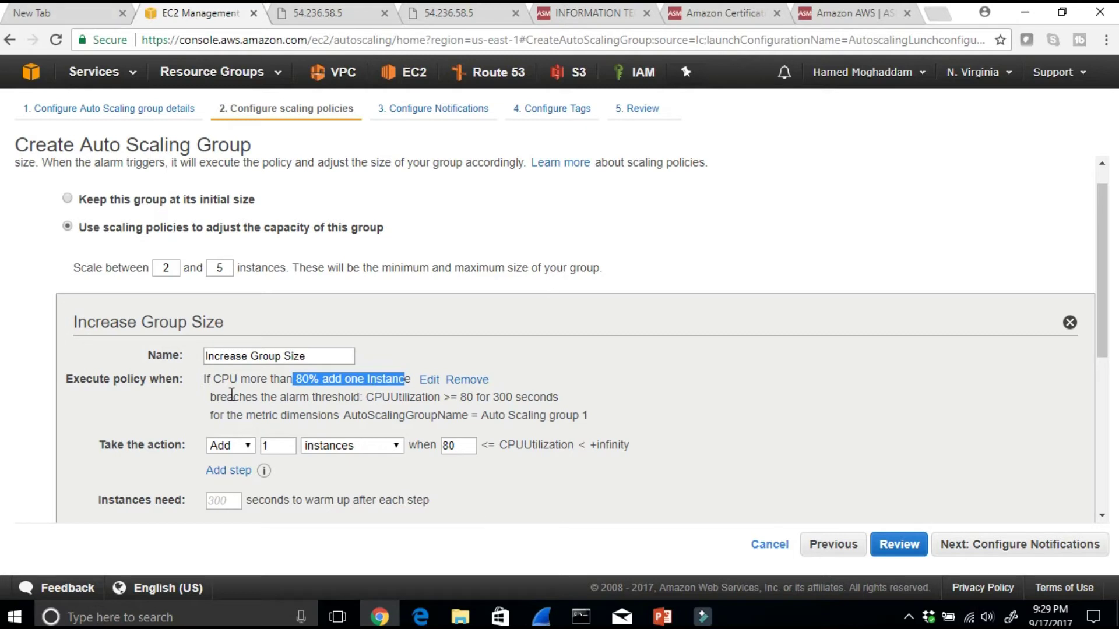
double_click(230, 266)
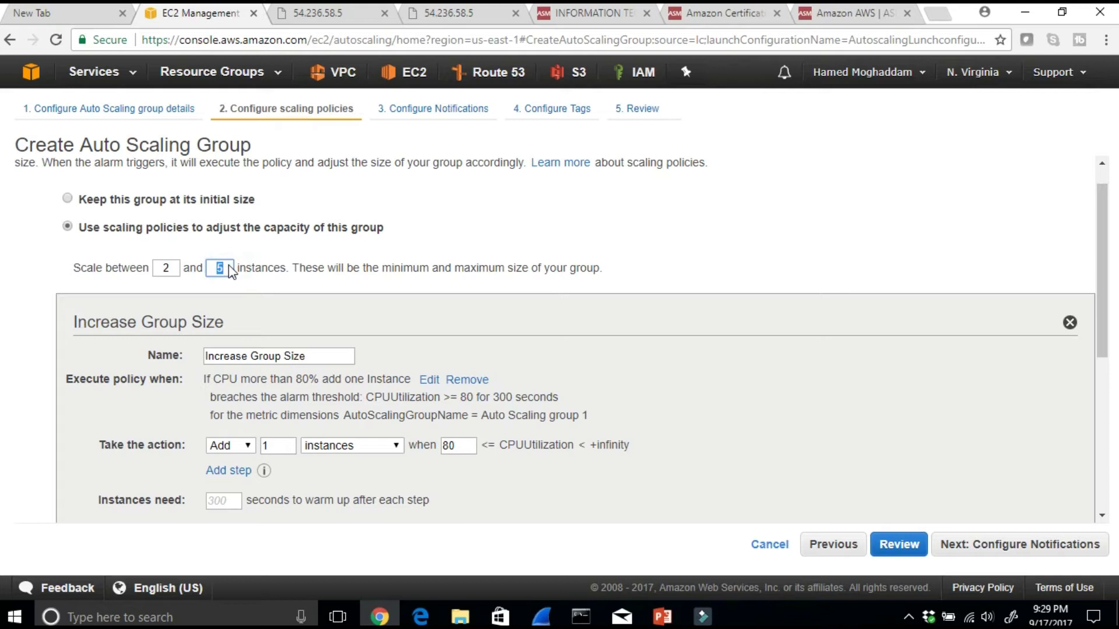
scroll(228, 272, down, 3)
scroll(222, 275, up, 1)
scroll(220, 271, up, 1)
scroll(220, 271, down, 3)
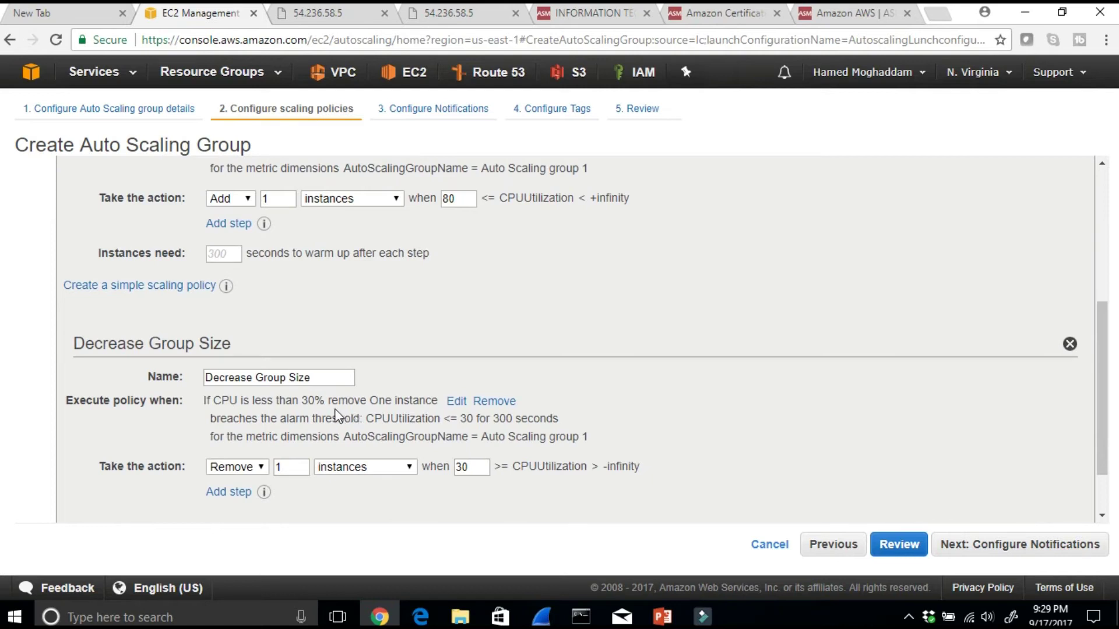
drag(473, 419, 402, 417)
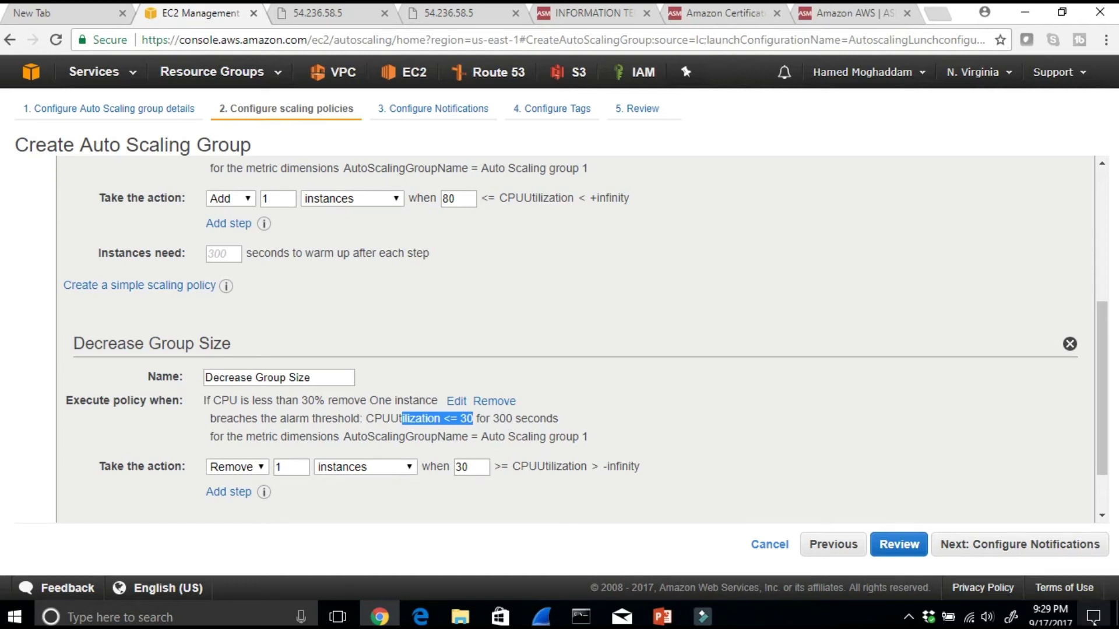
Finish creating the Auto Scaling group without adding any notification or tags
click(976, 547)
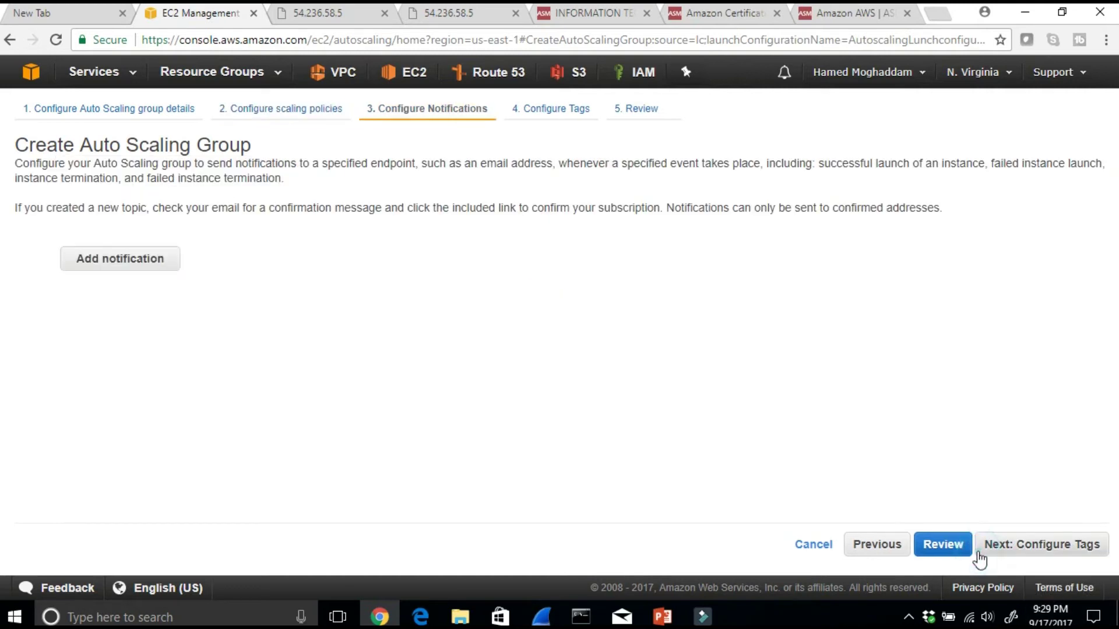
click(138, 259)
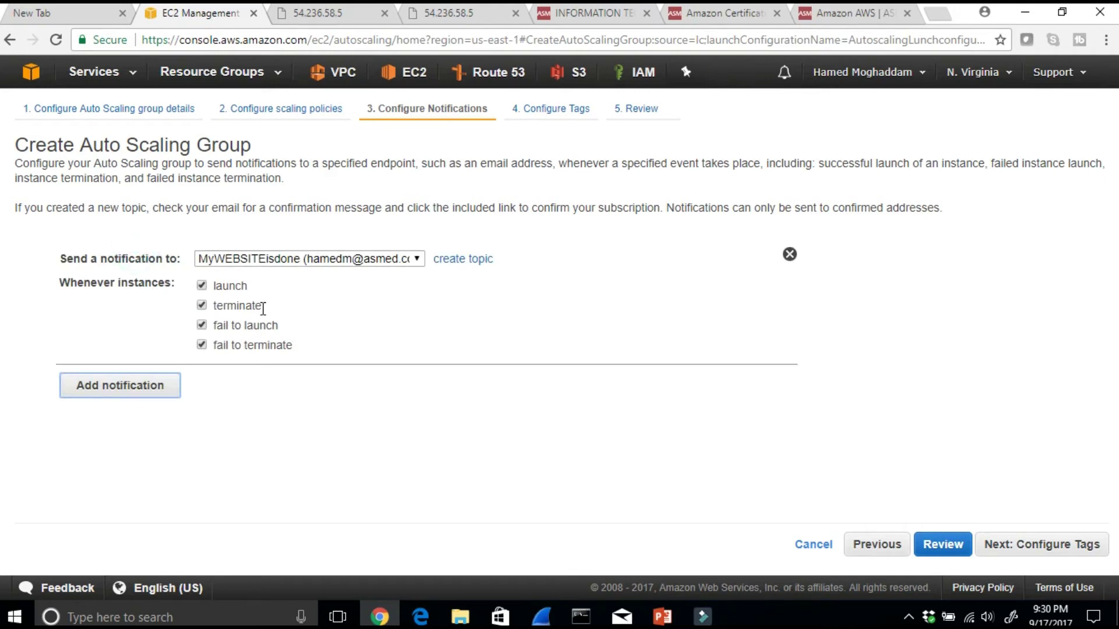
click(790, 254)
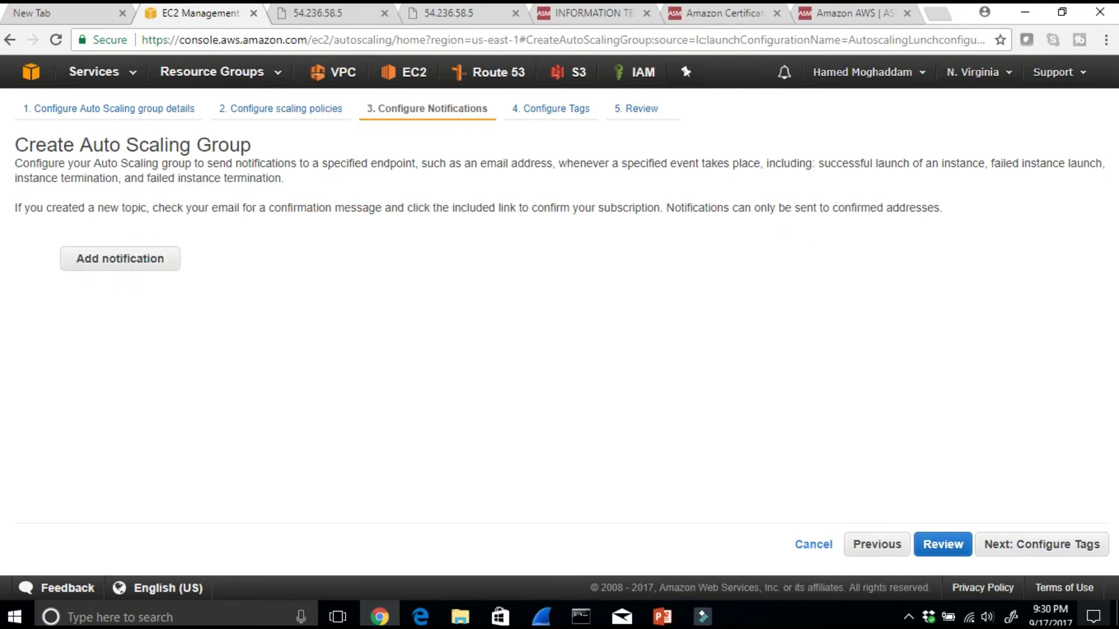
click(1010, 551)
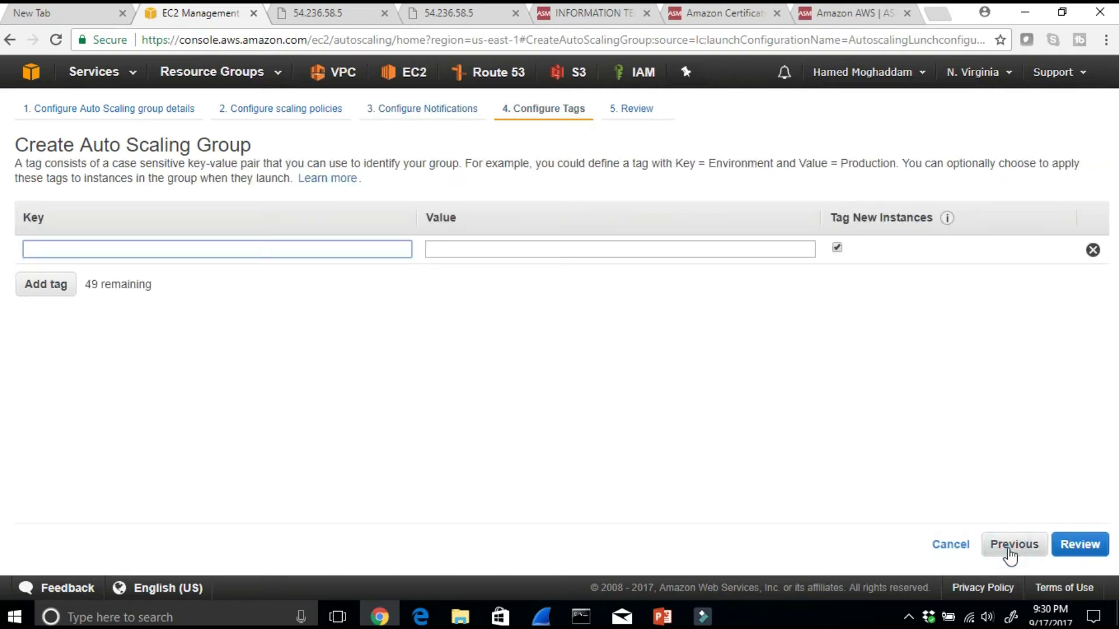
click(1067, 554)
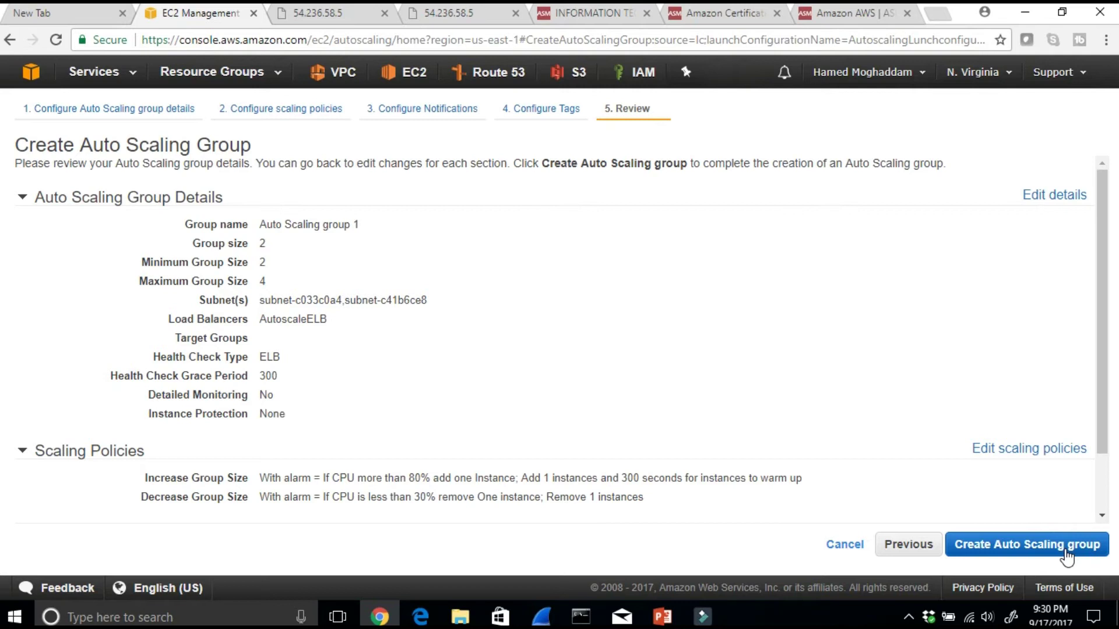
click(1067, 554)
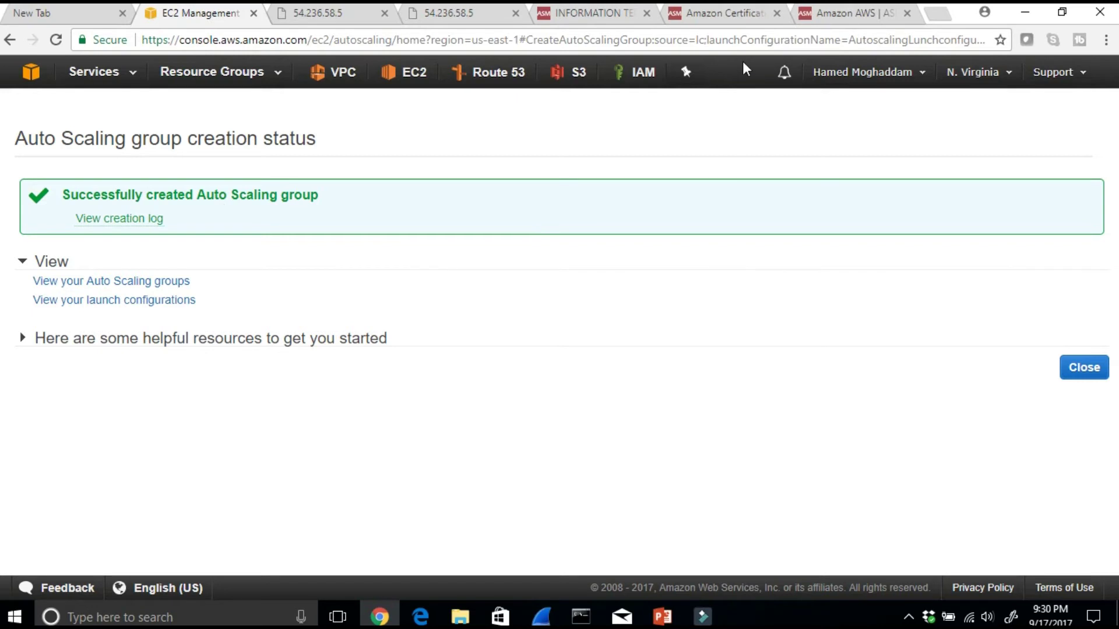
Close the creation status page and check the group's new servers in the EC2 running instances list
click(1083, 368)
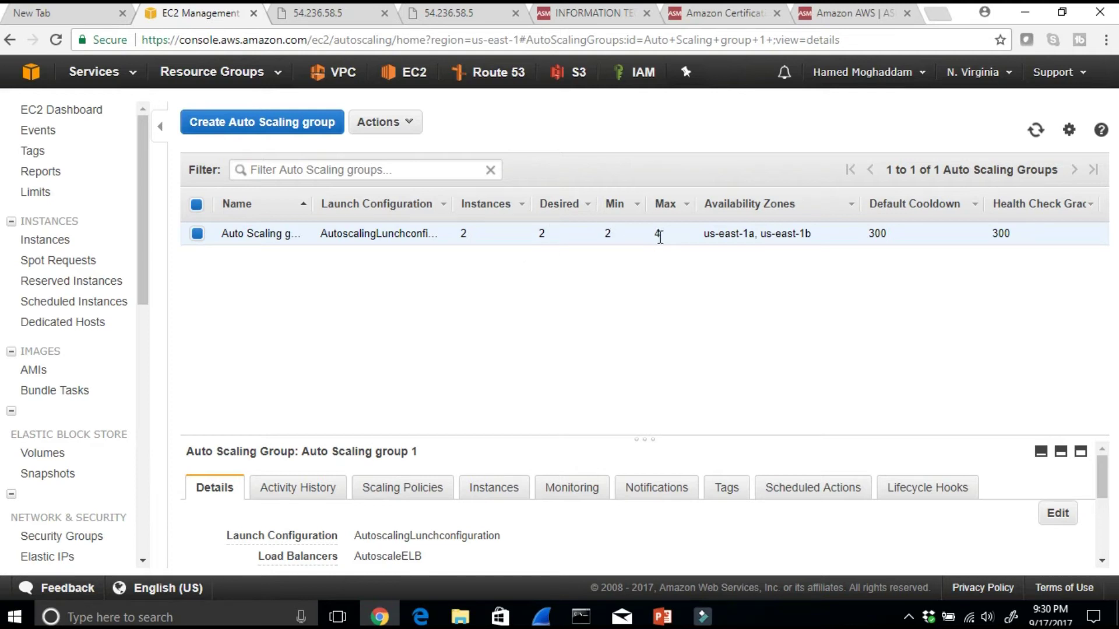
click(429, 75)
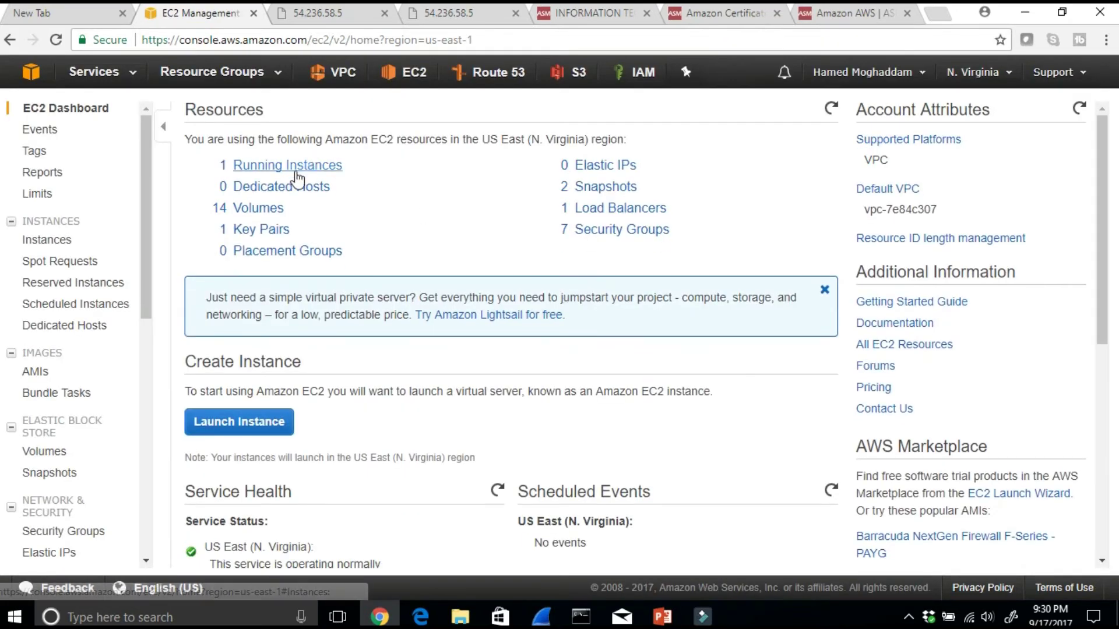
click(295, 169)
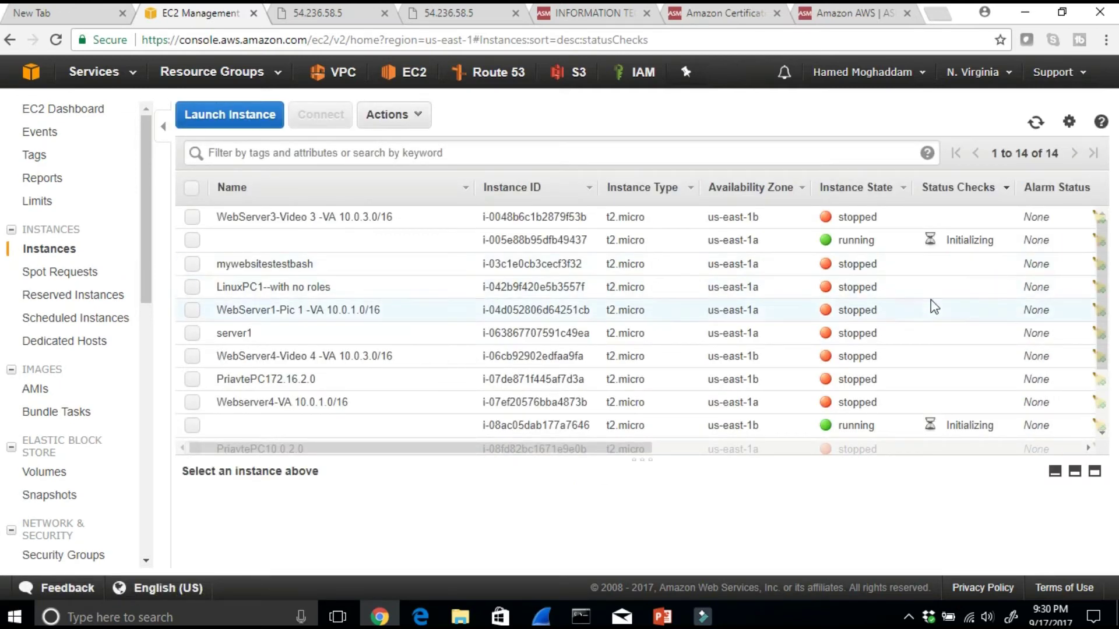
Switch to the PowerPoint notes and review slides 2 and 3, focusing on the load balancer selection and CPU scaling policy steps
click(662, 617)
click(68, 274)
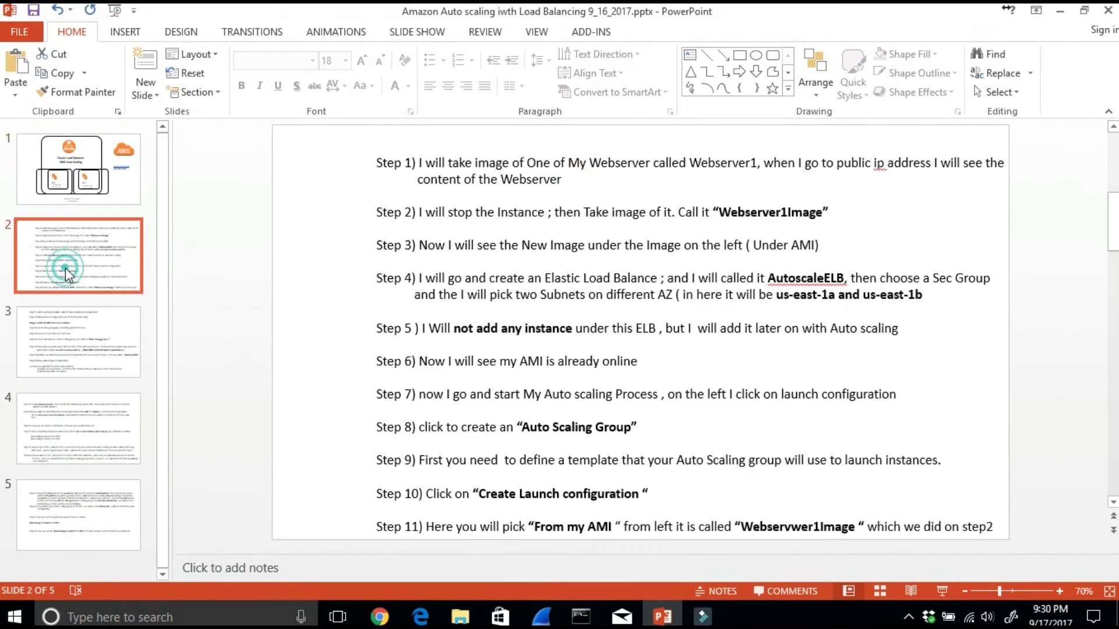
click(78, 331)
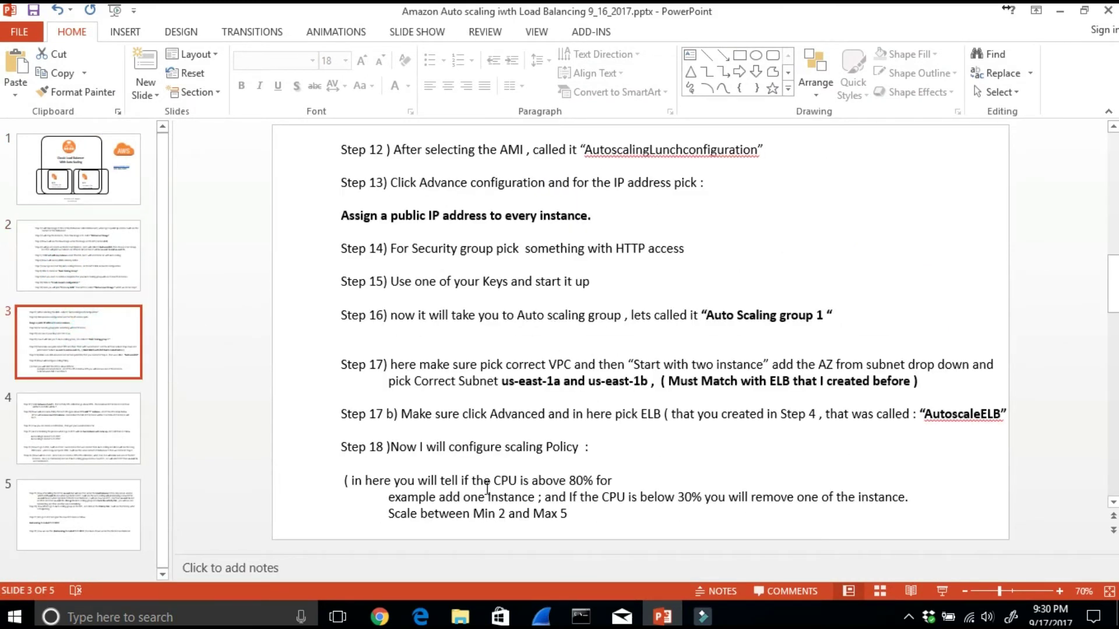
drag(390, 413, 1001, 406)
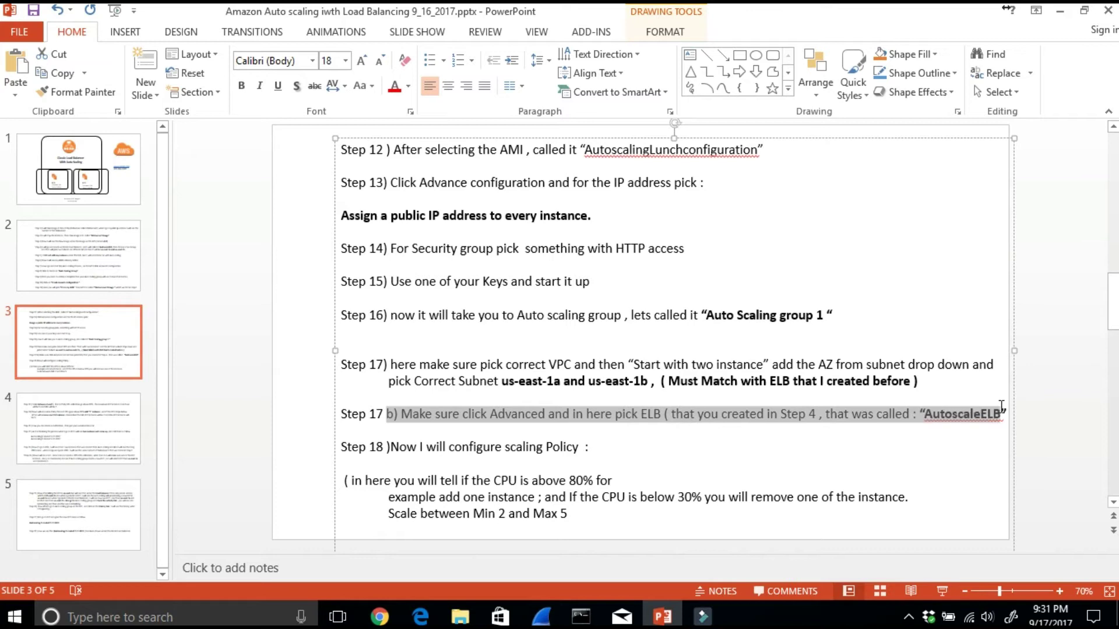
drag(367, 479, 571, 510)
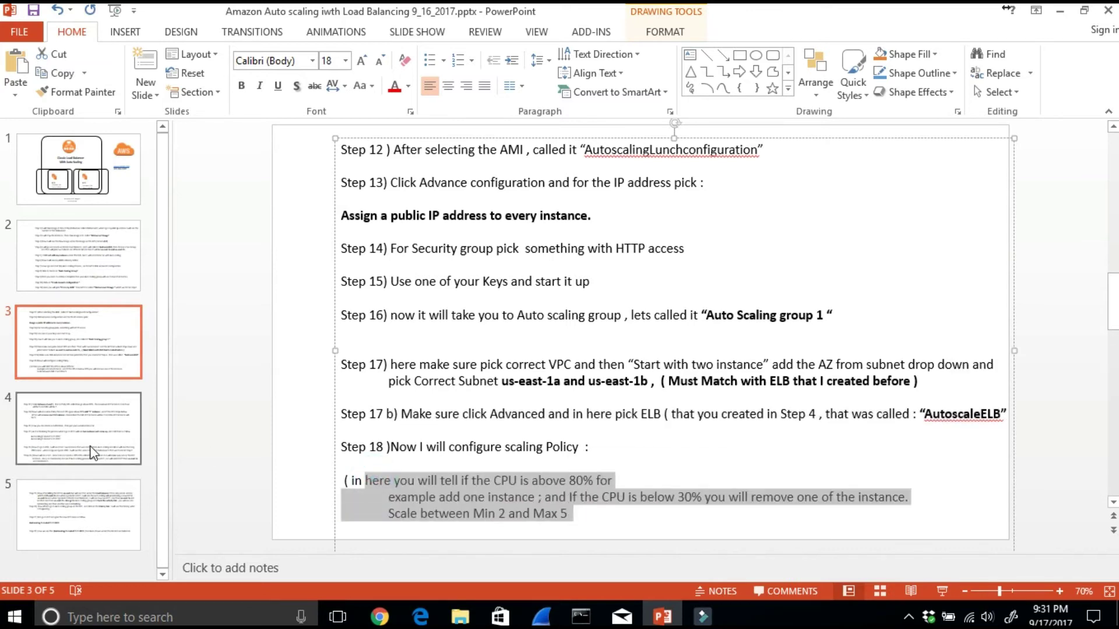
Review the steps on slide 4 about the scaling range and the two instances launched by the group
click(90, 449)
drag(354, 182, 487, 190)
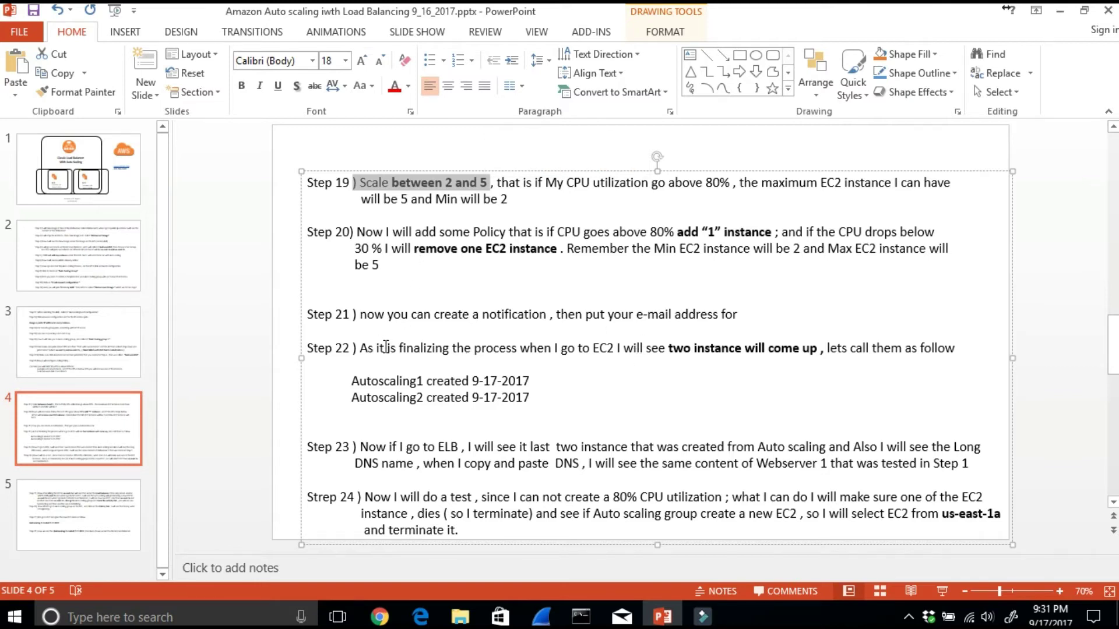
drag(353, 348, 818, 354)
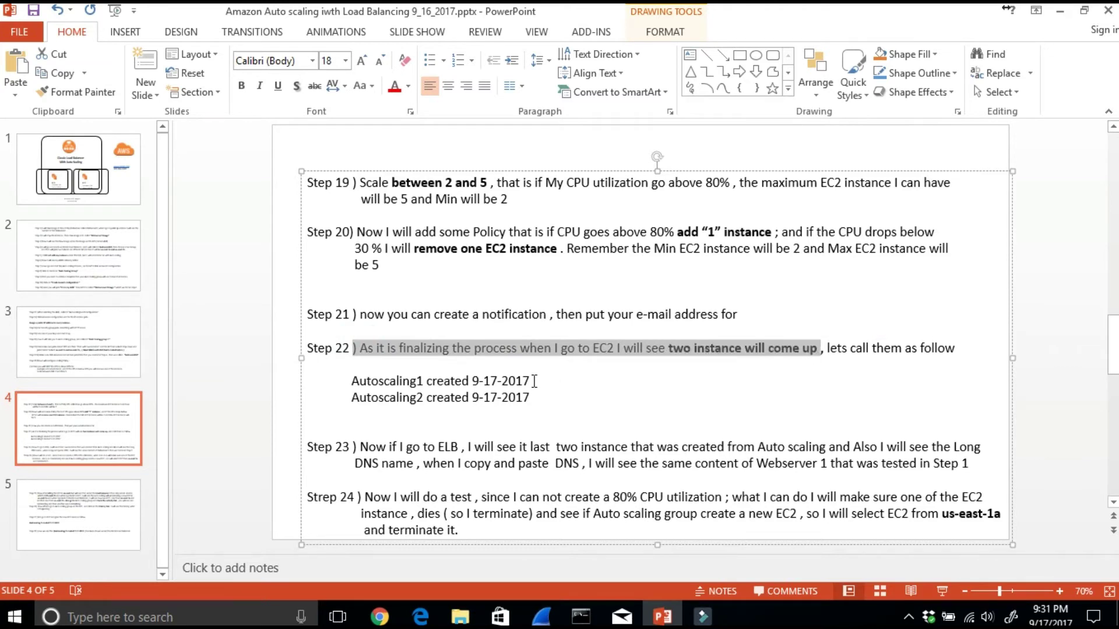
Copy "Autoscaling1 created 9-17-2017" from Step 22 on the slide and switch to the EC2 console in Chrome
drag(547, 383, 361, 383)
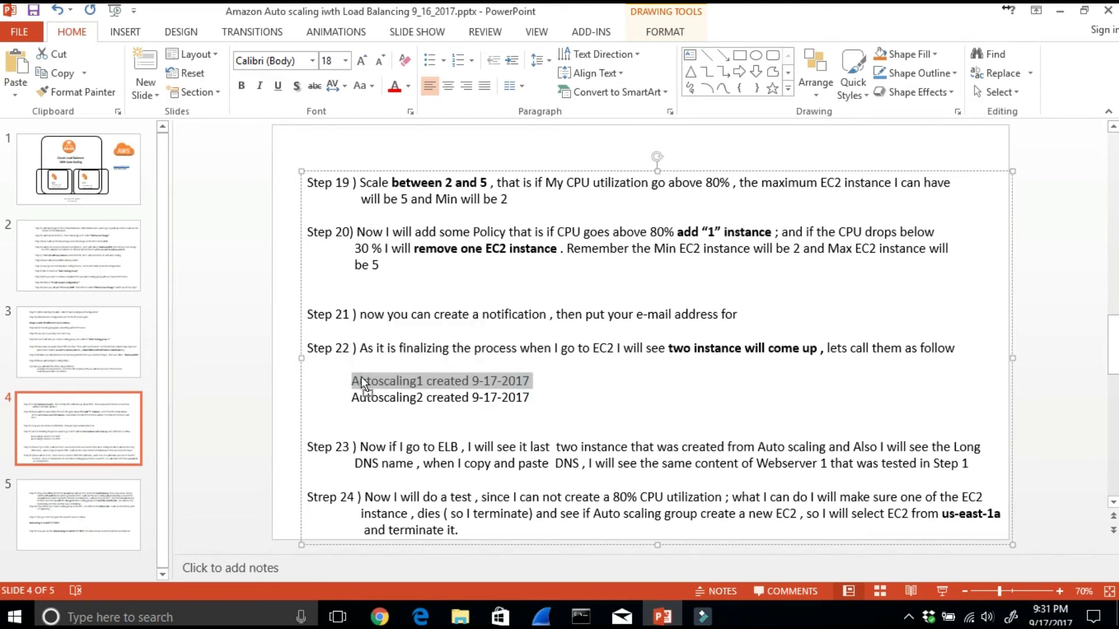
right_click(362, 382)
click(404, 98)
click(382, 615)
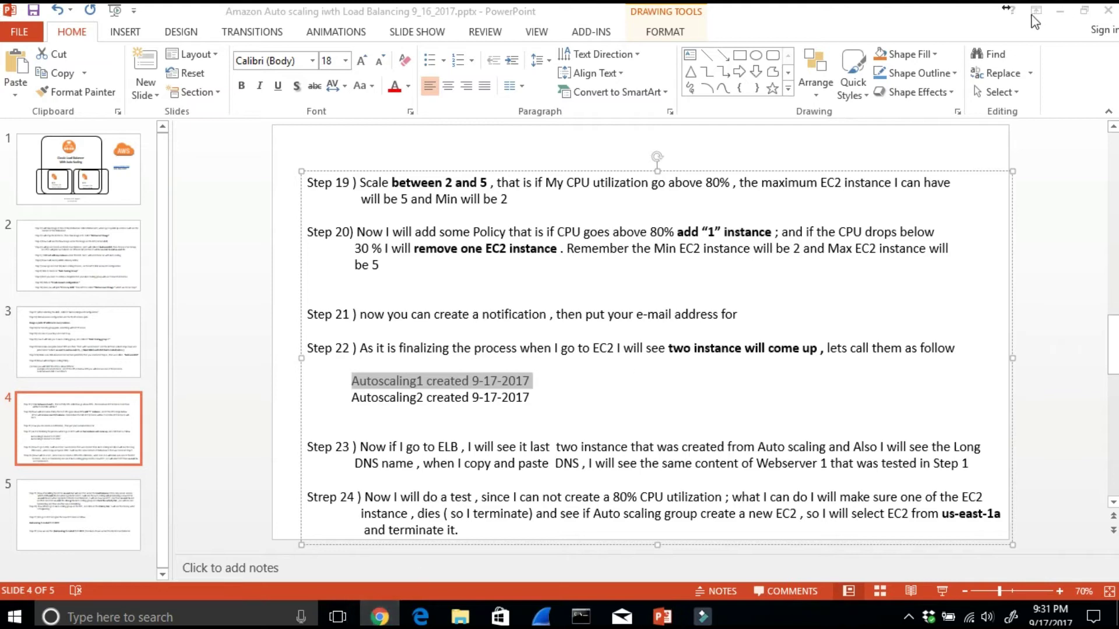
click(1061, 13)
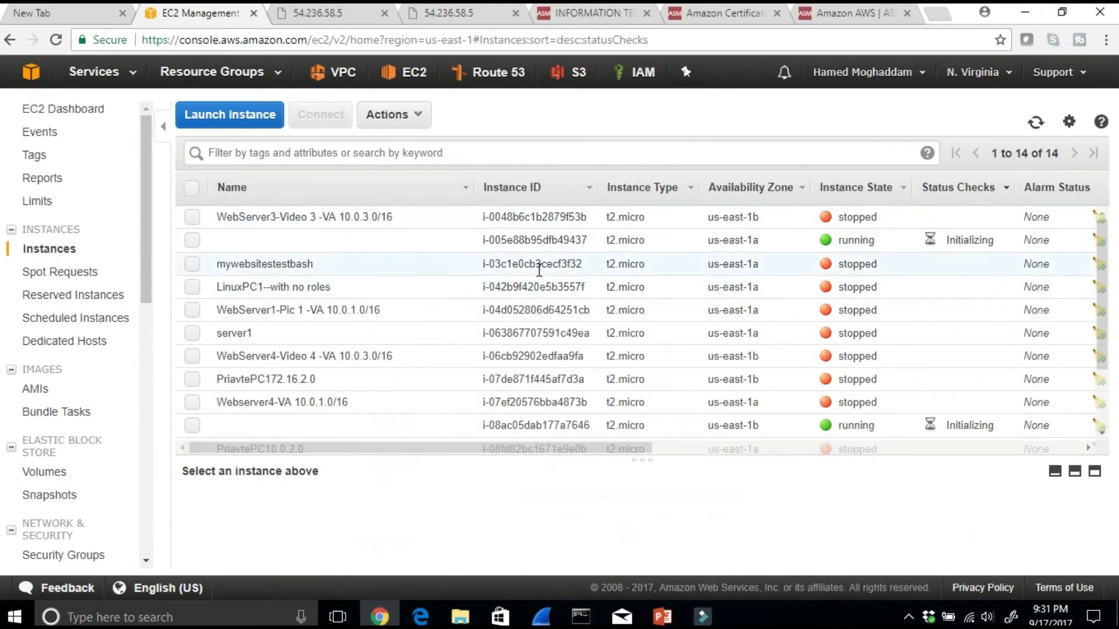
Name the unnamed running instance in us-east-1a "Autoscaling1 created 9-17-2017" using the copied text
click(379, 240)
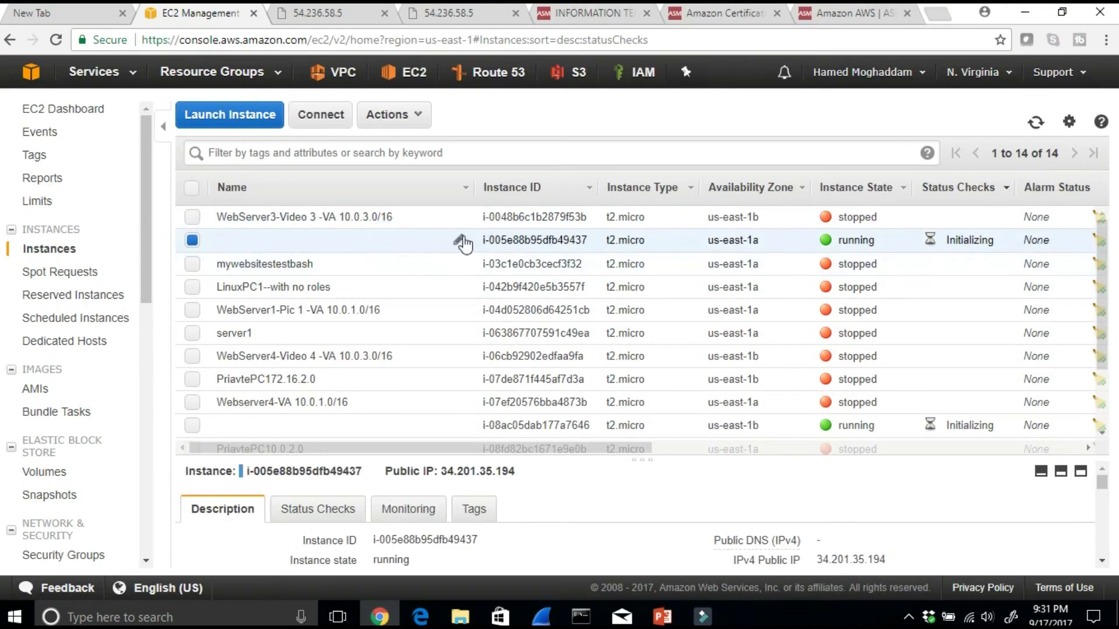
click(458, 240)
right_click(320, 238)
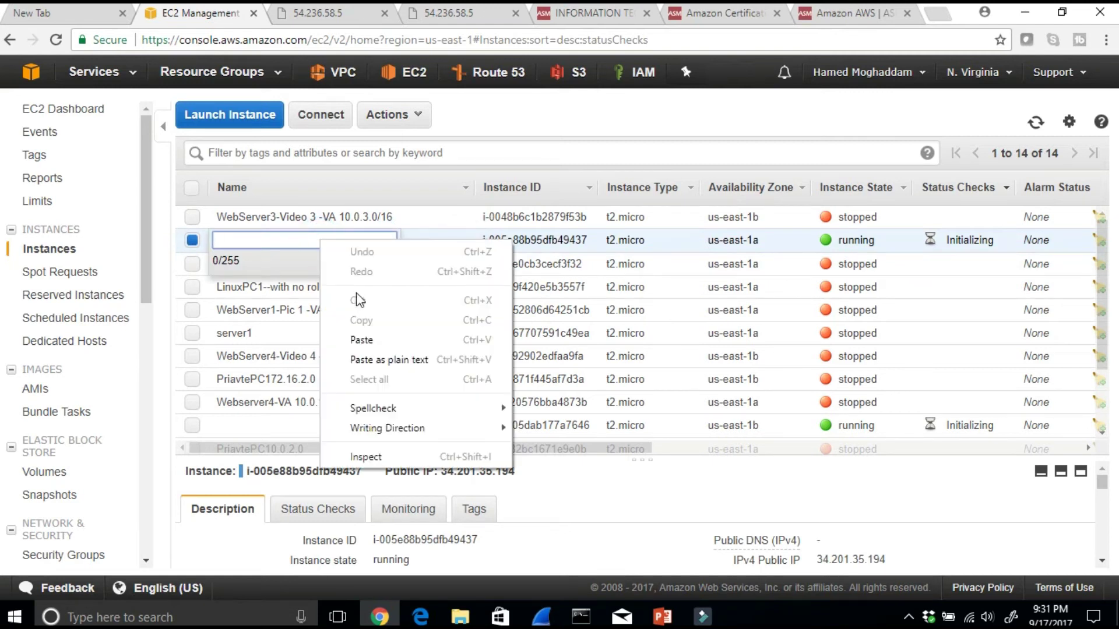
click(379, 341)
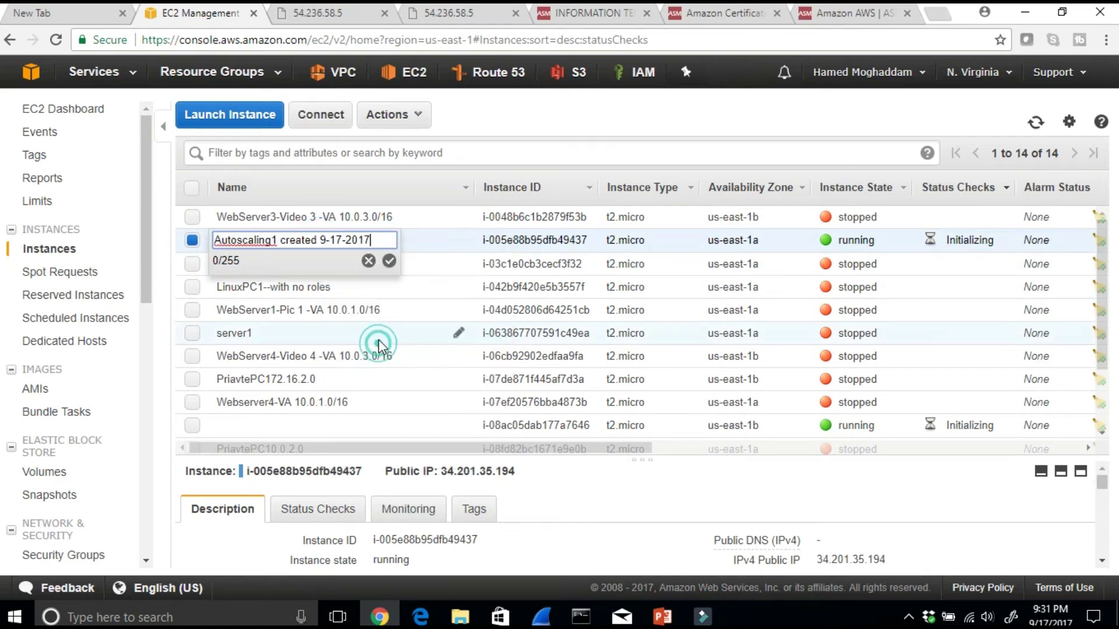
click(386, 260)
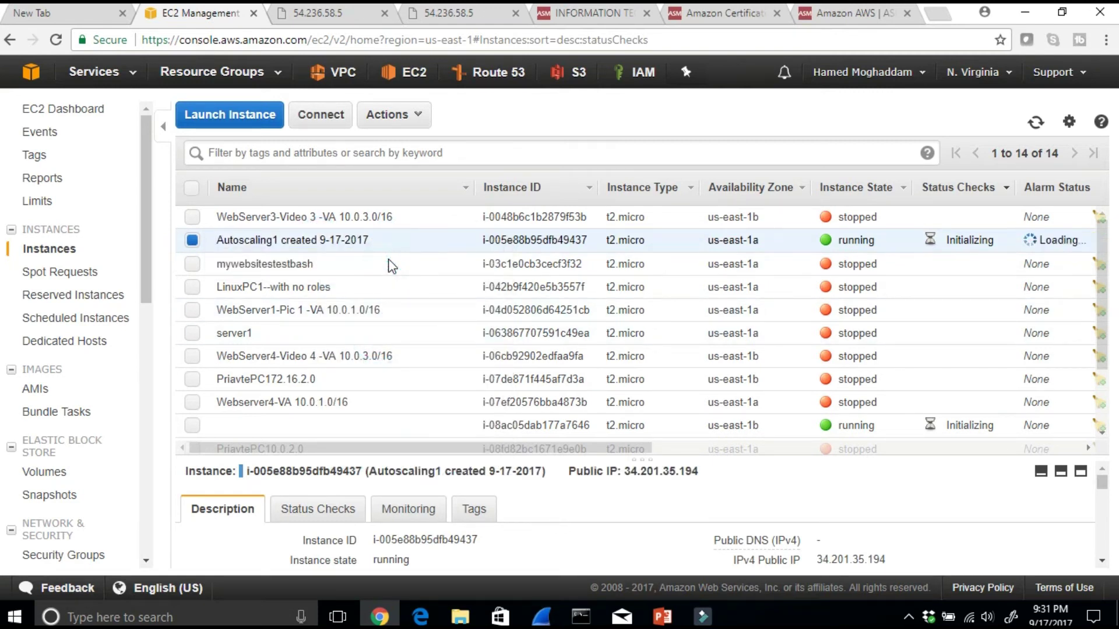
Name the unnamed running instance in us-east-1b "Autoscaling2 created 9-17-2017", reusing the copied text
click(324, 423)
click(460, 429)
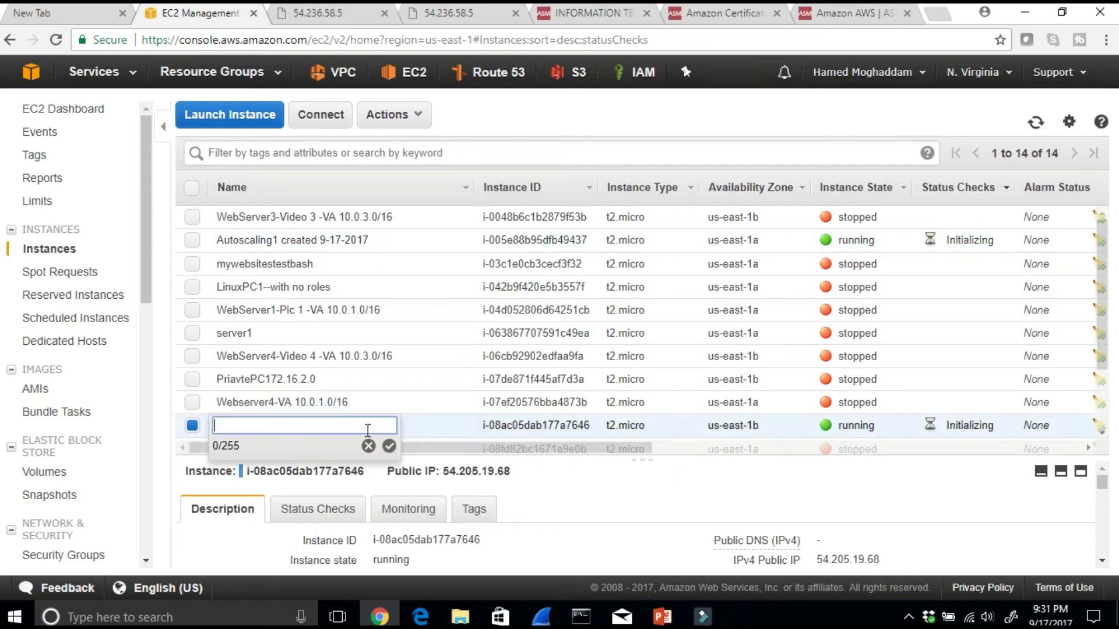
right_click(329, 423)
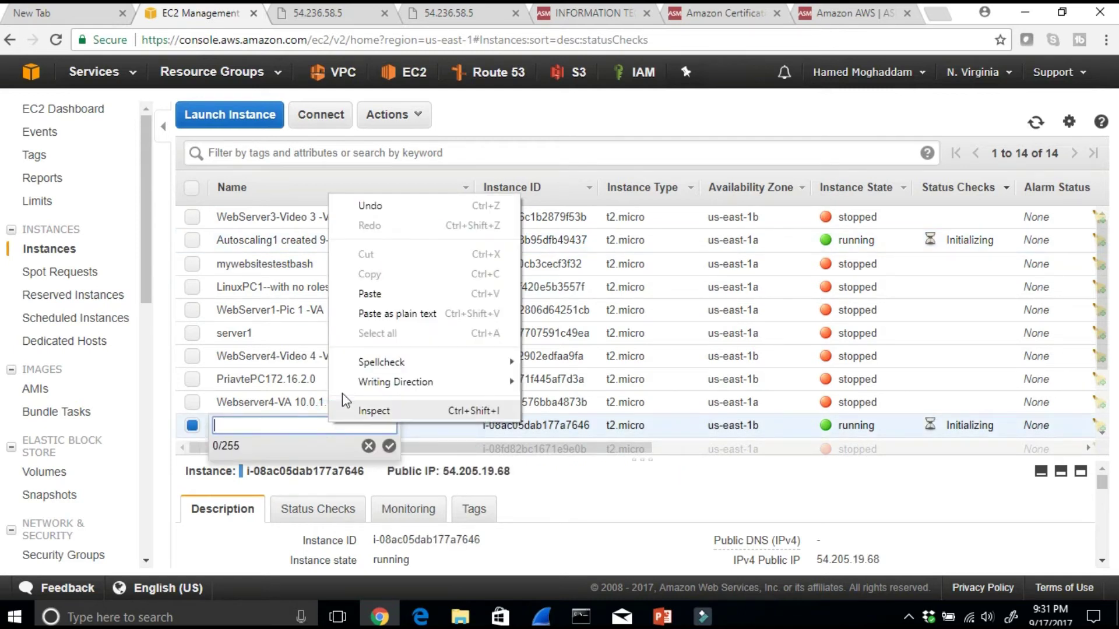
click(370, 289)
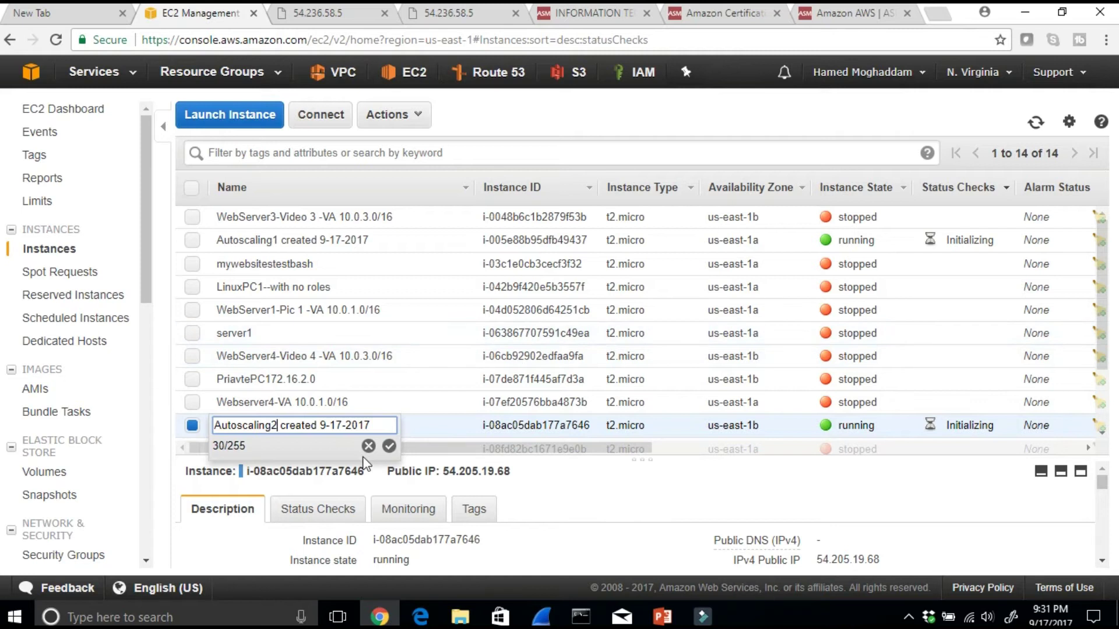
click(388, 447)
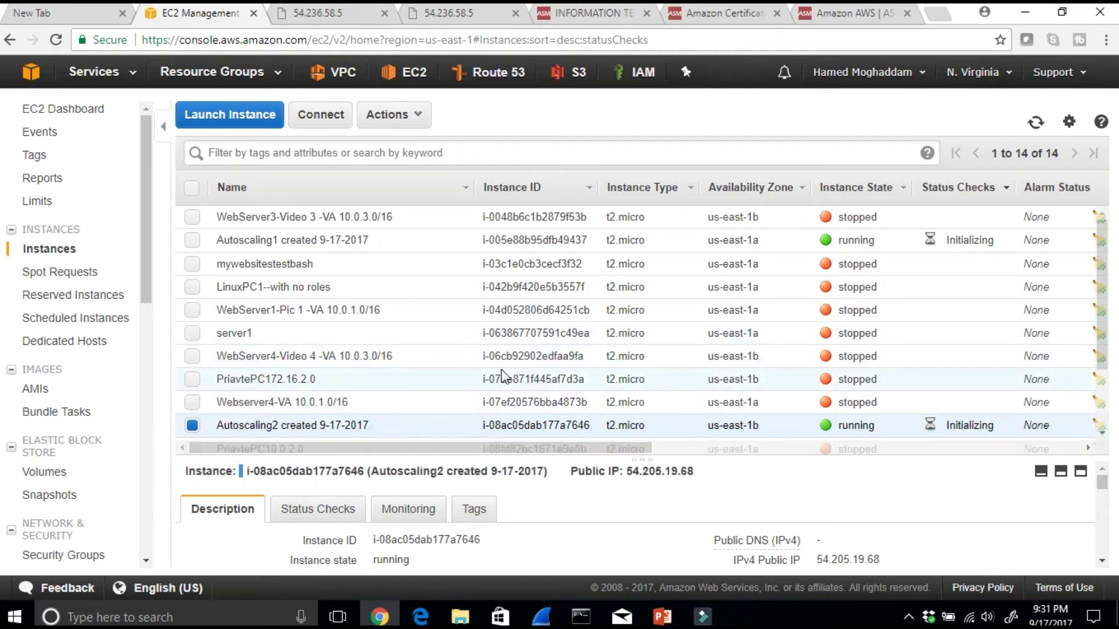
Refresh the EC2 instance list and sort it by name in ascending order
scroll(521, 366, down, 2)
scroll(521, 374, up, 3)
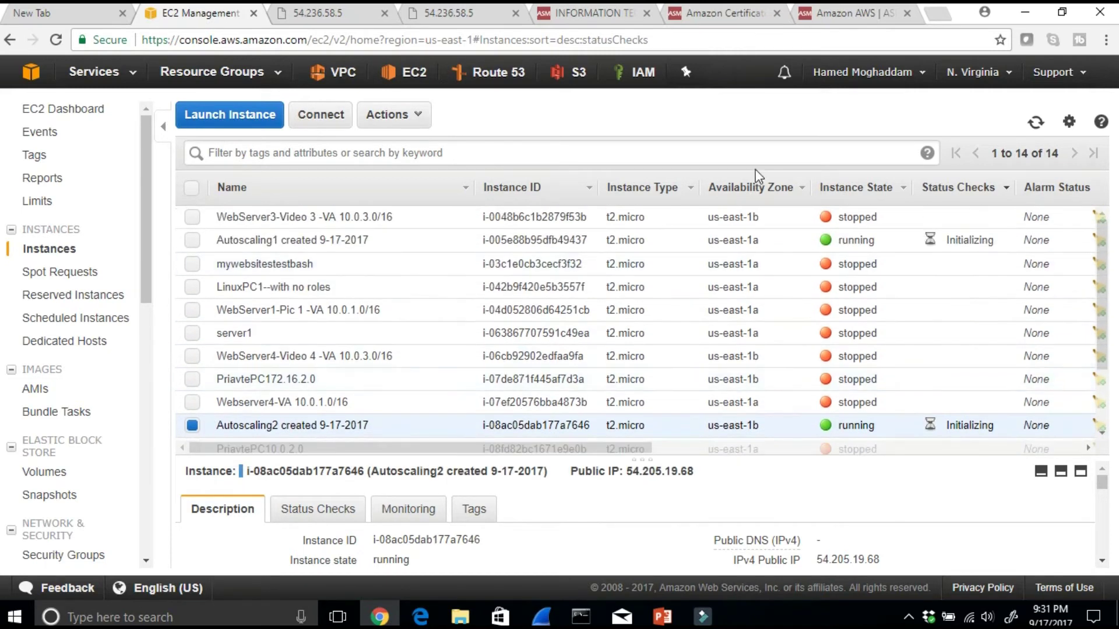
click(1035, 127)
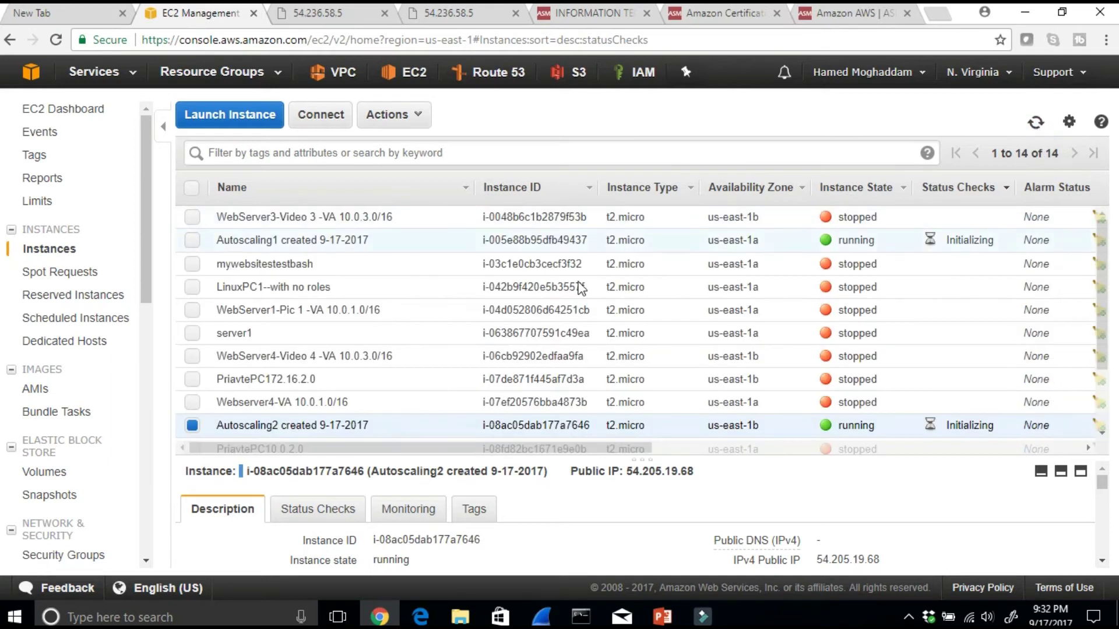
click(312, 188)
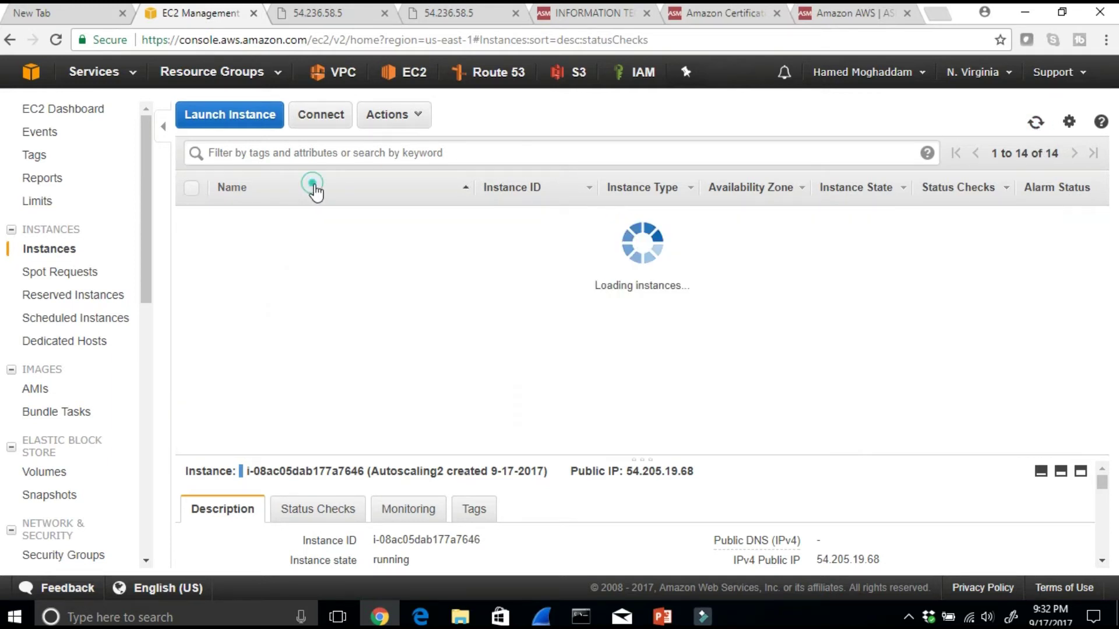
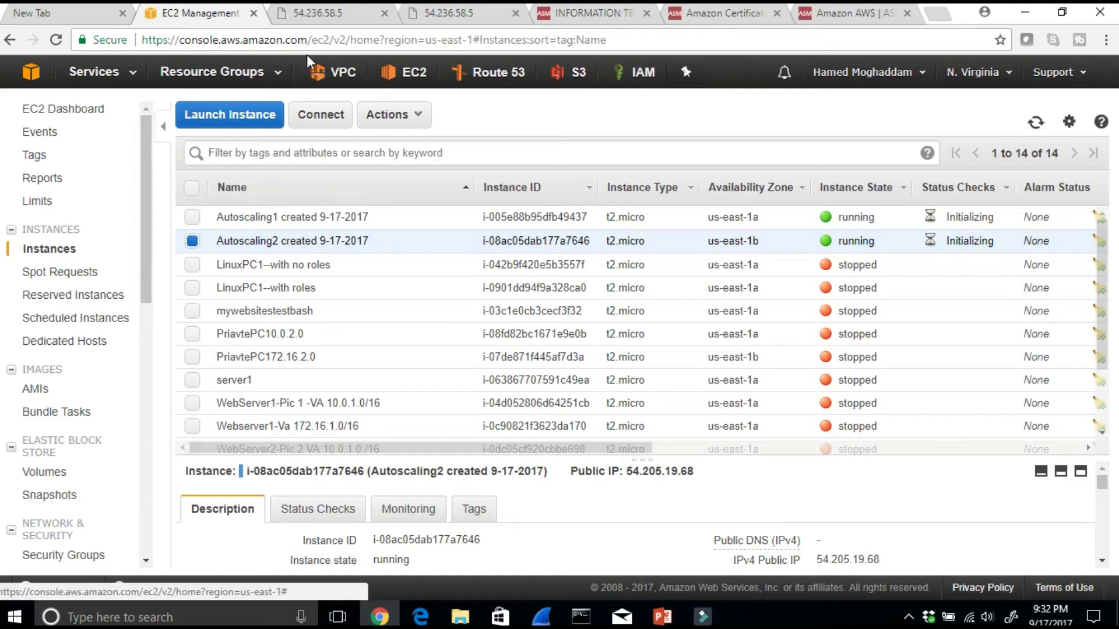
View the webserver test page at 54.236.58.5, read Step 23 on the PowerPoint slide, and return to the EC2 console in Chrome
click(318, 14)
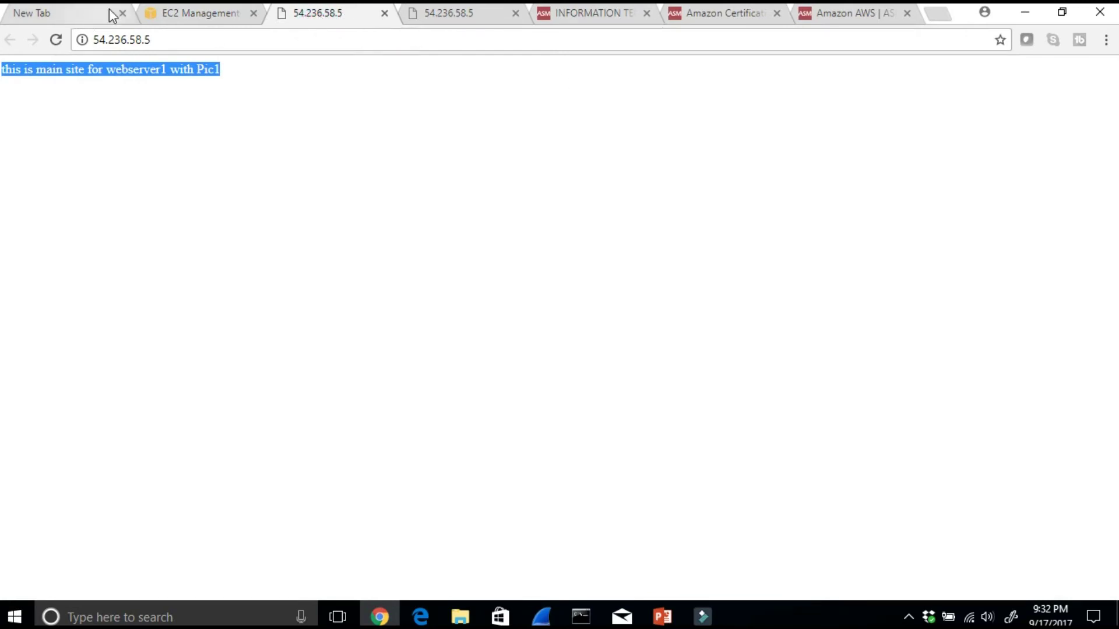
click(185, 14)
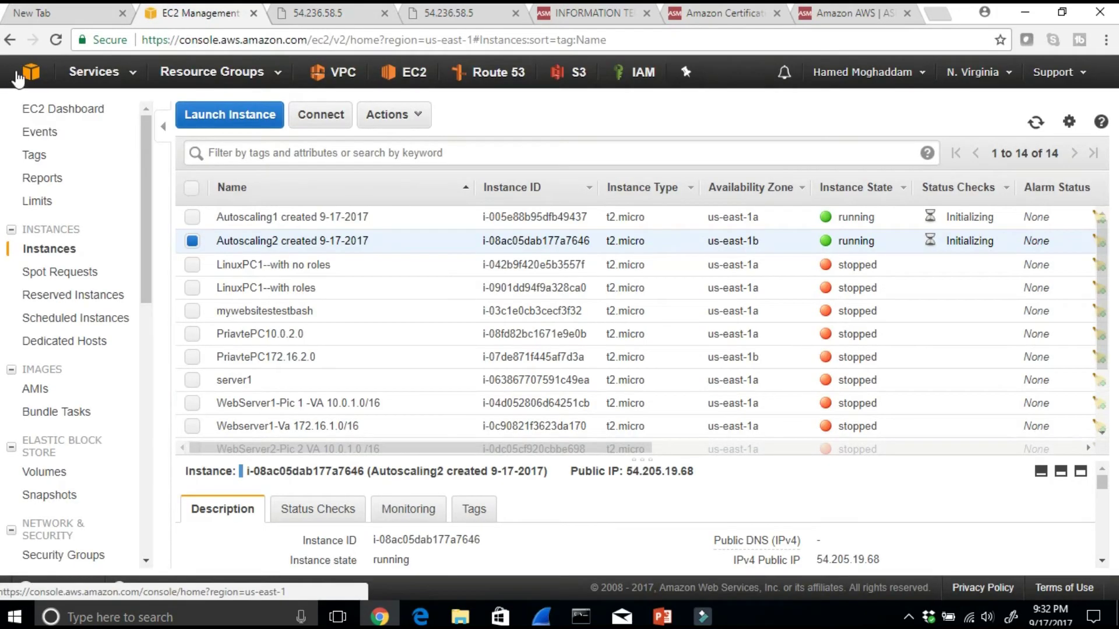
click(658, 617)
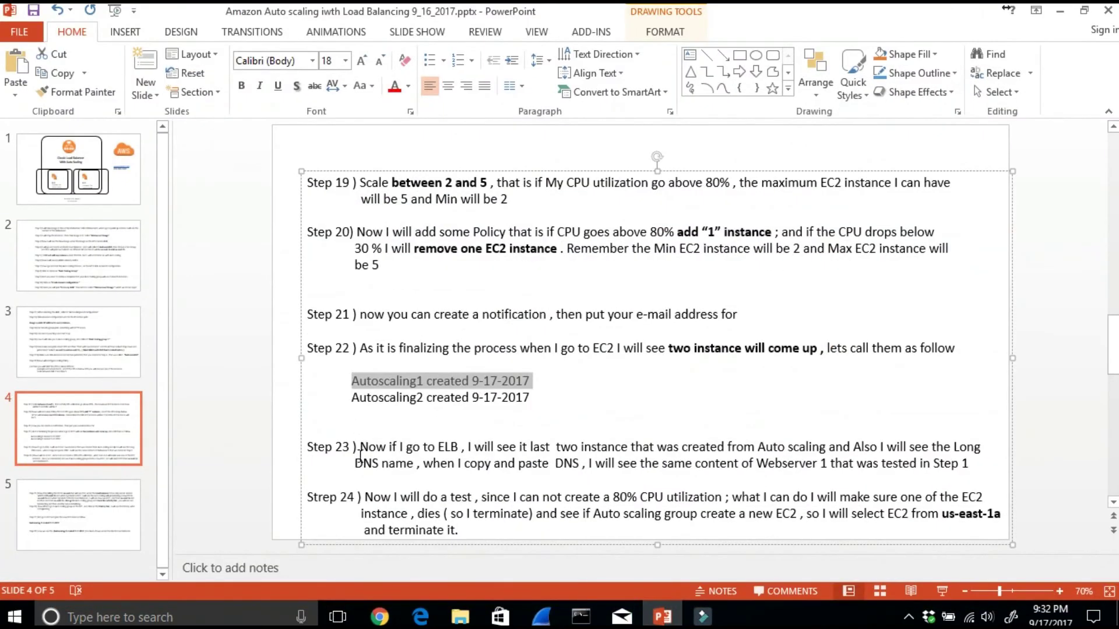
drag(362, 447, 983, 448)
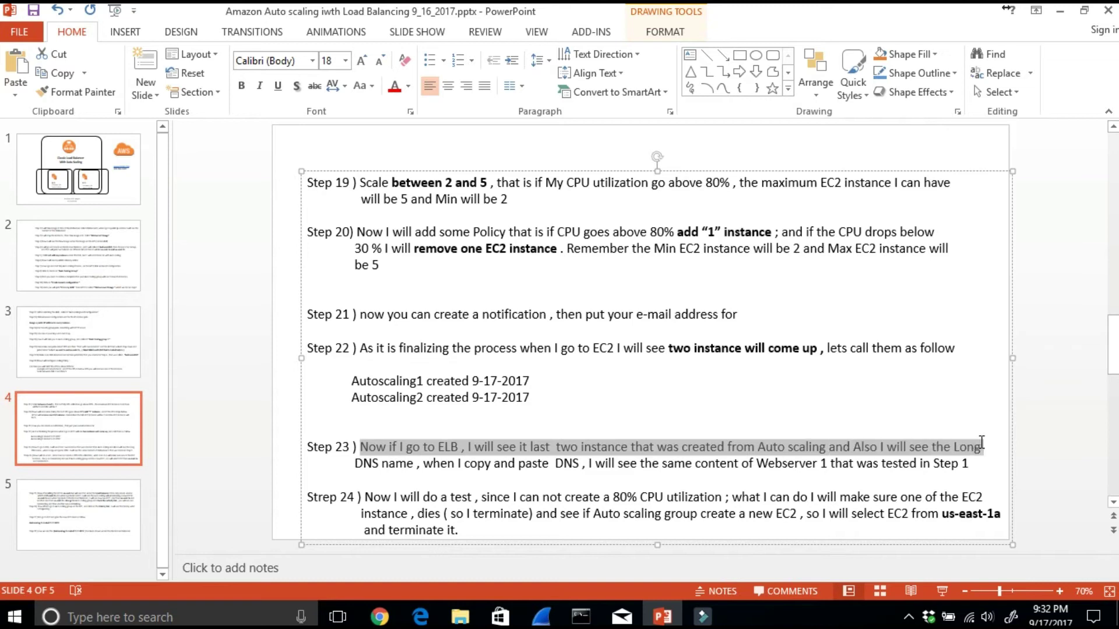
drag(353, 459, 982, 468)
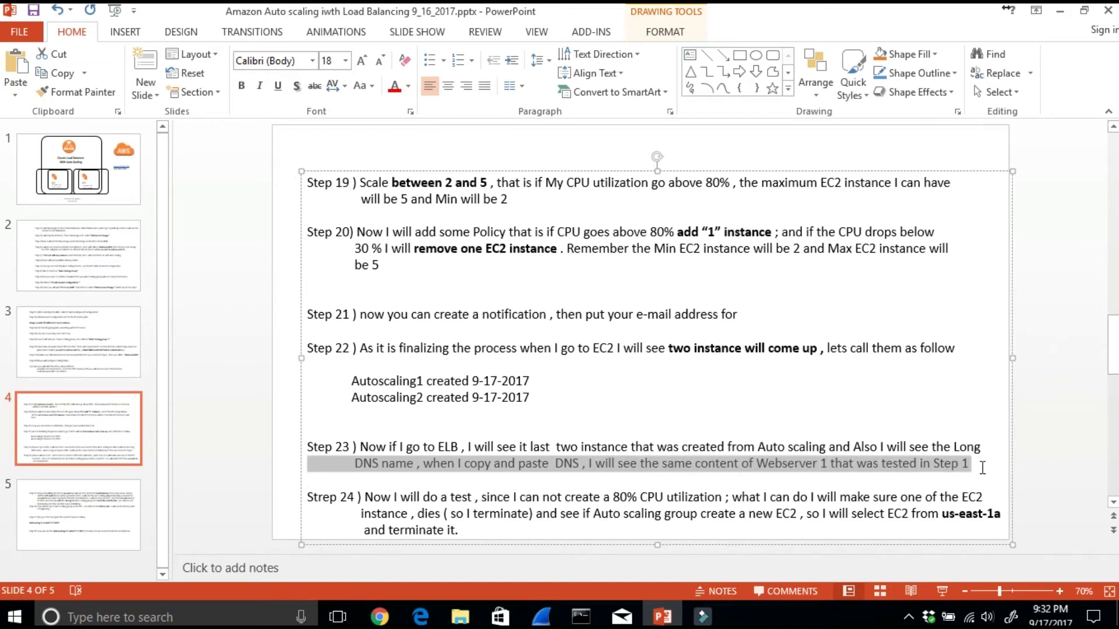
click(1061, 14)
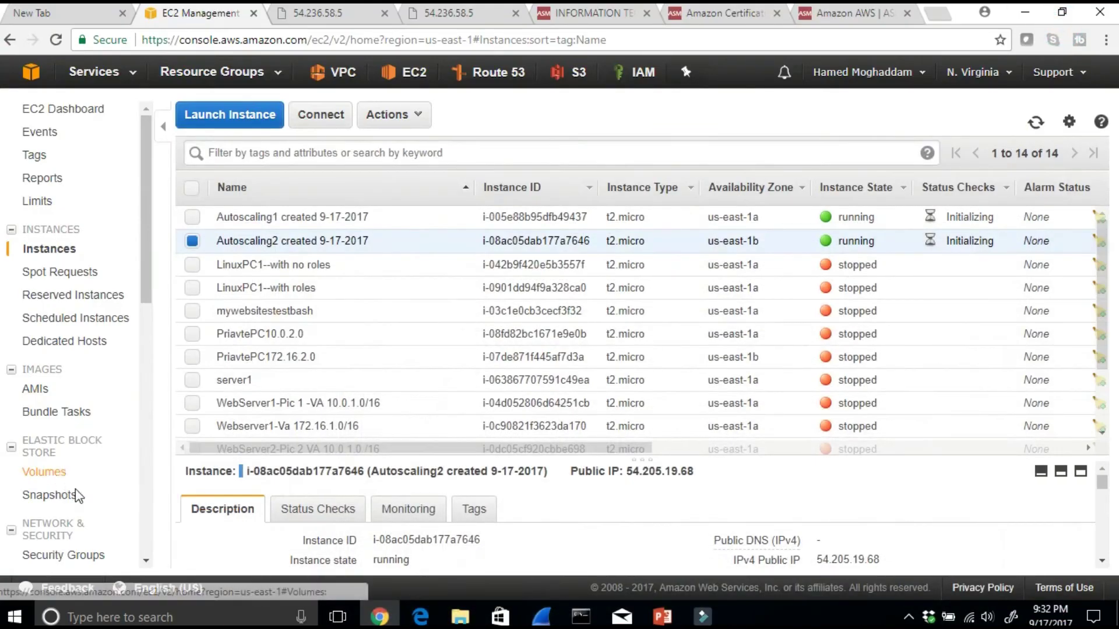
Open the Load Balancers list and examine the name, availability zone and status of each instance registered with AutoscaleELB
drag(147, 237, 141, 297)
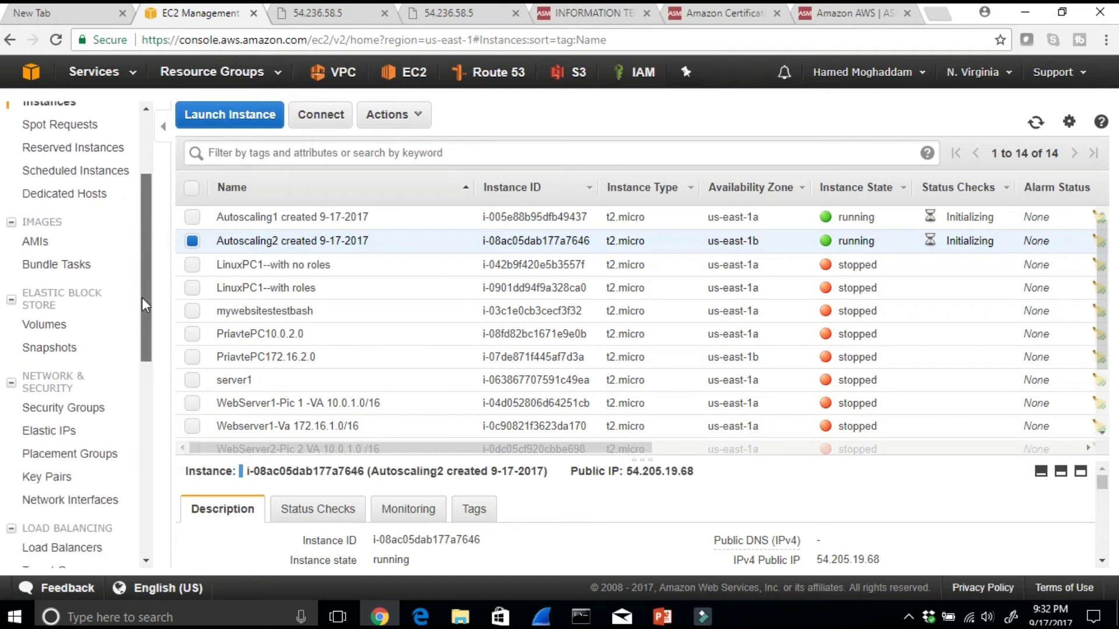
drag(141, 297, 142, 338)
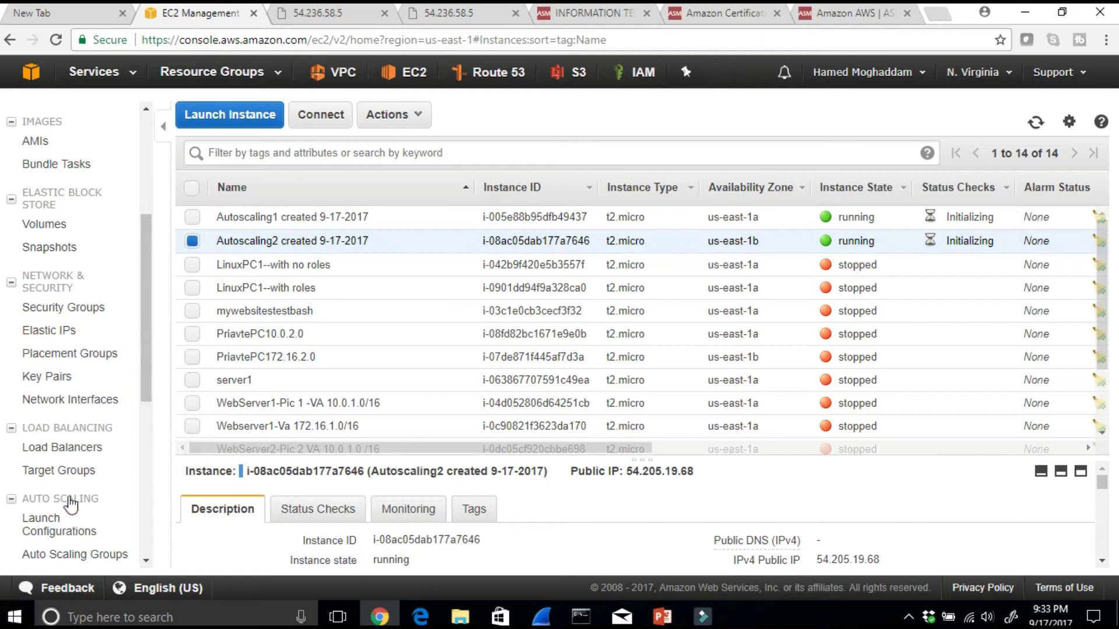
click(57, 448)
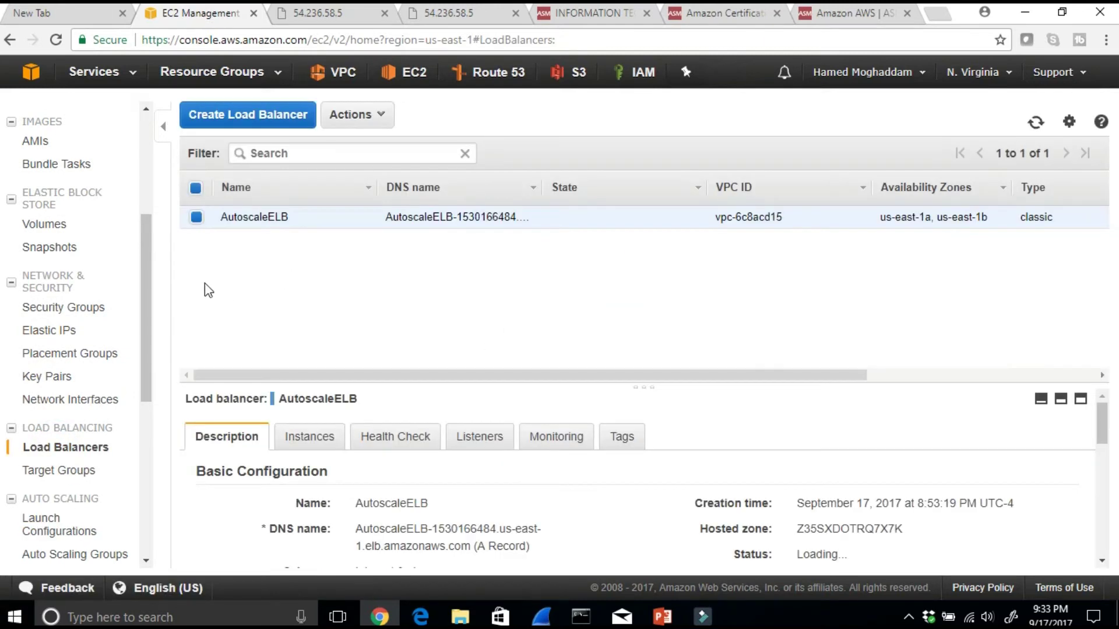
click(309, 437)
scroll(357, 476, down, 3)
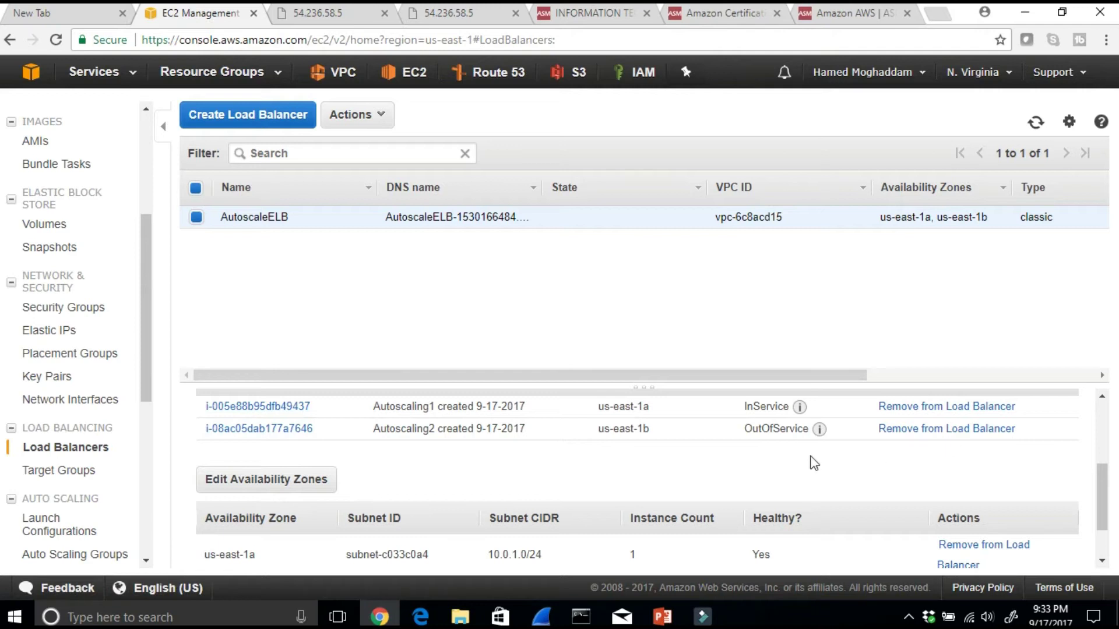
drag(639, 406, 592, 447)
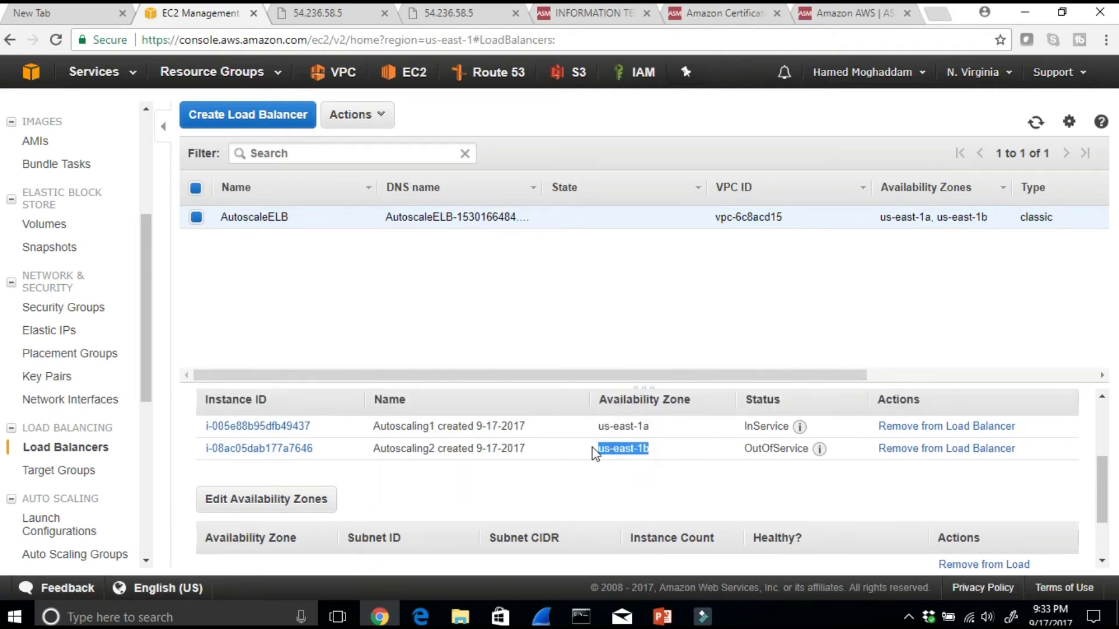
scroll(592, 452, up, 3)
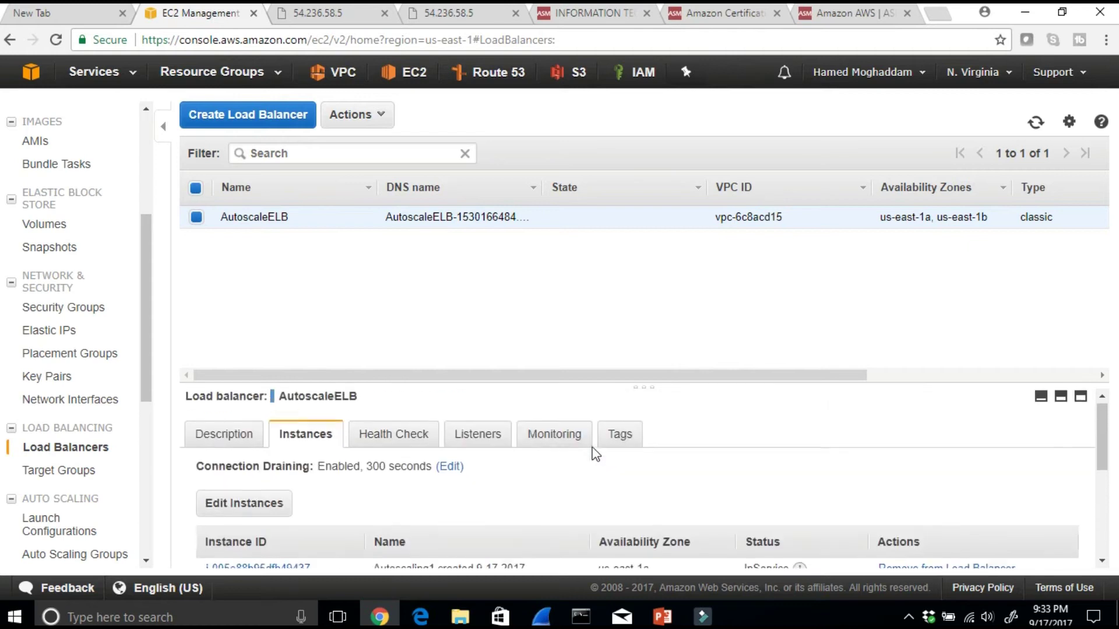
Review AutoscaleELB's health check settings, listeners and description
click(413, 442)
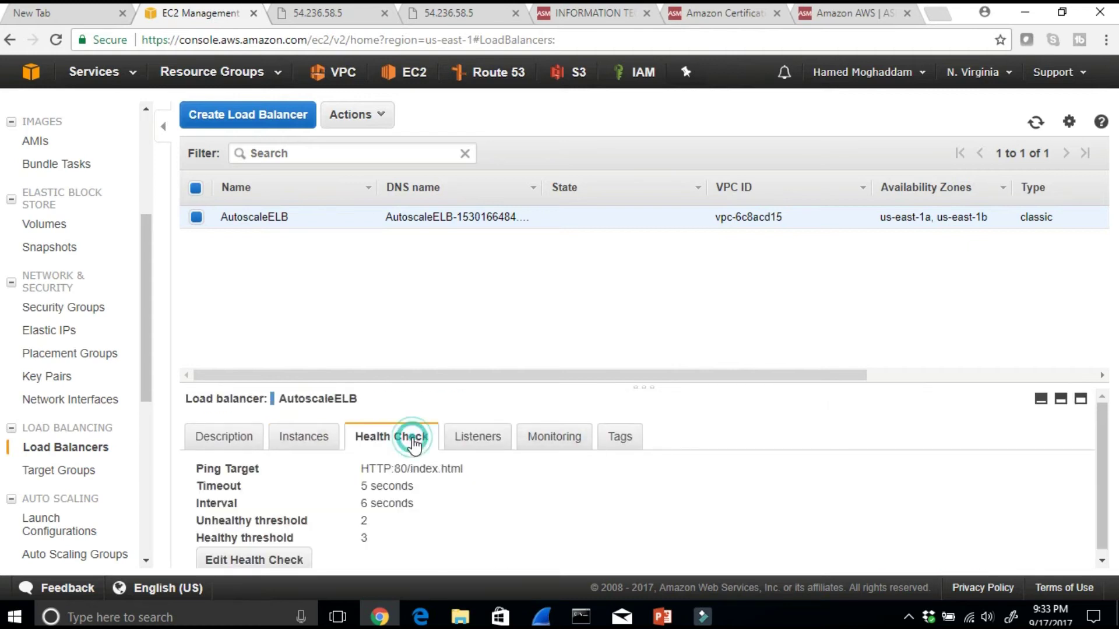
click(476, 436)
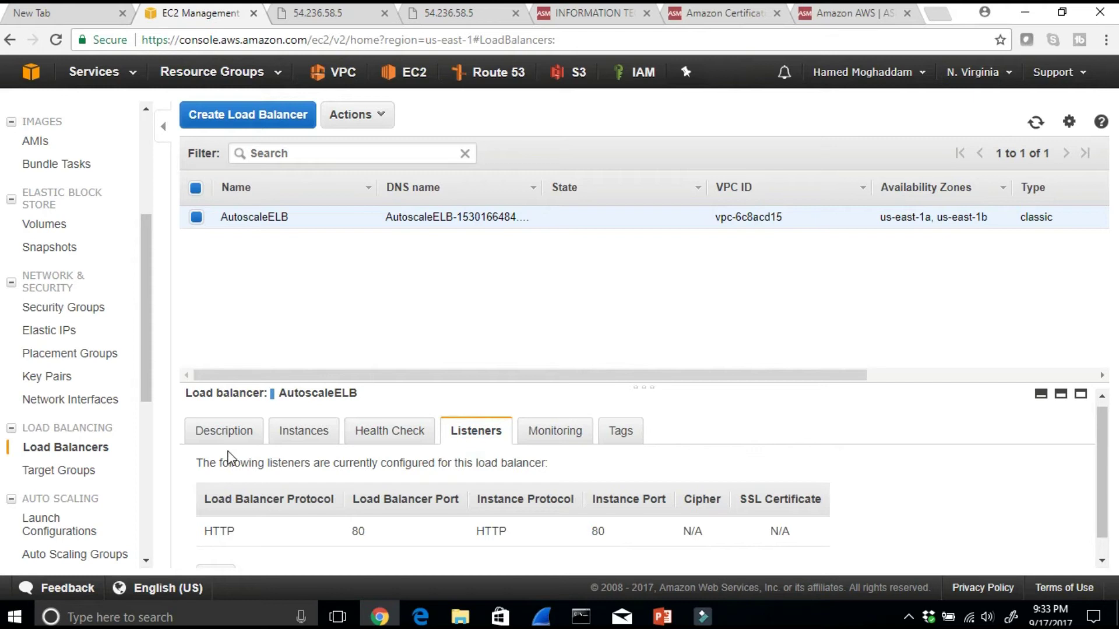
click(224, 434)
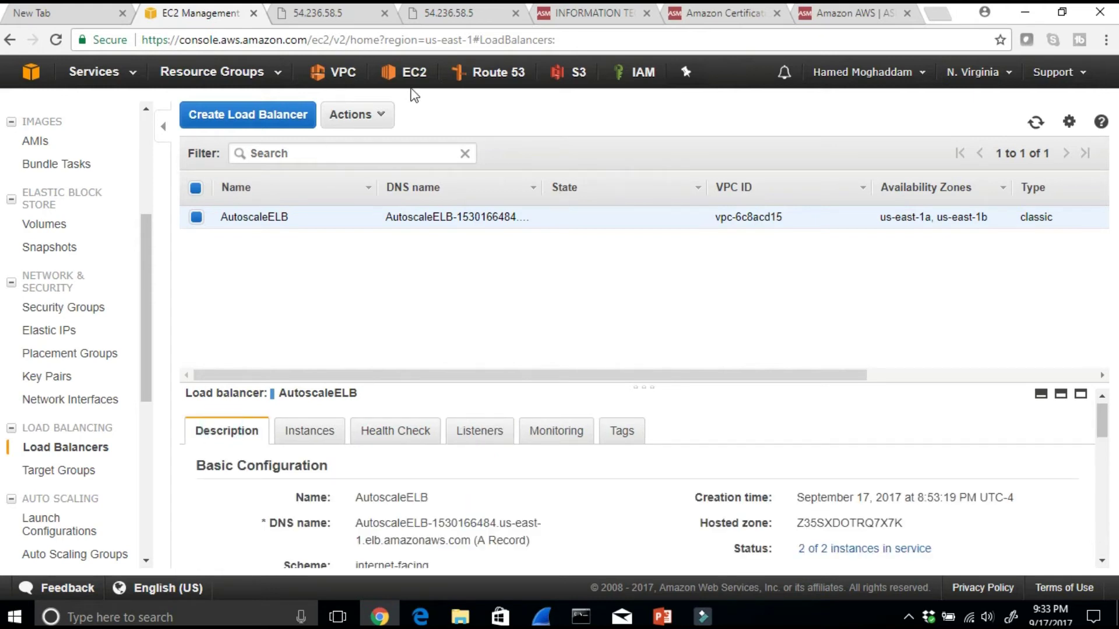
Return to the EC2 running instances and refresh the list to check the status checks of both Autoscaling instances
click(402, 72)
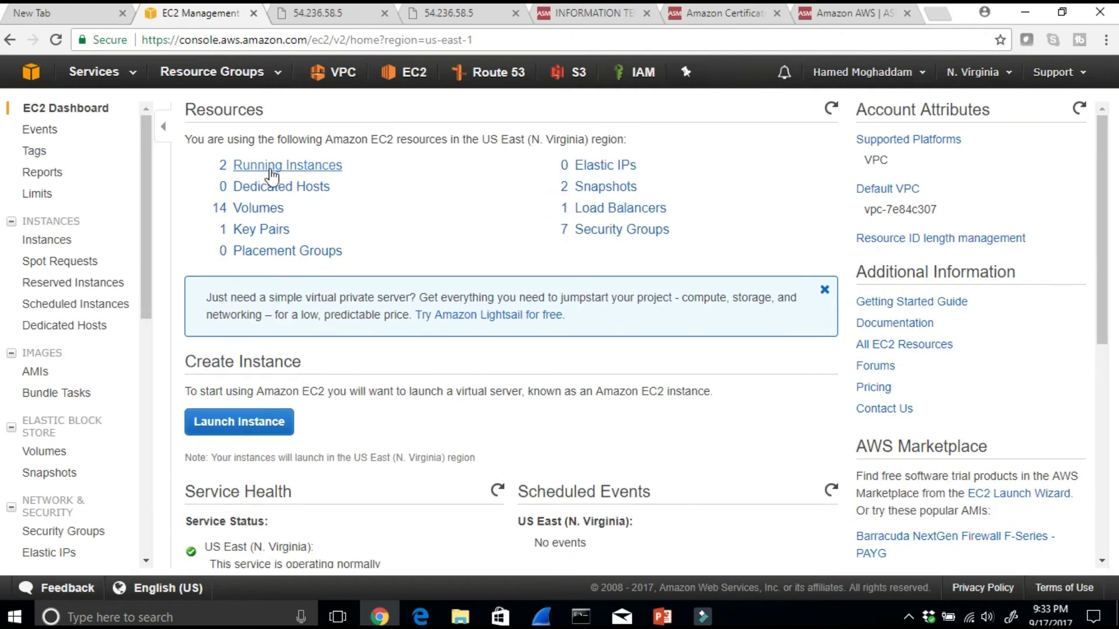
click(271, 169)
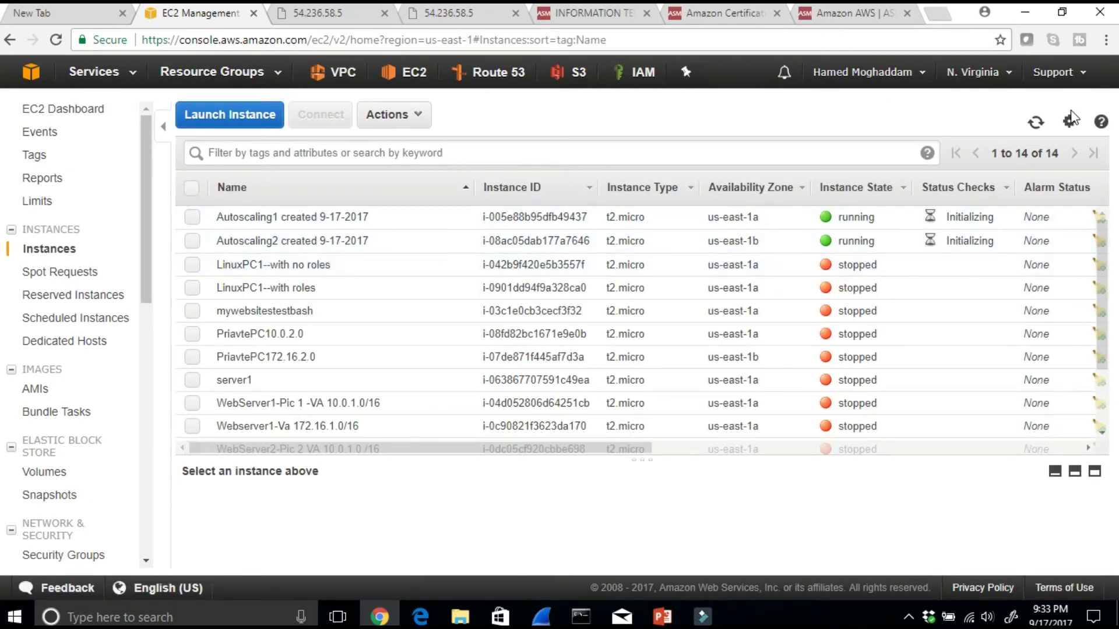
click(1041, 127)
click(1042, 129)
click(1042, 127)
View the existing launch configuration and open the list of Auto Scaling groups
drag(142, 276, 161, 459)
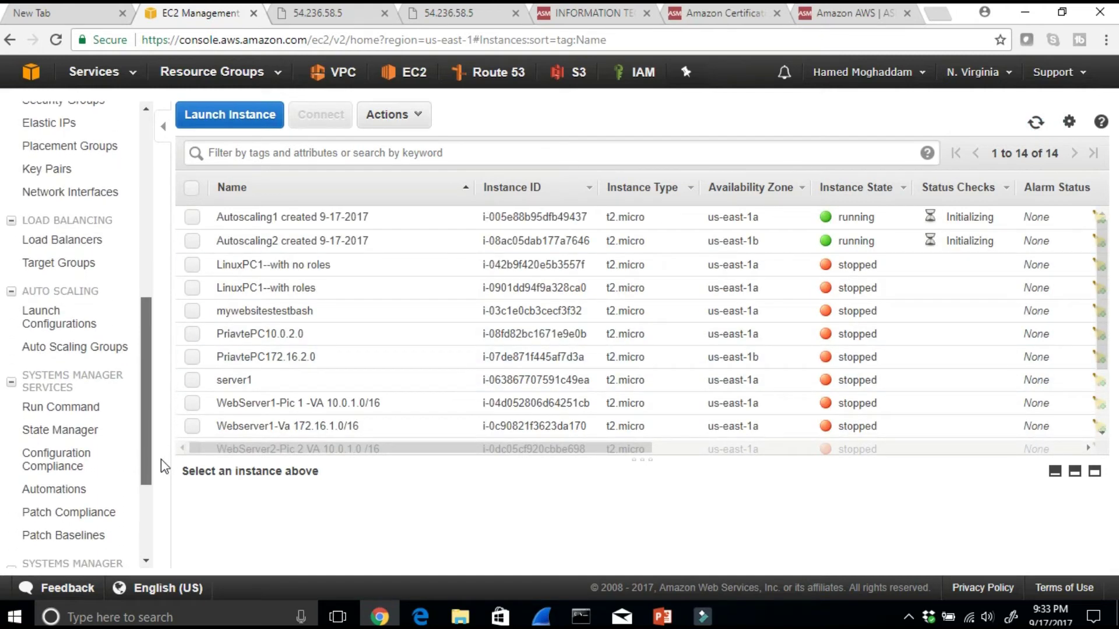
click(41, 326)
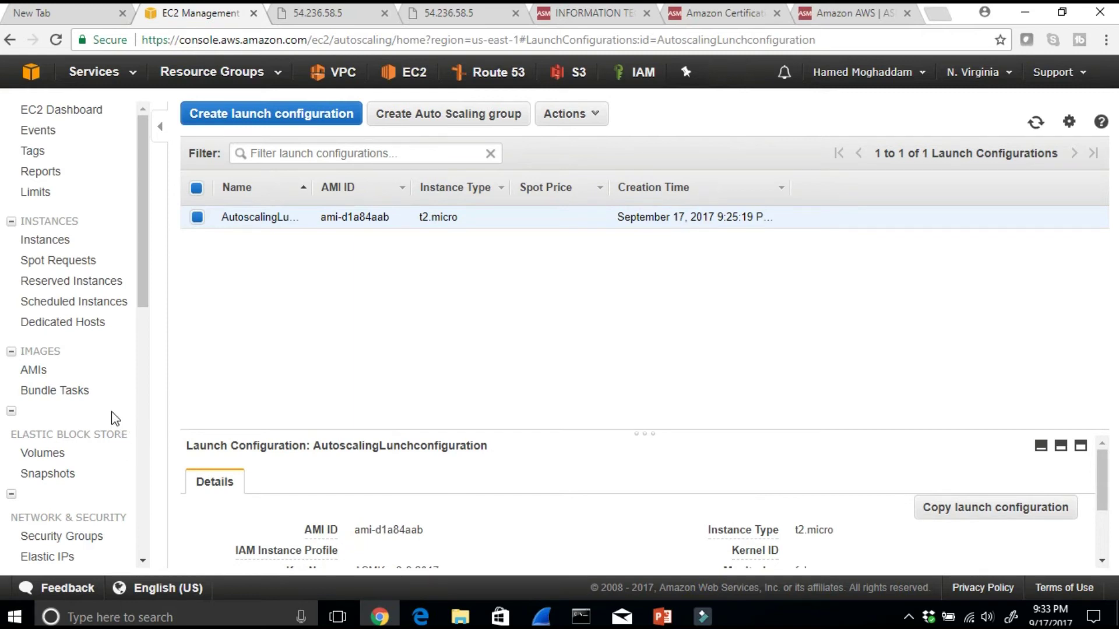
scroll(104, 443, down, 4)
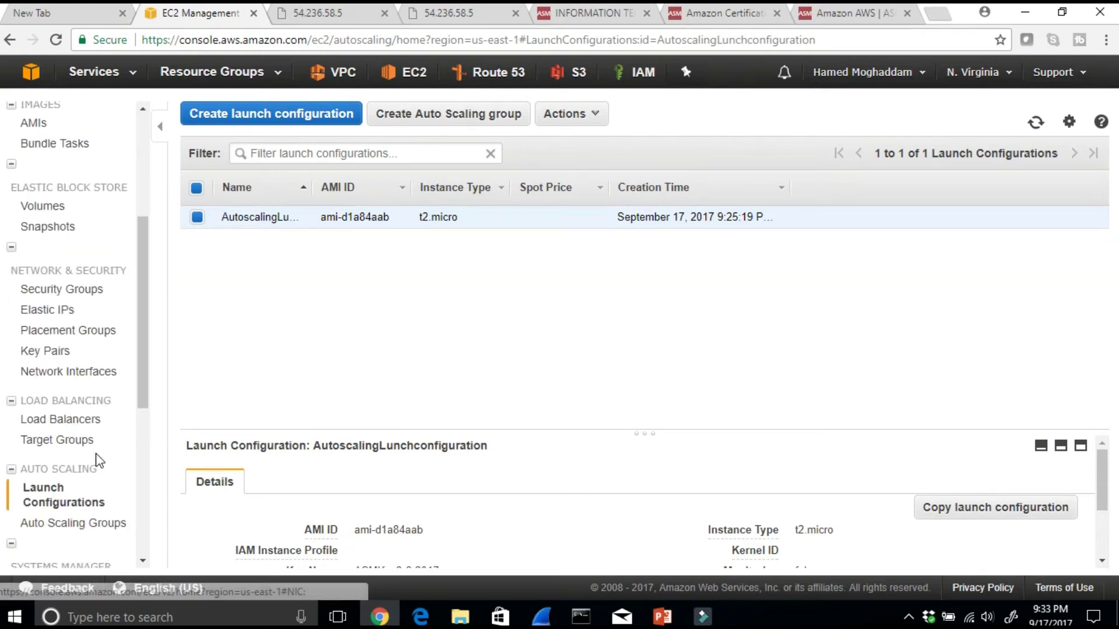
click(76, 523)
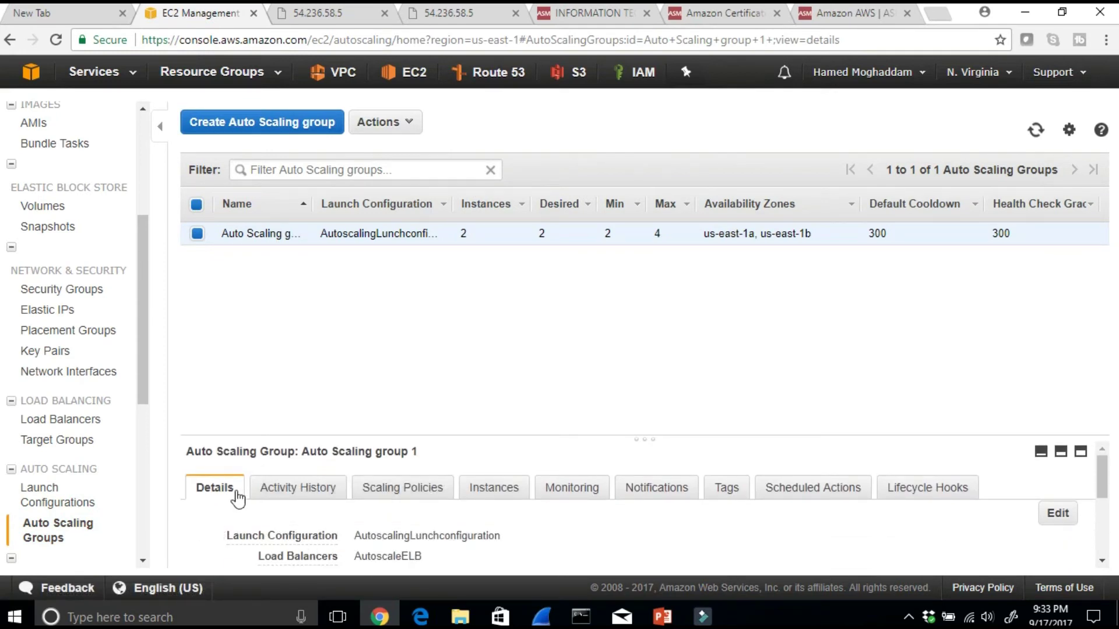
Review the activity history of Auto Scaling group 1 for its EC2 instance launches
click(314, 492)
scroll(477, 514, down, 3)
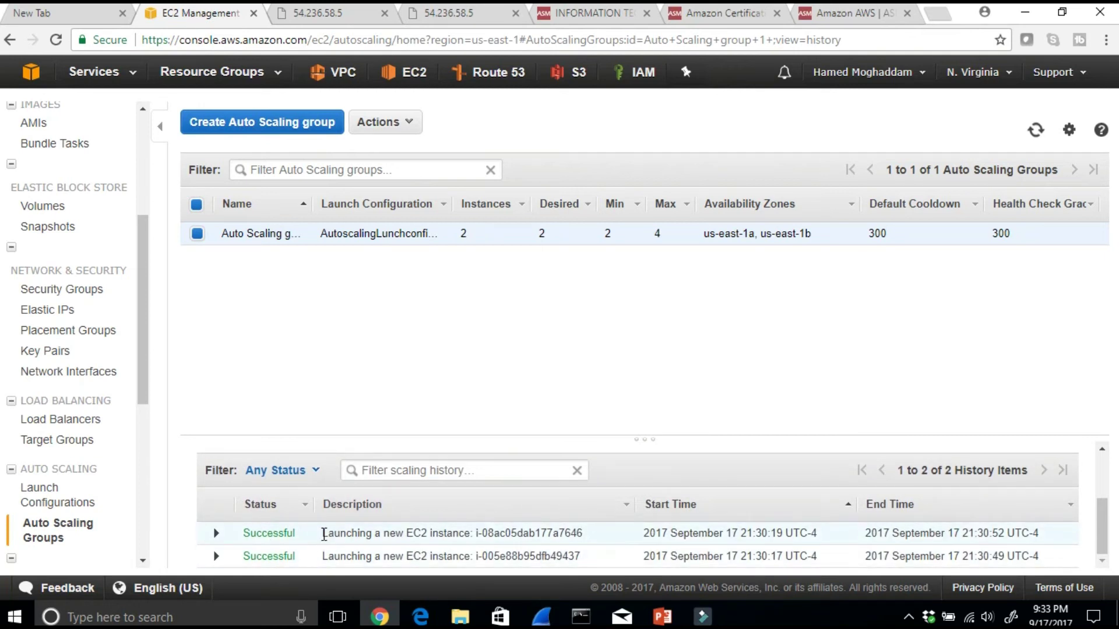
drag(332, 534, 593, 565)
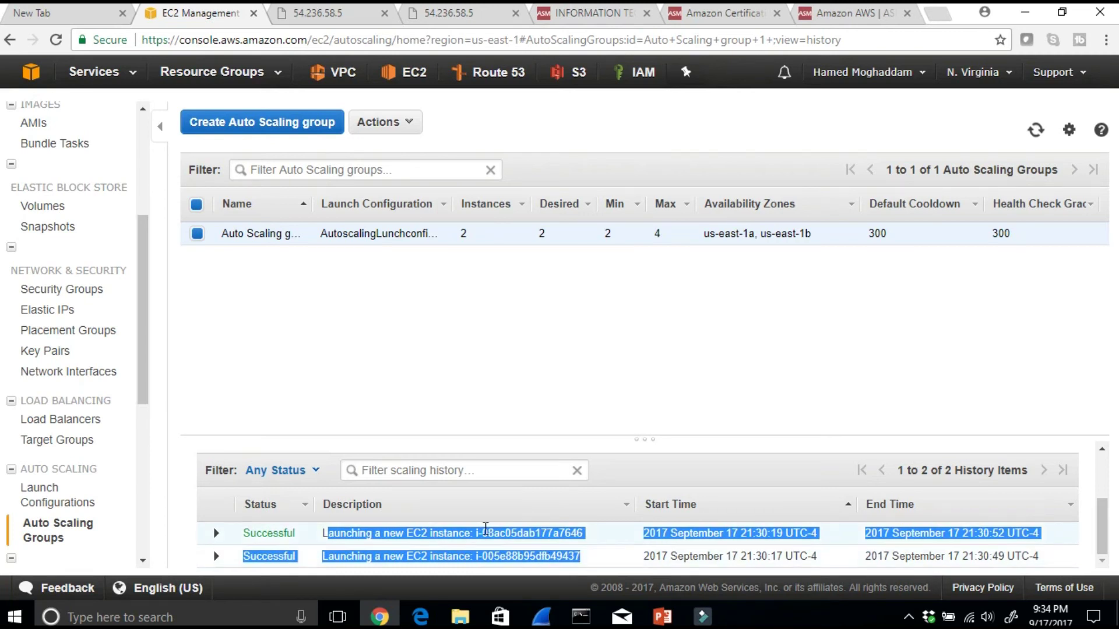
scroll(347, 506, up, 3)
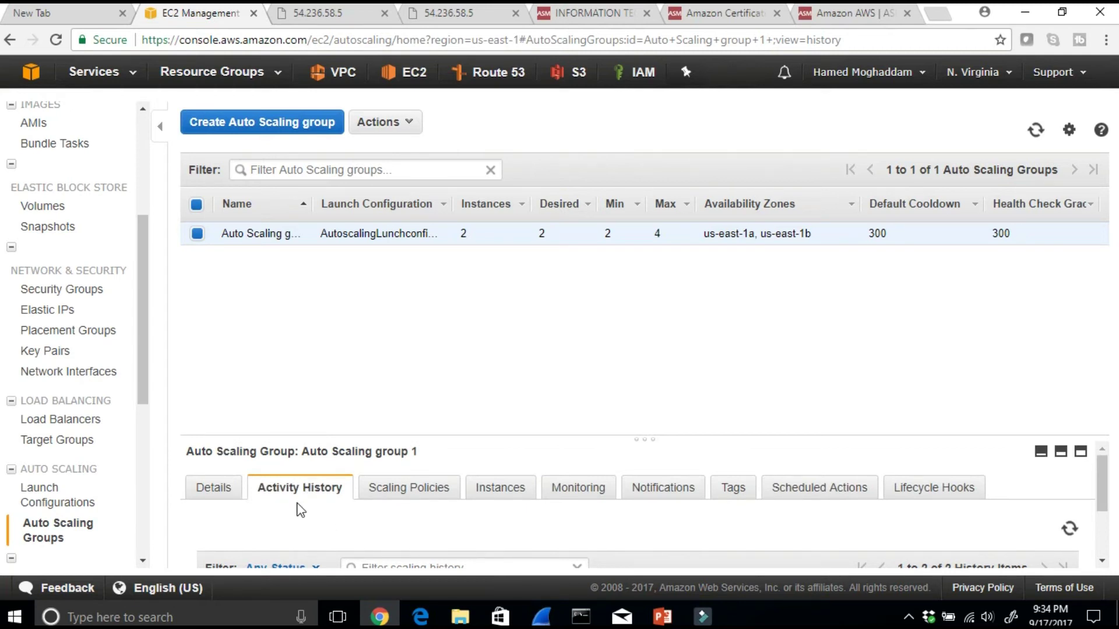
scroll(317, 504, down, 3)
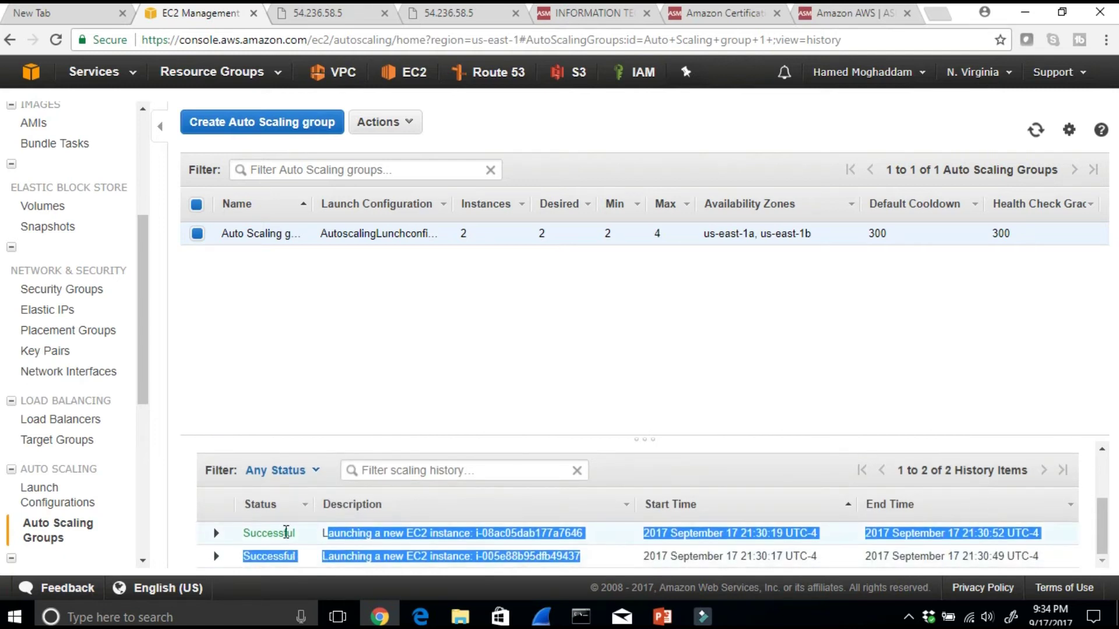
scroll(351, 541, up, 3)
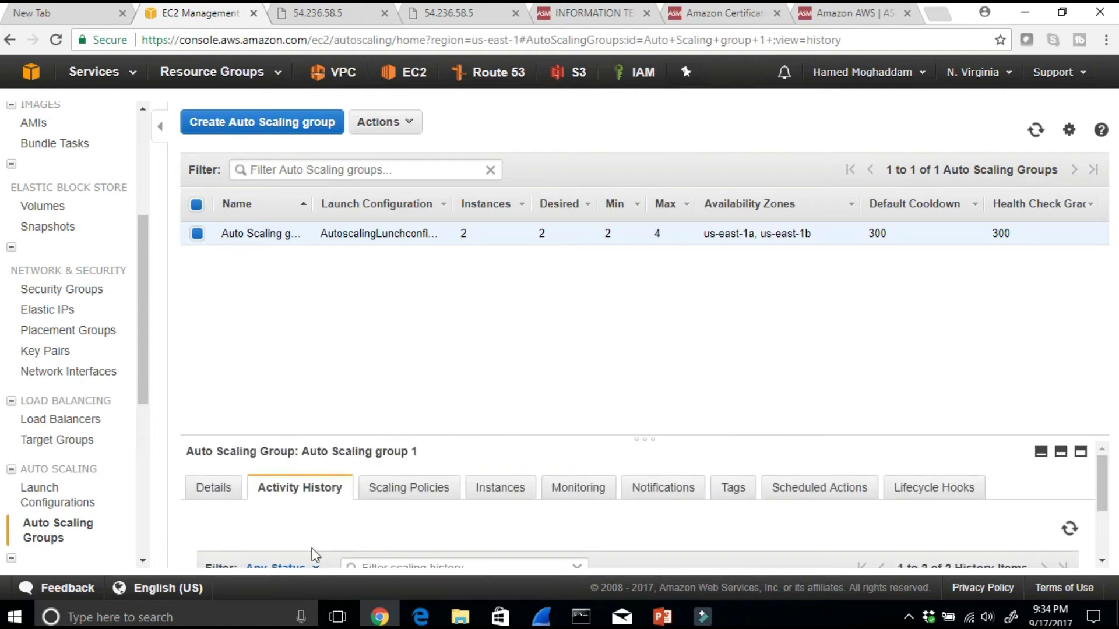
Review Auto Scaling group 1's Decrease Group Size and Increase Group Size scaling policies, including their CPU conditions
click(409, 490)
scroll(457, 509, down, 2)
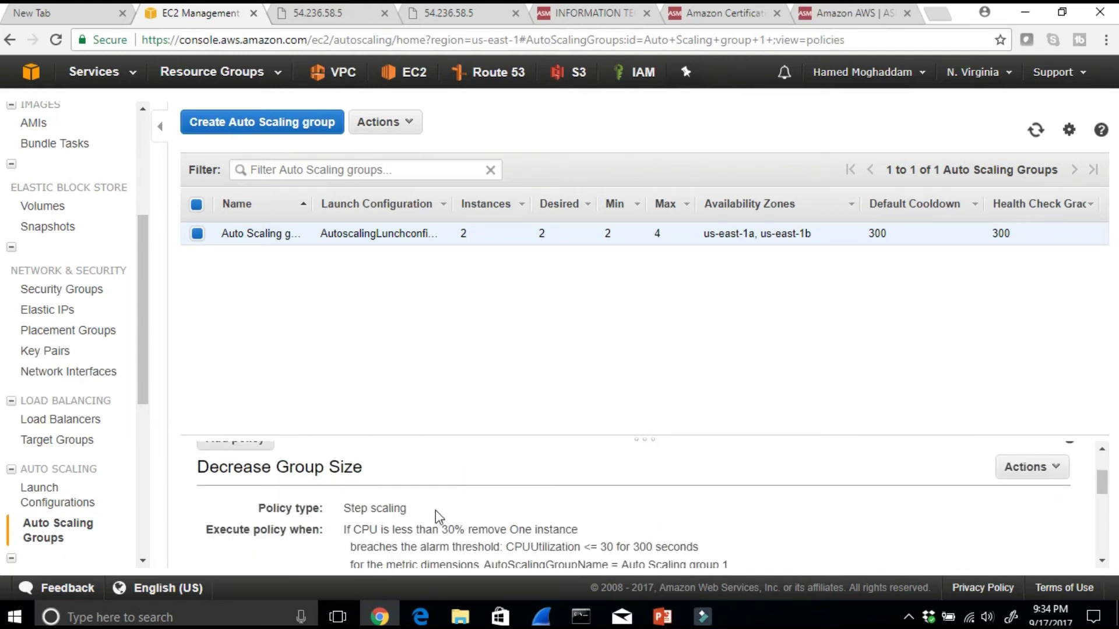
scroll(340, 490, up, 2)
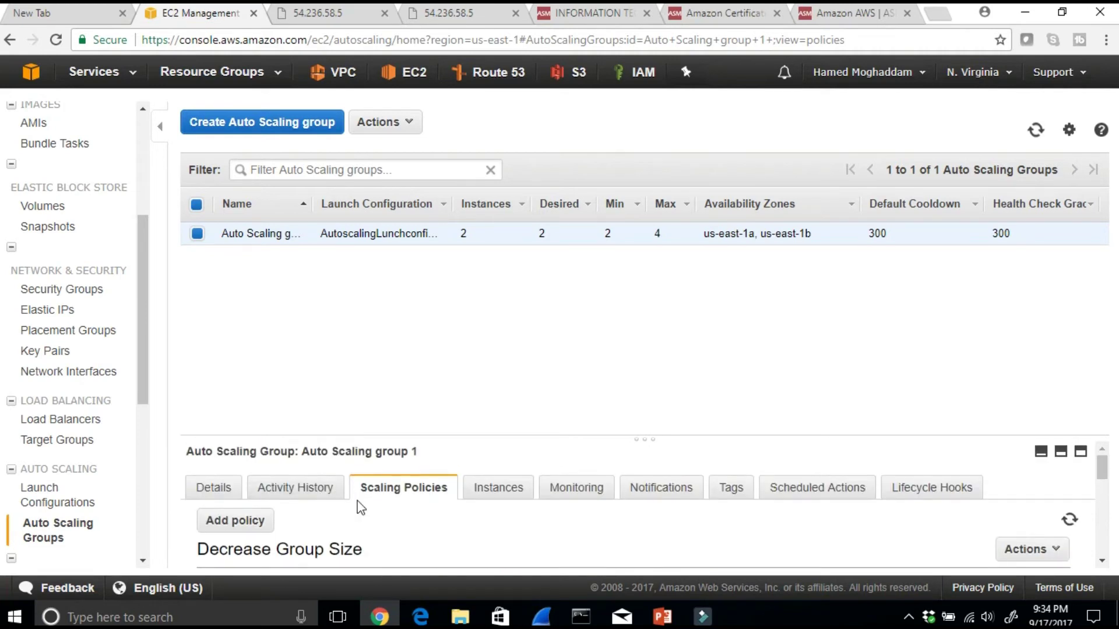
scroll(358, 506, down, 3)
scroll(383, 512, up, 3)
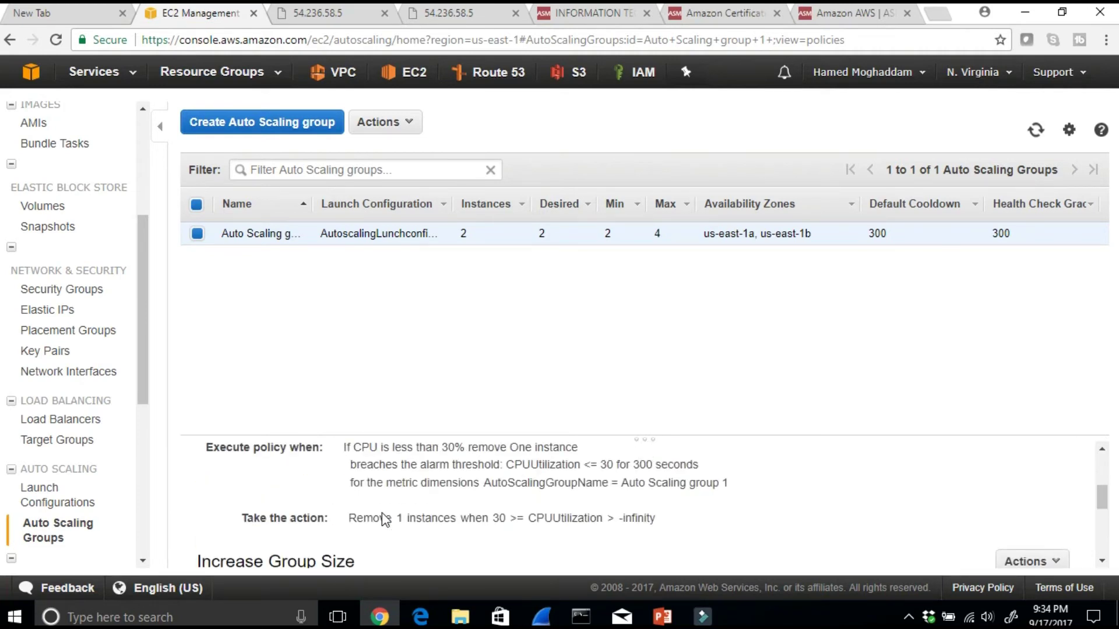
drag(369, 528, 548, 530)
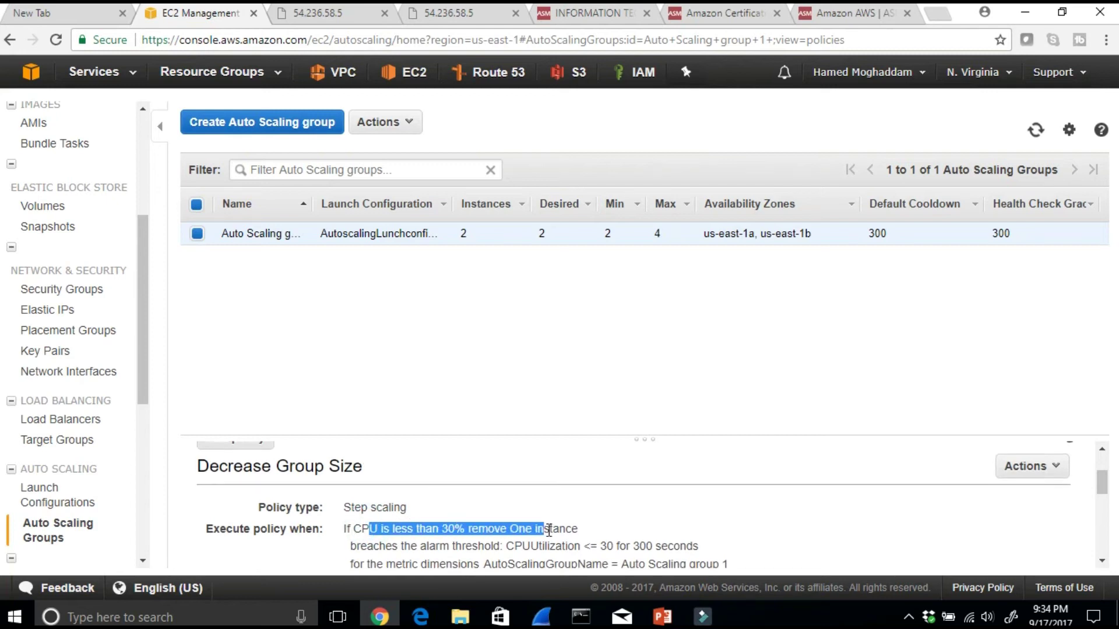
scroll(549, 530, down, 5)
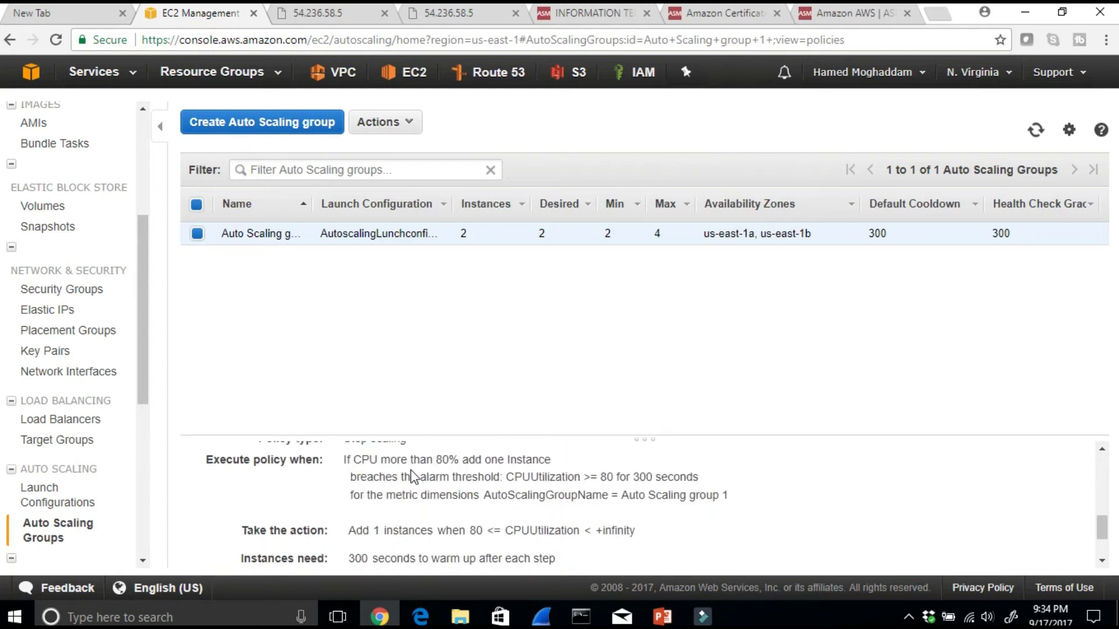
scroll(419, 475, up, 8)
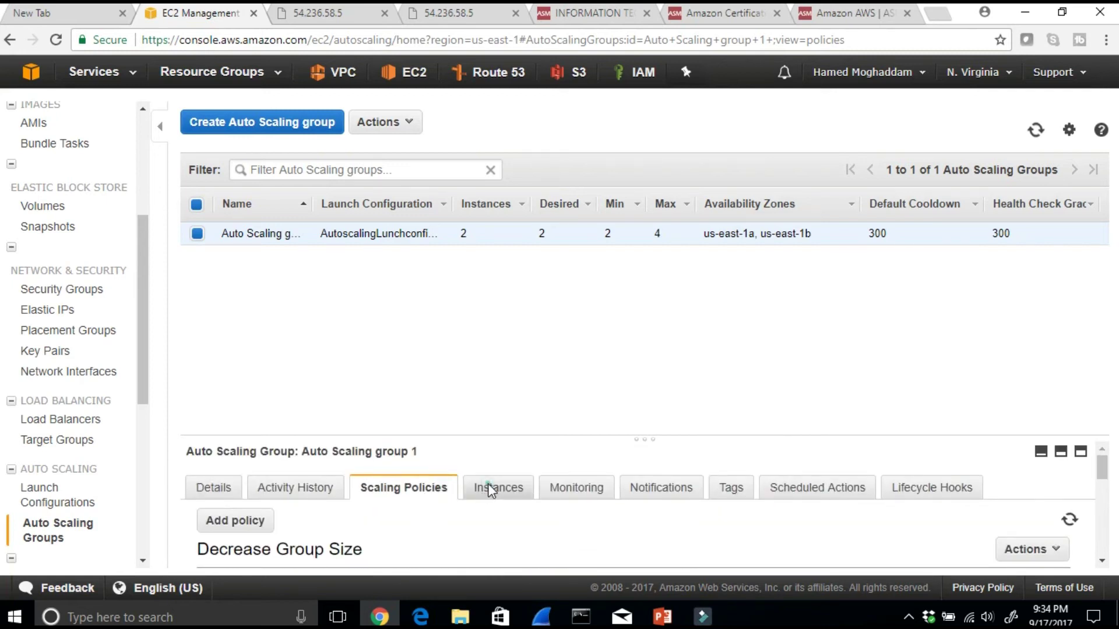
Check the availability zone and health status of each instance in Auto Scaling group 1
click(491, 489)
scroll(495, 500, down, 2)
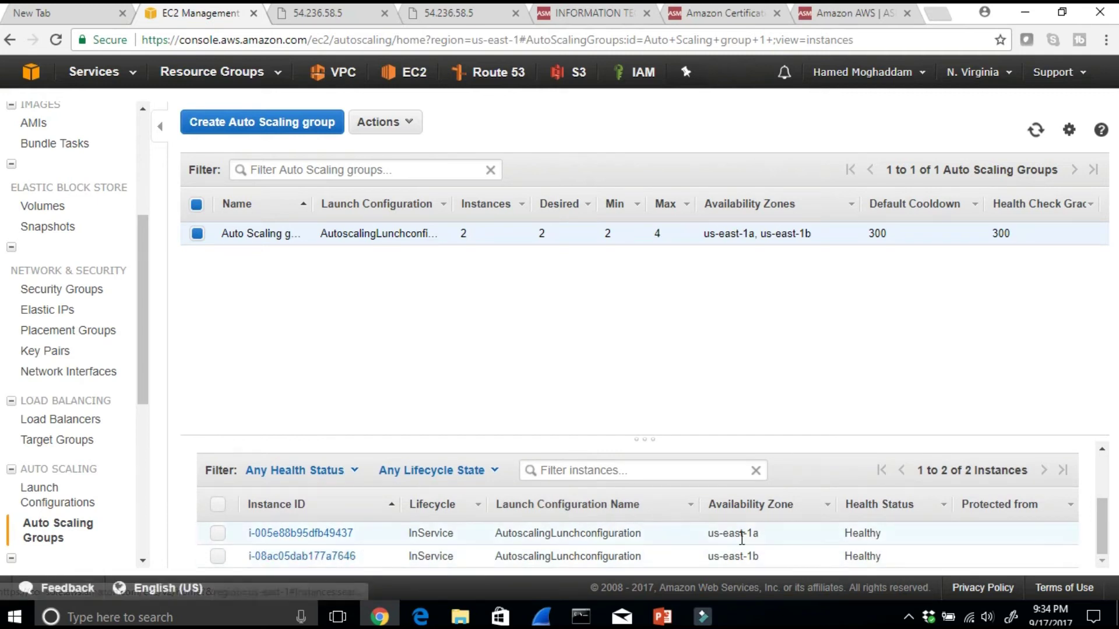
click(715, 534)
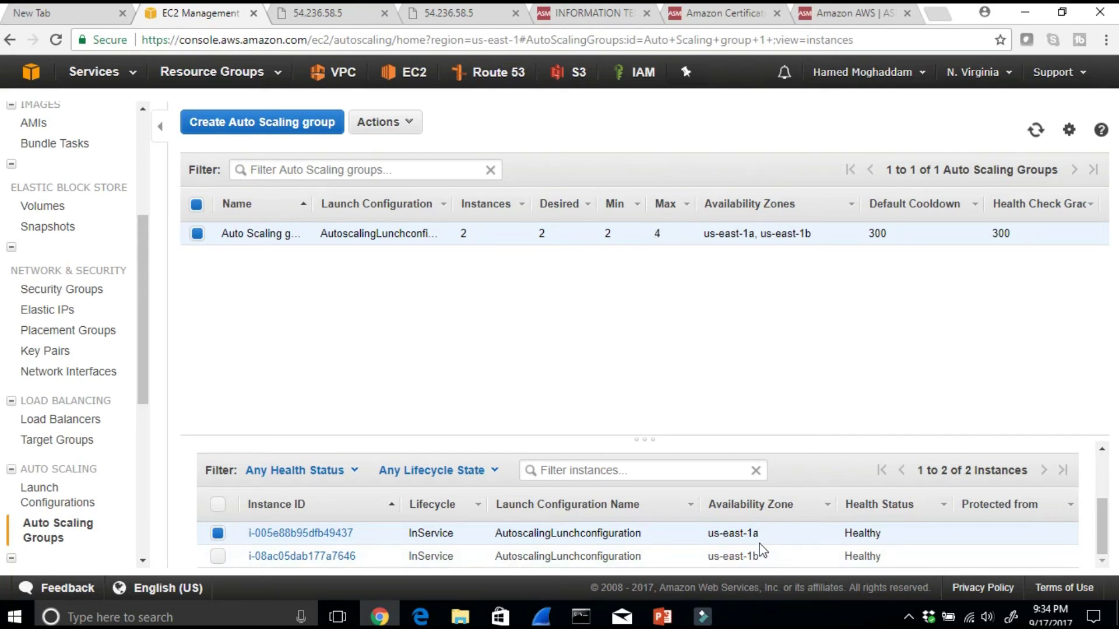
scroll(742, 525, up, 3)
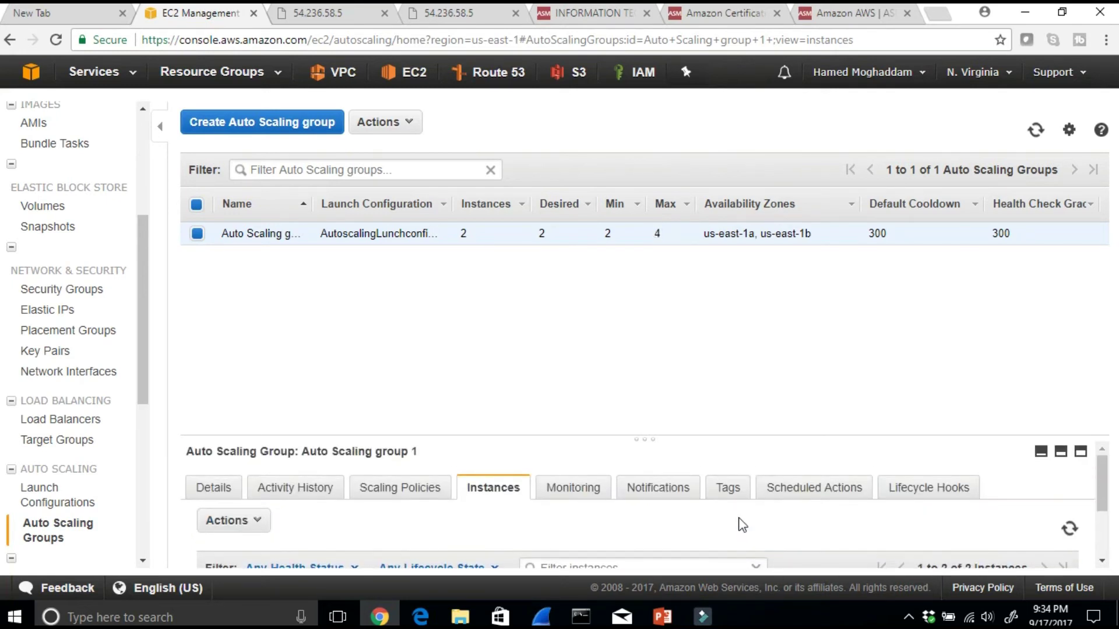
Look through Auto Scaling group 1's monitoring and notifications, then go back to its activity history
click(564, 490)
scroll(562, 524, down, 2)
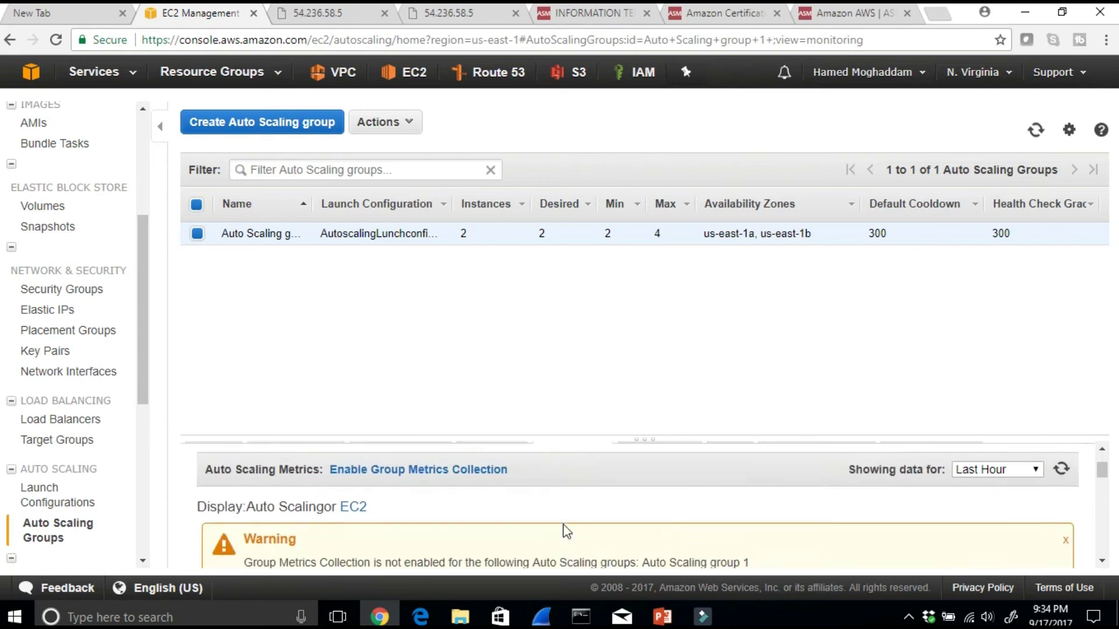
scroll(564, 528, up, 2)
click(647, 492)
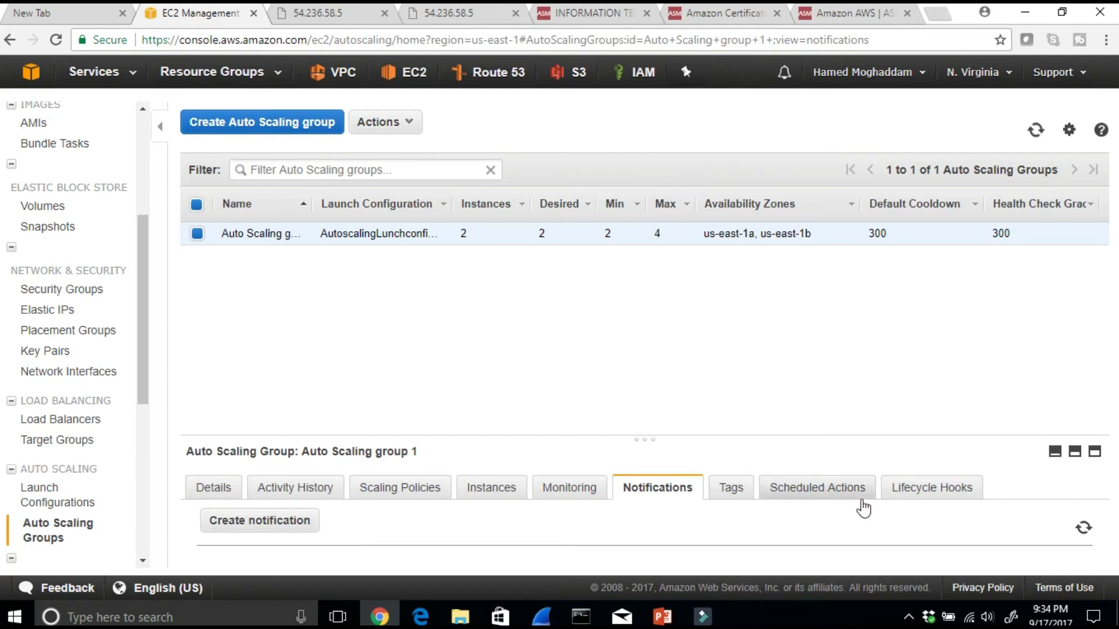
click(298, 491)
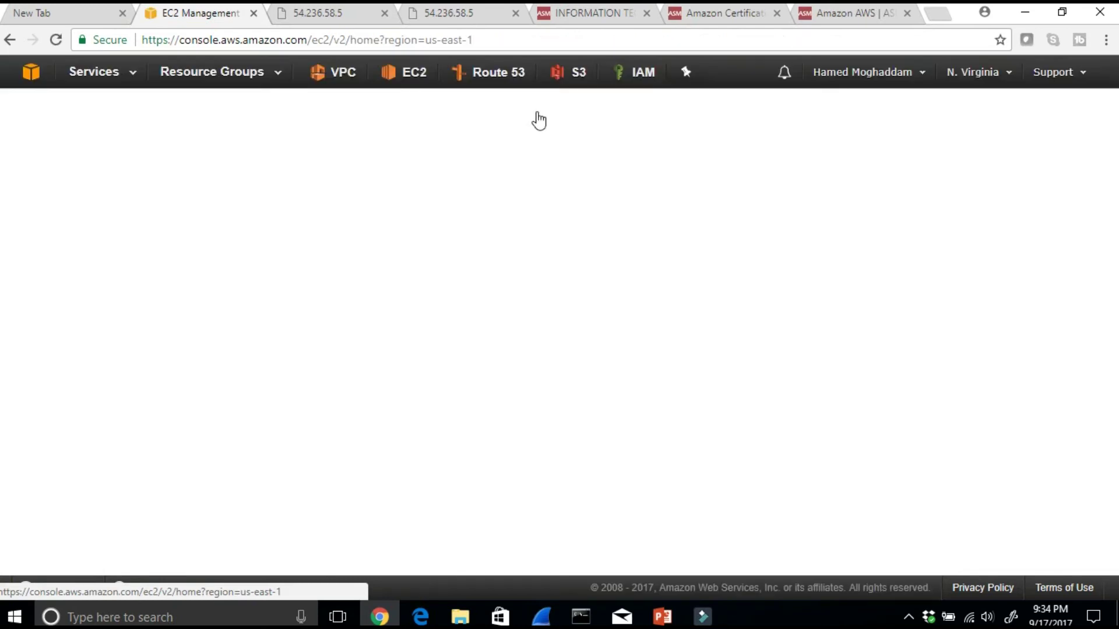
Reopen the EC2 running instances list and refresh it to check the Autoscaling instances' status checks again
click(273, 166)
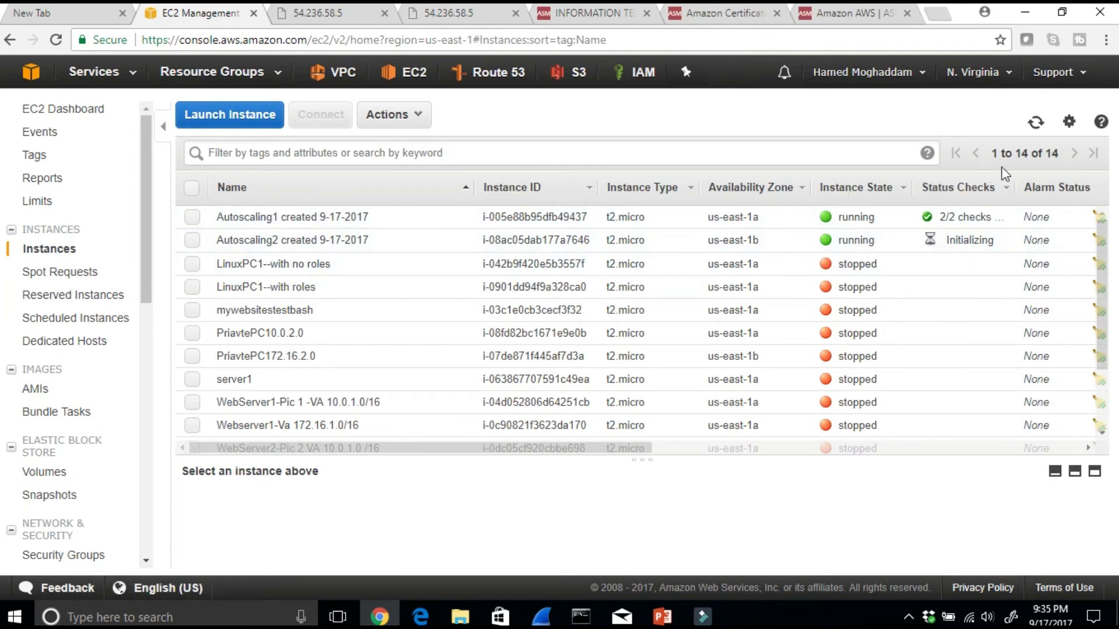
click(1035, 125)
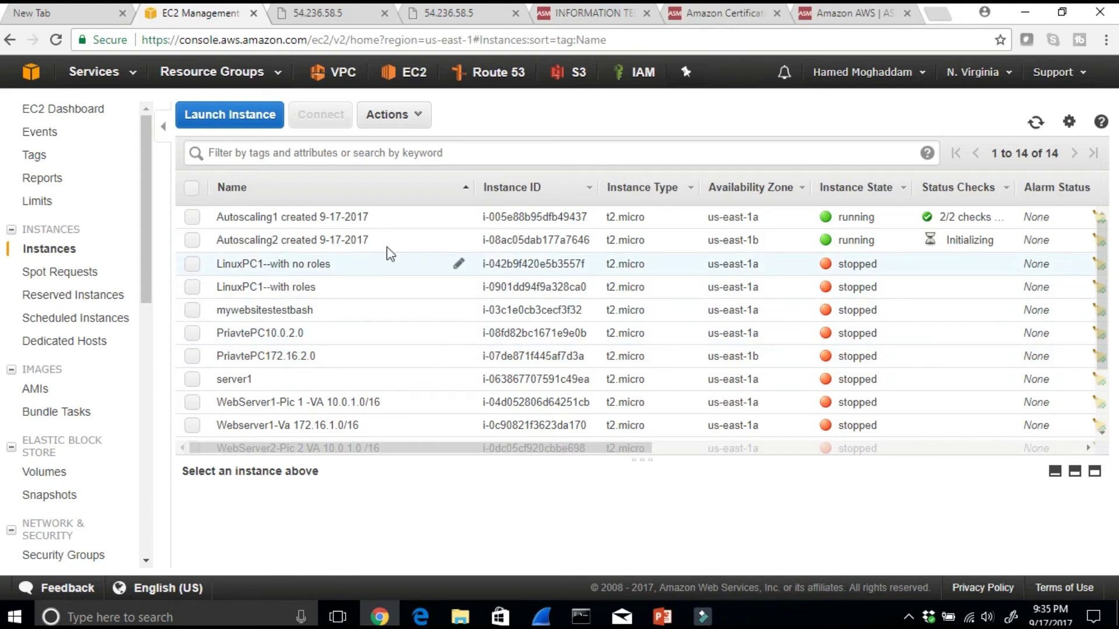
scroll(529, 263, down, 2)
scroll(530, 331, up, 2)
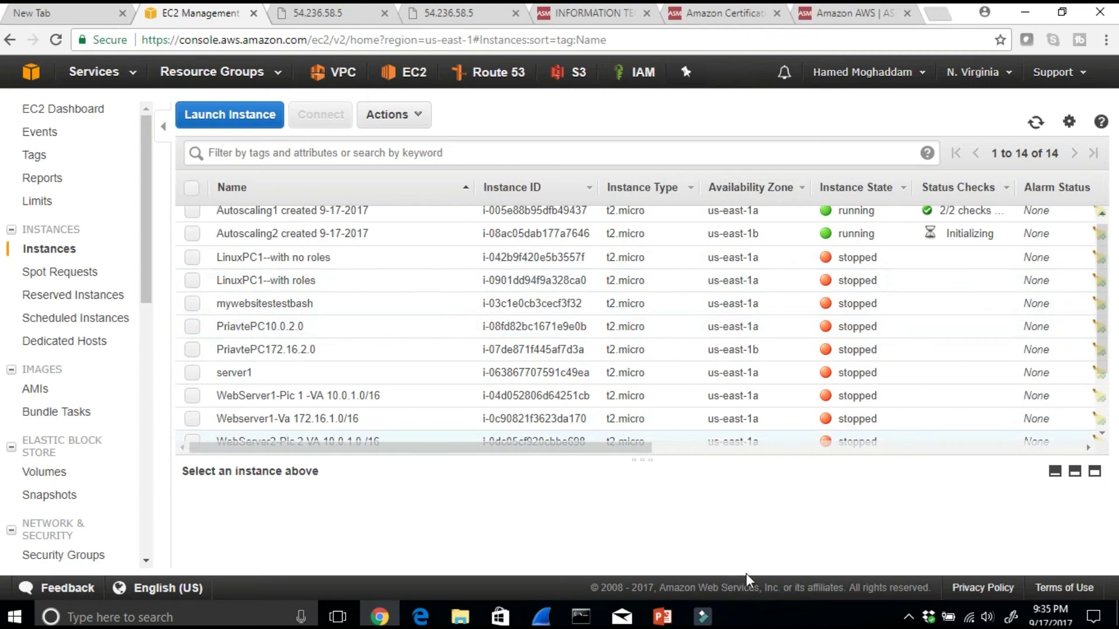
Switch to PowerPoint, read Step 23 about testing the load balancer's DNS name, and return to the EC2 console in Chrome
click(662, 616)
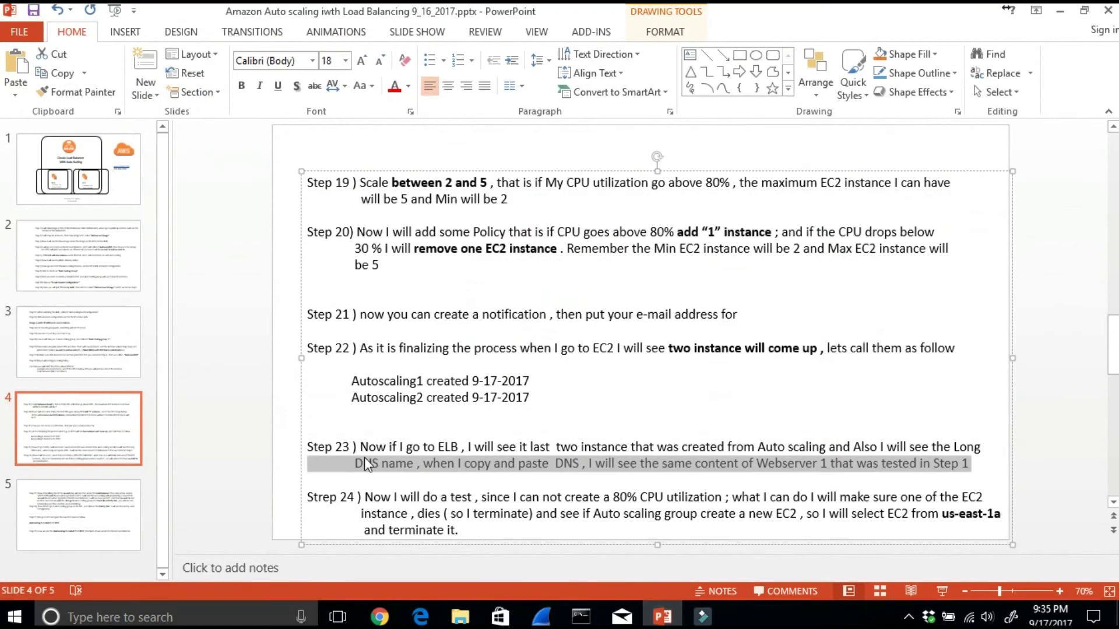
drag(361, 447, 736, 438)
drag(804, 441, 988, 454)
drag(418, 464, 983, 465)
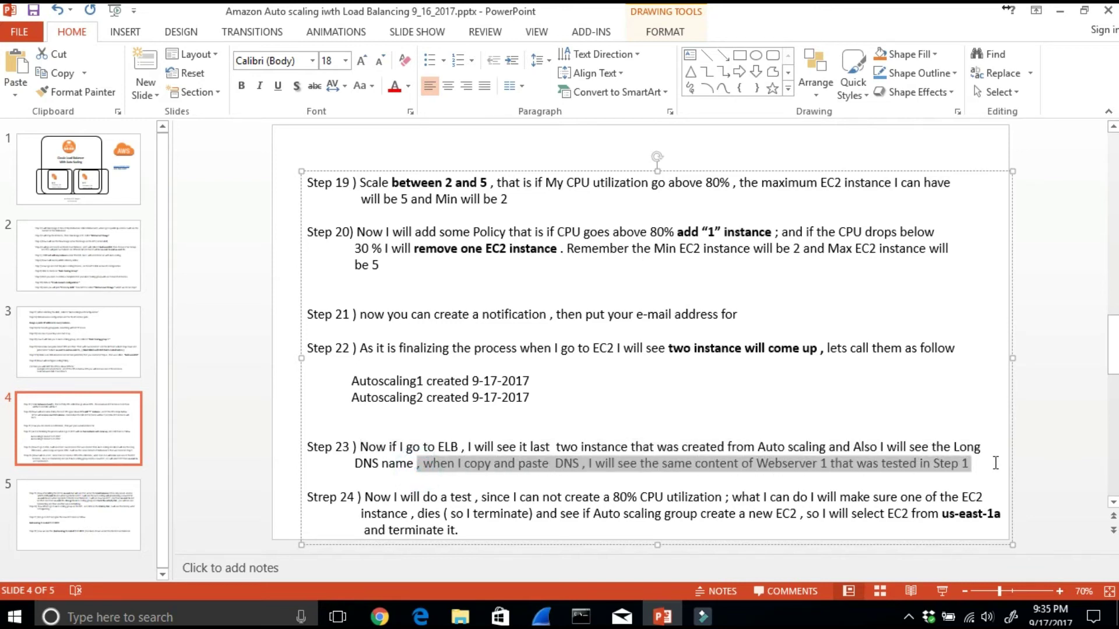
click(1069, 13)
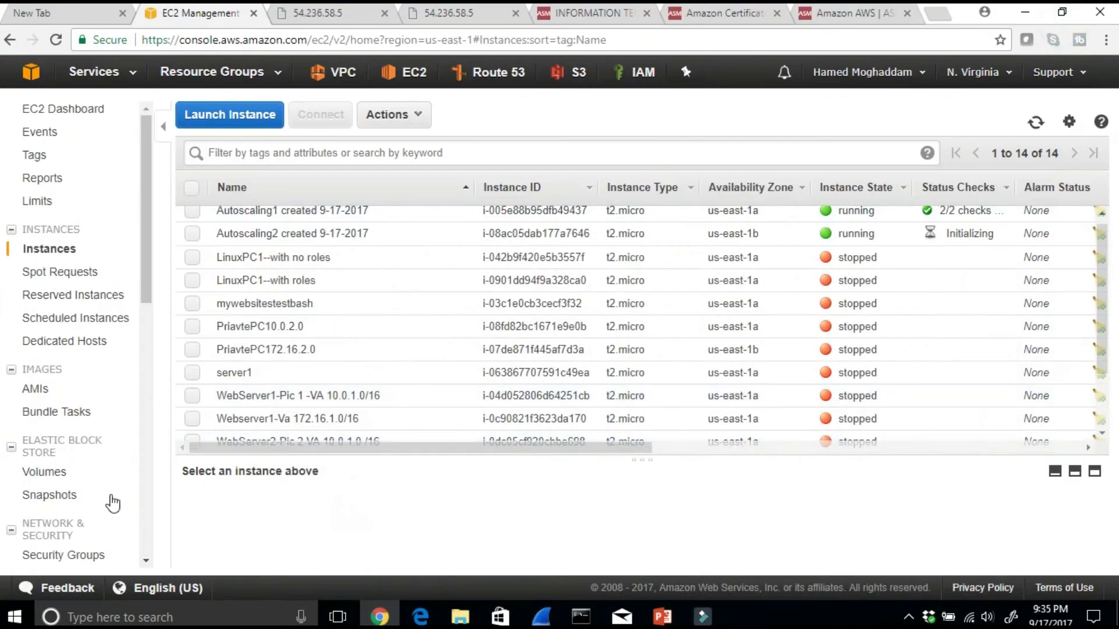
Open the Load Balancers list and copy the DNS name of AutoscaleELB
drag(141, 274, 132, 396)
click(69, 402)
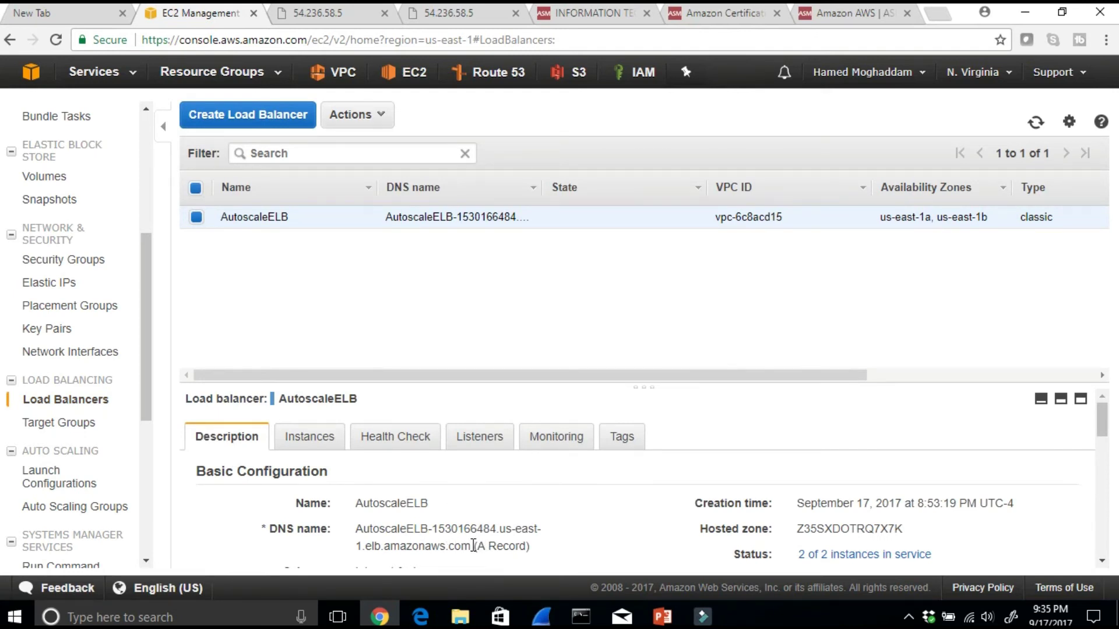
drag(473, 546, 356, 533)
right_click(382, 530)
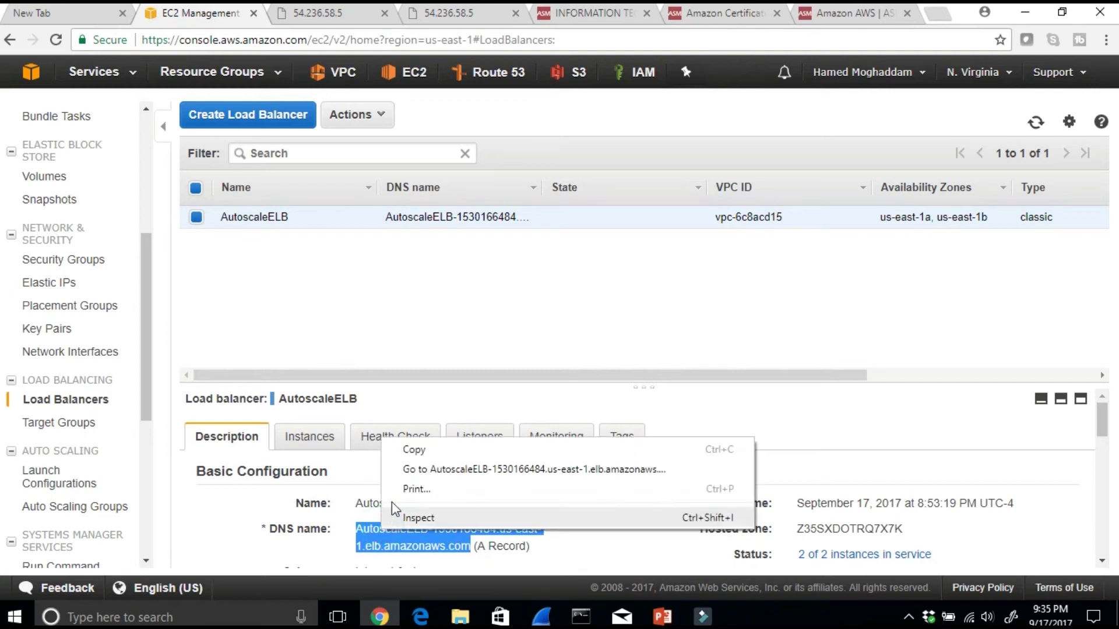
click(409, 449)
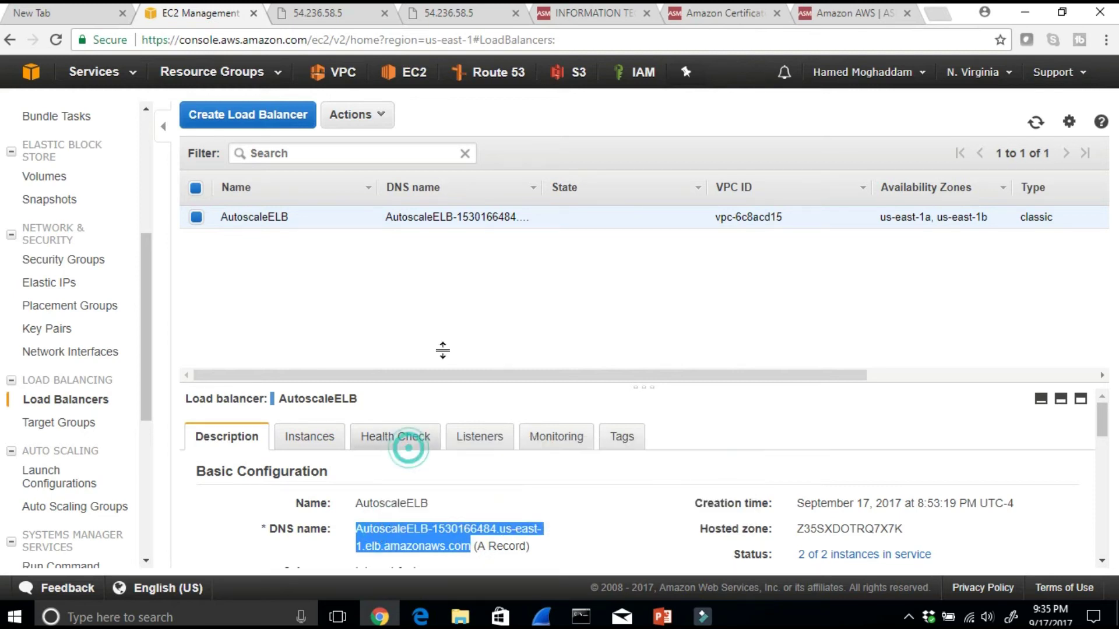
Load the copied AutoscaleELB DNS name in a new browser tab
click(938, 12)
right_click(526, 37)
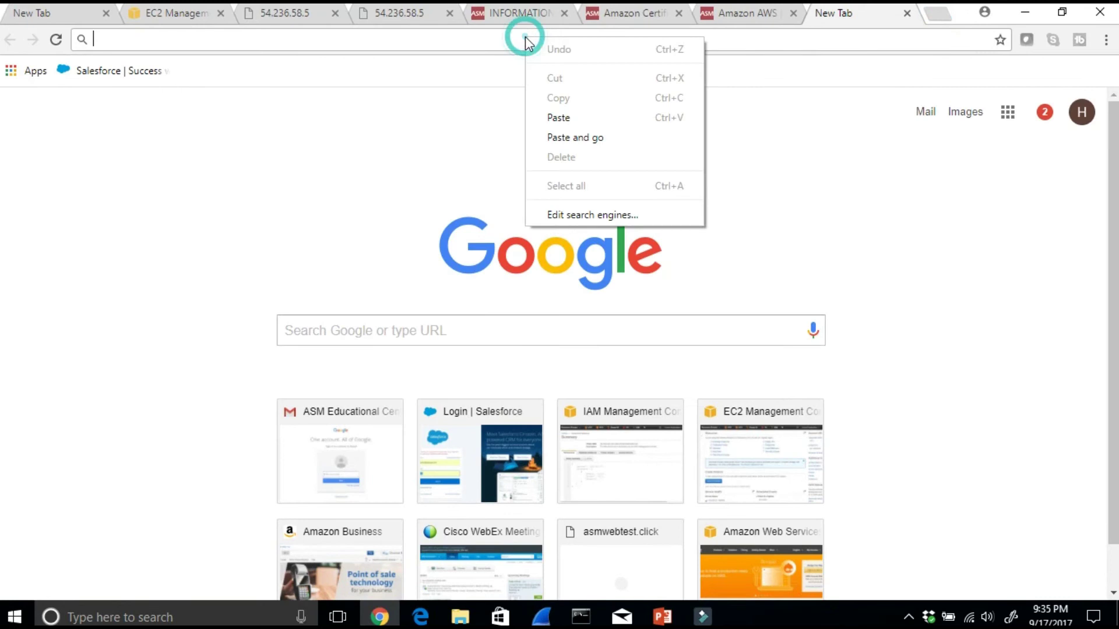
click(558, 138)
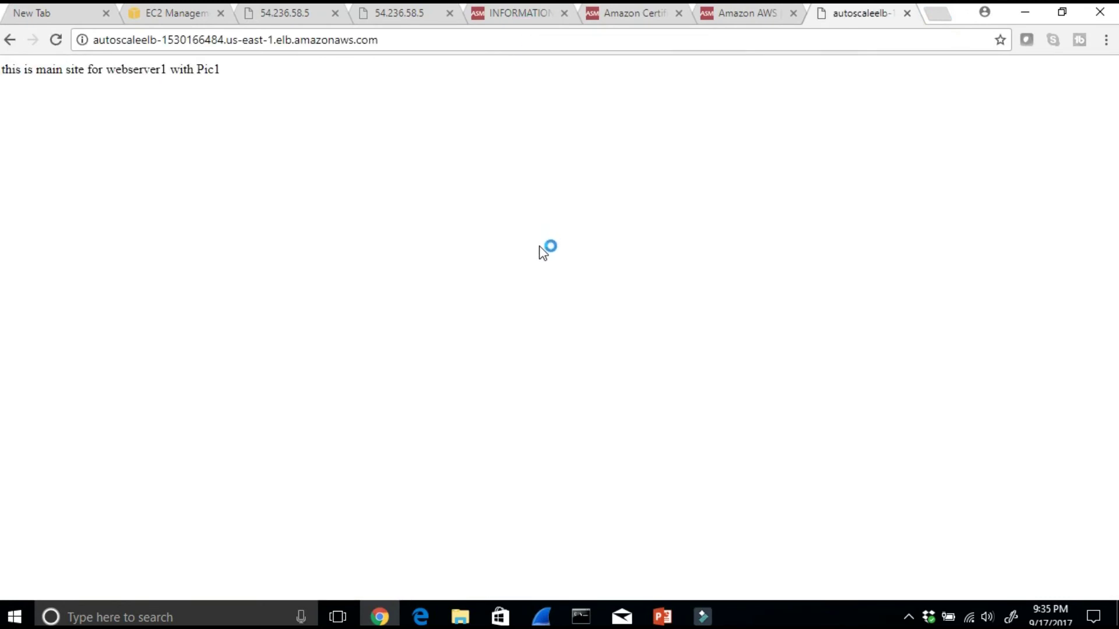
Compare the page text served by AutoscaleELB with the webserver test page at 54.236.58.5
drag(236, 67, 2, 61)
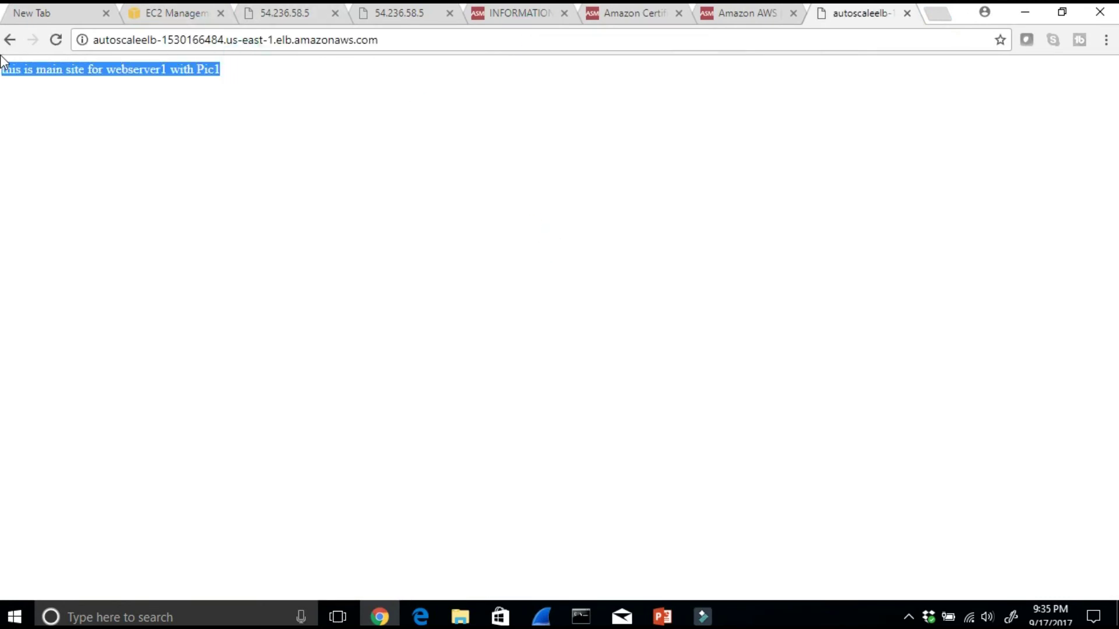
click(278, 19)
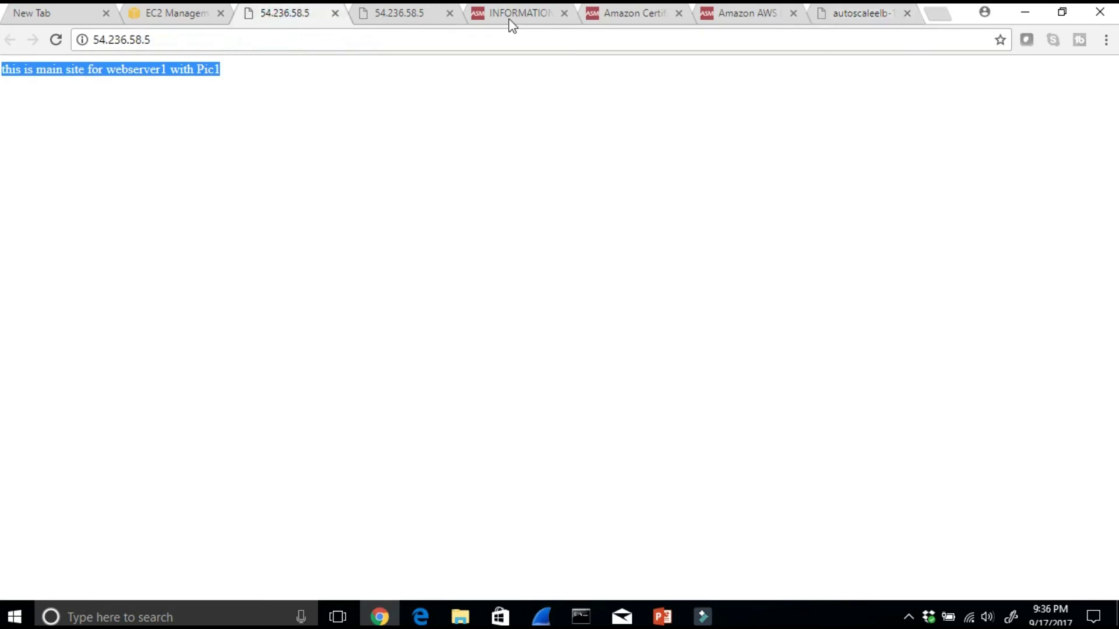
click(824, 10)
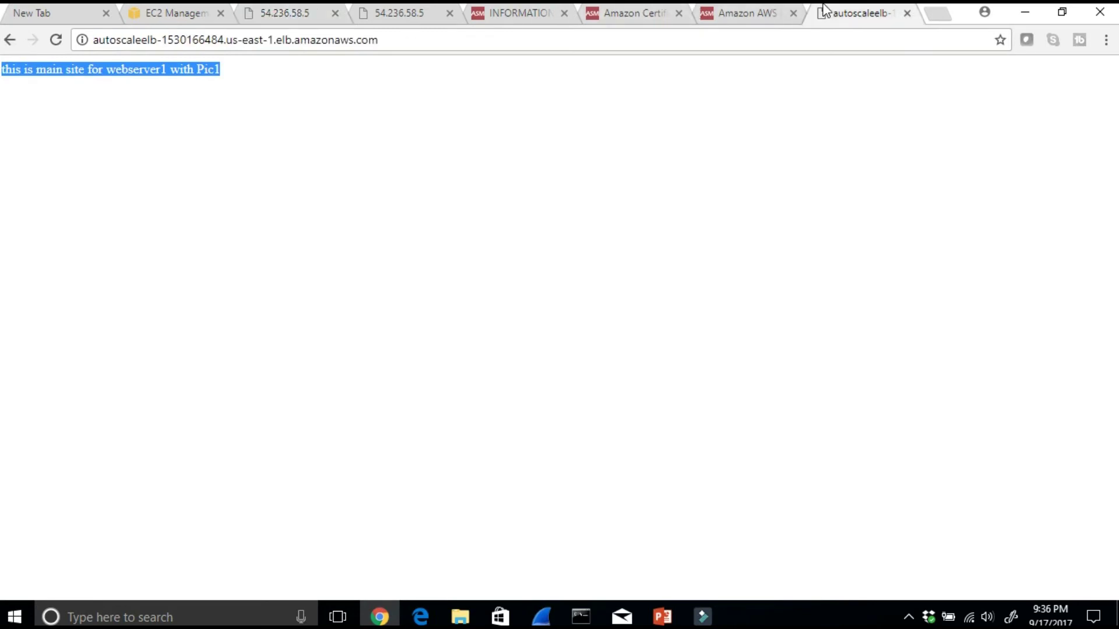
Reload the AutoscaleELB page several times to retest the load balancer's response
click(58, 45)
click(62, 43)
click(63, 43)
click(61, 39)
Switch to PowerPoint, view the Classic Load Balancer With Auto Scaling diagram on slide 1, and return to Chrome
click(662, 616)
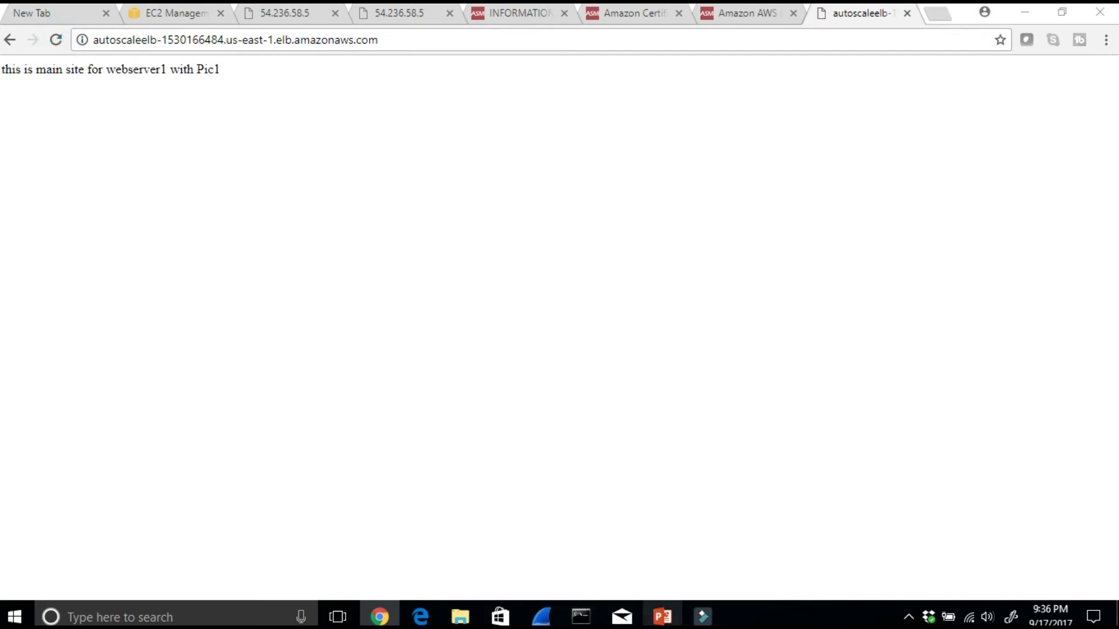
click(99, 169)
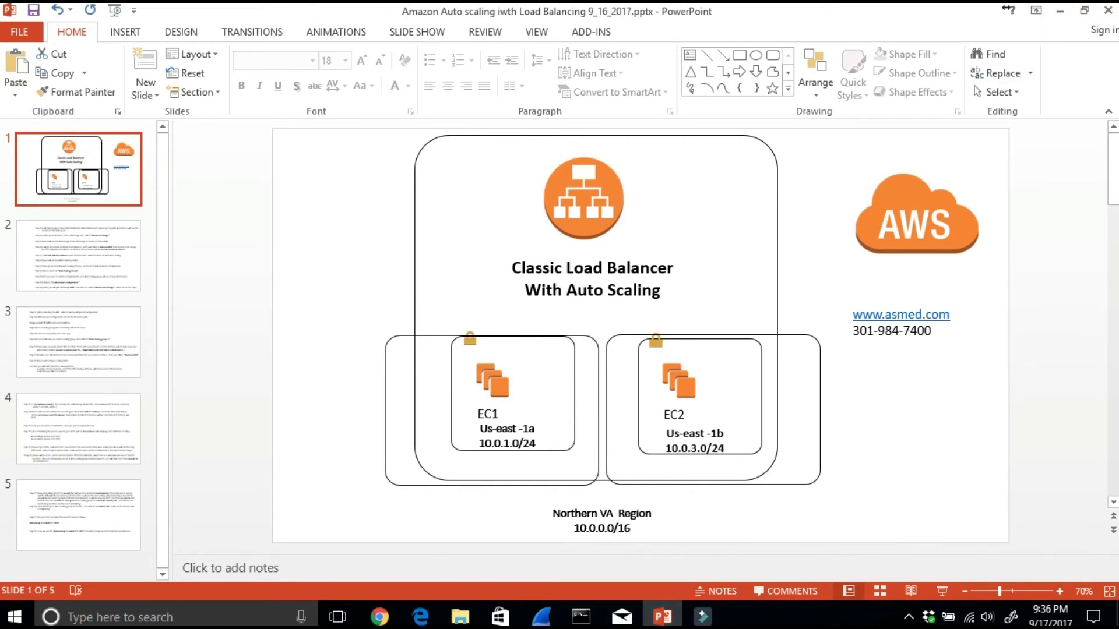
click(1061, 13)
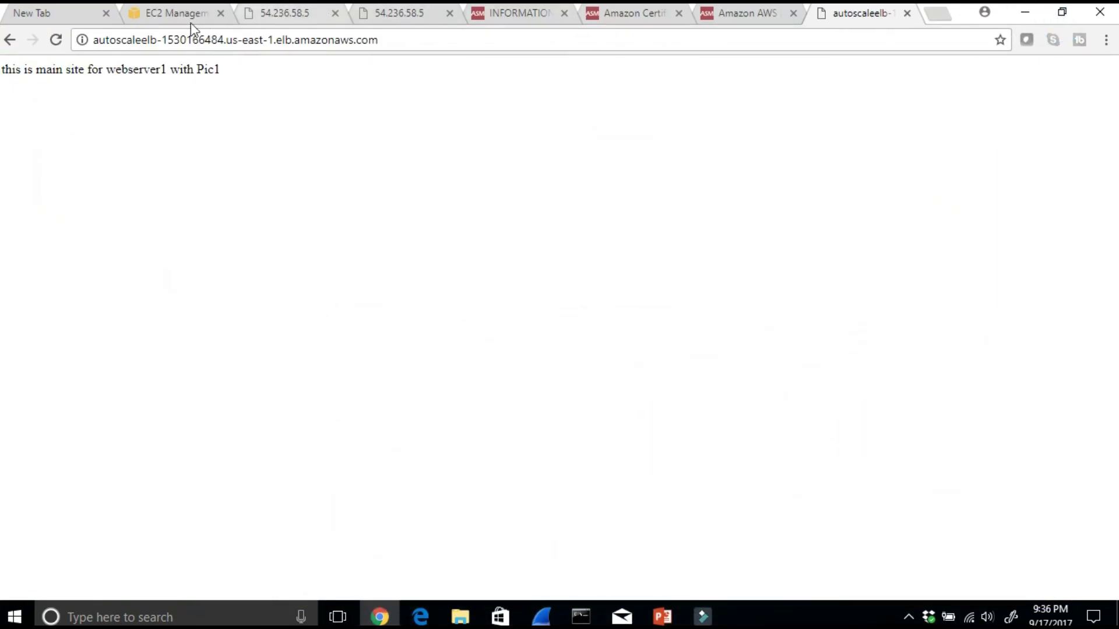
Check the instances registered with AutoscaleELB in the EC2 console, including their availability zones and status
click(157, 16)
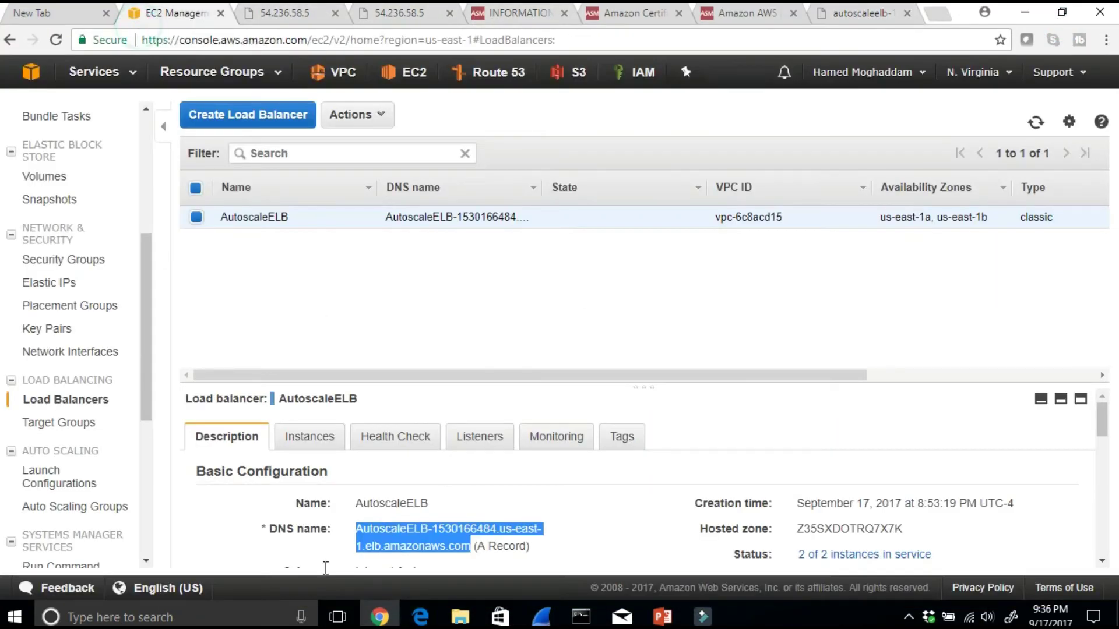
click(300, 438)
scroll(575, 487, down, 2)
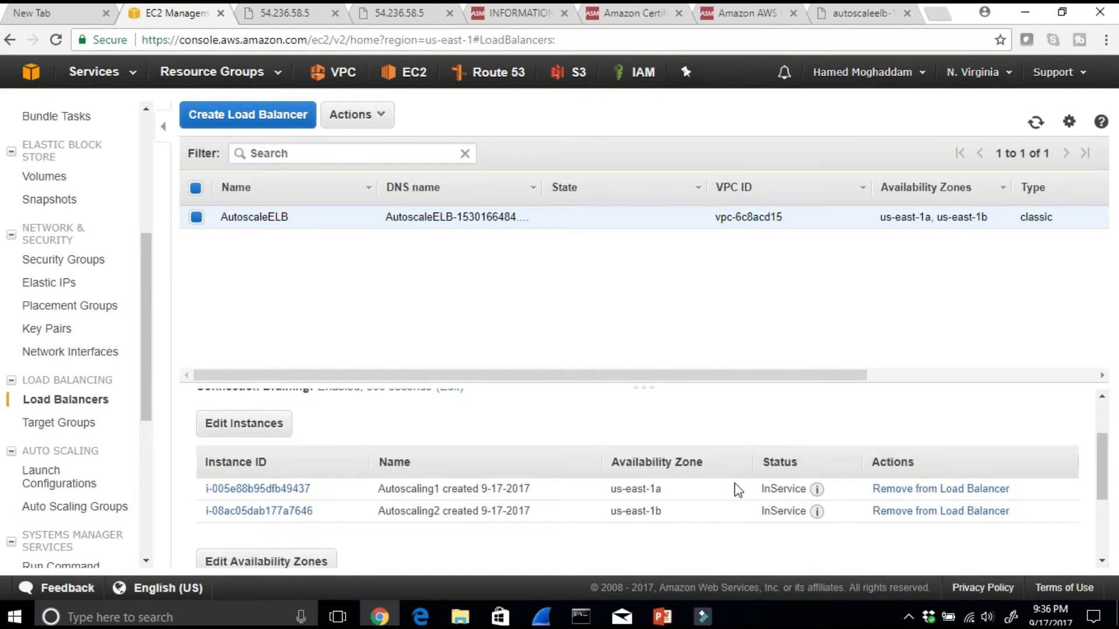
scroll(729, 484, up, 2)
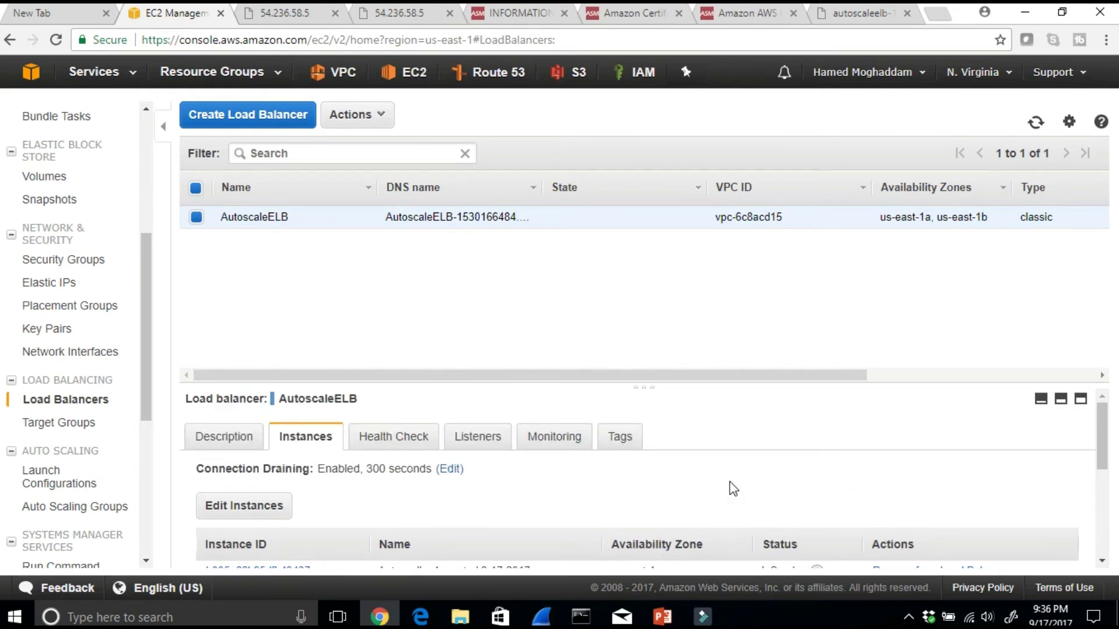
Open the list of running EC2 instances from the EC2 dashboard
click(403, 71)
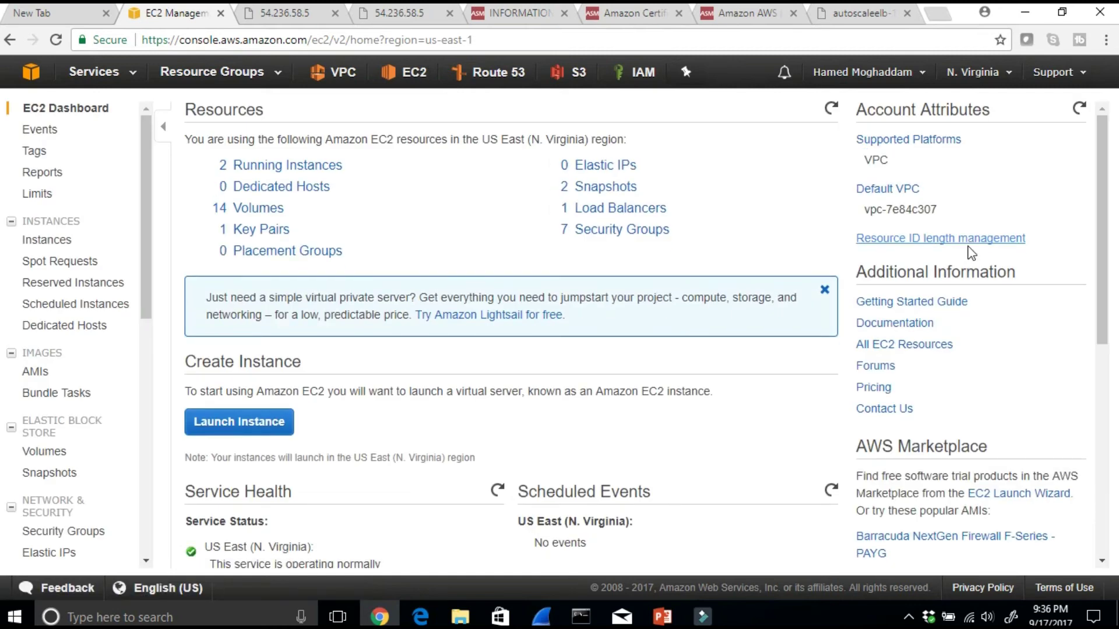
click(260, 168)
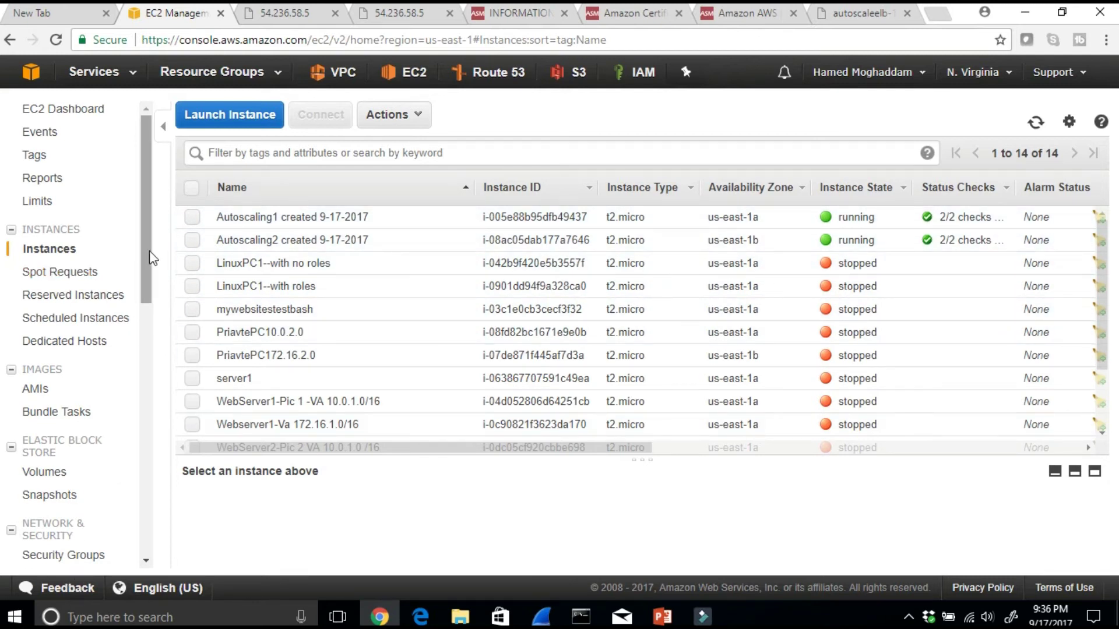
Open the Auto Scaling Groups list and examine the activity history of Auto Scaling group 1
drag(146, 267, 150, 370)
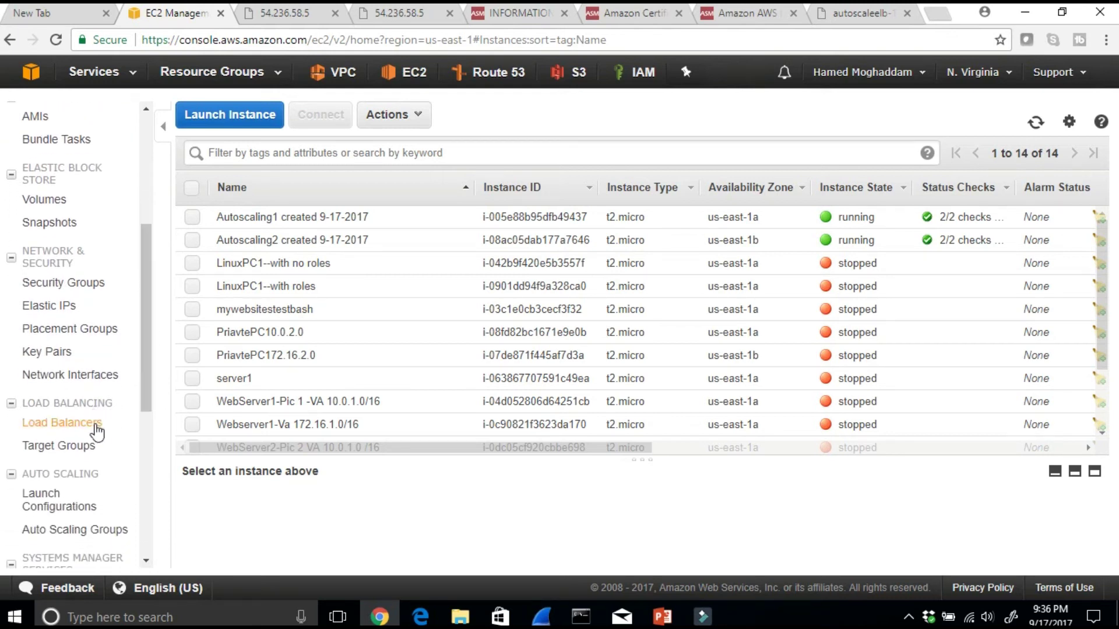
click(69, 510)
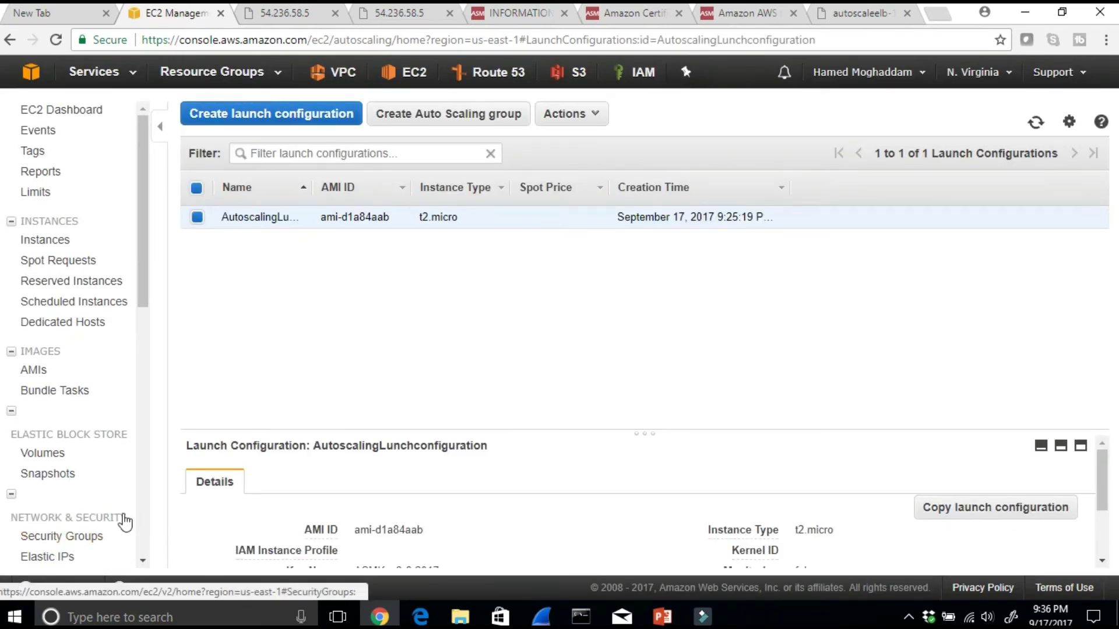
drag(147, 292, 145, 366)
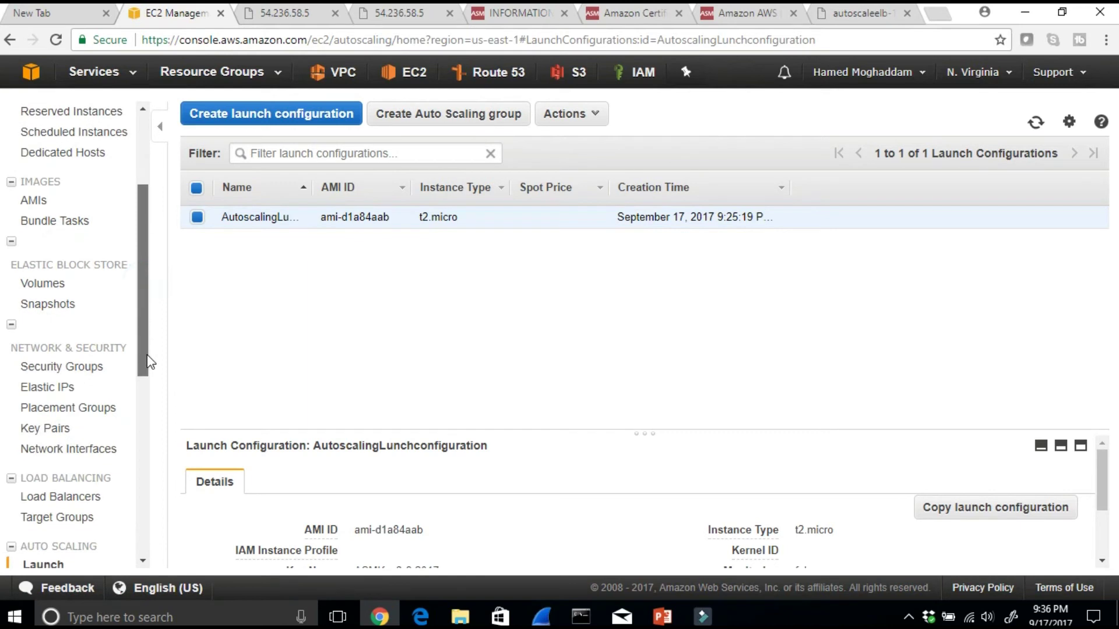
scroll(137, 365, down, 3)
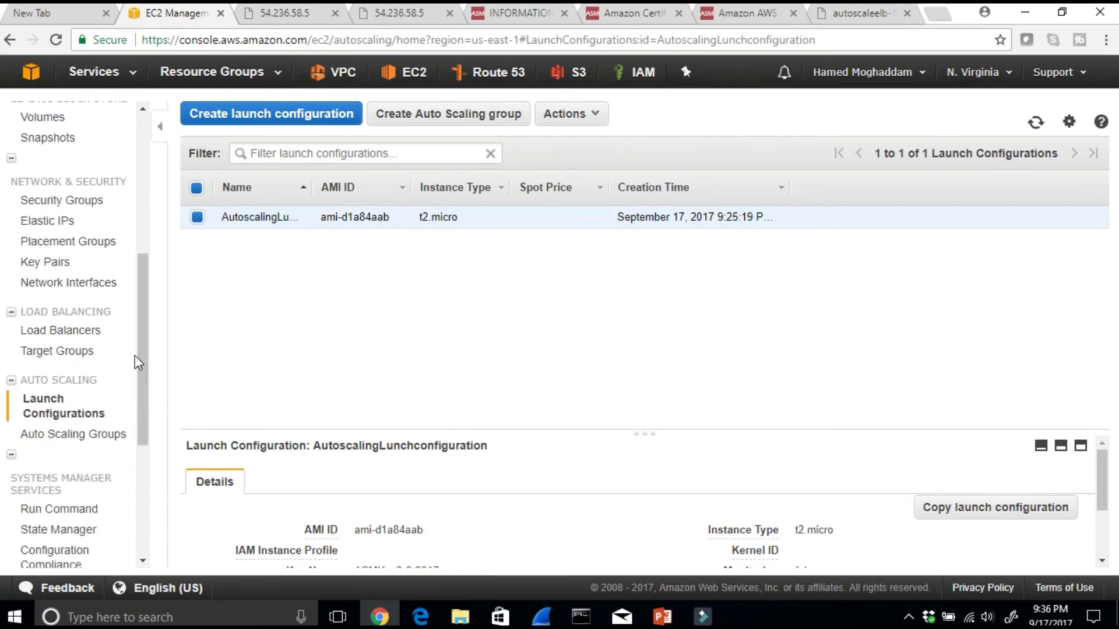
click(75, 442)
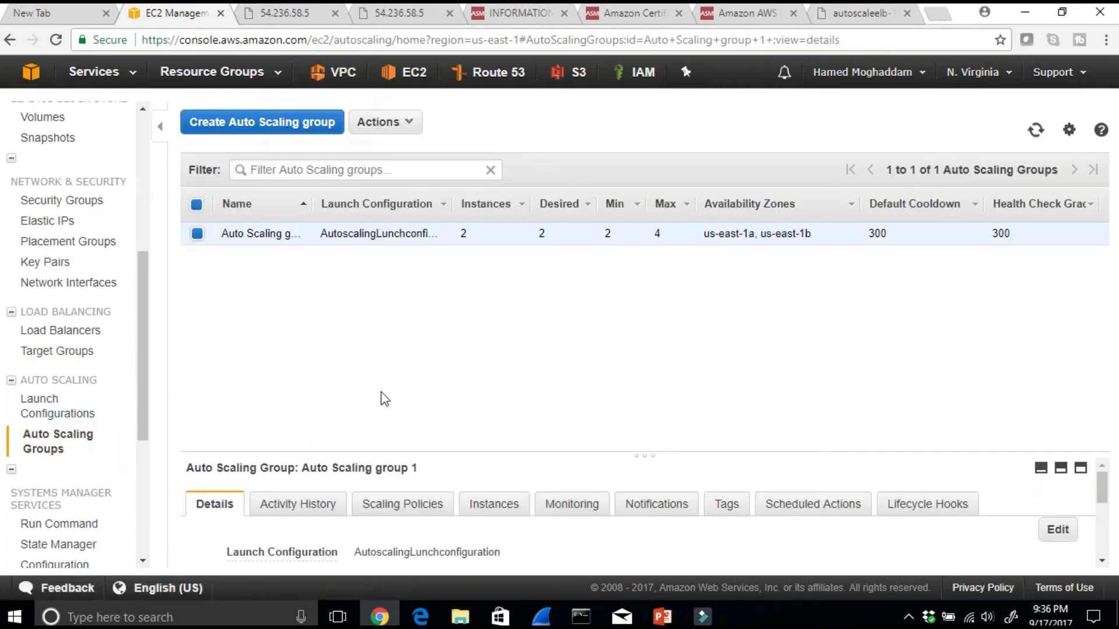
click(306, 489)
scroll(342, 512, down, 1)
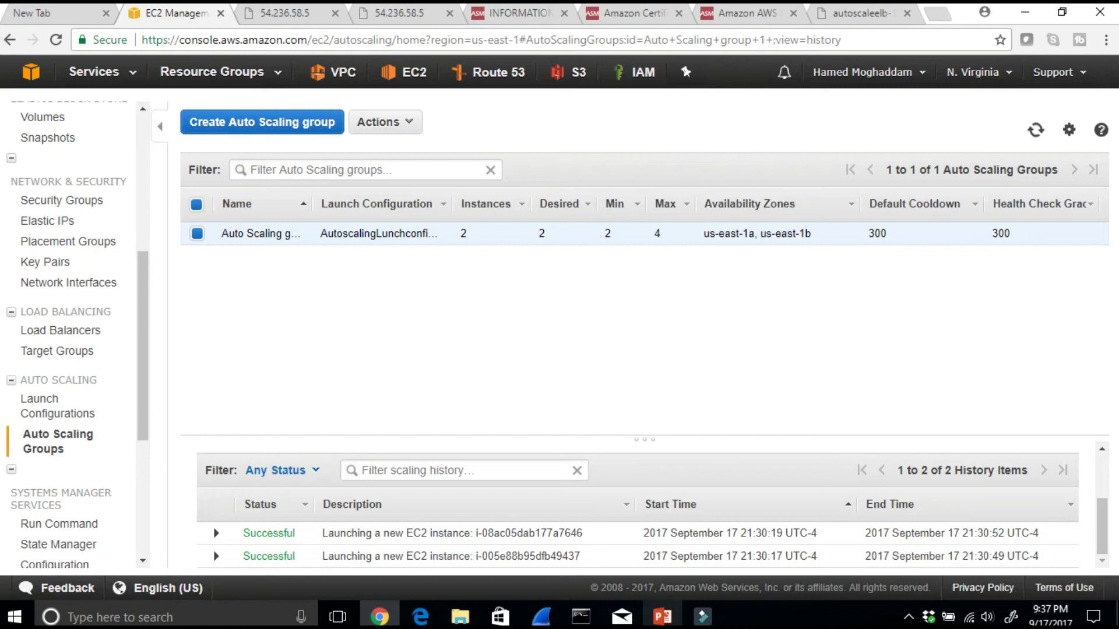
Switch to PowerPoint and look through the instruction slides to find Step 23 on slide 4
click(662, 616)
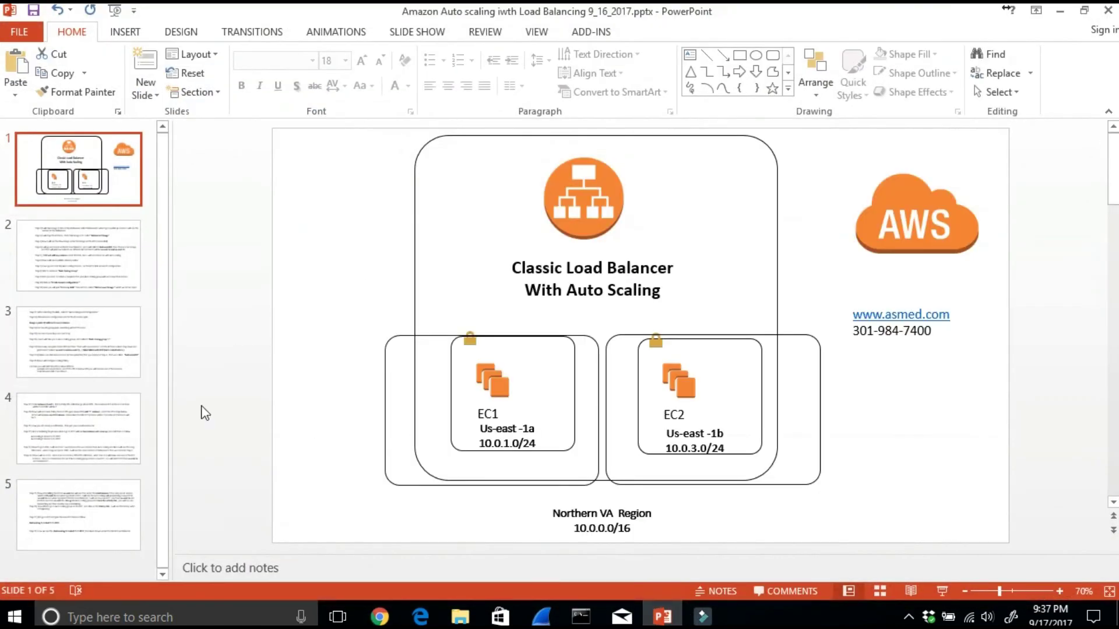
click(87, 371)
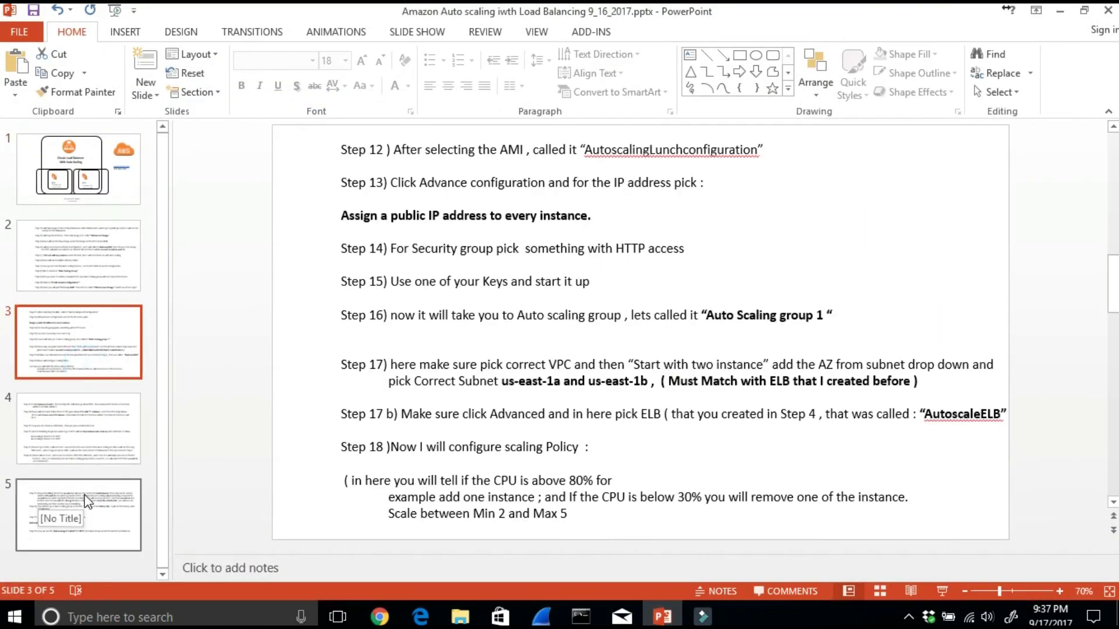
click(90, 458)
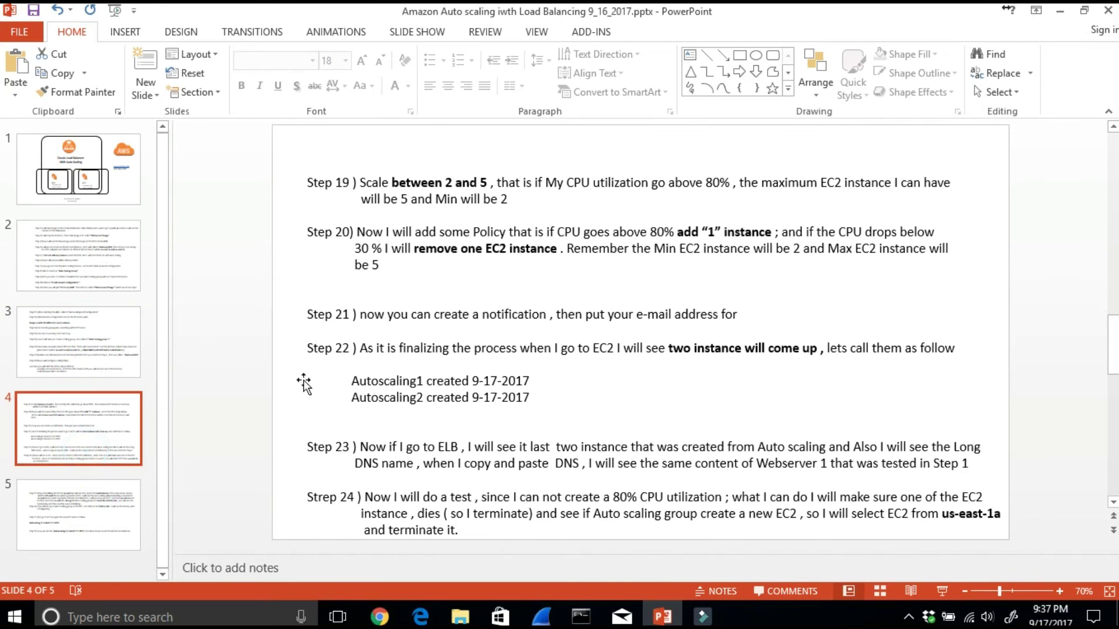
scroll(446, 434, down, 1)
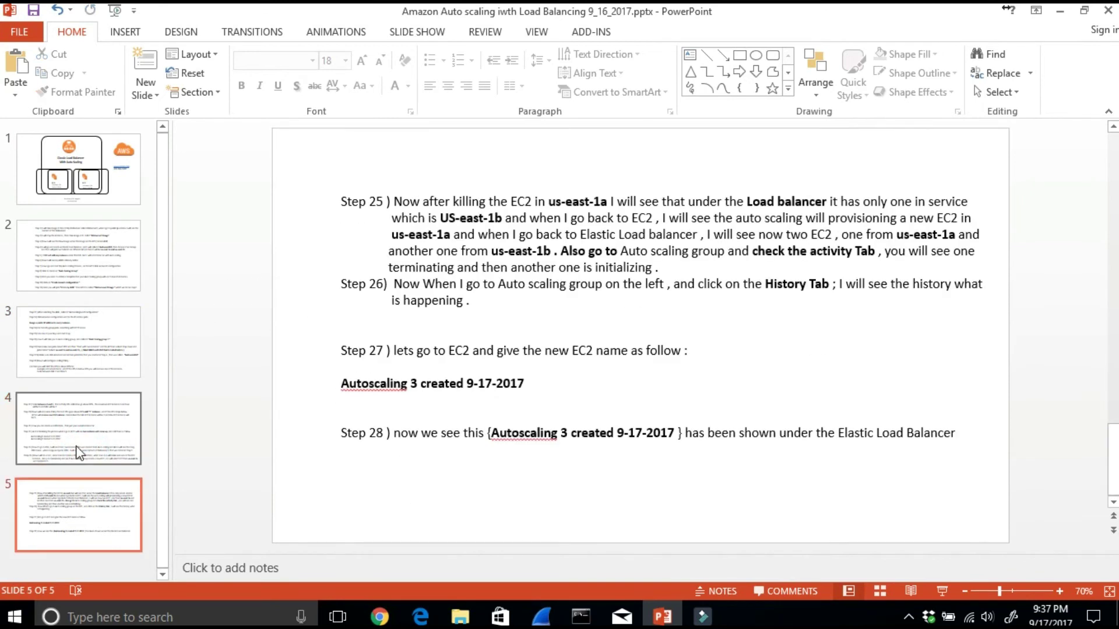
click(90, 437)
drag(361, 446, 437, 449)
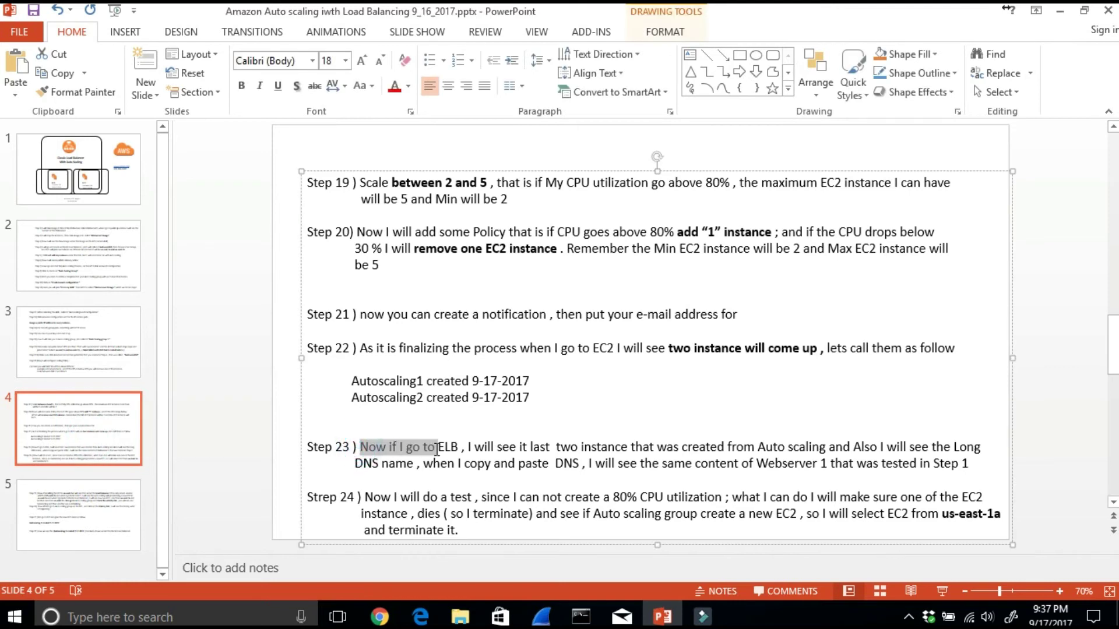
Read Step 24 about terminating the us-east-1a EC2 instance, highlighting its text on slide 4
drag(356, 497, 698, 497)
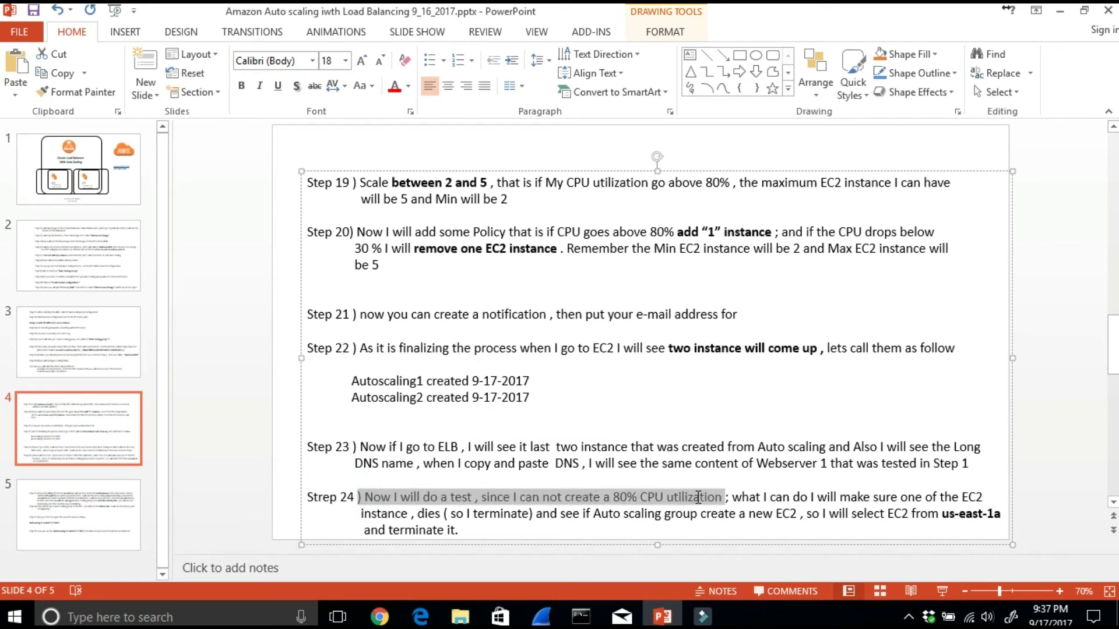
drag(769, 489, 990, 499)
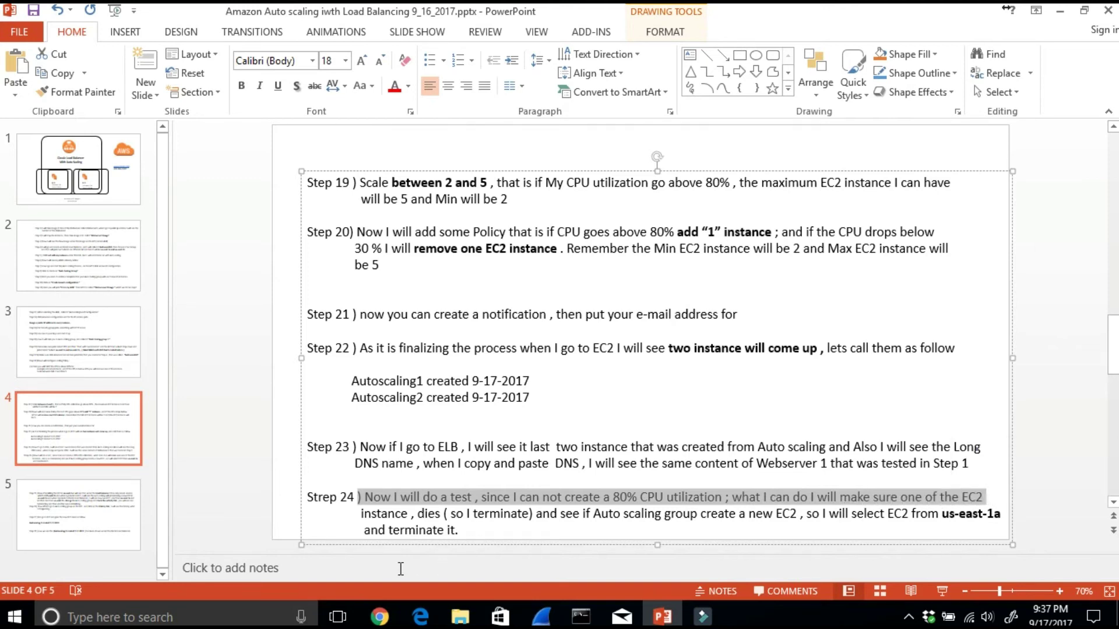
drag(535, 513, 410, 514)
drag(563, 514, 988, 520)
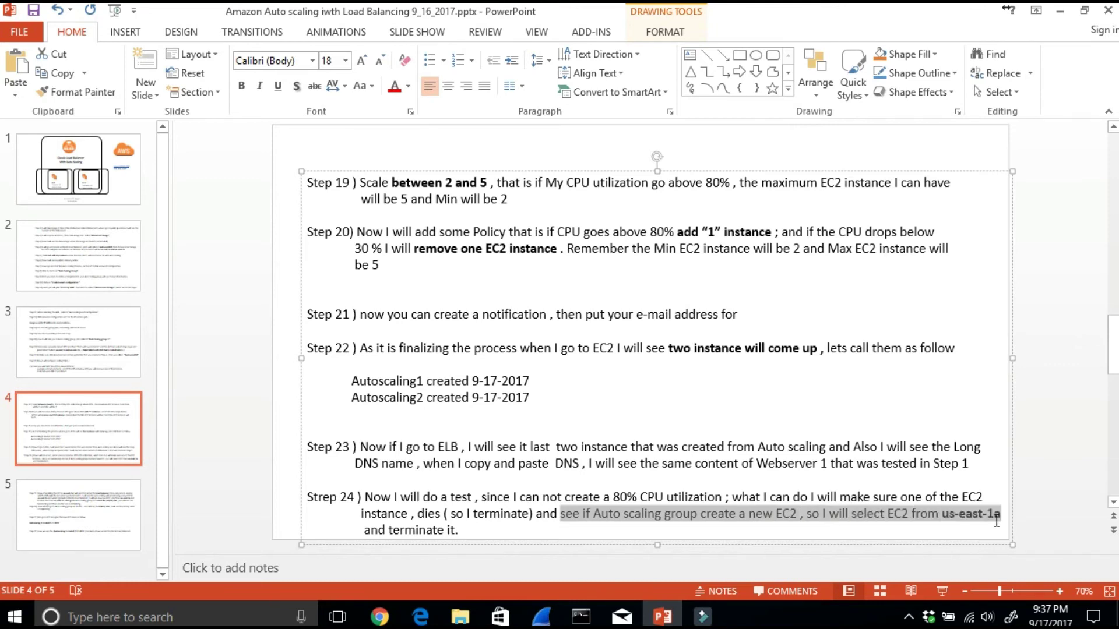
drag(475, 535, 316, 497)
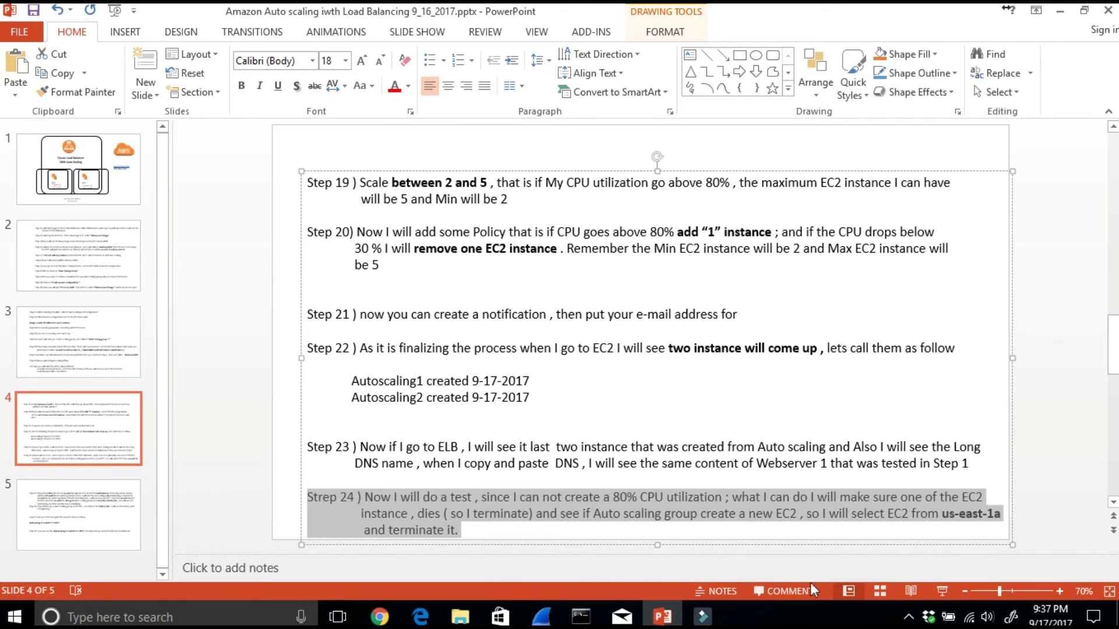
Read Step 25 on slide 5 about checking the load balancer and the newly provisioned EC2 instance after the termination
click(84, 511)
drag(400, 201, 958, 205)
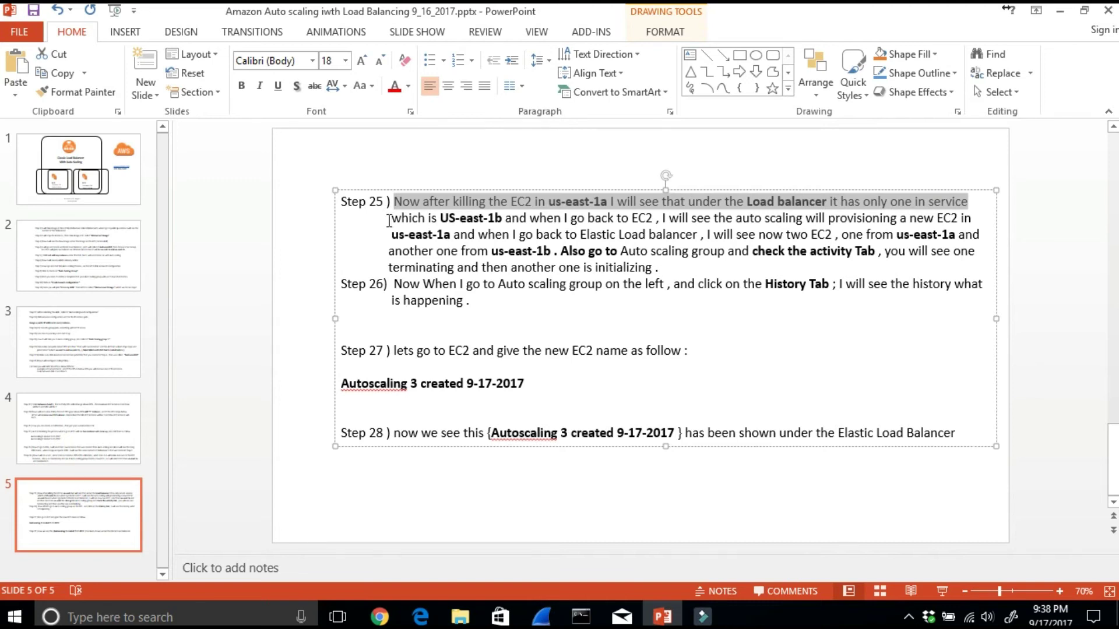
drag(391, 221, 968, 221)
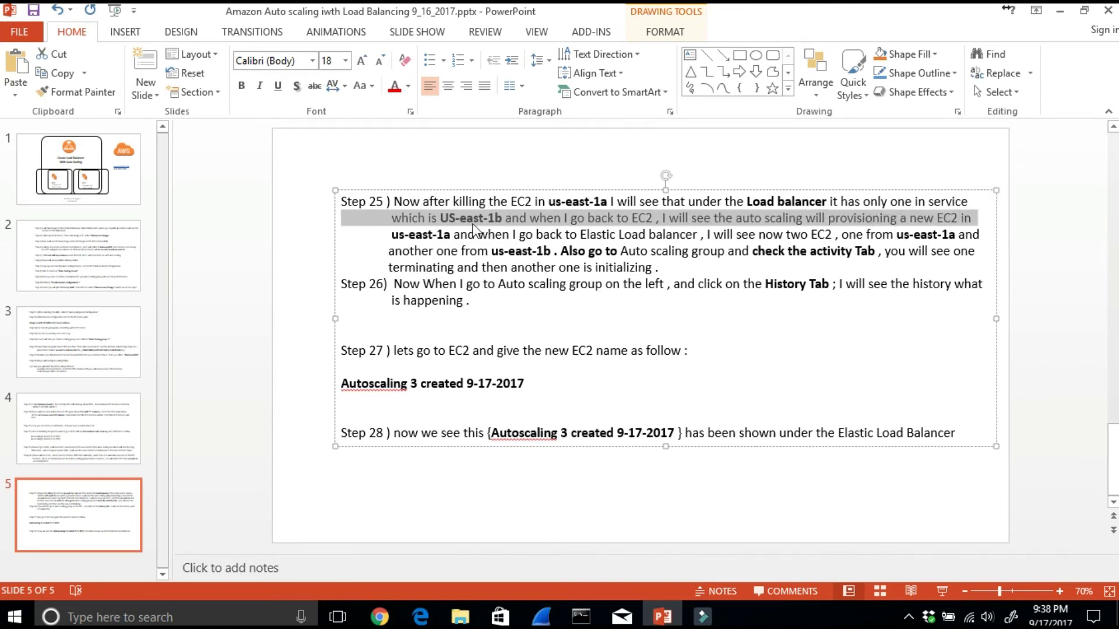
drag(388, 235, 833, 238)
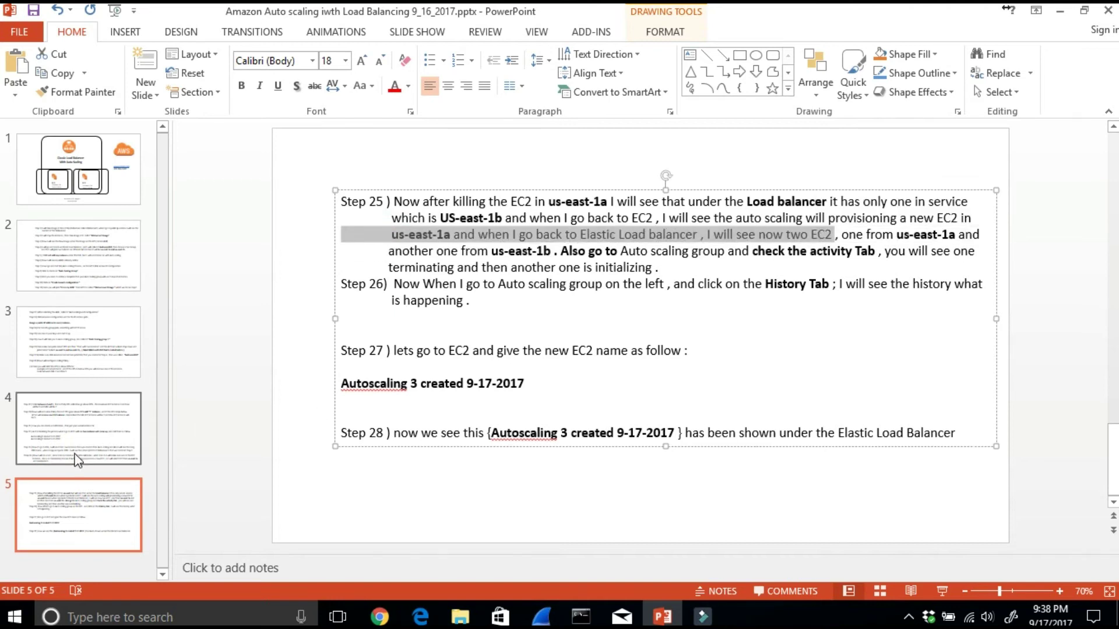
Review Step 24 on slide 4 again for the us-east-1a zone and switch back to the EC2 console in Chrome
click(86, 447)
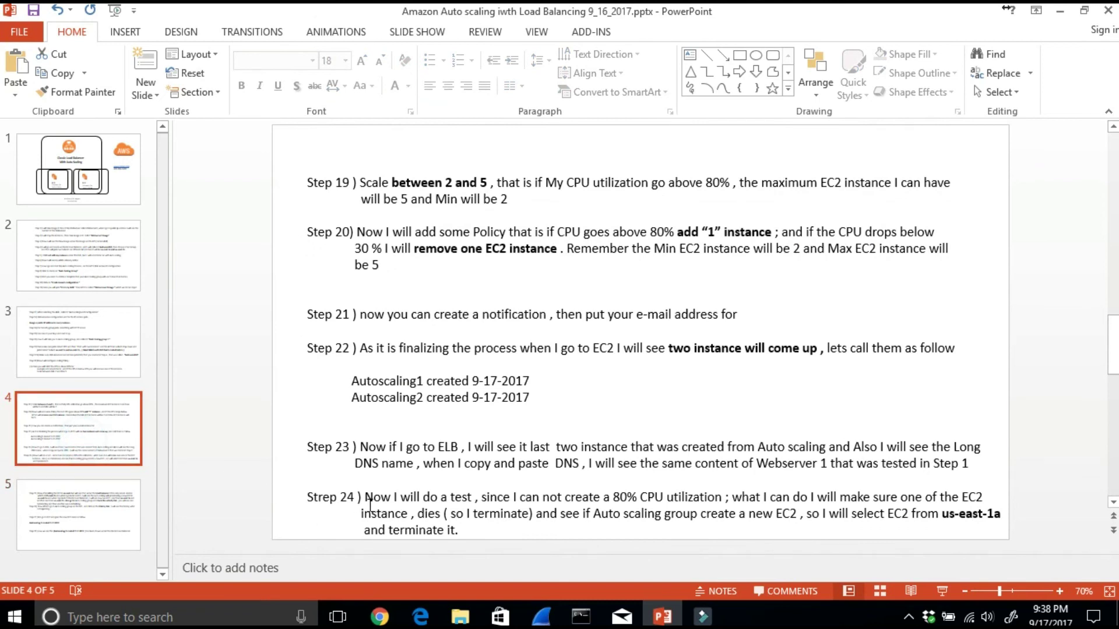
drag(367, 500, 469, 501)
drag(947, 517, 996, 511)
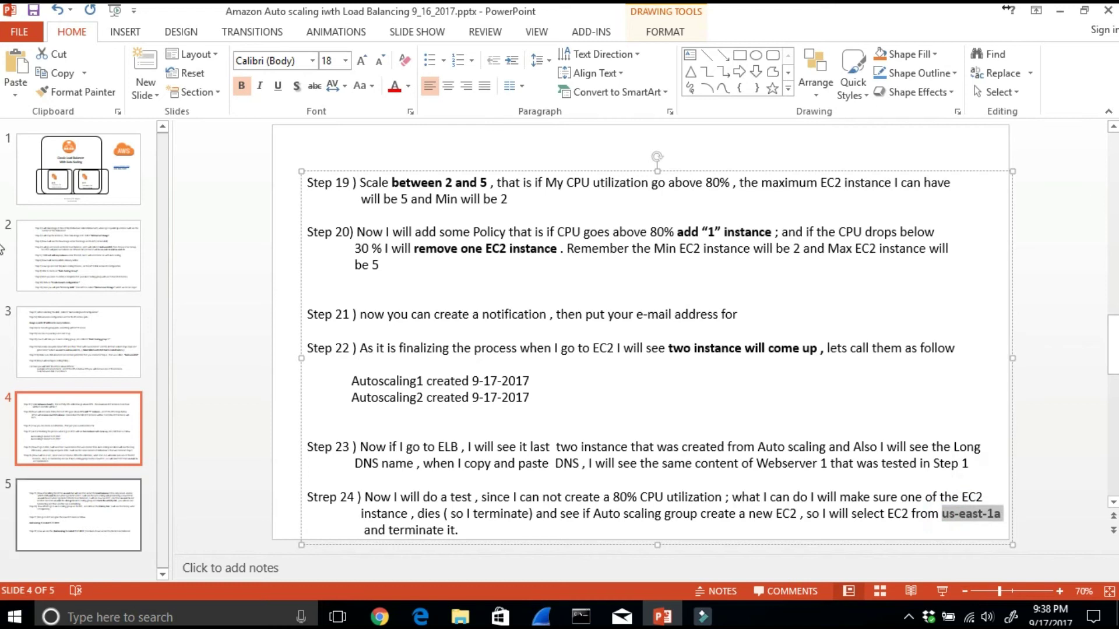
click(382, 620)
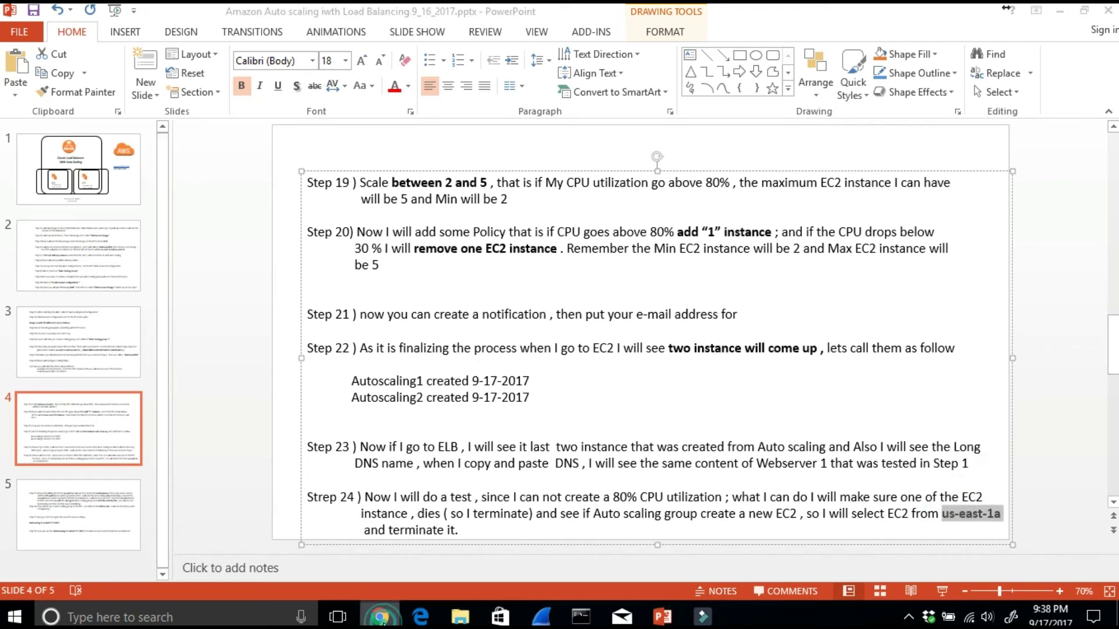
click(383, 620)
click(382, 618)
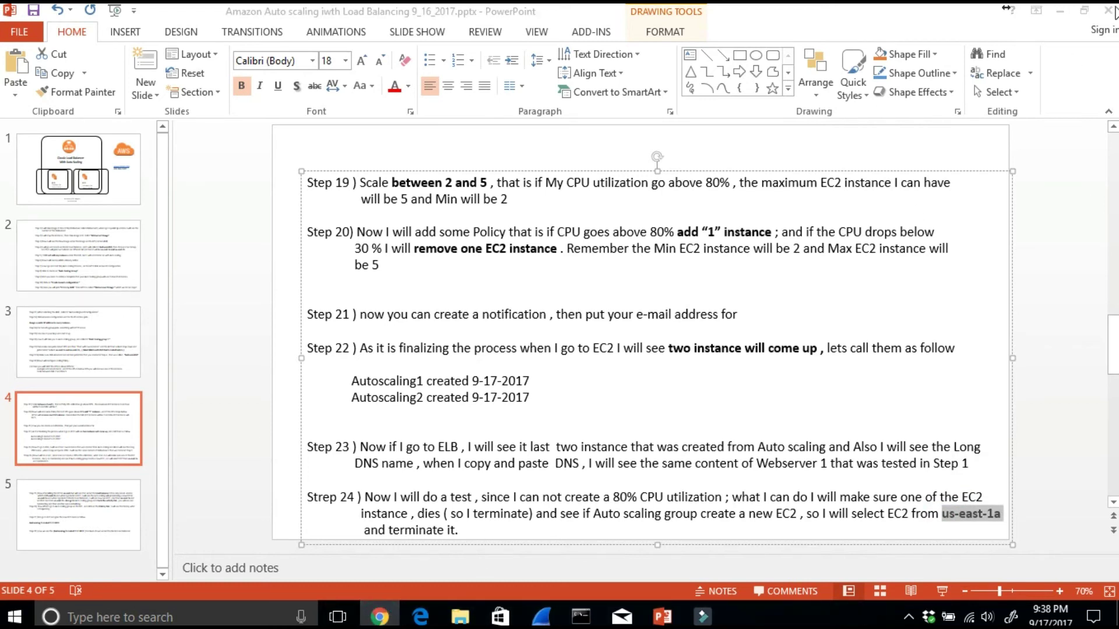
click(1057, 18)
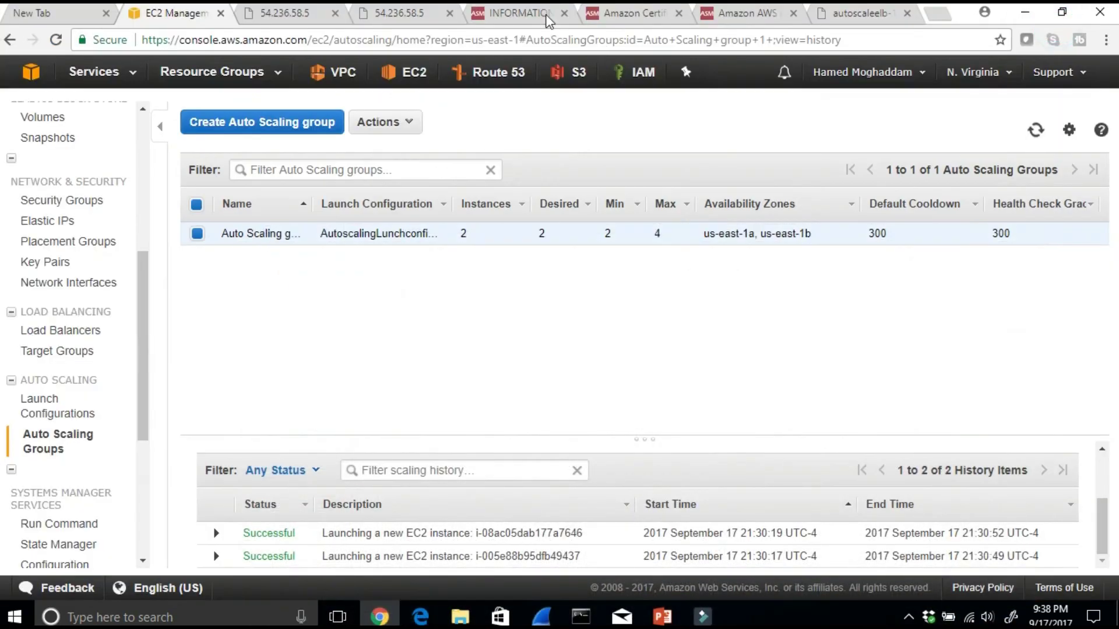
Open the running instances list, select the instance Autoscaling1 created 9-17-2017, and examine its description details
click(402, 72)
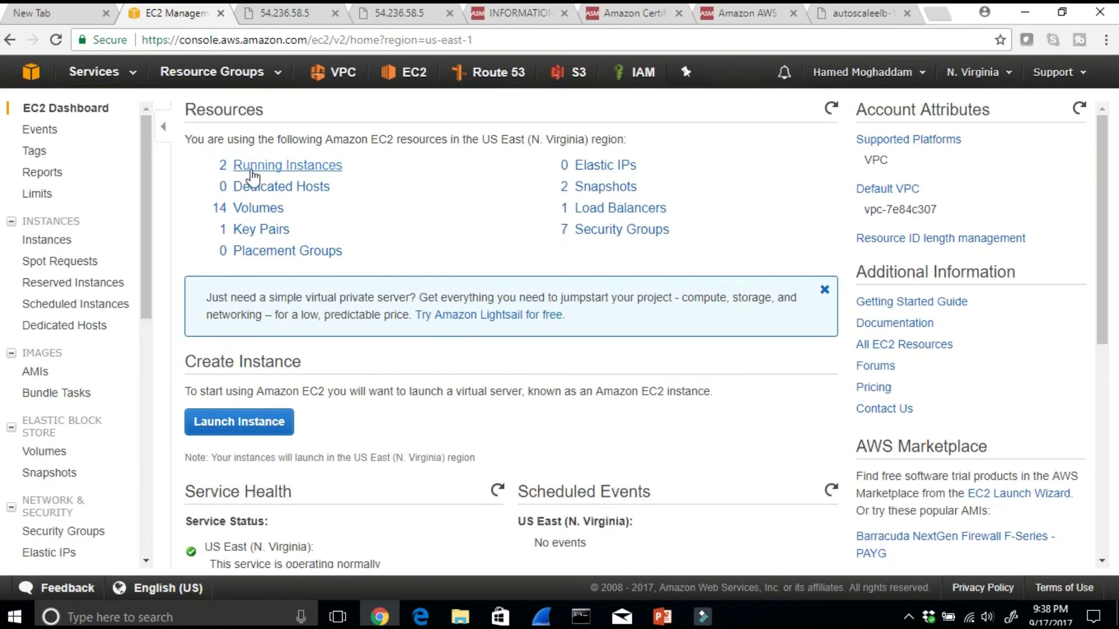
click(251, 165)
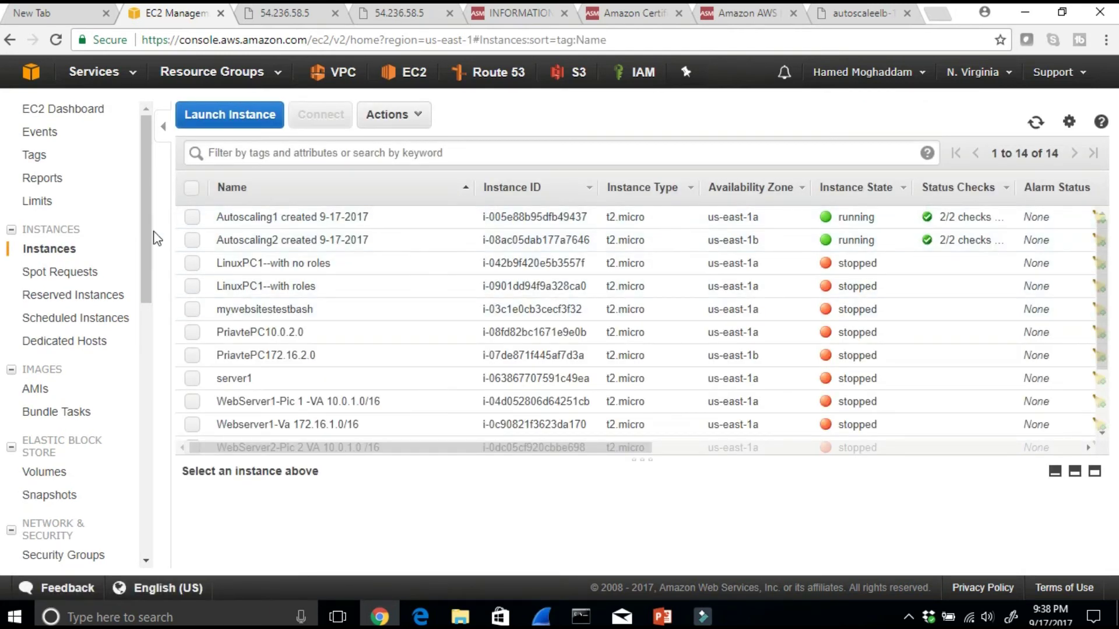
click(192, 217)
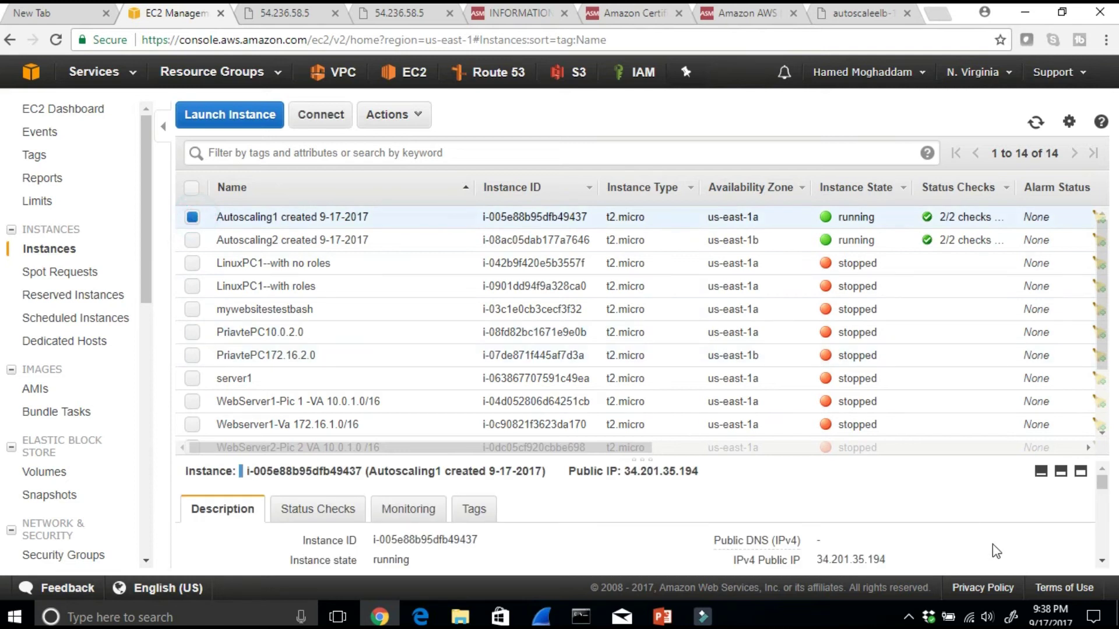
scroll(954, 536, down, 2)
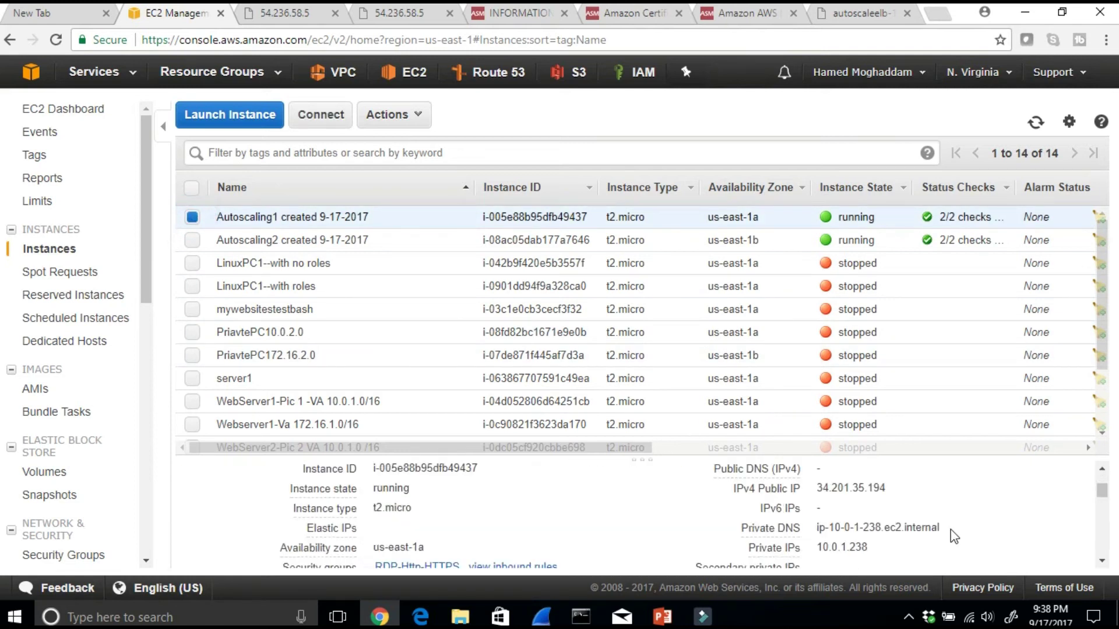
Check that Autoscaling1 created 9-17-2017 is in availability zone us-east-1a and terminate that instance
scroll(953, 536, down, 2)
scroll(948, 532, up, 2)
mouse_move(518, 551)
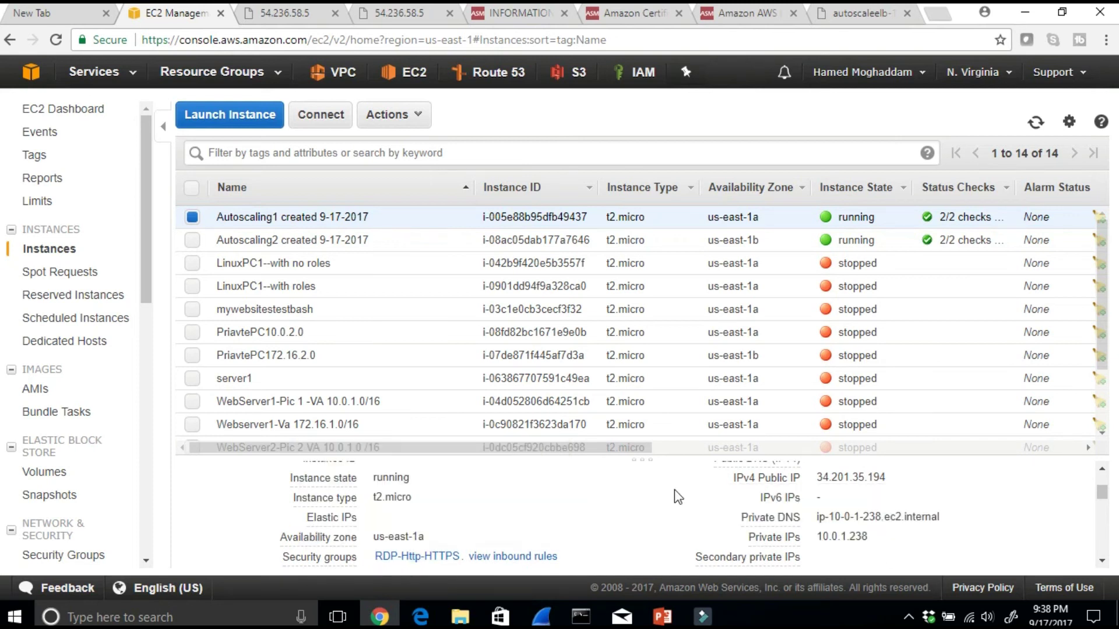
drag(466, 532, 418, 535)
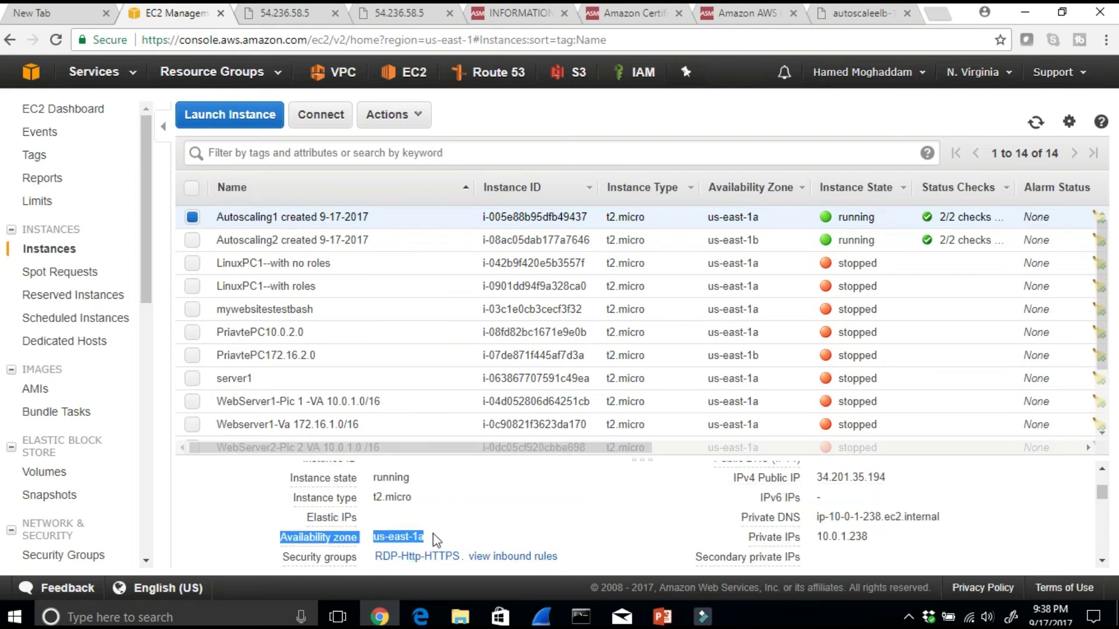
click(414, 117)
mouse_move(432, 208)
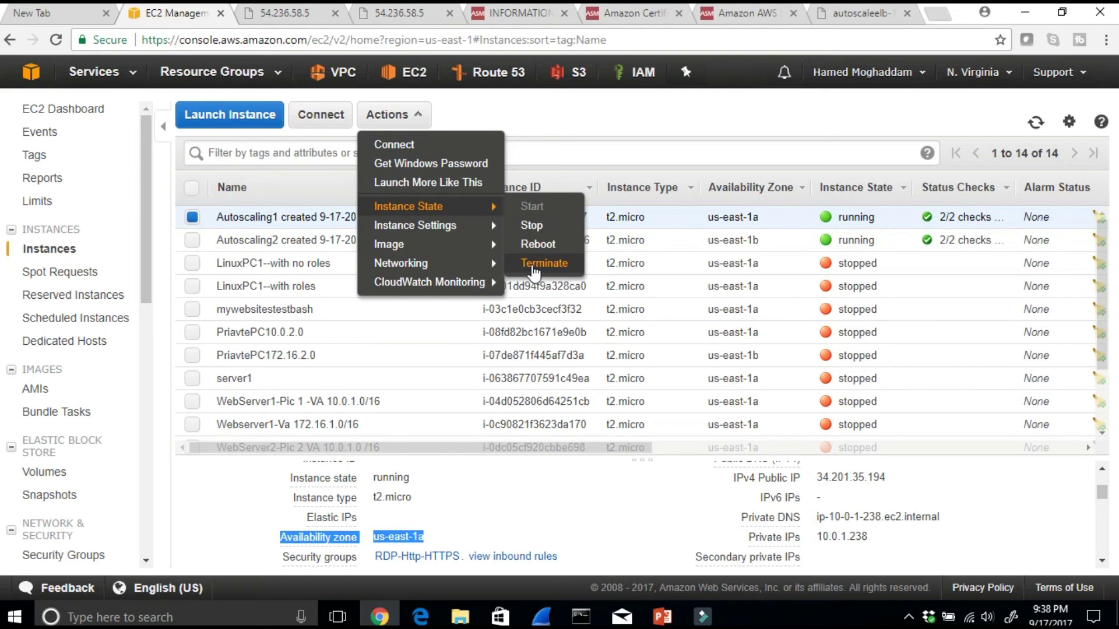
click(534, 265)
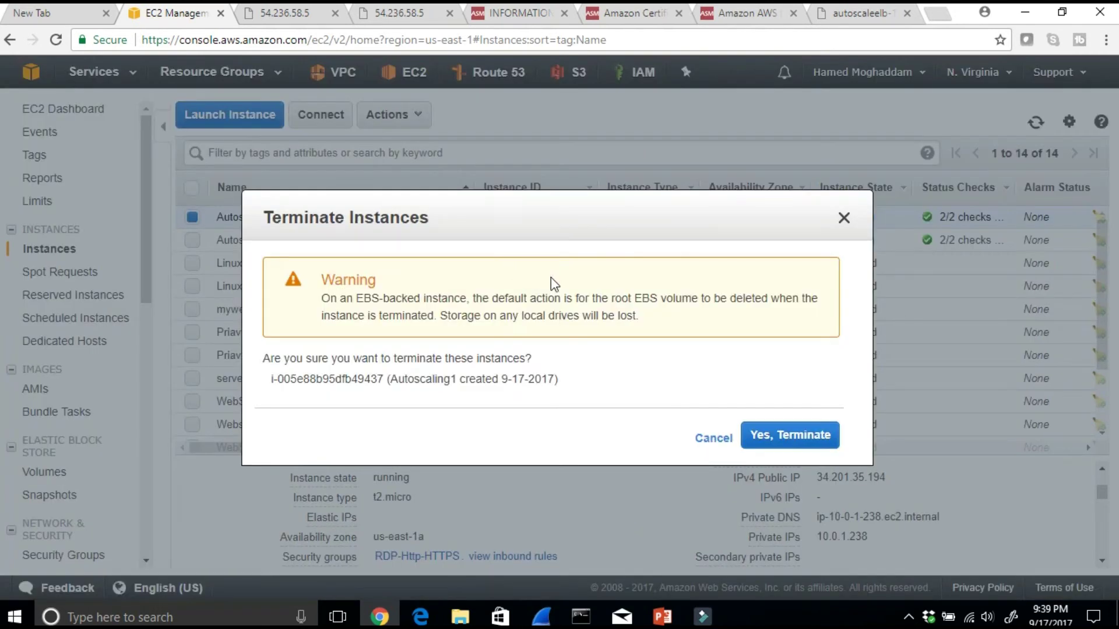
click(760, 433)
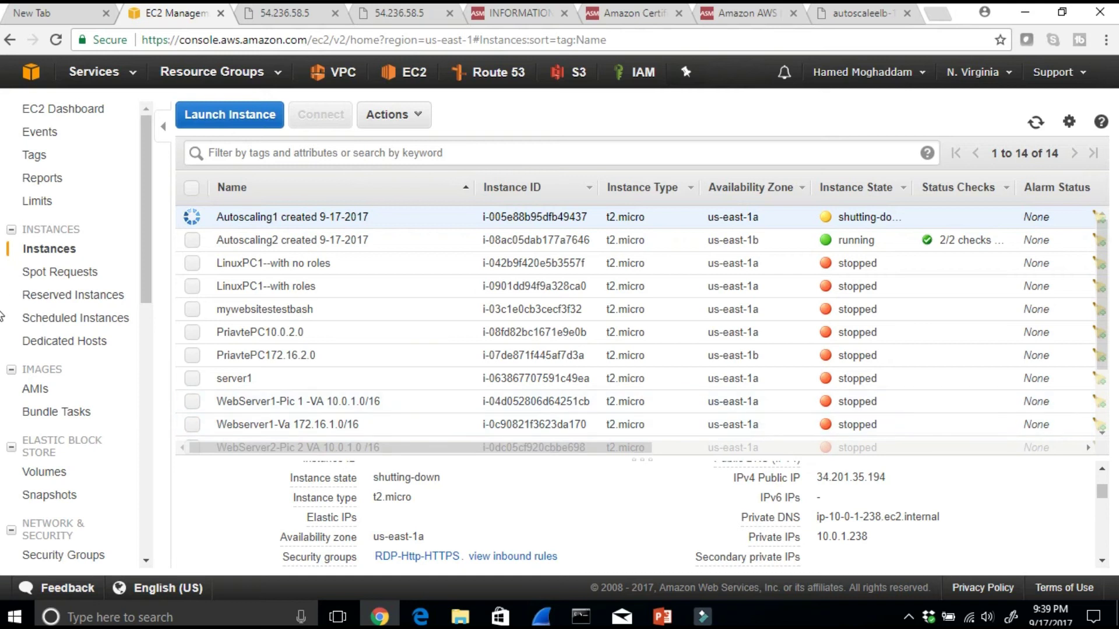
Open the load balancers page and review AutoscaleELB's registered instances and their availability zones and status
drag(144, 270, 148, 367)
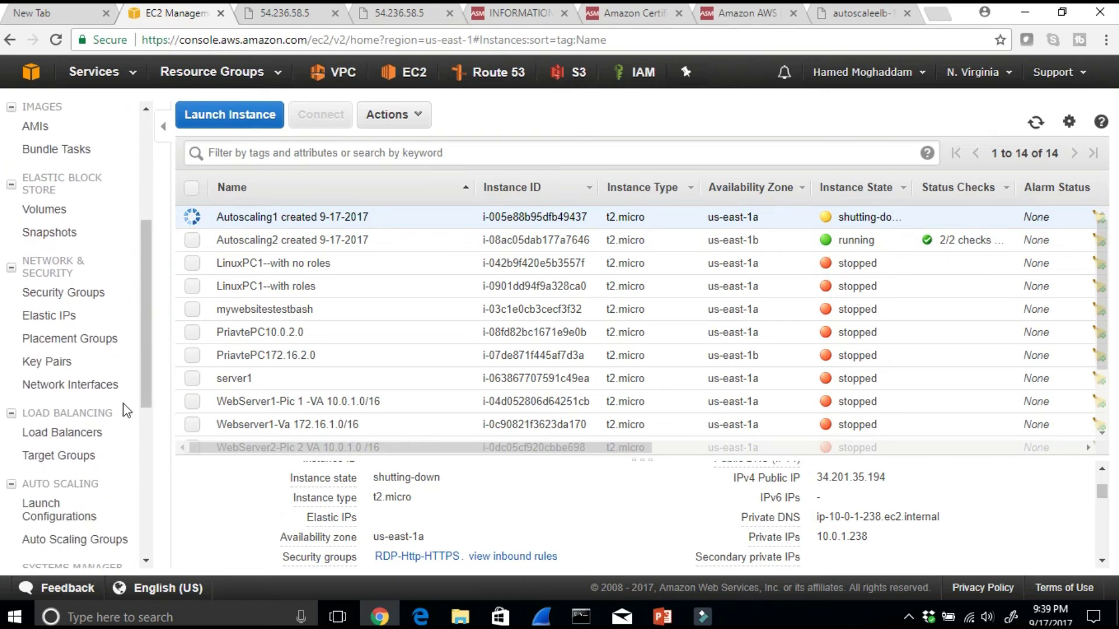
click(32, 434)
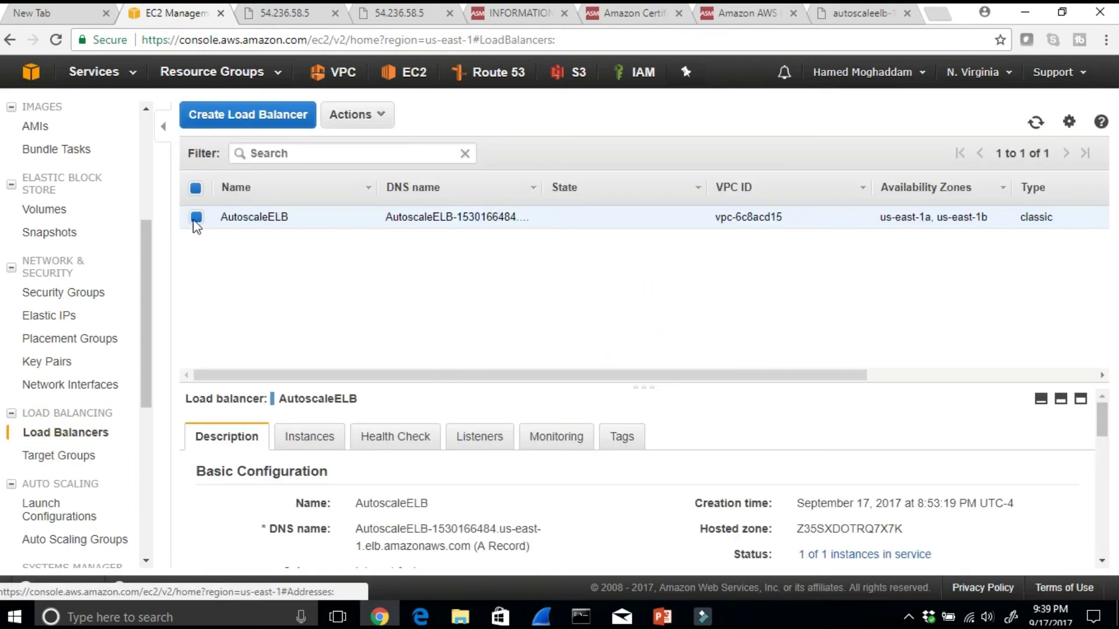
click(310, 441)
scroll(336, 447, down, 2)
scroll(336, 447, down, 1)
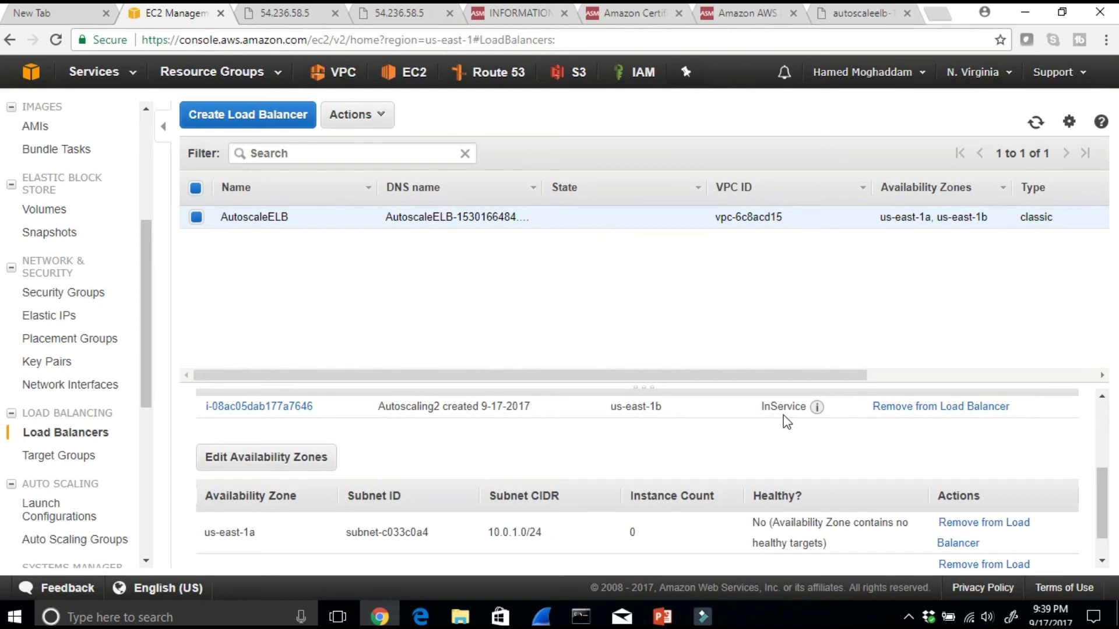
drag(662, 403, 251, 345)
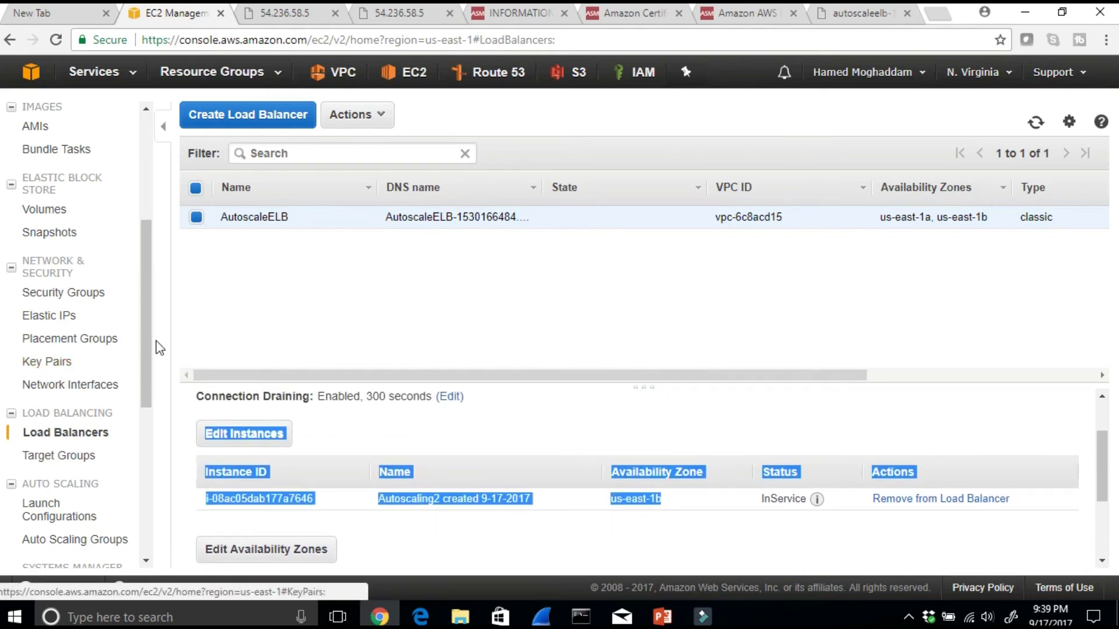
Open the activity history of Auto Scaling group 1 and refresh it twice to look for new scaling events
drag(146, 337, 171, 508)
scroll(136, 449, up, 2)
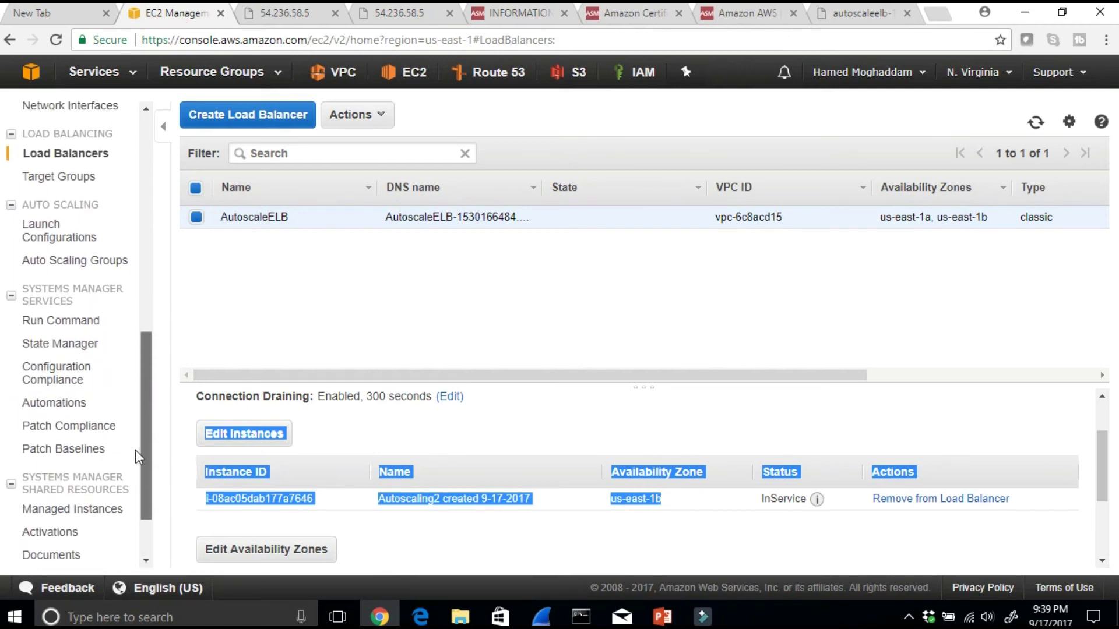
click(61, 261)
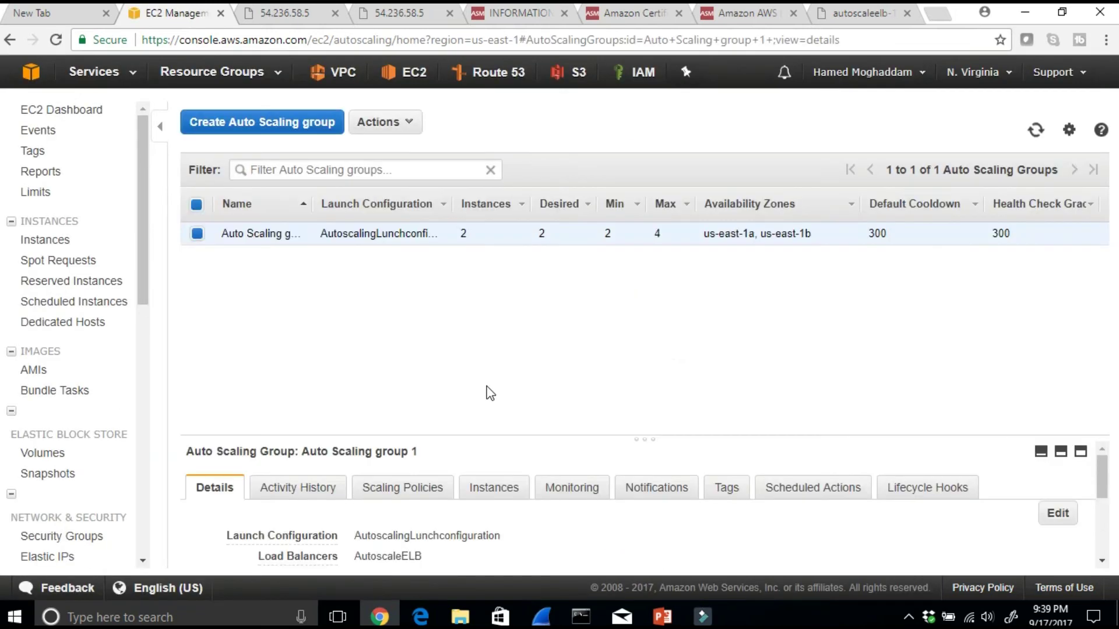
click(315, 487)
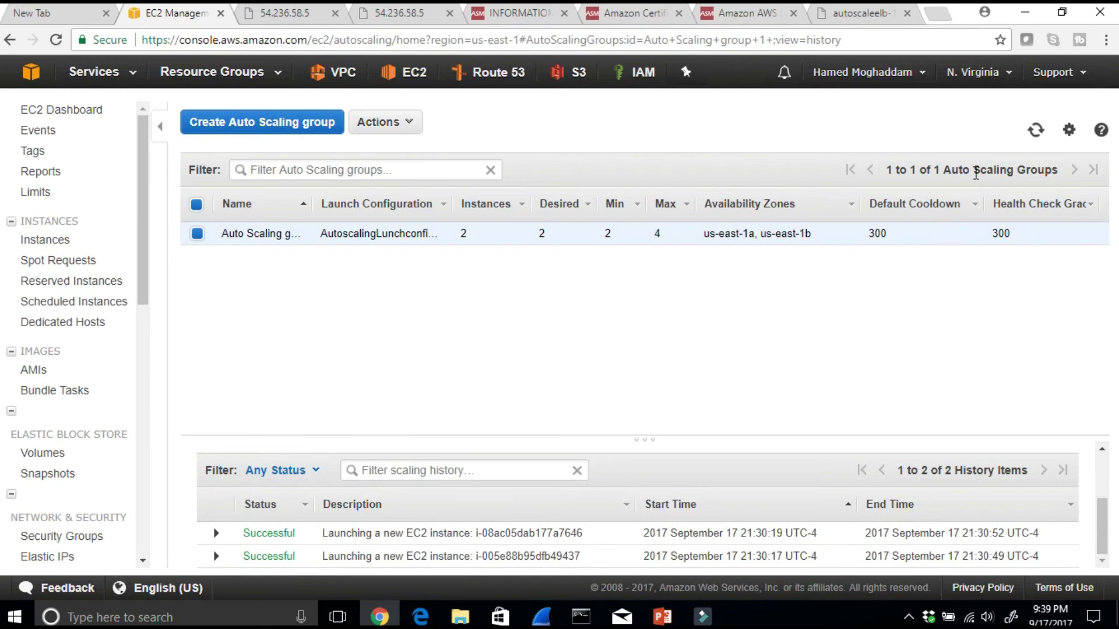
click(1036, 132)
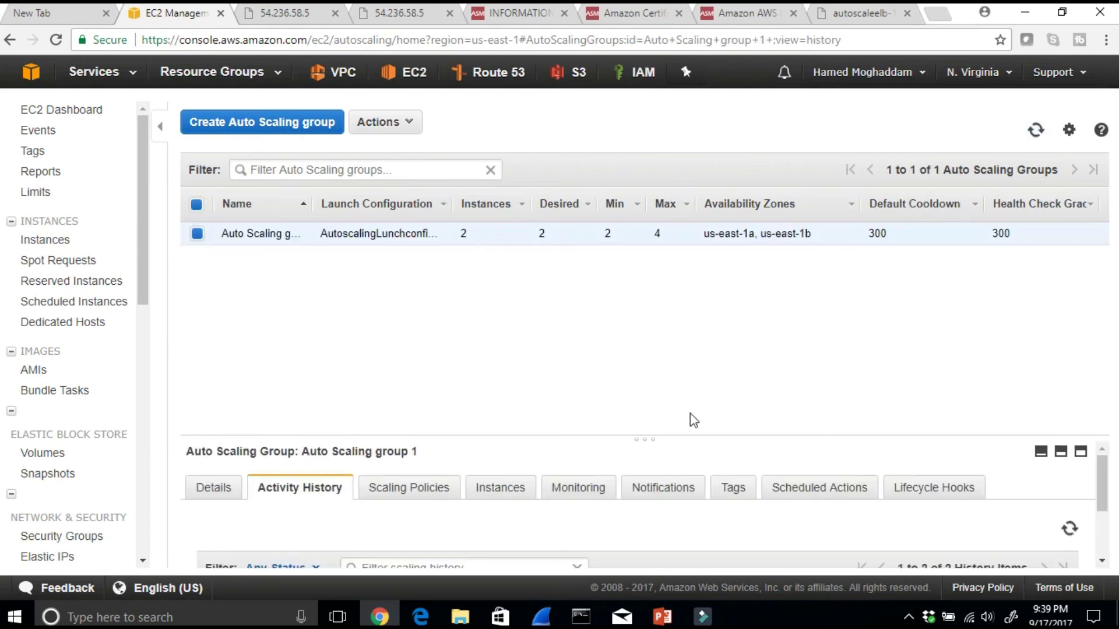
scroll(513, 550, down, 3)
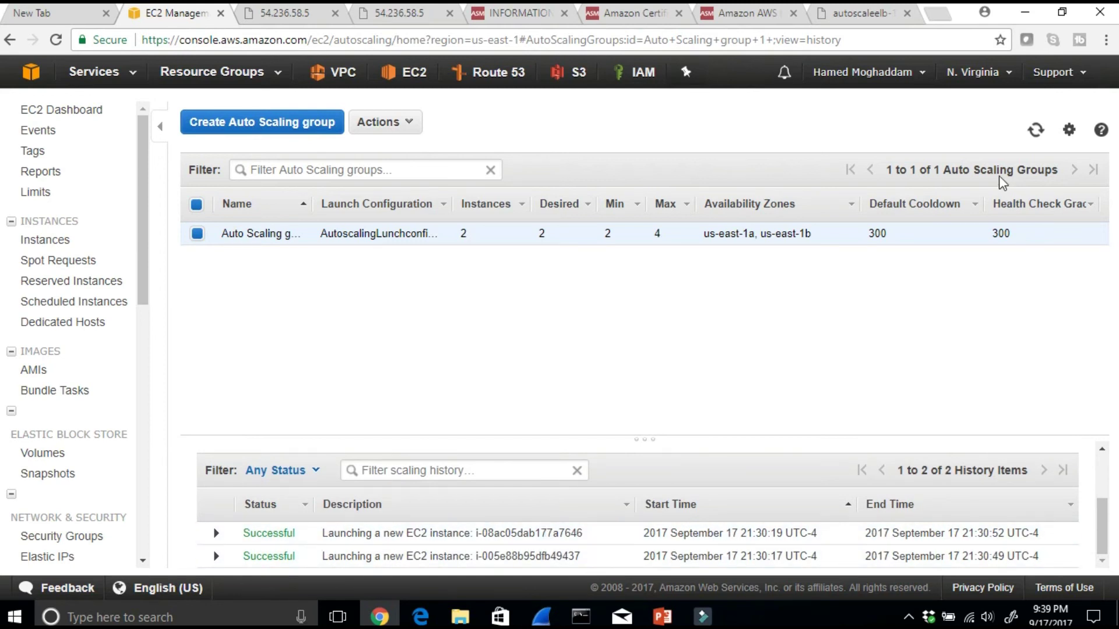
click(1034, 134)
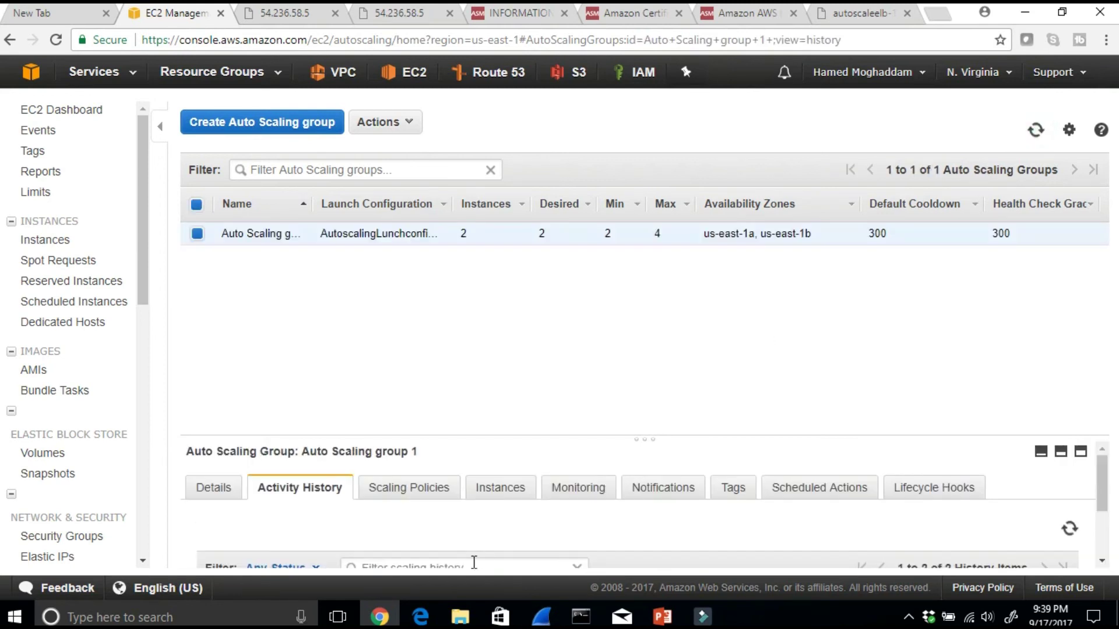
scroll(475, 562, down, 3)
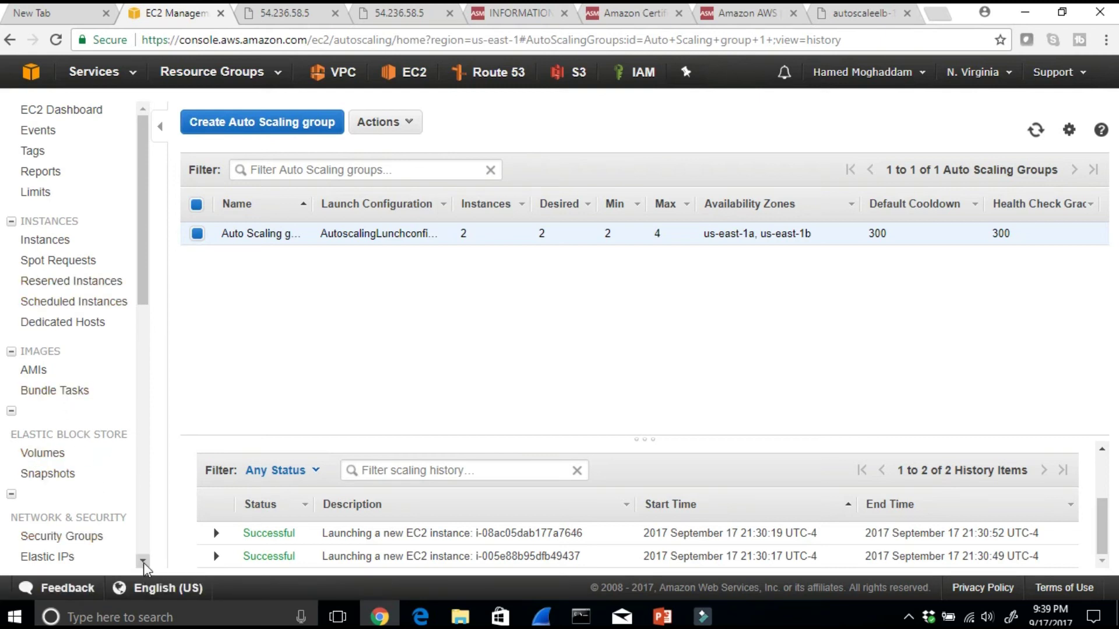
Return to AutoscaleELB on the load balancers page and recheck its instances and availability zone health
scroll(144, 564, down, 5)
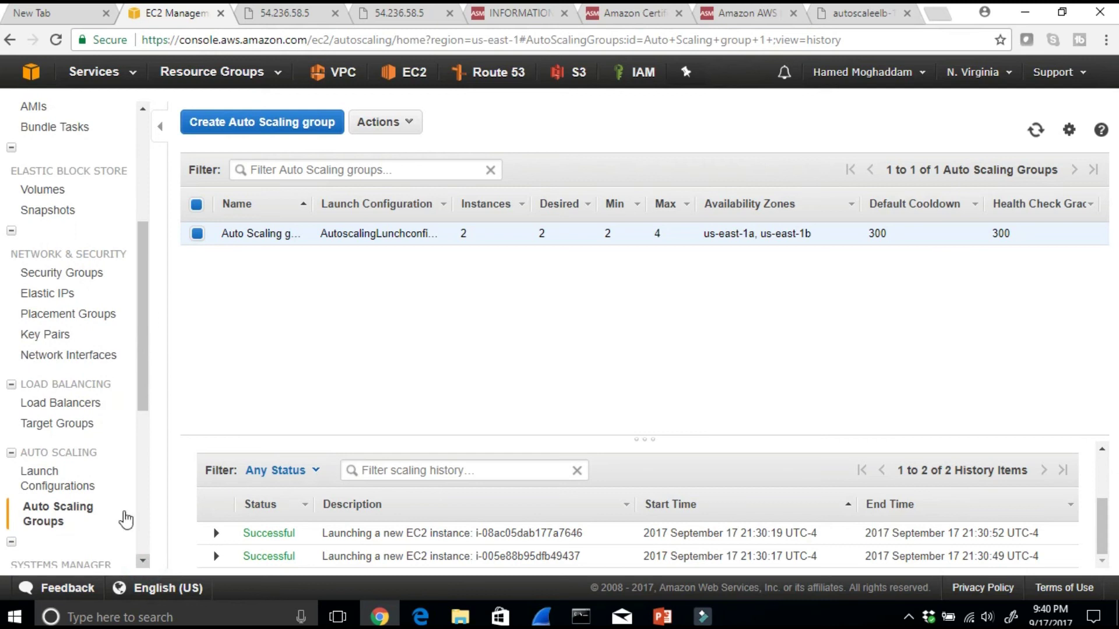
click(57, 403)
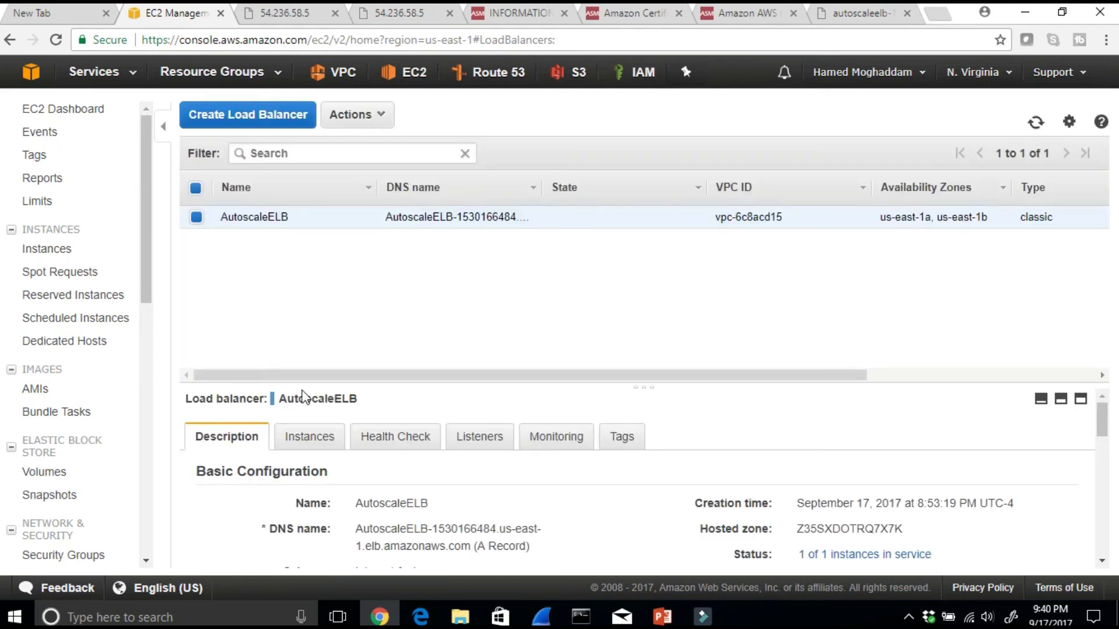
scroll(303, 398, down, 1)
scroll(303, 398, up, 1)
click(313, 436)
scroll(511, 495, down, 2)
scroll(710, 453, up, 3)
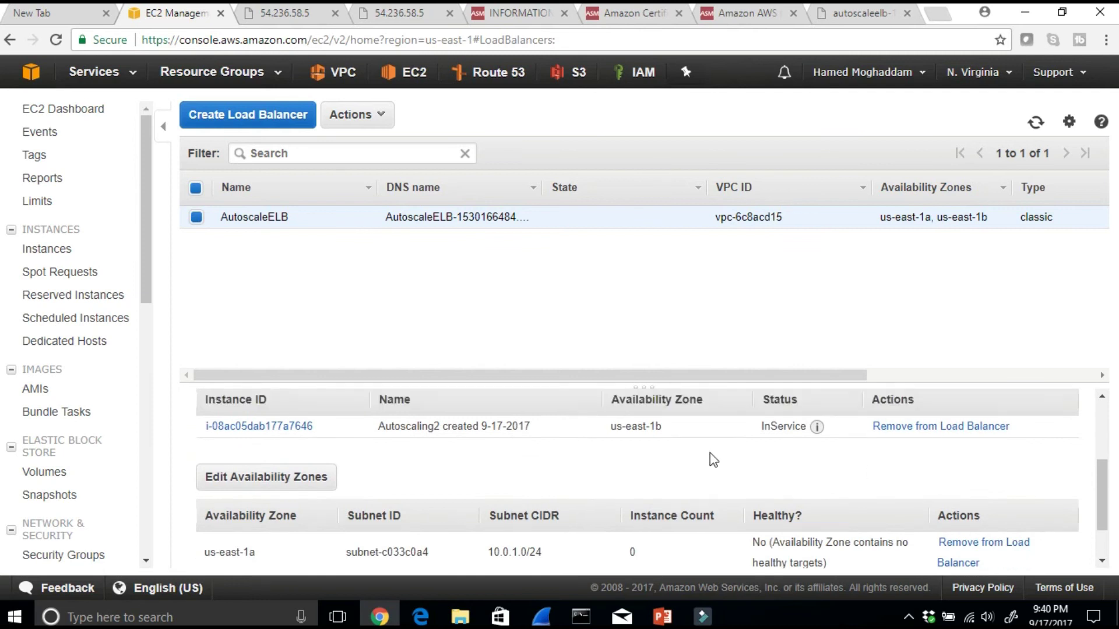
Copy AutoscaleELB's DNS name, load it in a new browser tab, and read the web page it serves
click(223, 439)
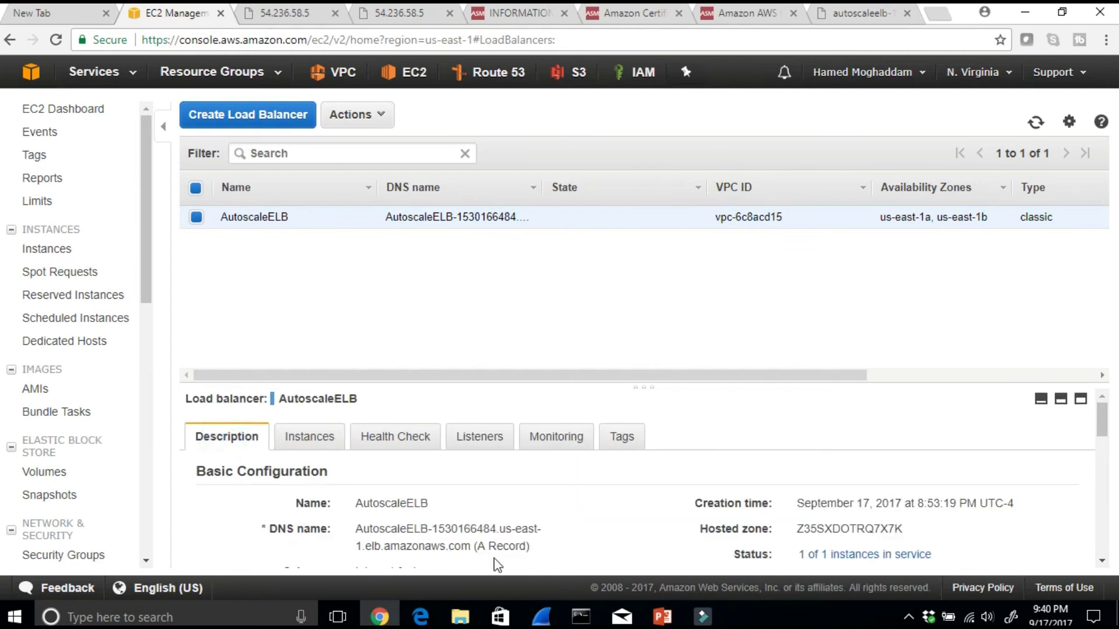
drag(470, 546, 355, 527)
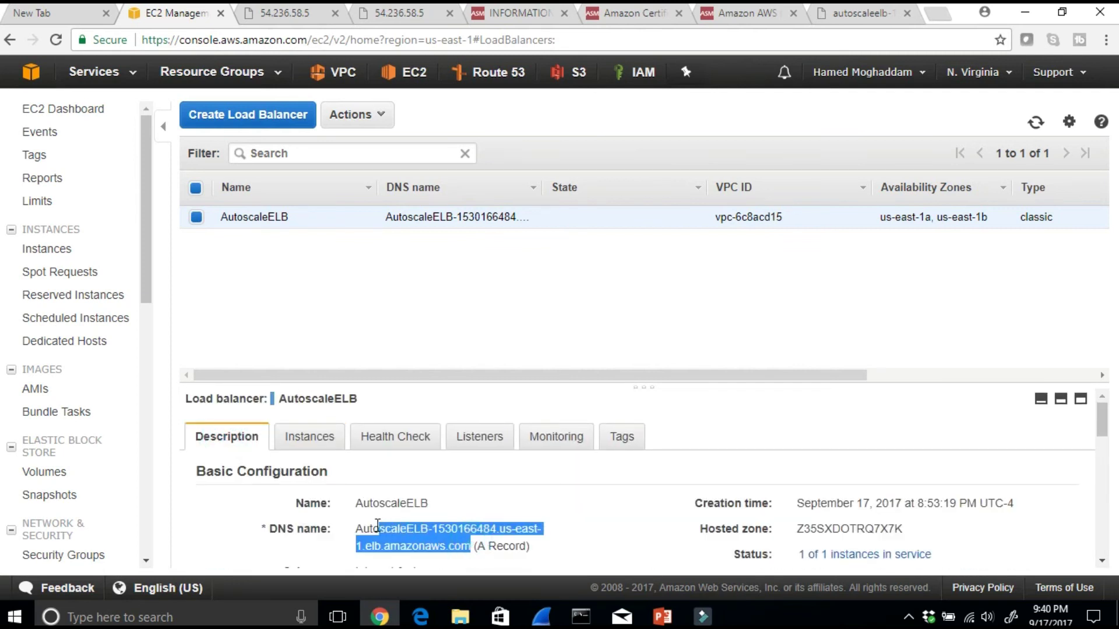
right_click(396, 532)
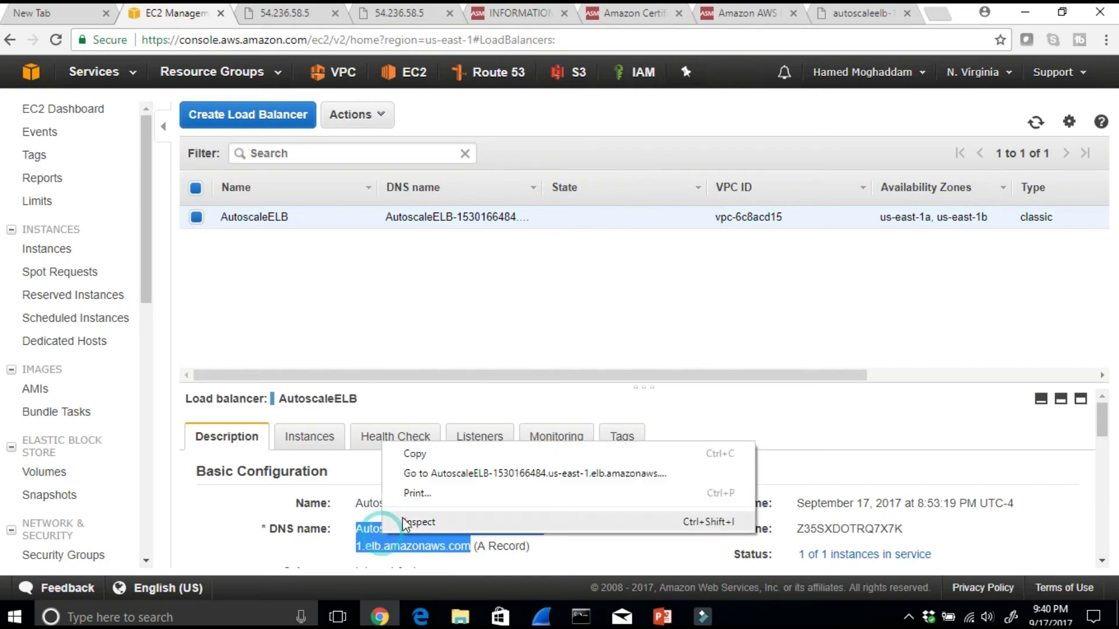
click(449, 452)
click(938, 13)
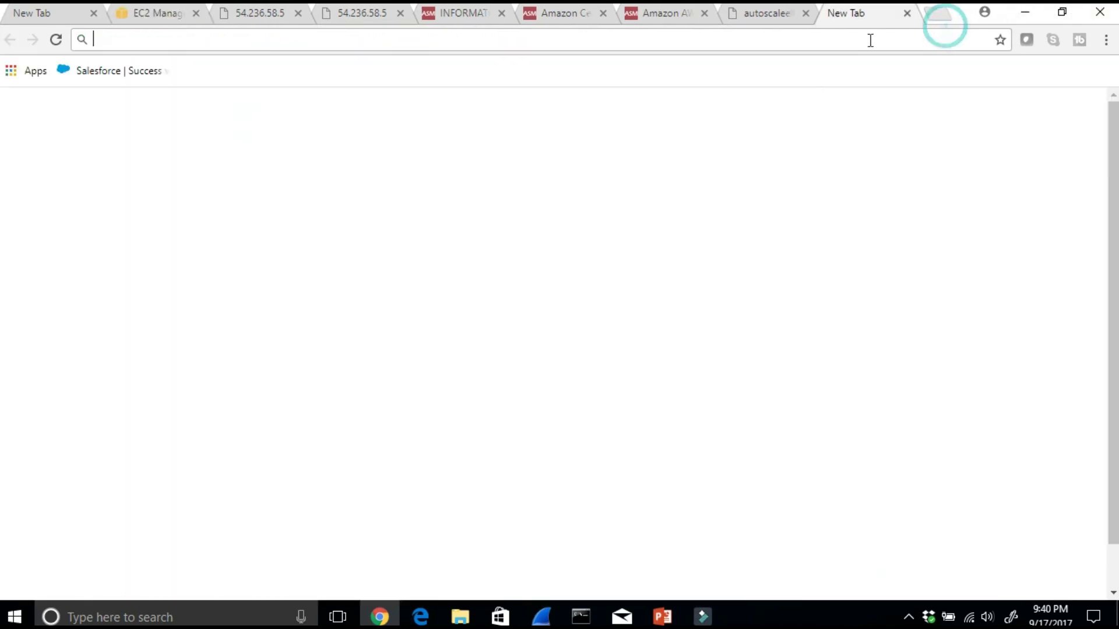
right_click(819, 38)
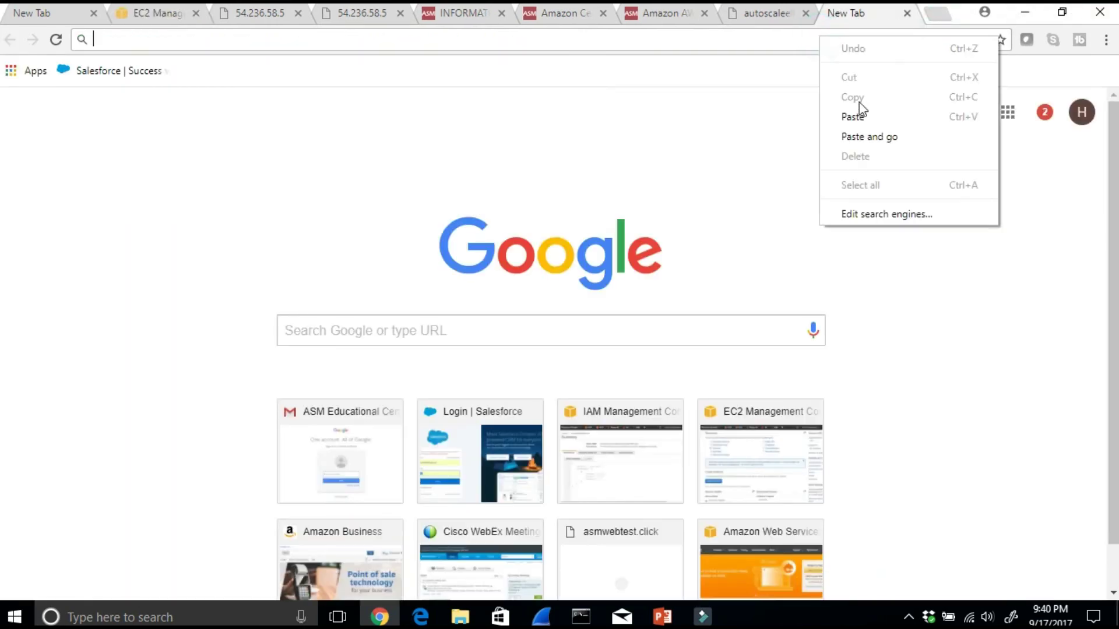
click(856, 137)
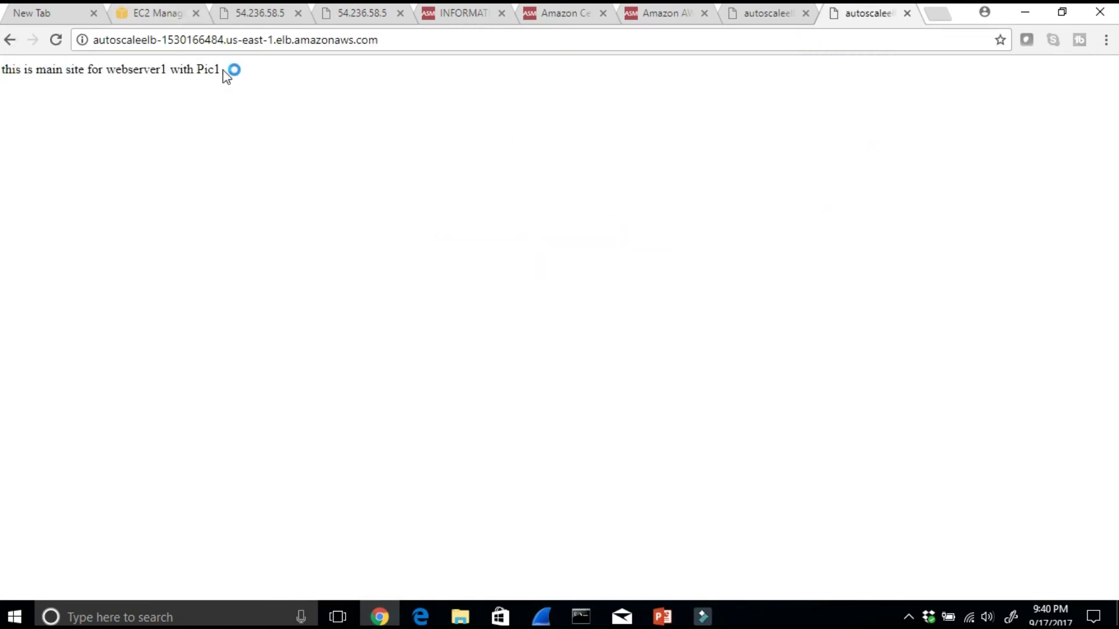
drag(226, 70, 99, 69)
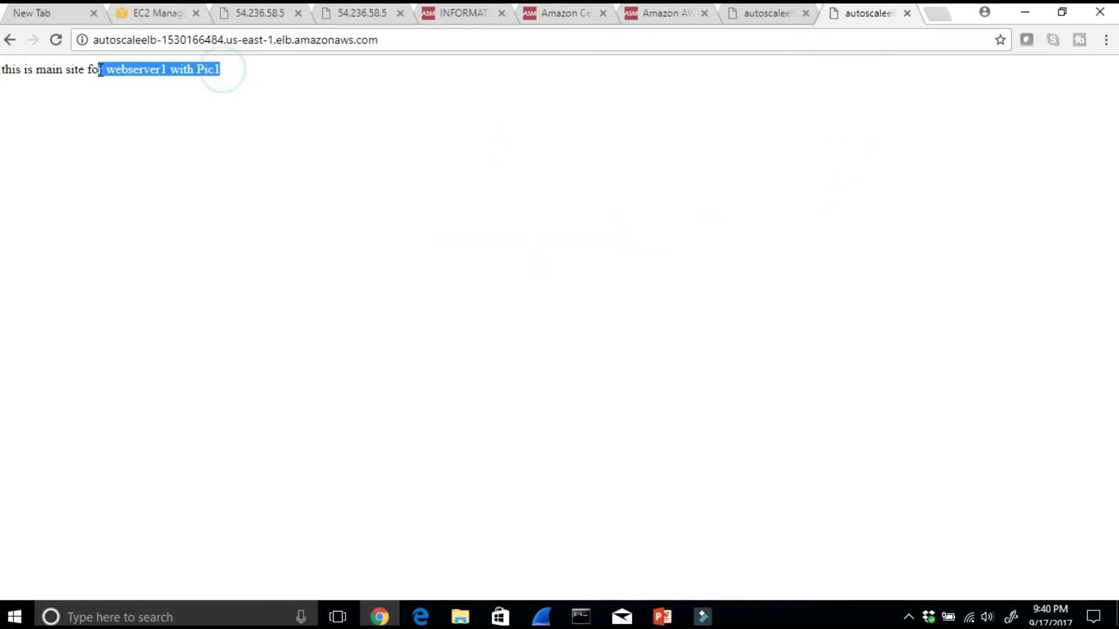
Switch back to the EC2 console and look through the instances list for a newly launched instance
click(144, 15)
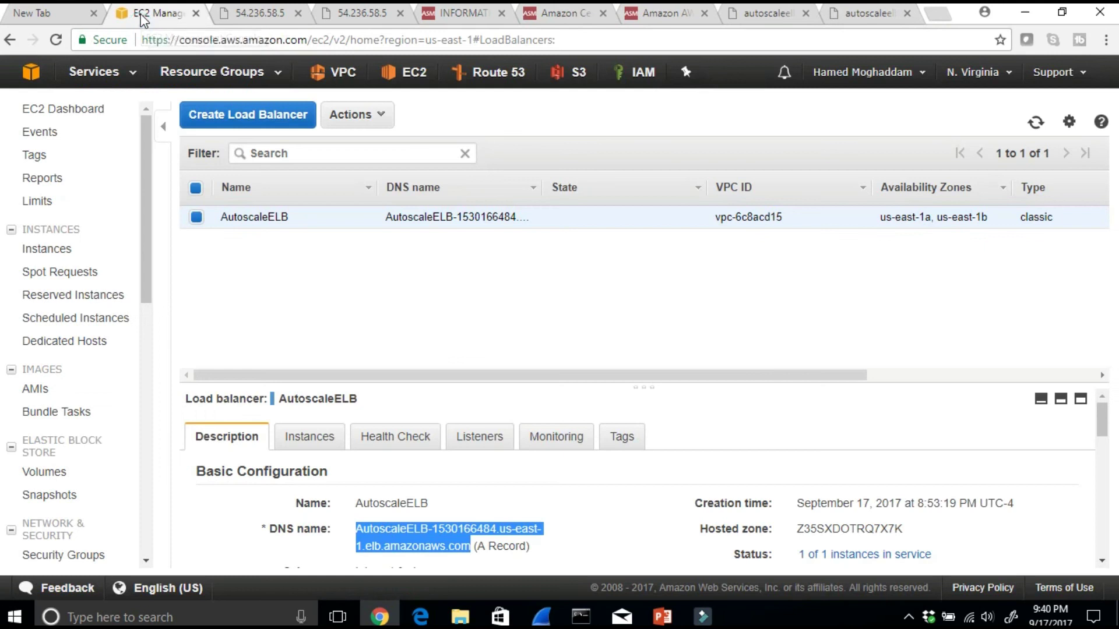
click(406, 75)
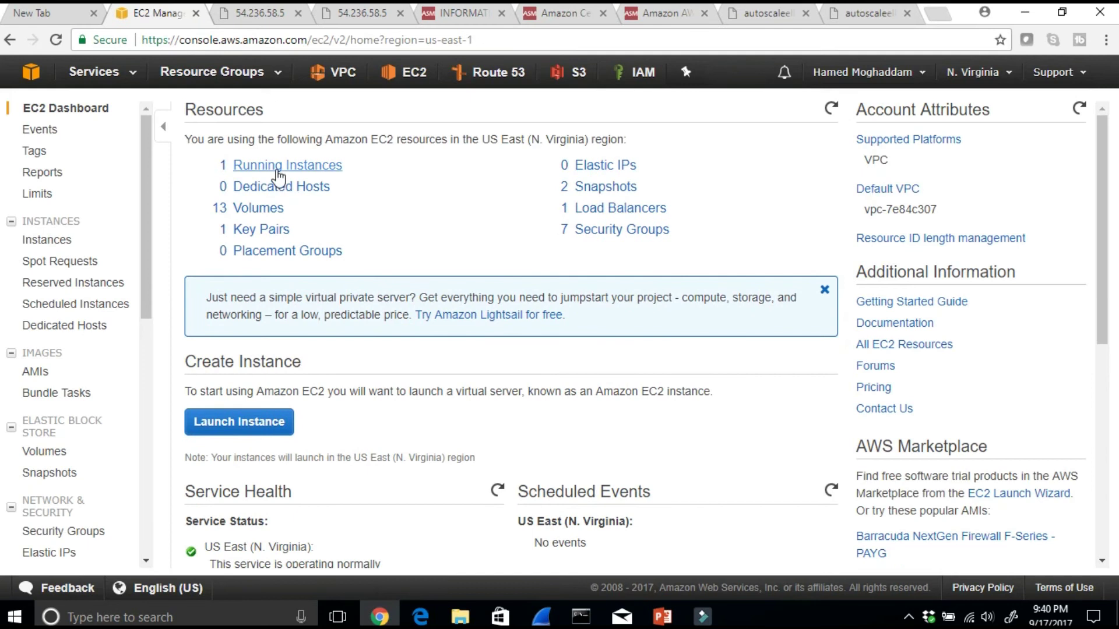
click(274, 168)
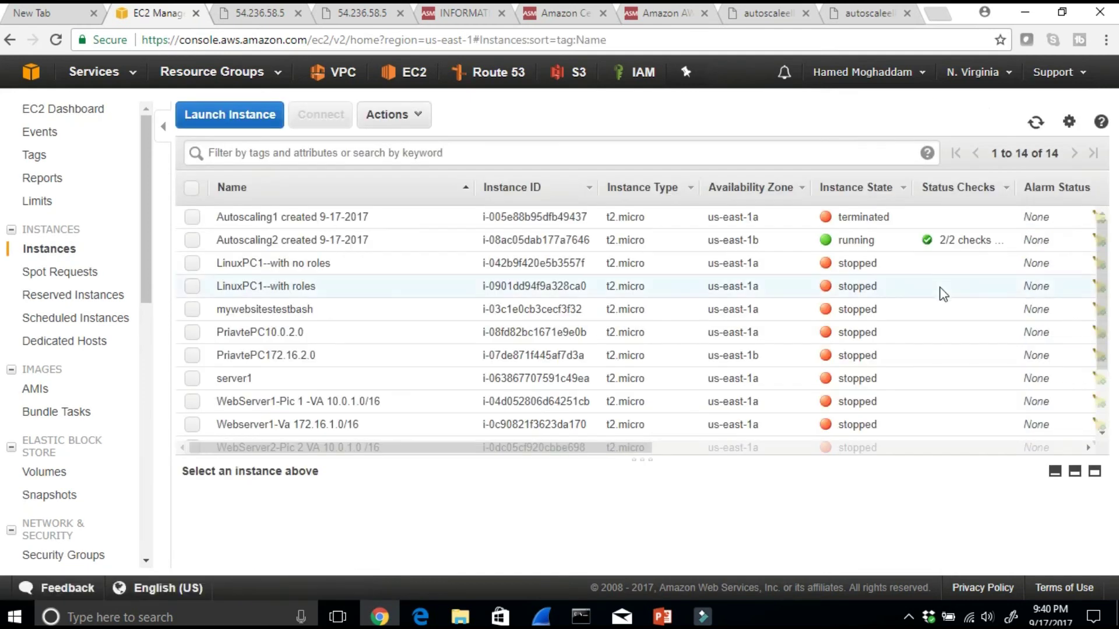
scroll(981, 280, down, 3)
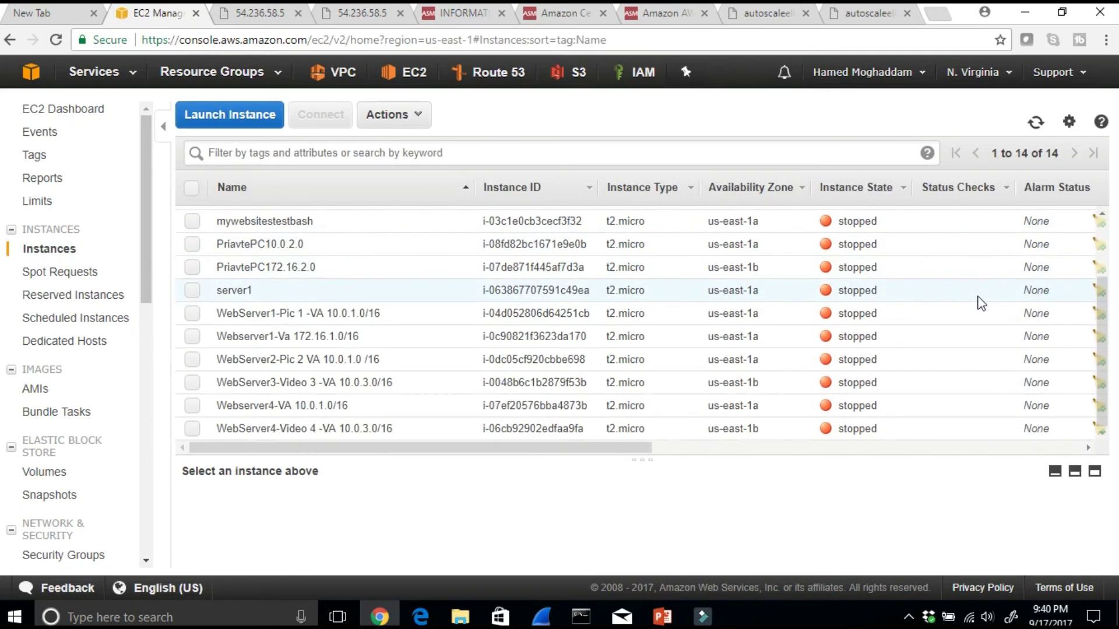
scroll(979, 299, up, 3)
scroll(979, 300, down, 3)
scroll(979, 301, up, 3)
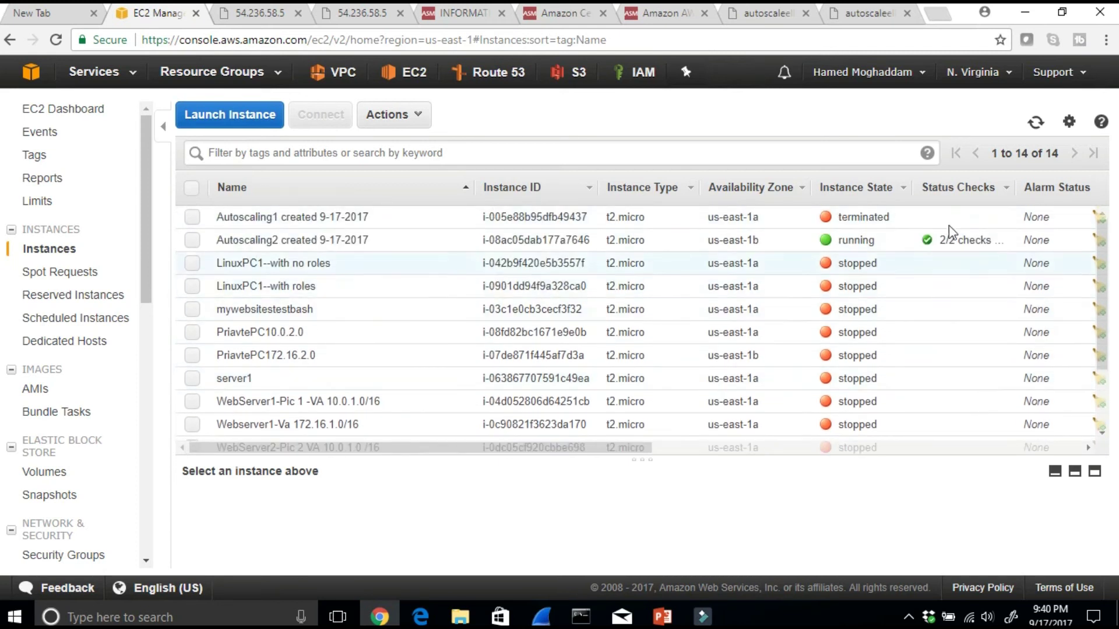
Refresh the instances list repeatedly to watch for the replacement of the terminated Autoscaling1 instance
click(1037, 123)
click(1038, 123)
click(1038, 123)
drag(1101, 271, 1107, 386)
scroll(1107, 402, up, 2)
click(1037, 125)
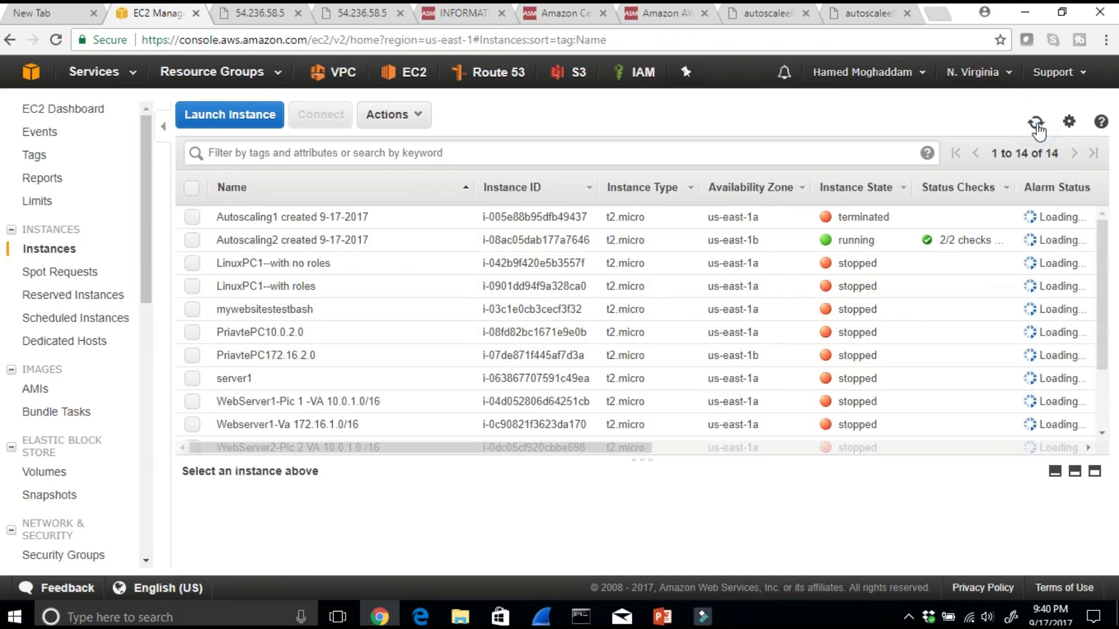
click(1036, 124)
click(1036, 124)
click(1036, 124)
click(1037, 124)
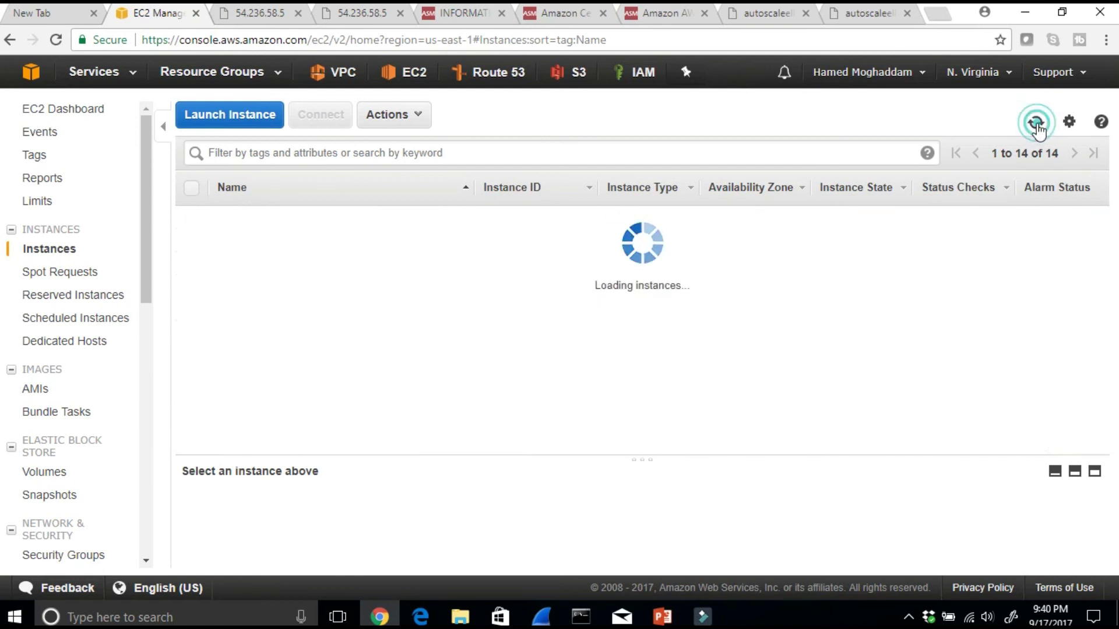
click(1037, 124)
click(1036, 124)
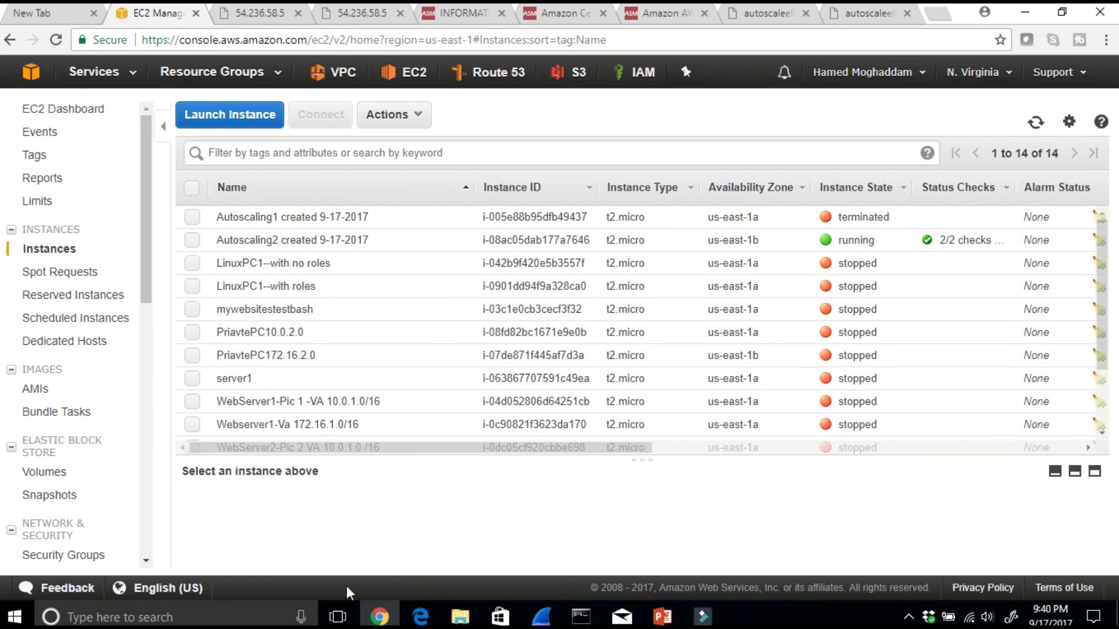
Open the Auto Scaling group's activity history and examine the entries for terminating and launching EC2 instances
drag(145, 240, 134, 376)
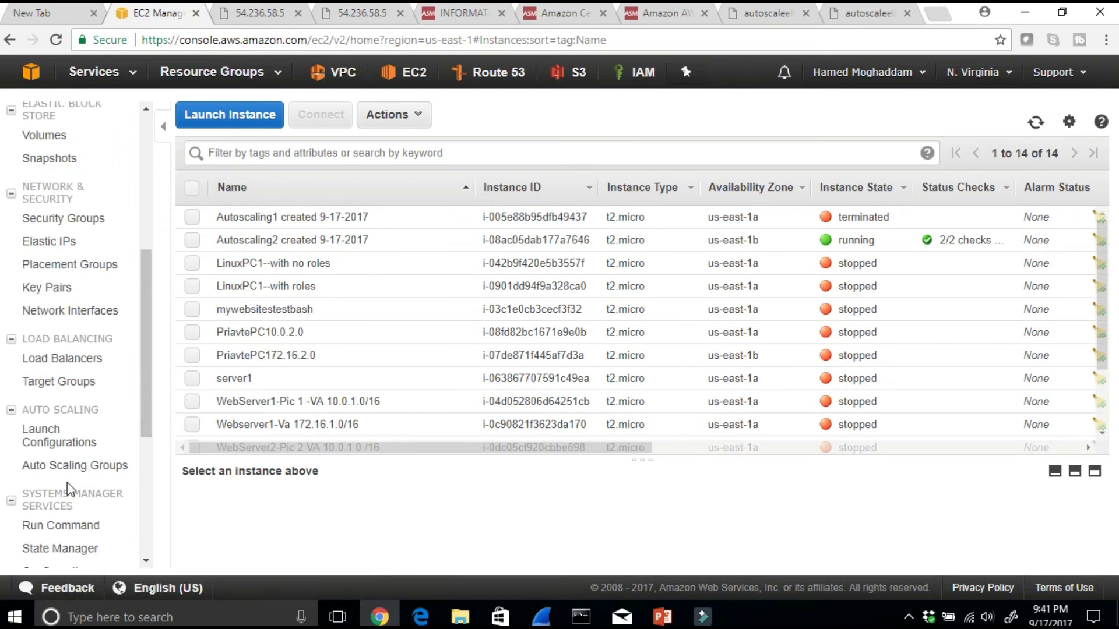
click(53, 467)
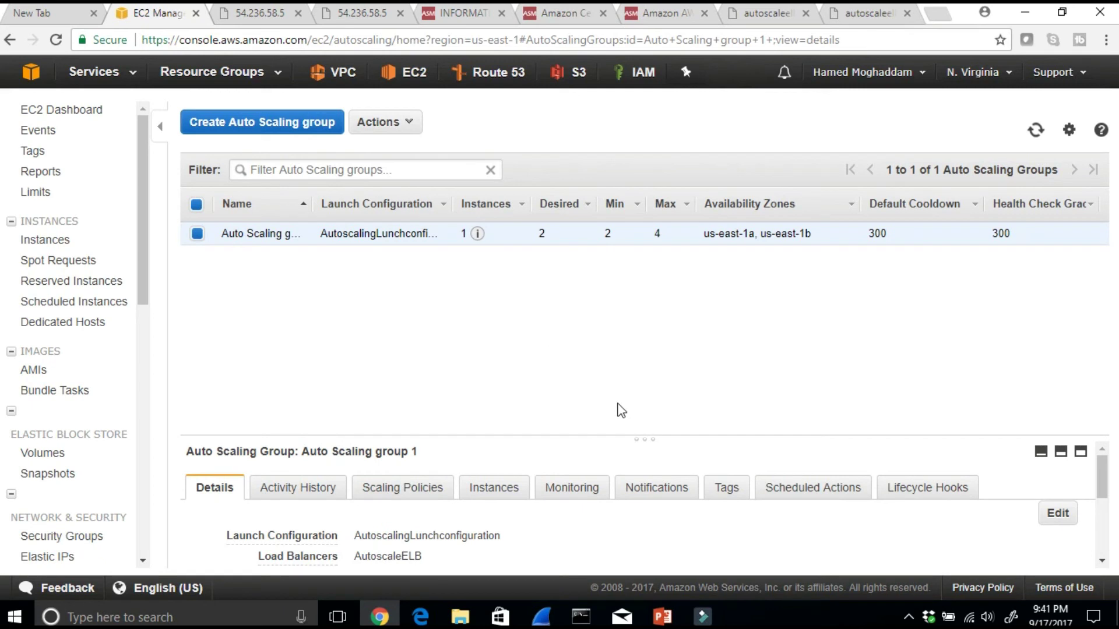
mouse_move(476, 236)
click(285, 496)
scroll(586, 495, down, 3)
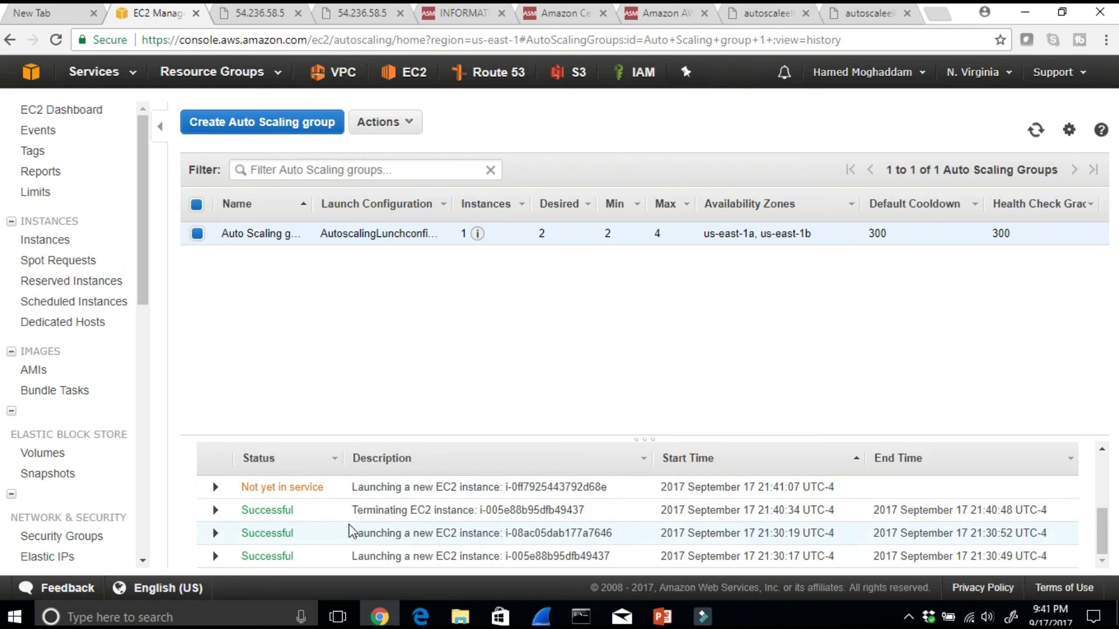
drag(348, 510, 584, 520)
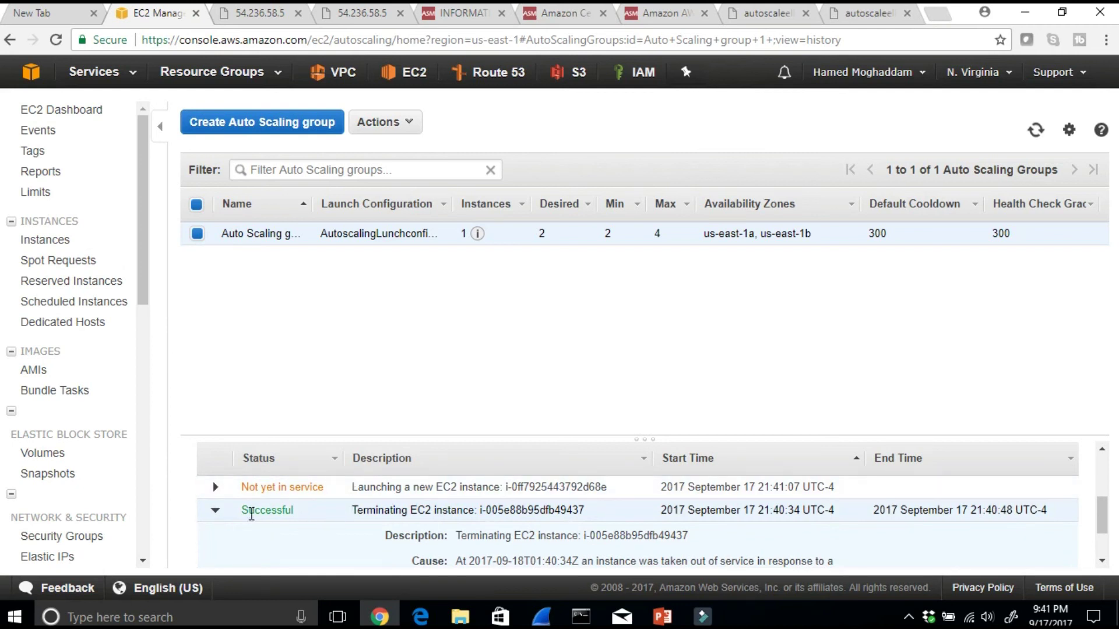
click(213, 511)
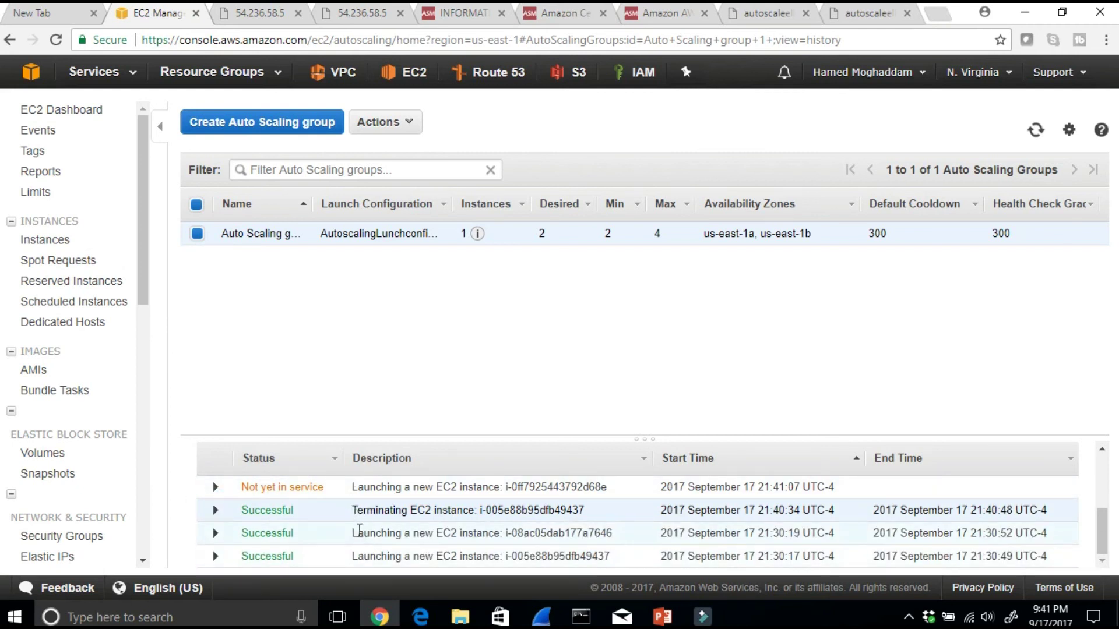
drag(355, 511, 581, 488)
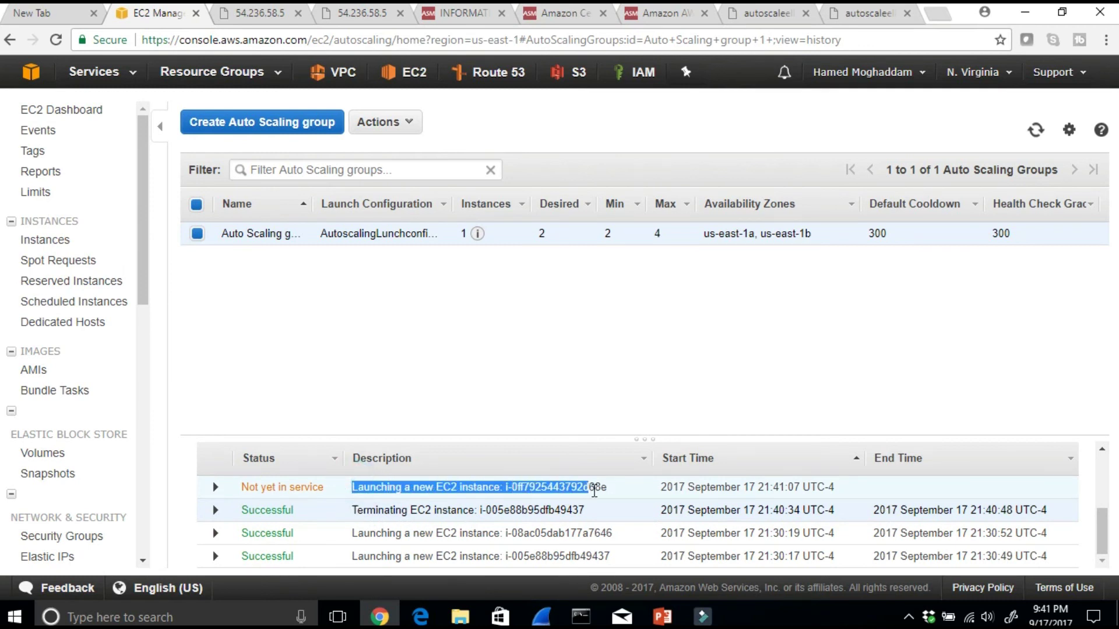
click(594, 490)
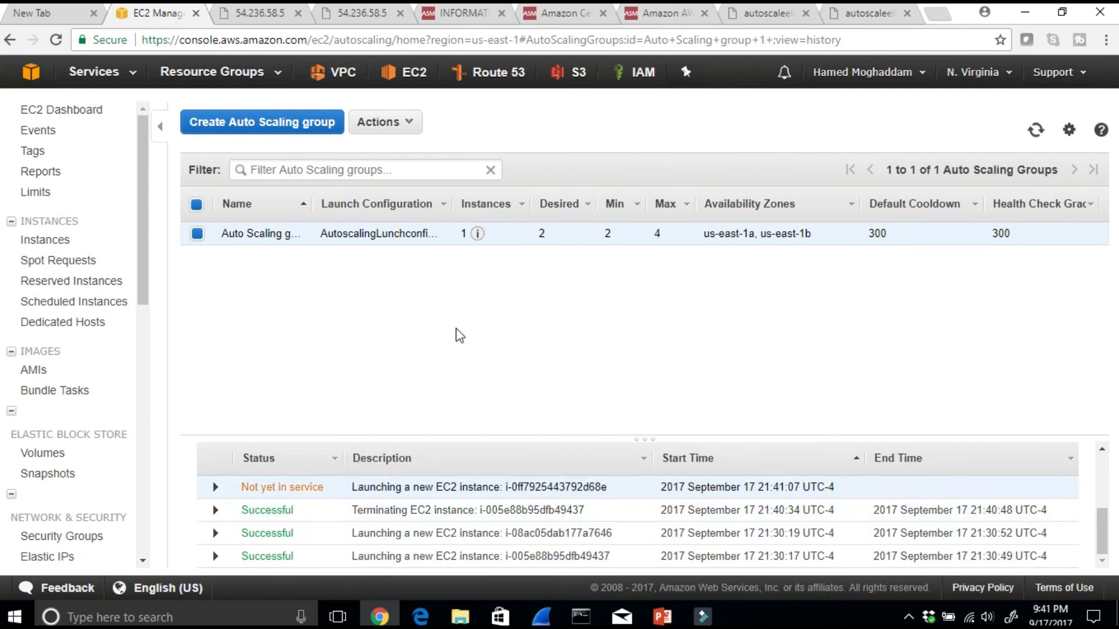
Return to the EC2 dashboard and open the instances list to look for the replacement instance
click(413, 85)
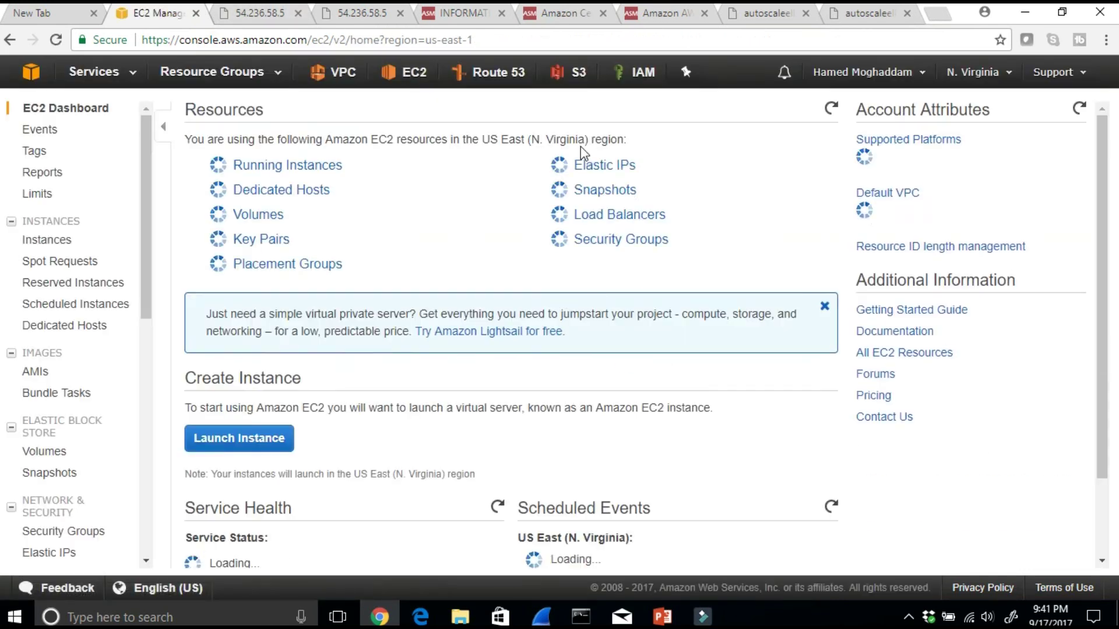
click(287, 164)
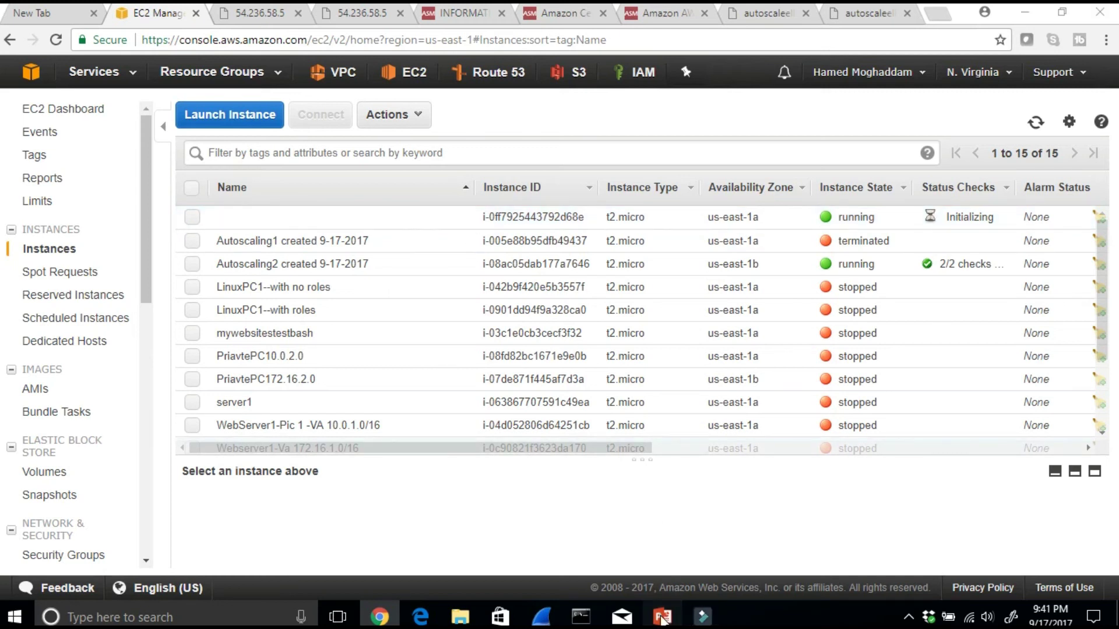
Switch to the PowerPoint instructions, open slide 5, and read Step 25 about the load balancer and the replacement EC2 instance
click(662, 617)
click(93, 519)
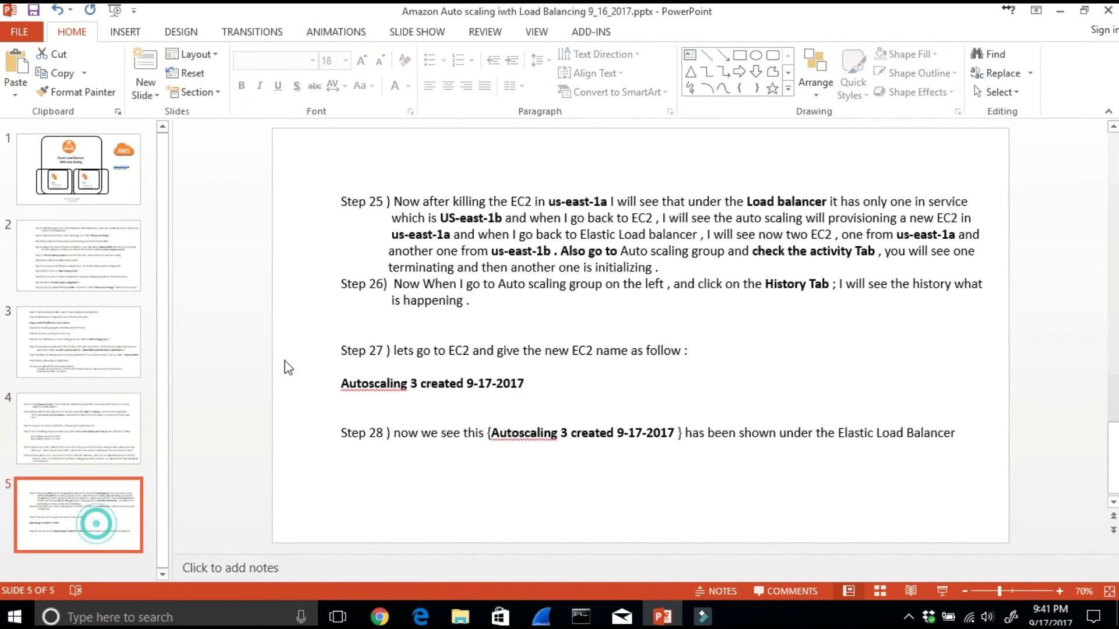
drag(394, 201, 589, 207)
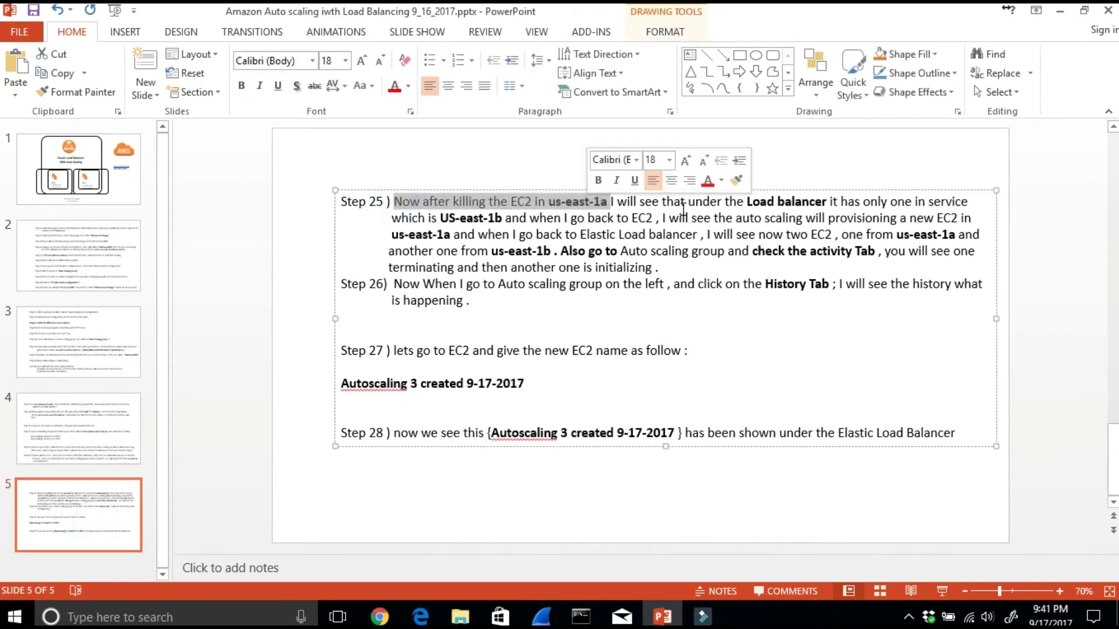
drag(779, 201, 971, 202)
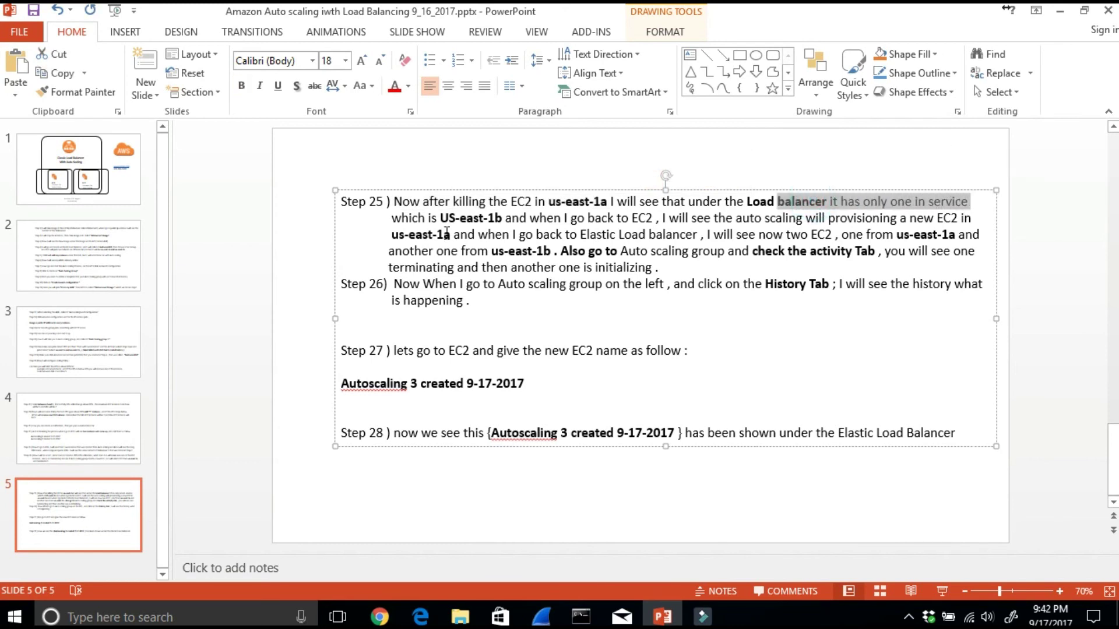
drag(442, 221, 438, 221)
drag(558, 222, 651, 234)
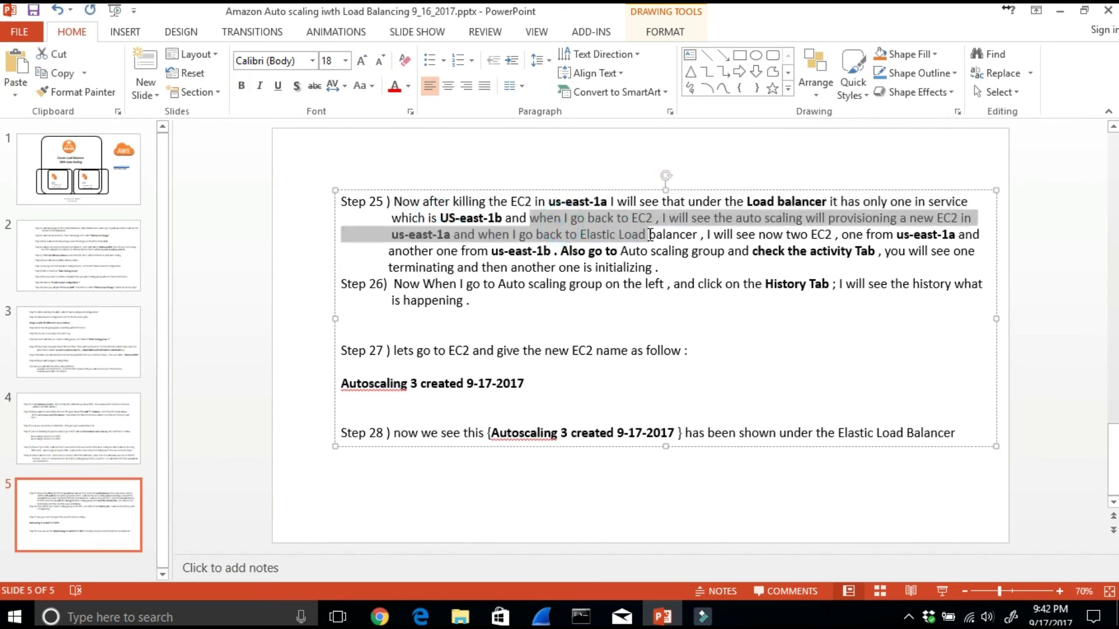
click(791, 237)
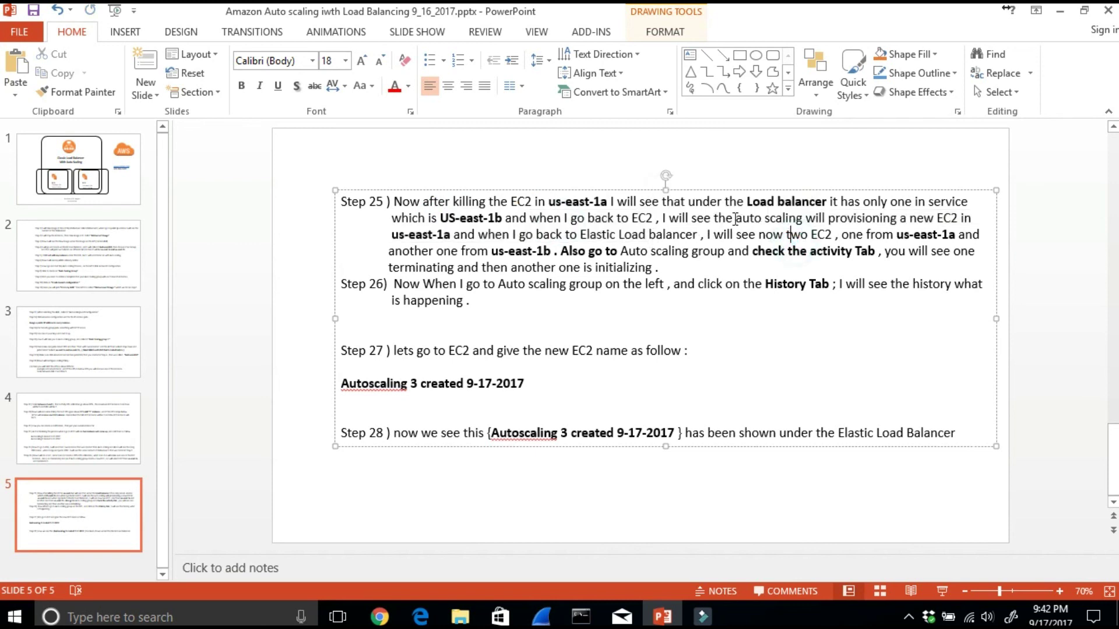
drag(720, 218, 897, 227)
drag(455, 236, 639, 247)
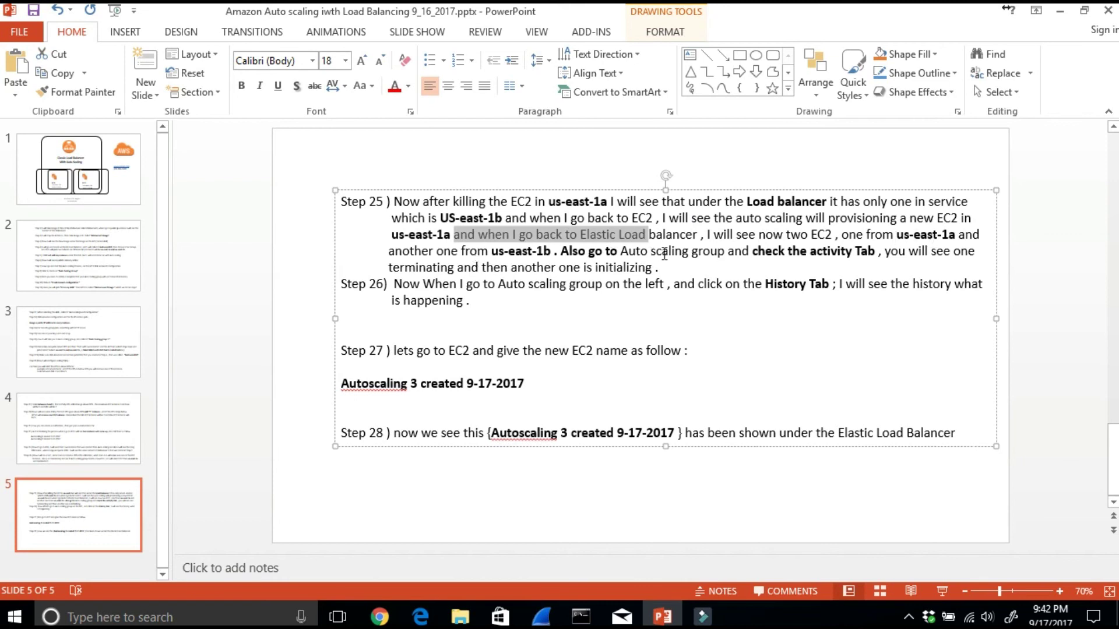
click(745, 261)
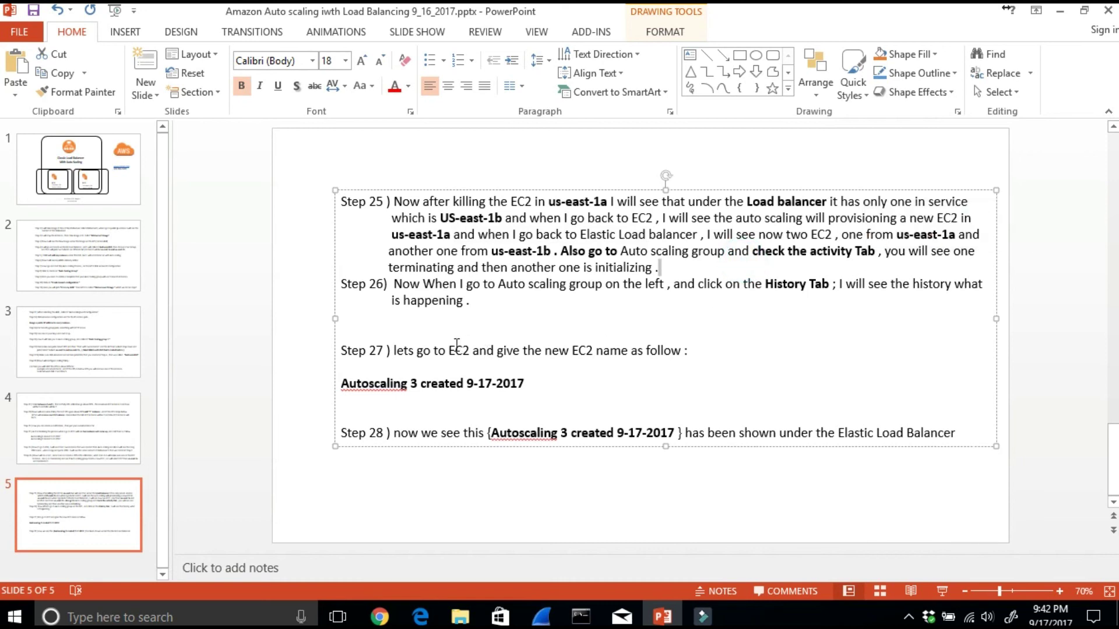
Copy the instance name "Autoscaling 3 created 9-17-2017" from Step 27 on the slide and return to the EC2 console
click(450, 349)
drag(531, 383, 373, 395)
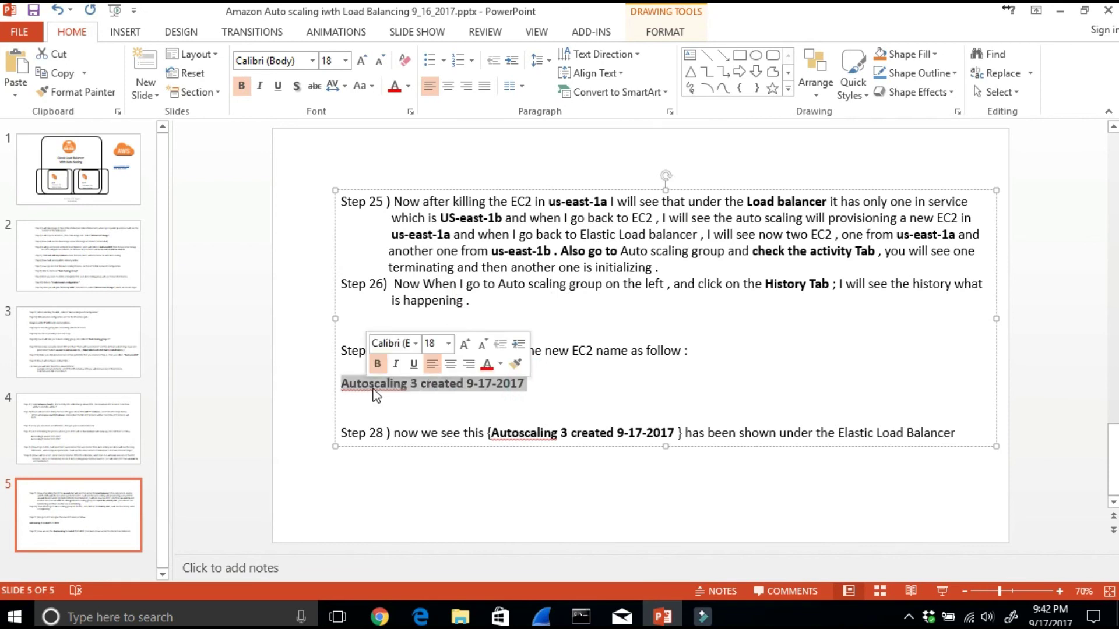
right_click(373, 395)
key(Escape)
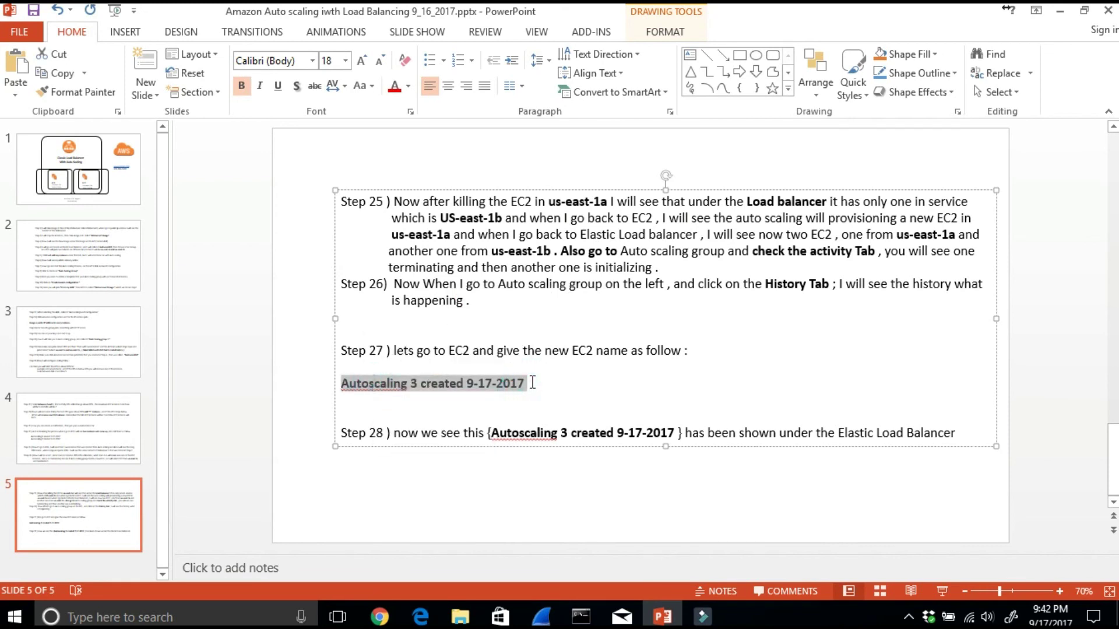
click(532, 382)
drag(532, 382, 368, 388)
key(ctrl+c)
click(1068, 14)
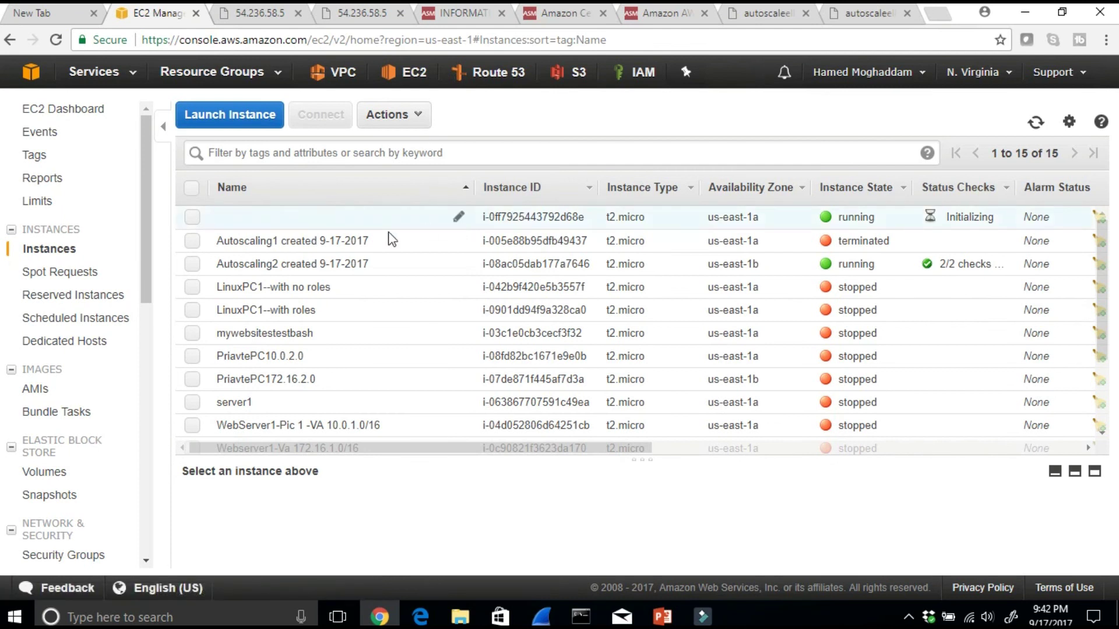
Try to name the unnamed running us-east-1a instance "NEw Autoscaling 3 created 9-17-2017"
click(458, 220)
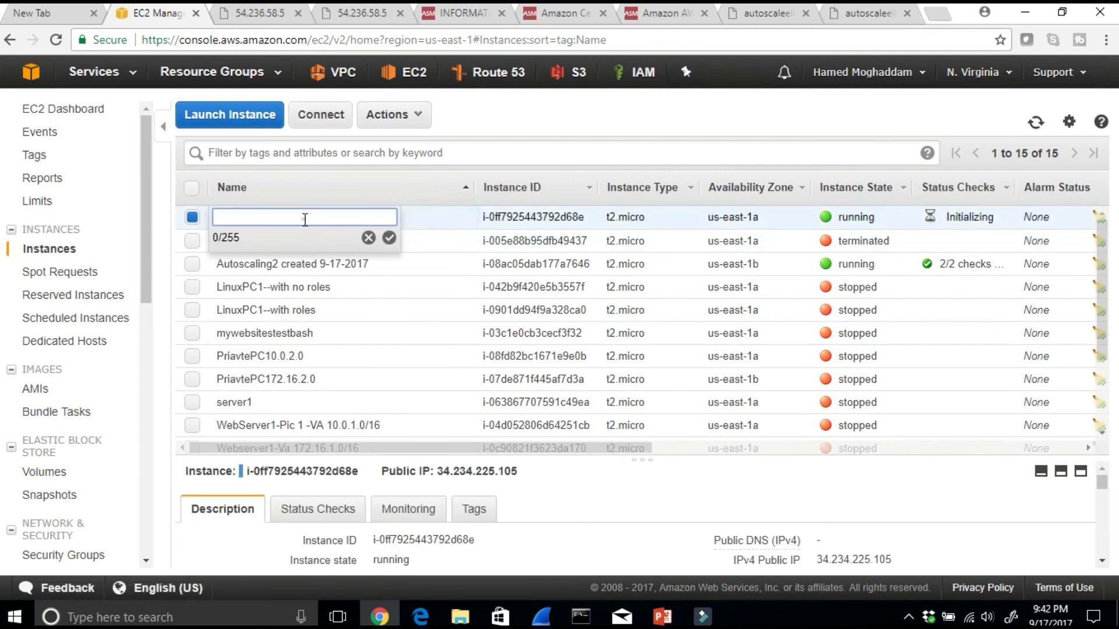
key(ctrl+v)
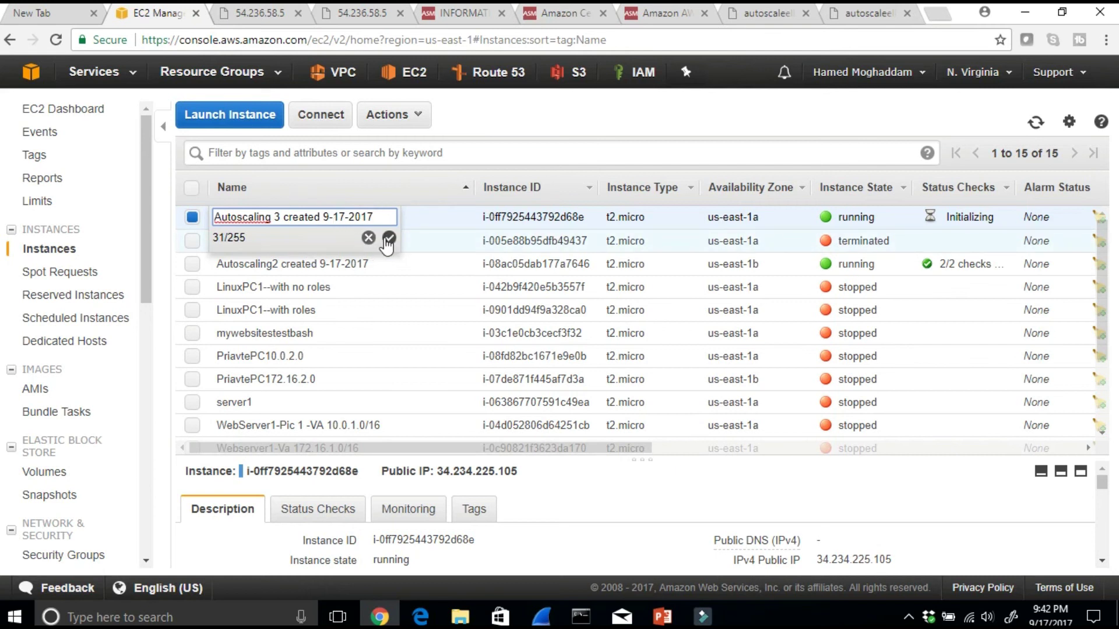
click(216, 214)
text(NEw)
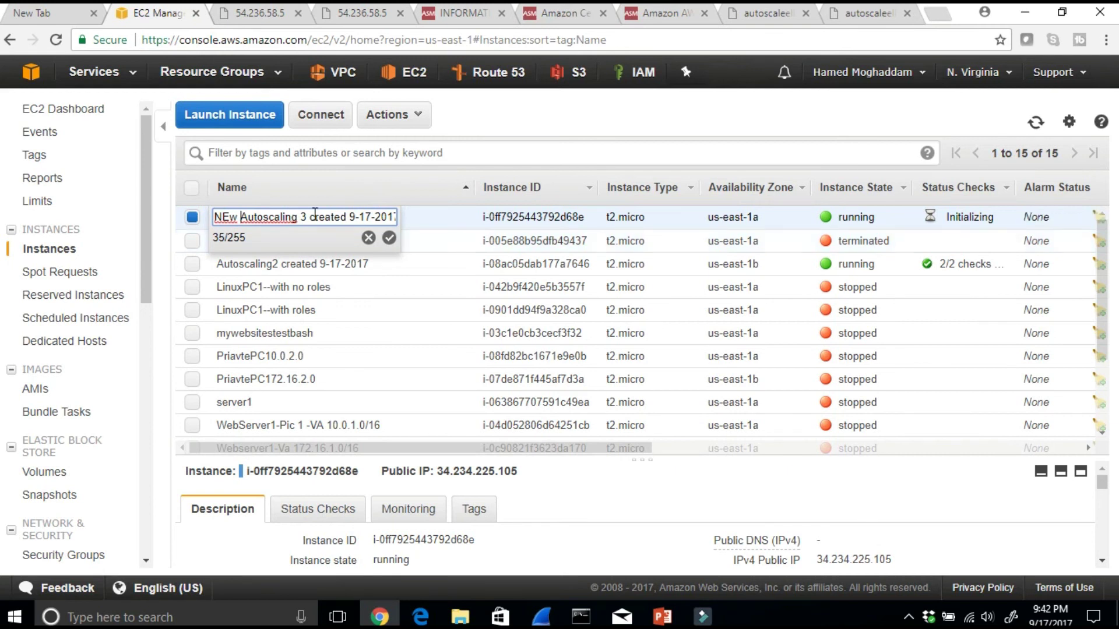
click(389, 239)
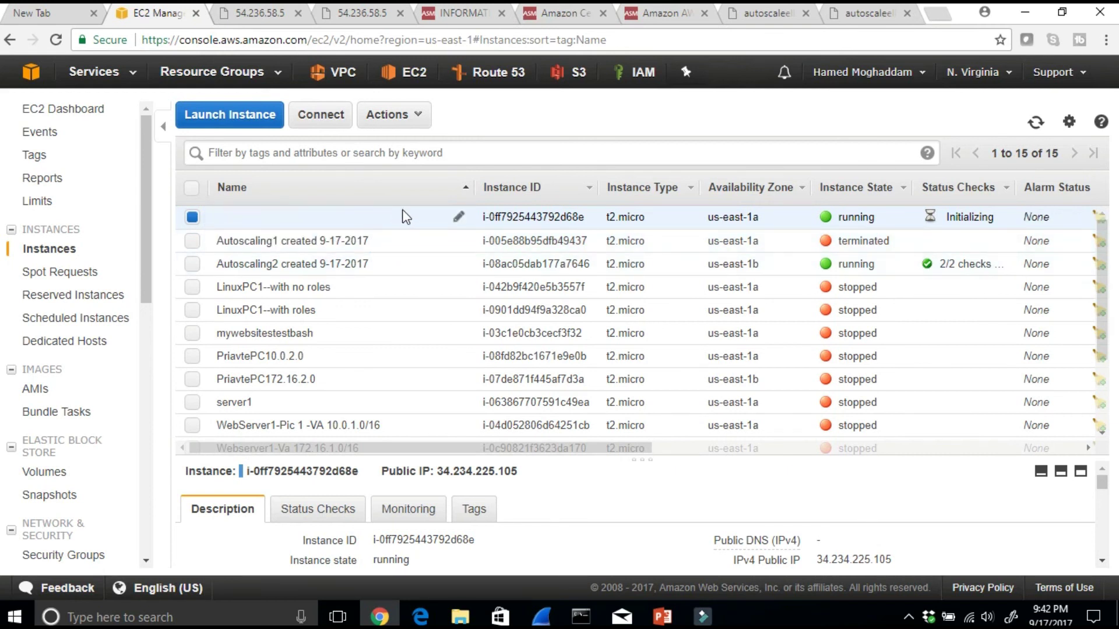
Name the unnamed running us-east-1a instance "New Autoscaling 3 created 9-17-2017" using the copied text
click(372, 224)
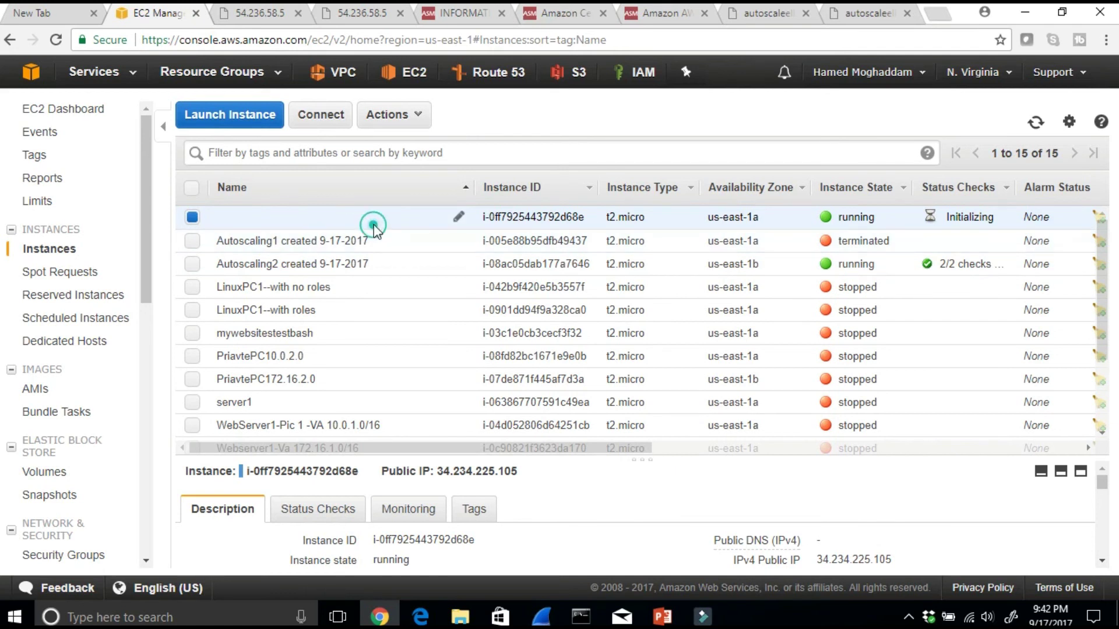
click(458, 221)
click(323, 217)
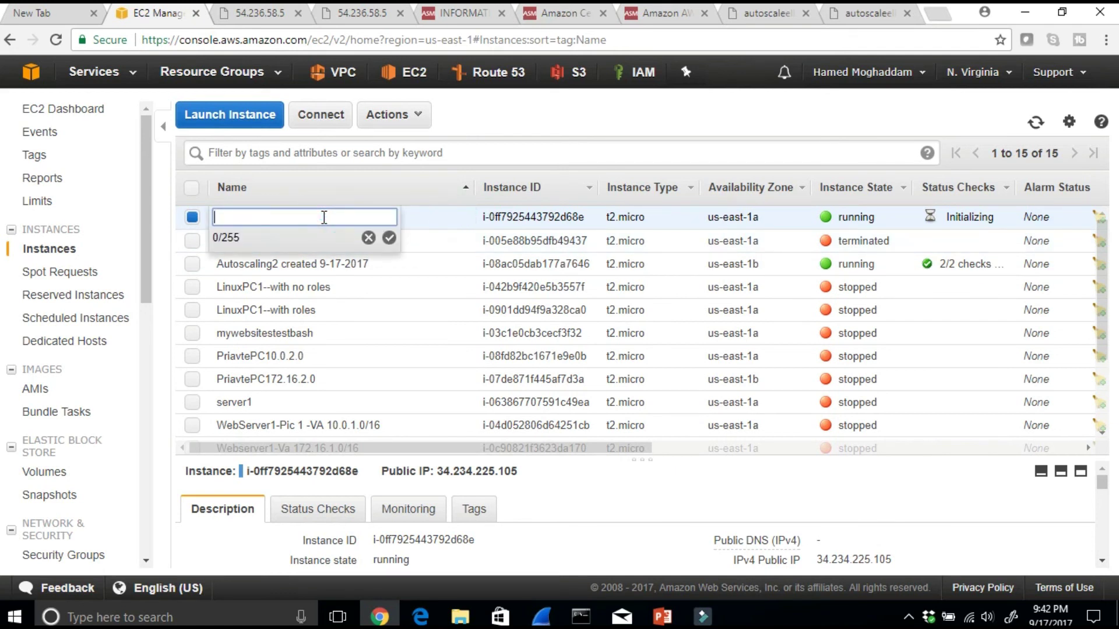
key(ctrl+v)
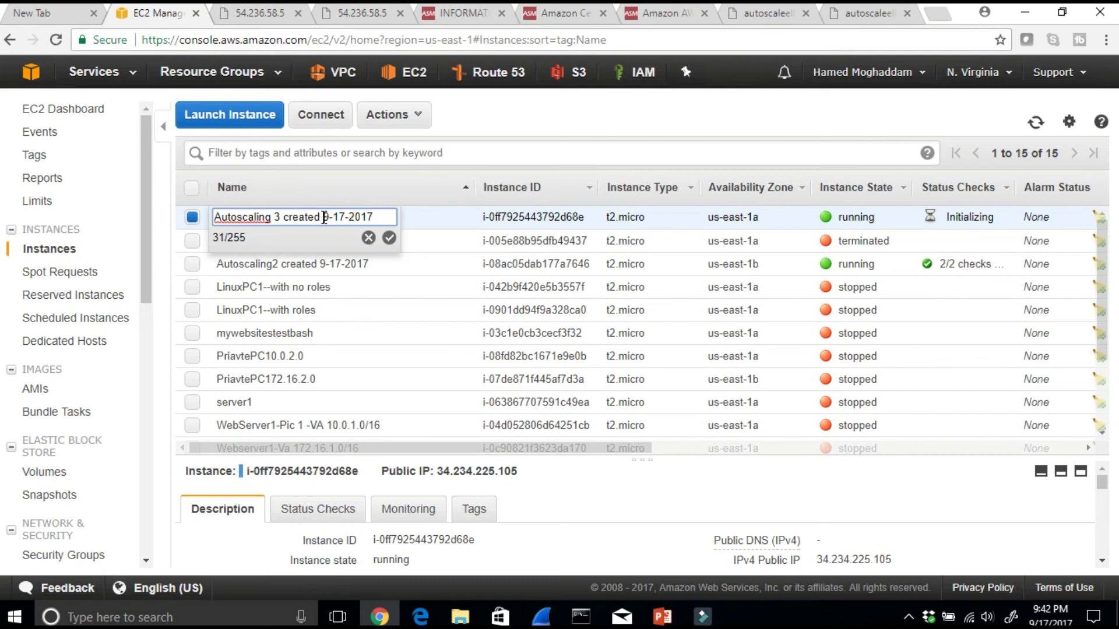
text(New)
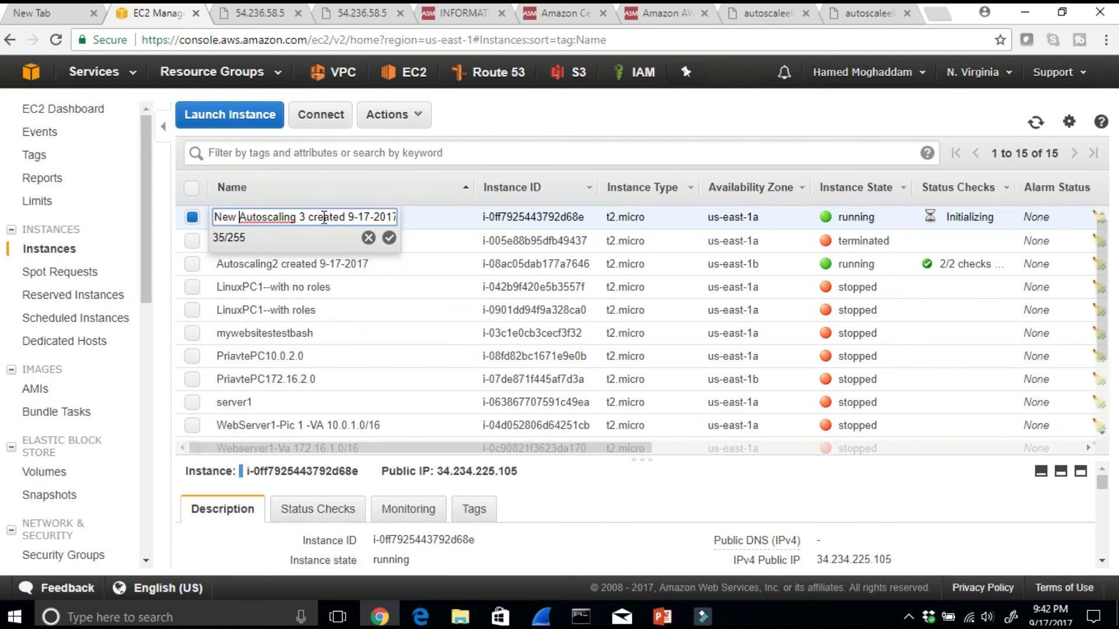
click(388, 238)
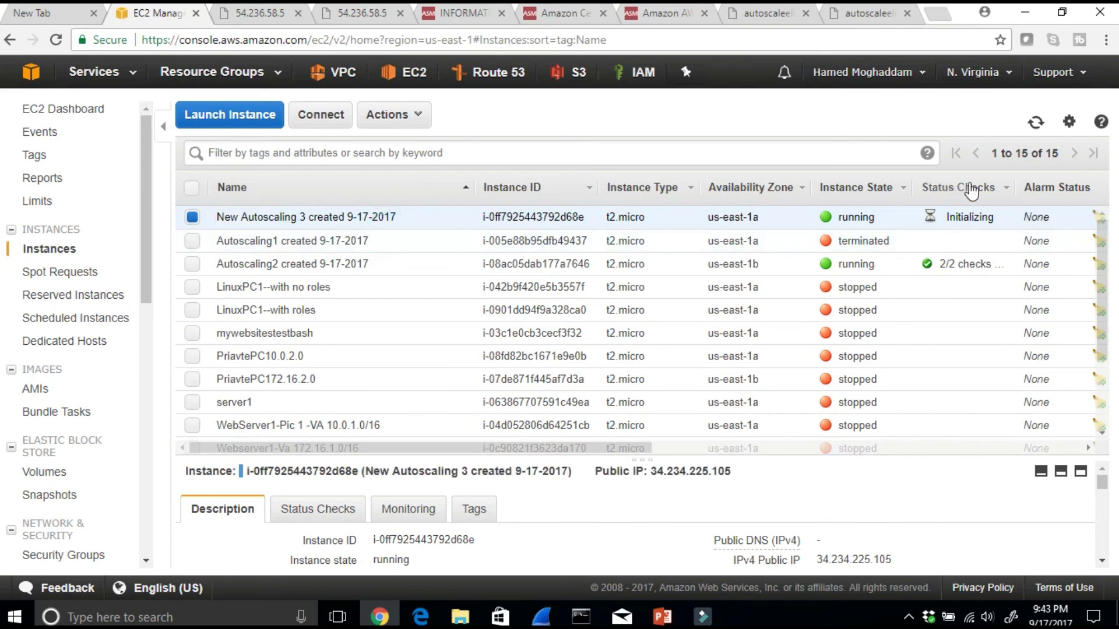
Refresh the instances list and inspect it sorted by Status Checks, then by Name, to locate the new instance
click(1037, 127)
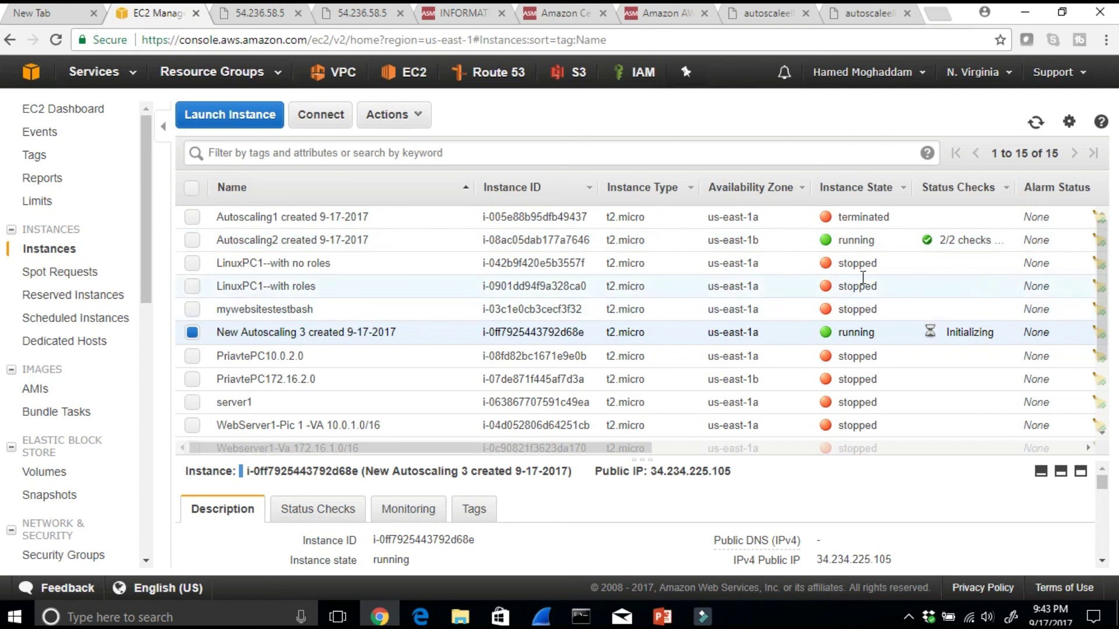
click(936, 189)
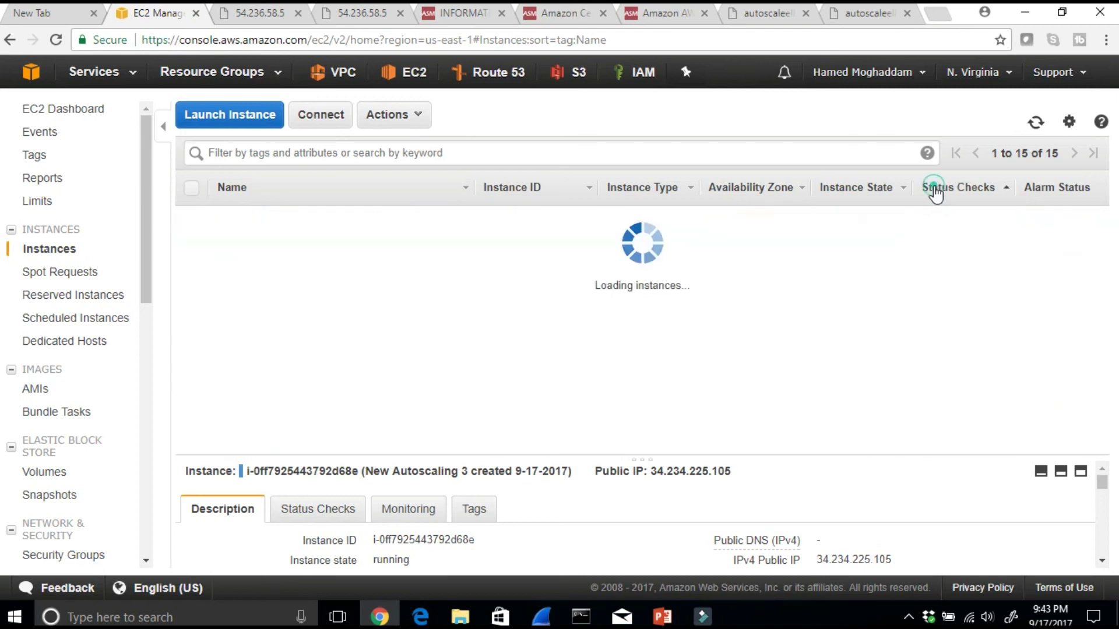
click(937, 190)
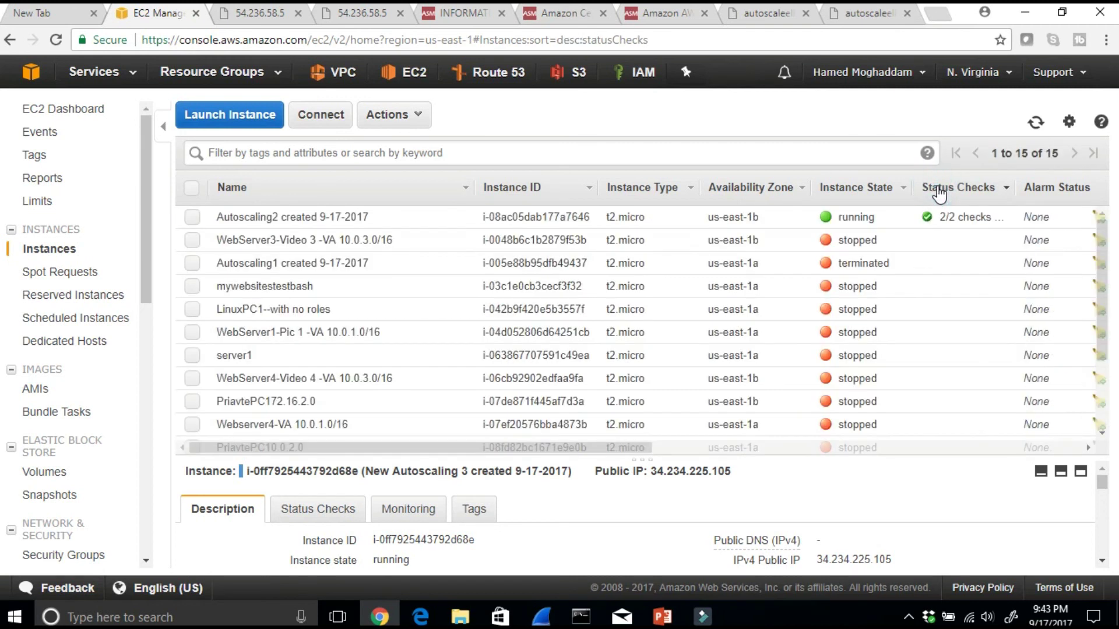
click(278, 195)
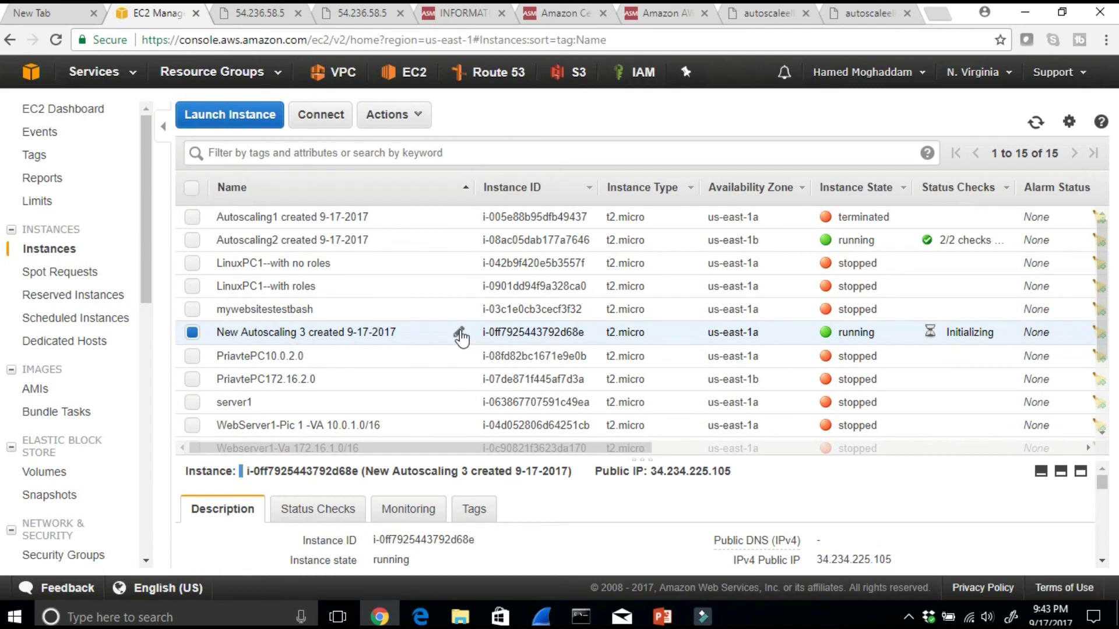
Rename the new instance to "Autoscaling 3 created 9-17-2017" by removing the "New" prefix
click(458, 332)
click(237, 332)
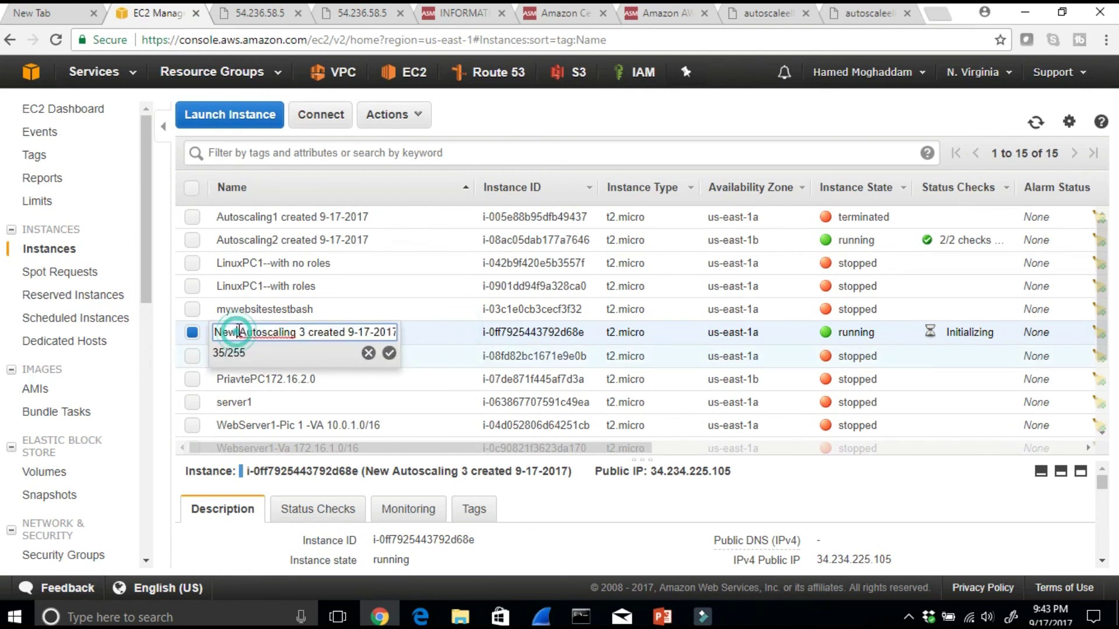
key(BackSpace)
key(BackSpace)
key(BackSpace)
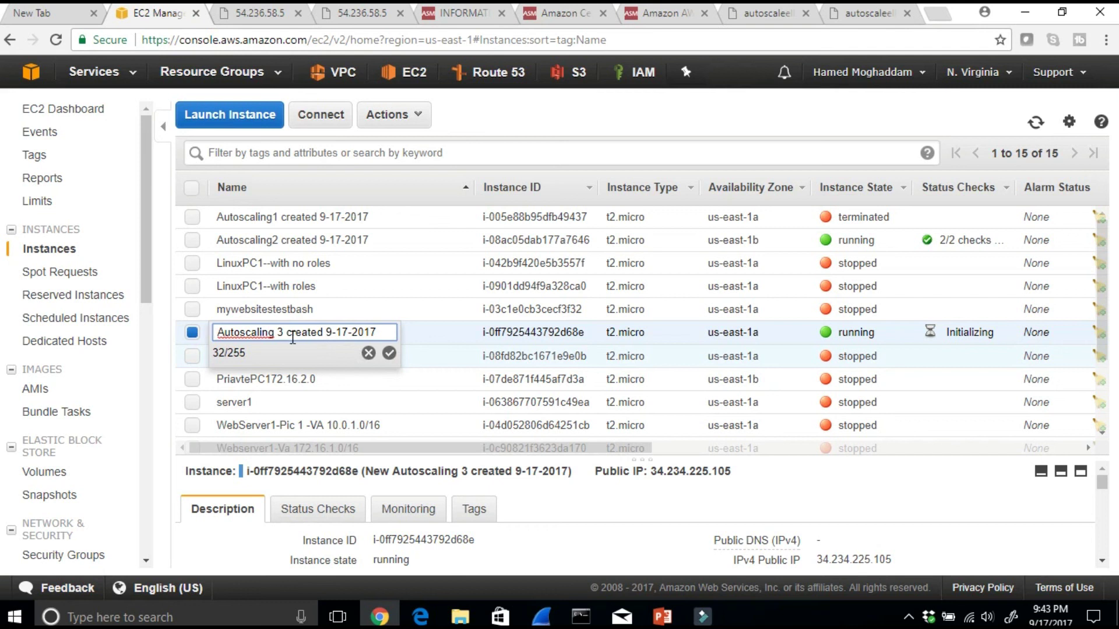
key(Delete)
click(388, 353)
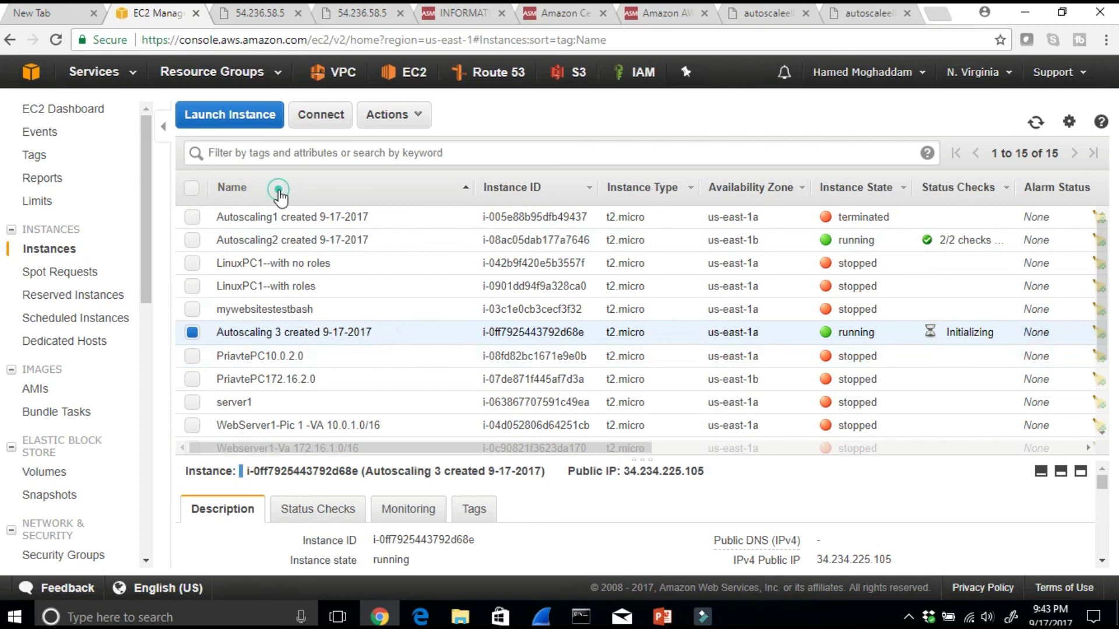
Re-sort the instances list by Name in ascending order and refresh it to check the Autoscaling instances' states
click(280, 188)
click(262, 189)
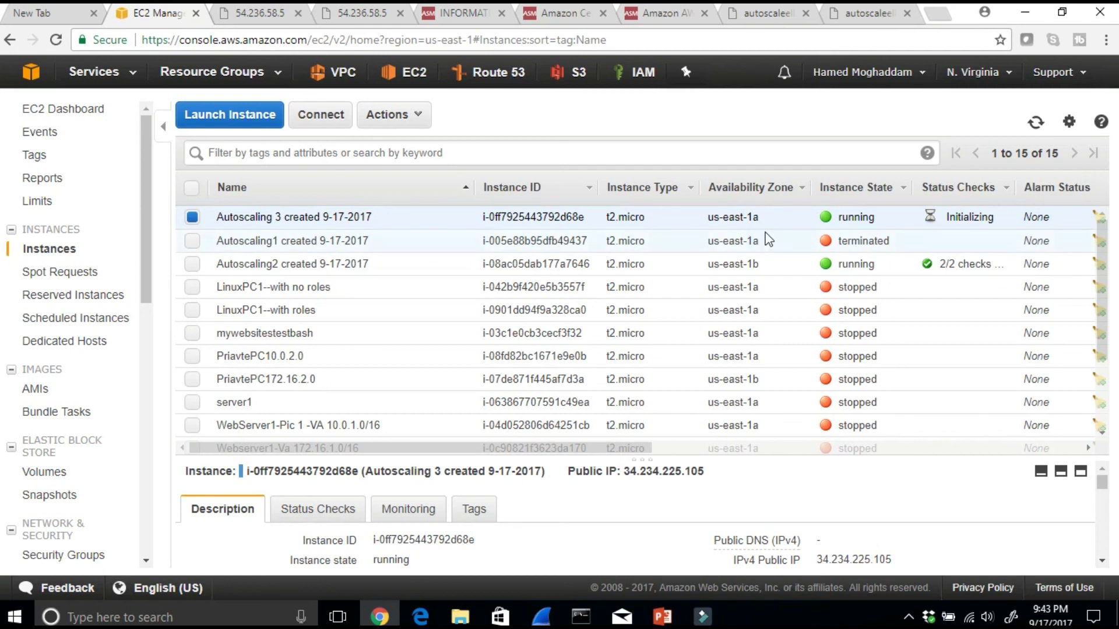
click(1035, 122)
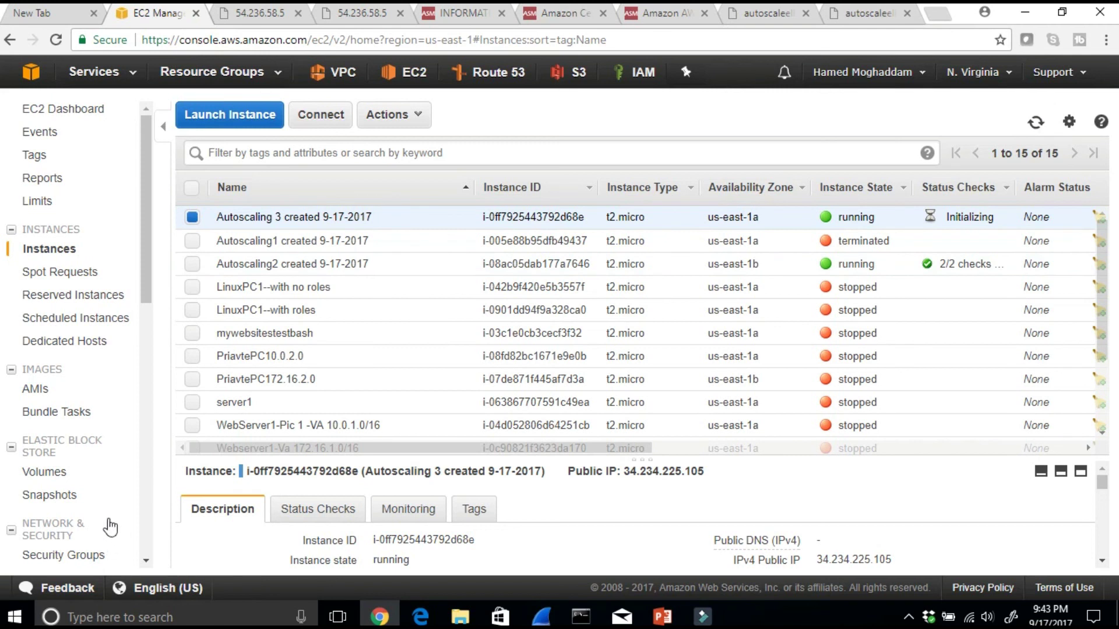
Open the instances registered with the AutoscaleELB load balancer and examine their names, availability zones and status
scroll(146, 563, down, 4)
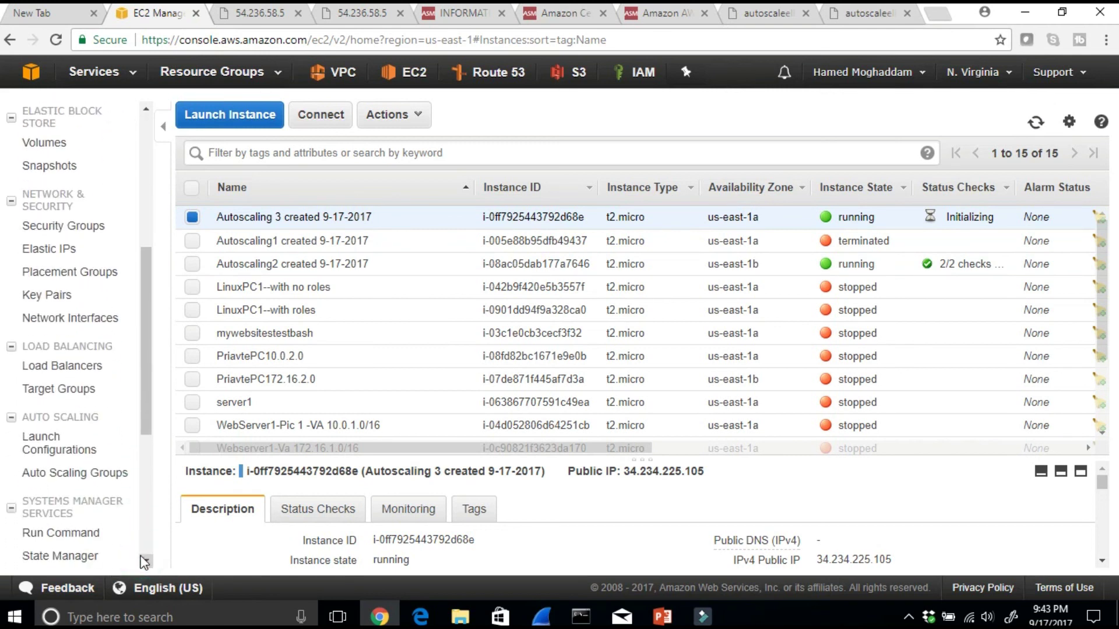
click(66, 365)
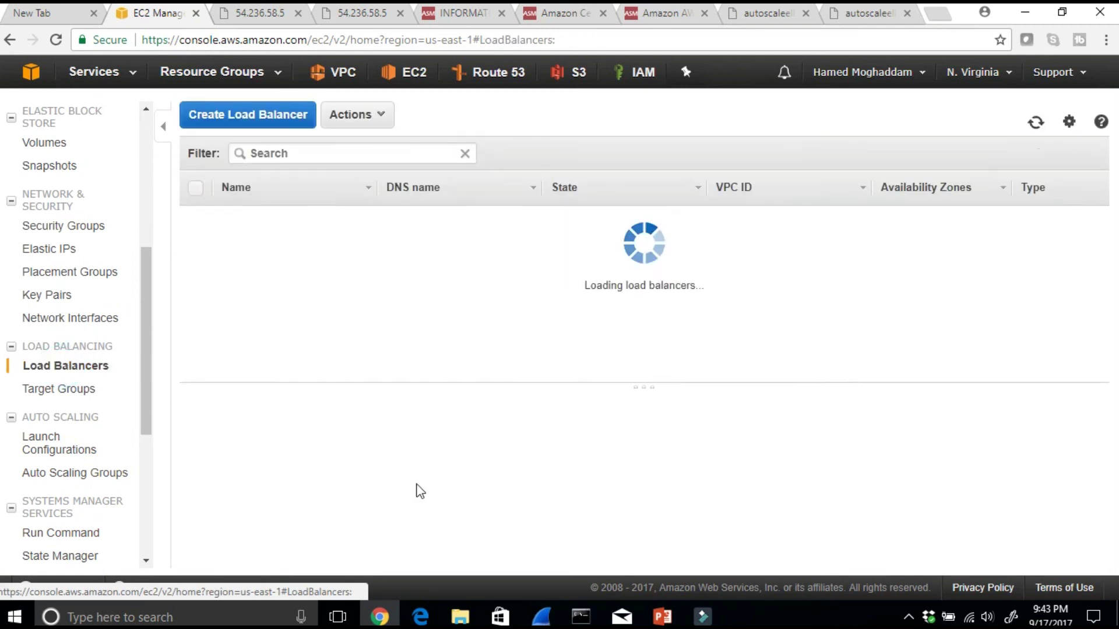
click(315, 443)
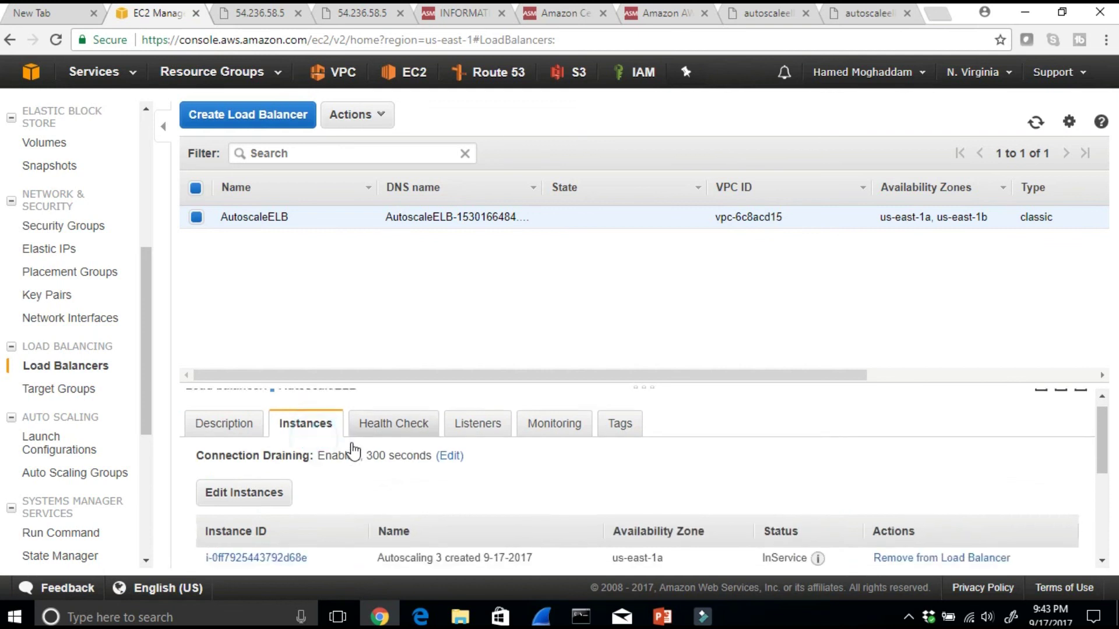
scroll(354, 450, down, 3)
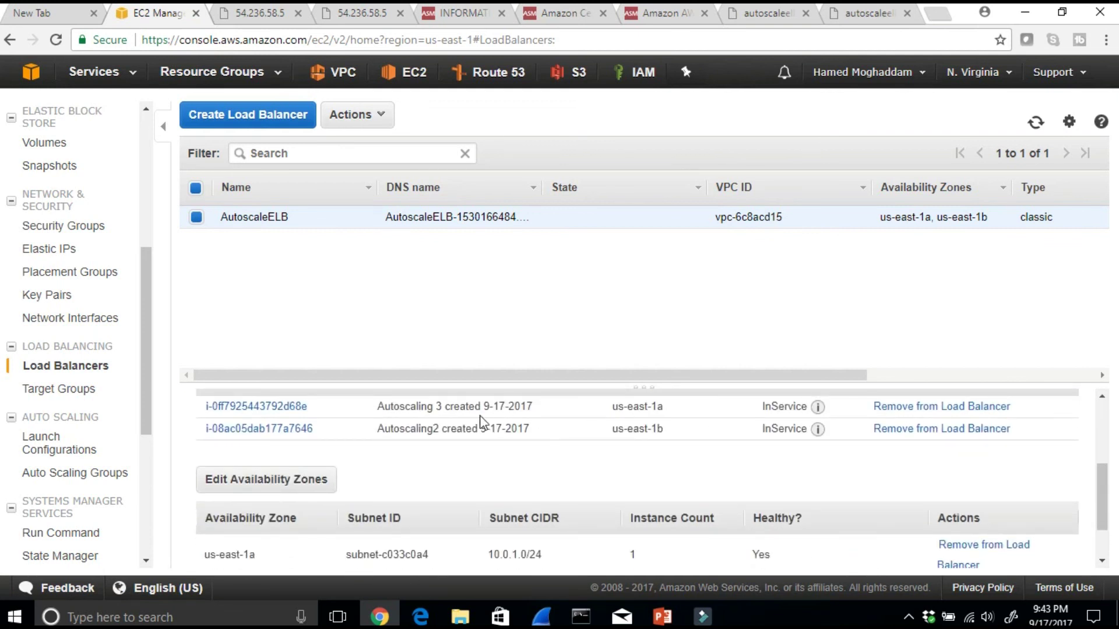
drag(376, 408, 384, 473)
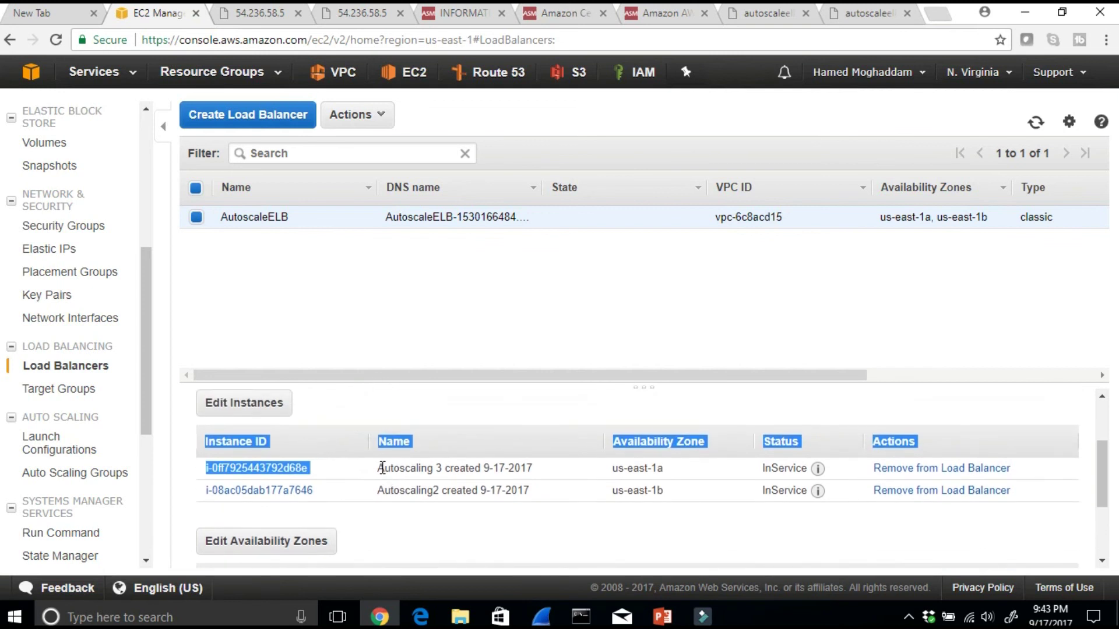
drag(530, 492, 381, 473)
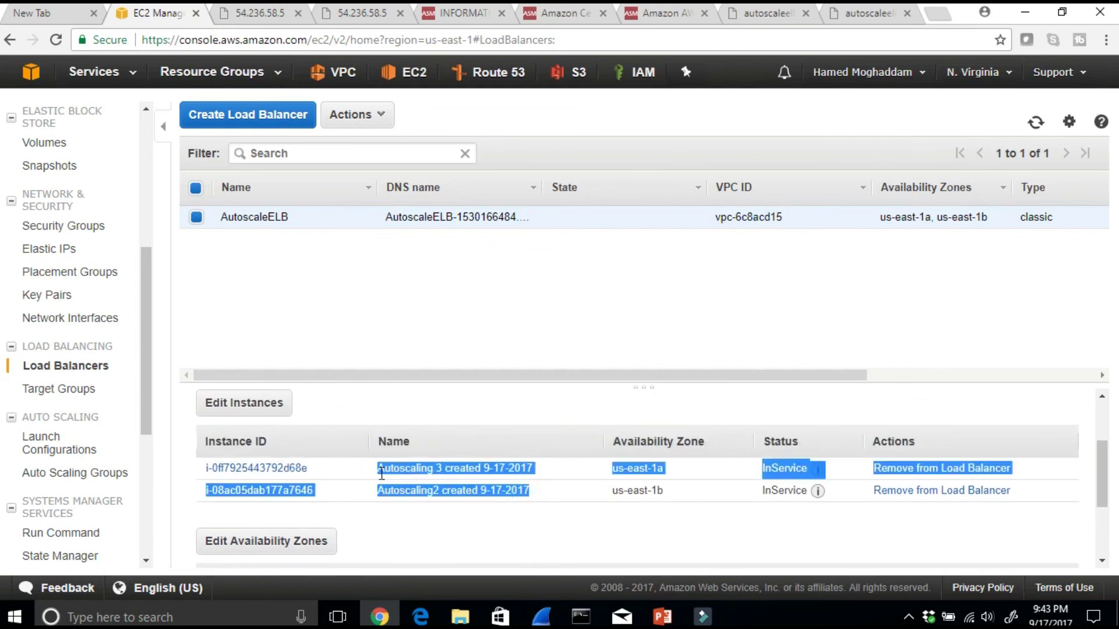
click(668, 471)
drag(659, 471, 613, 473)
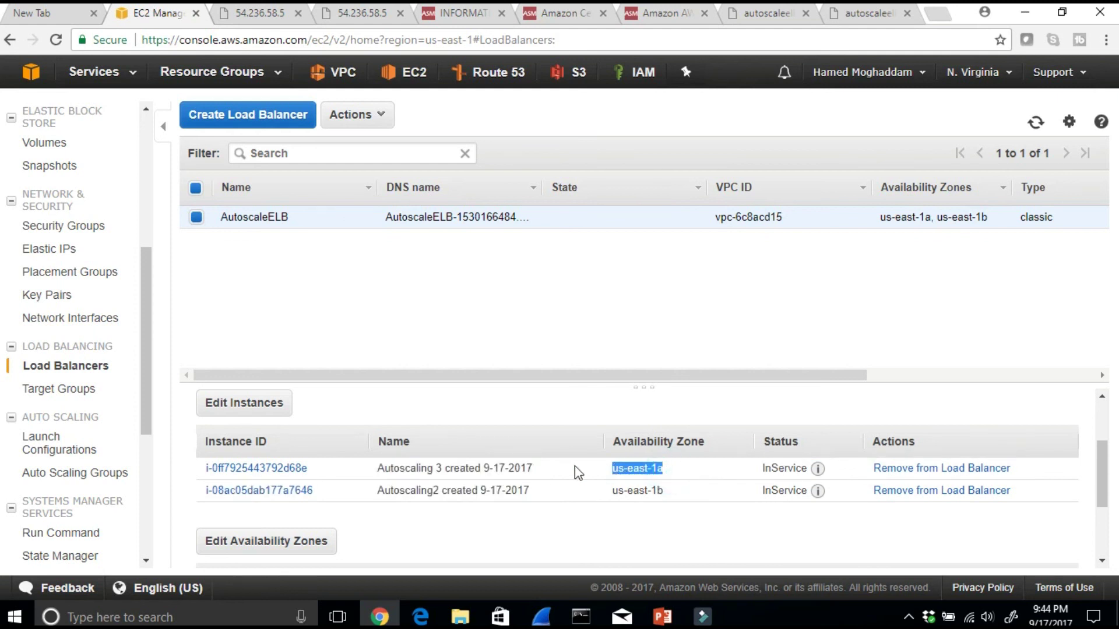
Open the activity history of Auto Scaling group 1 and examine the instance termination and replacement launch entries
drag(145, 383, 149, 463)
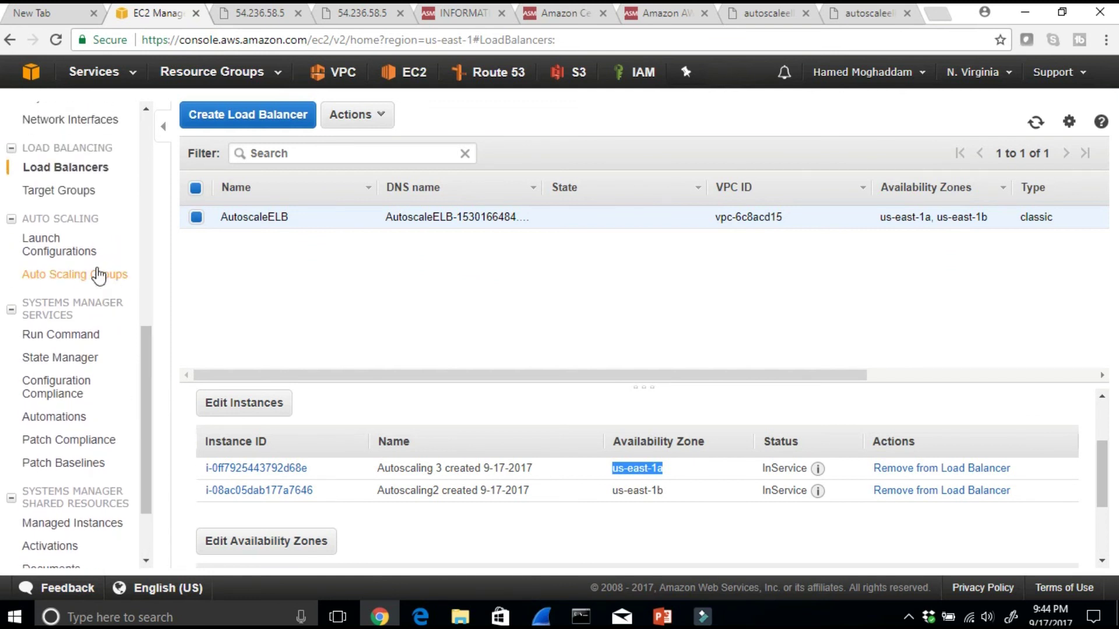
click(99, 275)
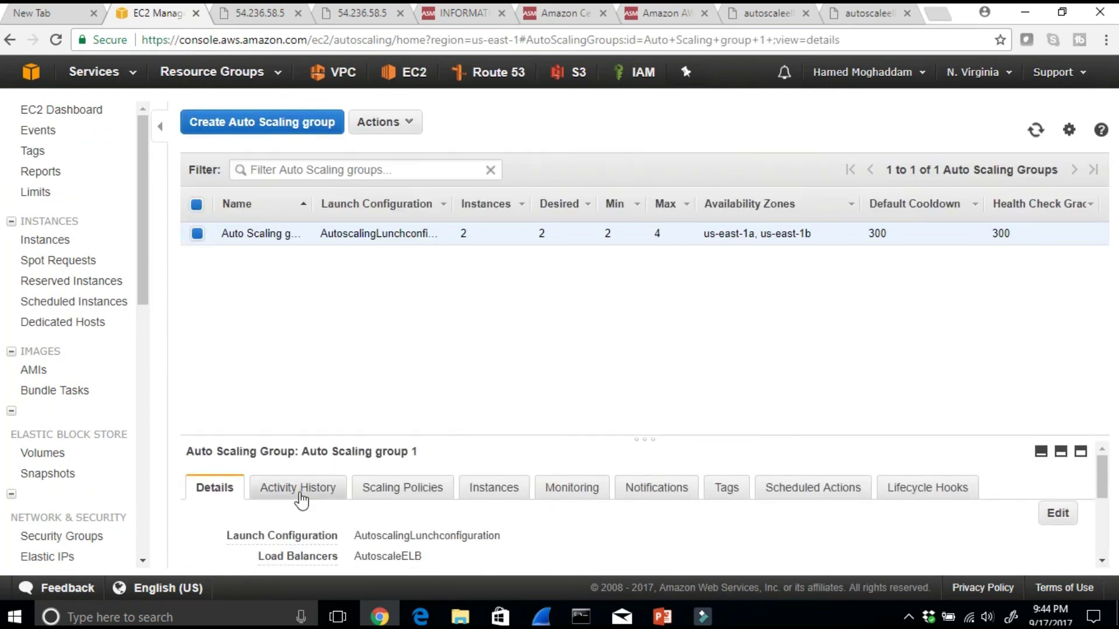
click(297, 489)
scroll(511, 544, down, 1)
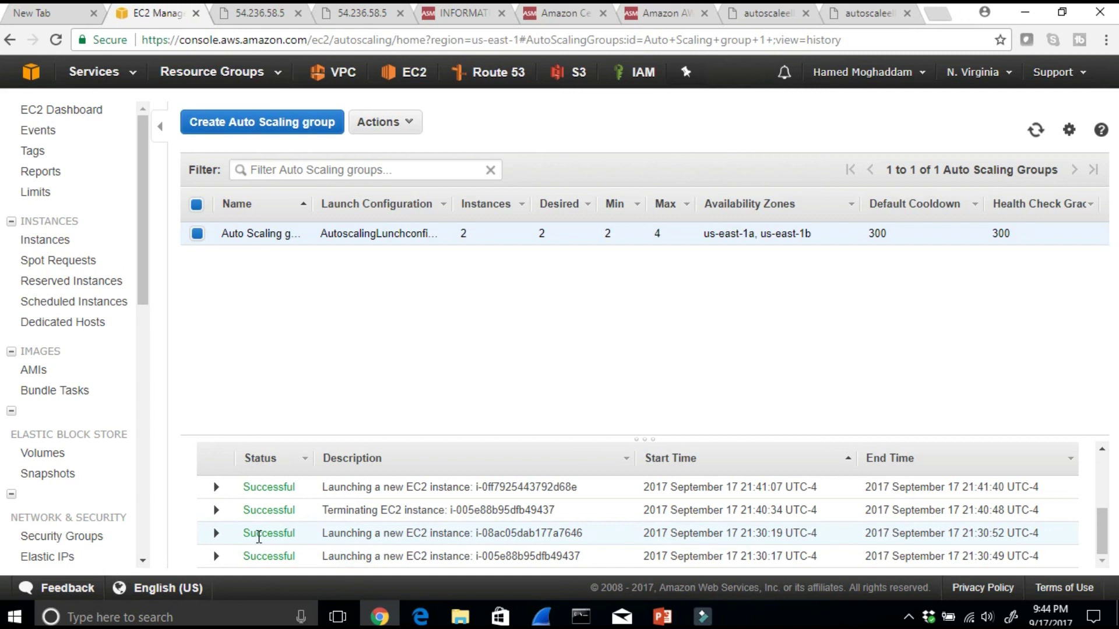
drag(324, 510, 484, 509)
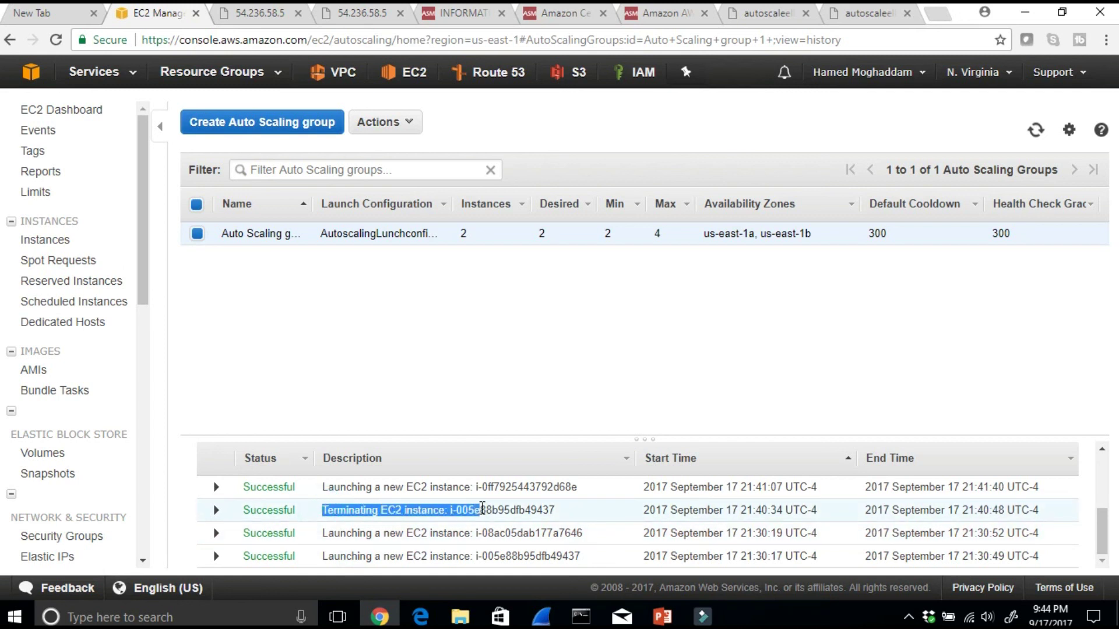
click(215, 510)
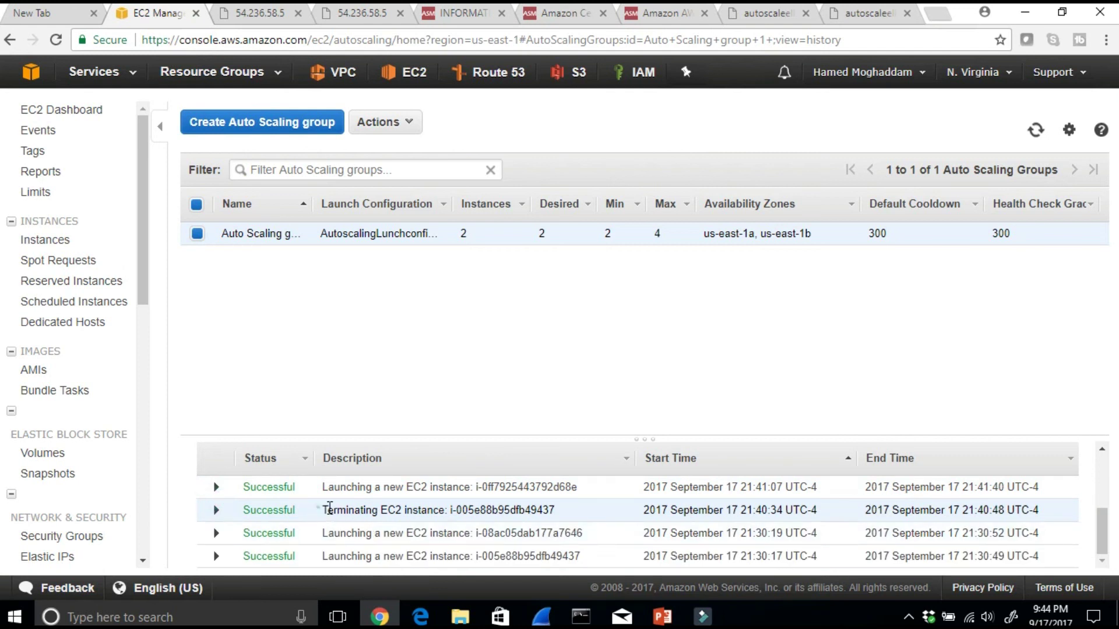
drag(324, 487, 606, 495)
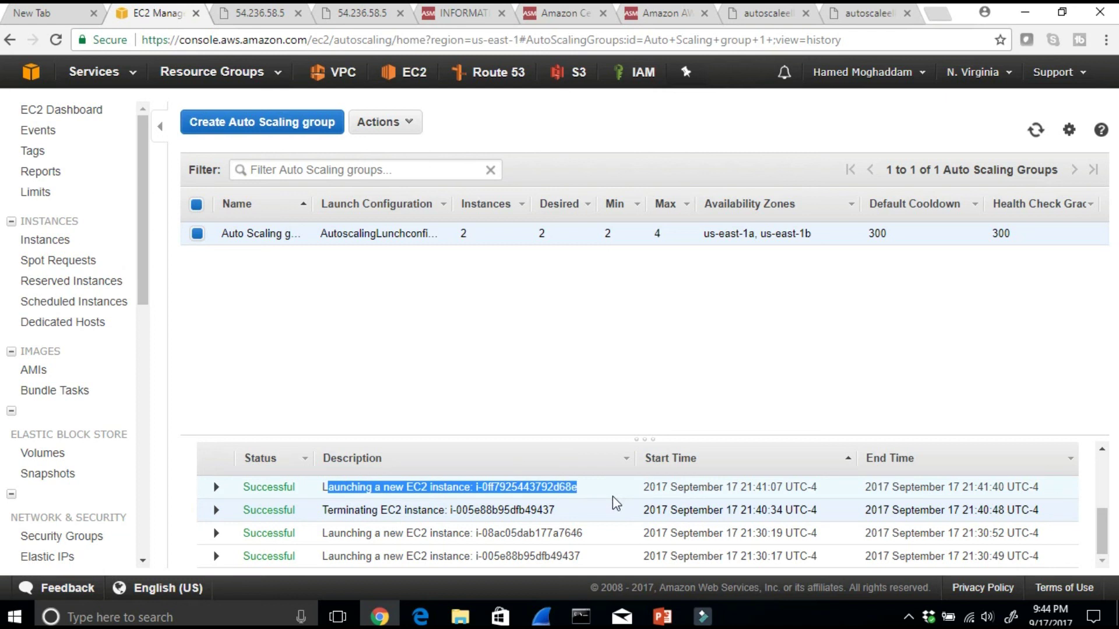
click(613, 502)
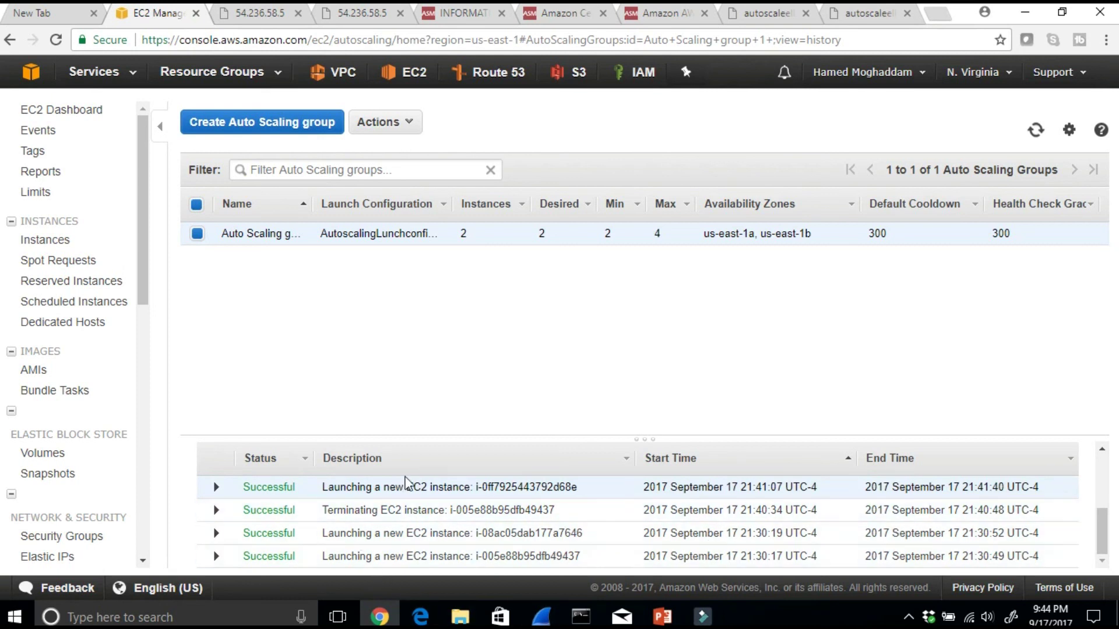
Review the Decrease Group Size and Increase Group Size scaling policies of Auto Scaling group 1
scroll(294, 482, up, 1)
scroll(294, 482, up, 2)
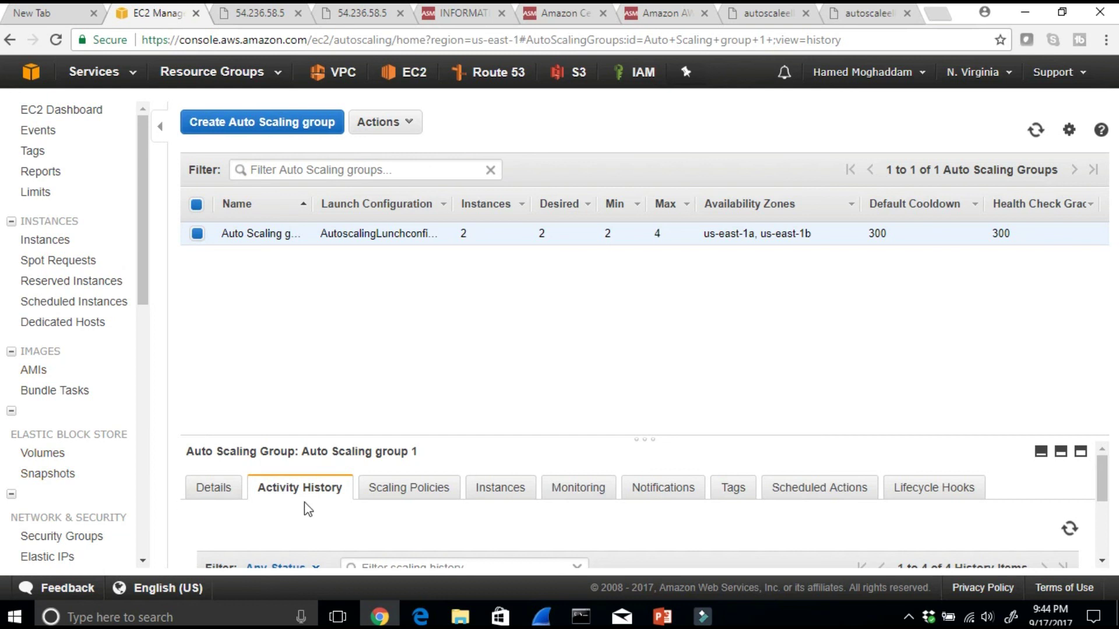
click(402, 490)
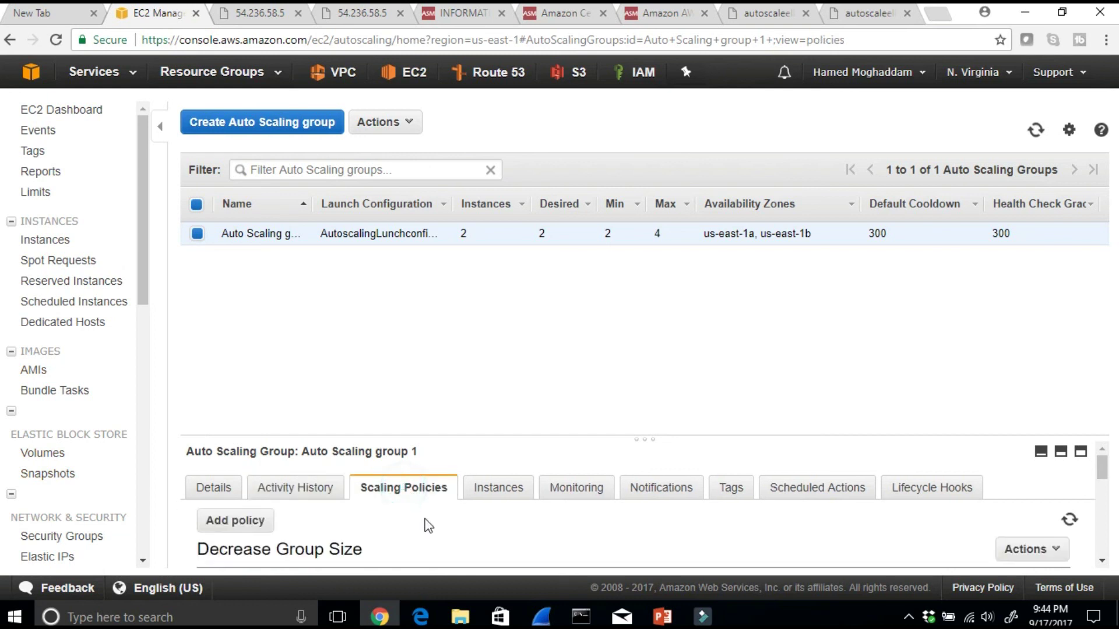
scroll(421, 521, down, 2)
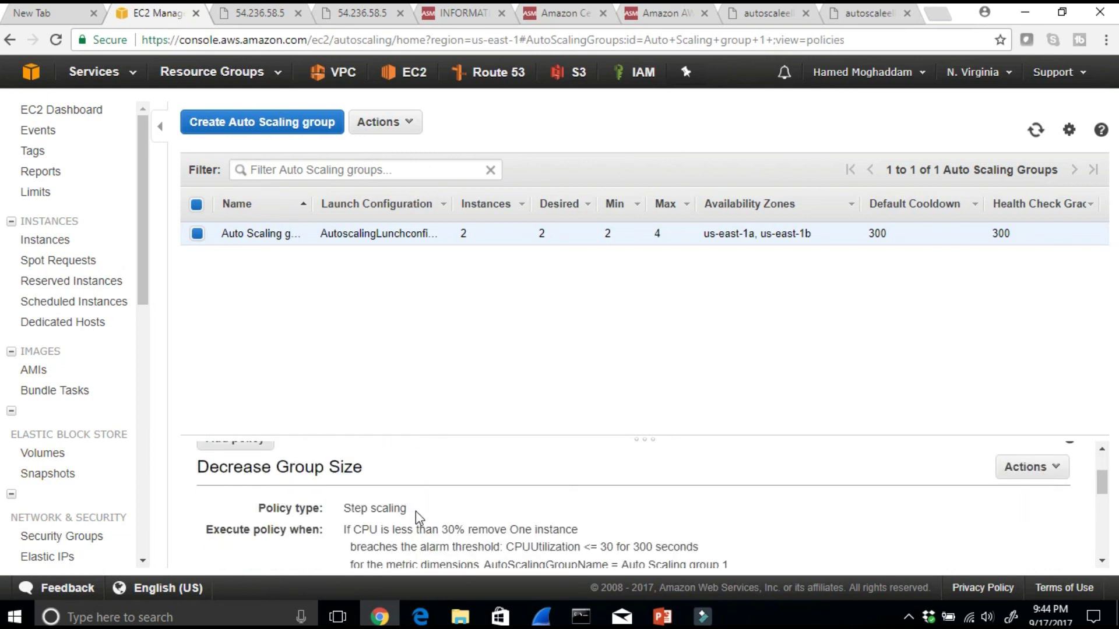
triple_click(415, 516)
scroll(378, 527, down, 3)
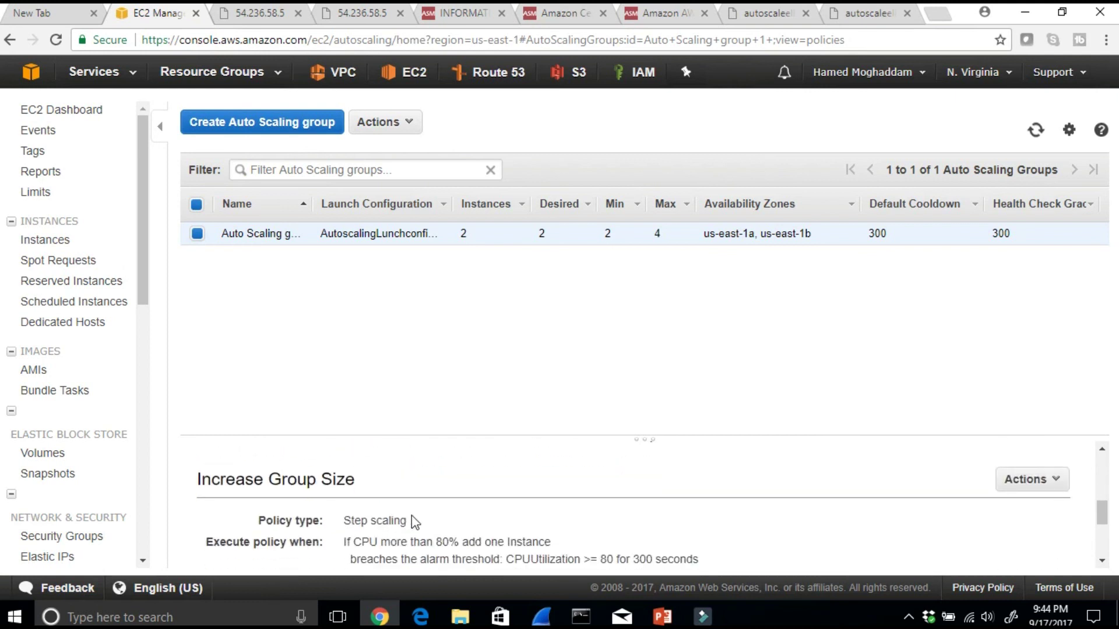
drag(420, 513, 527, 542)
scroll(537, 543, down, 3)
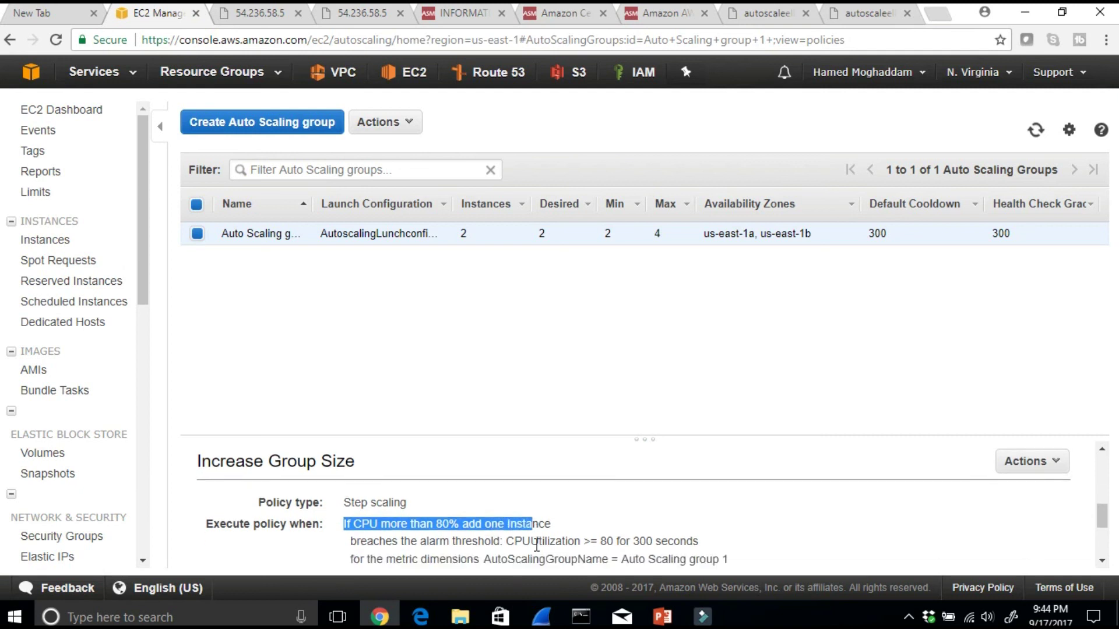
scroll(537, 550, up, 6)
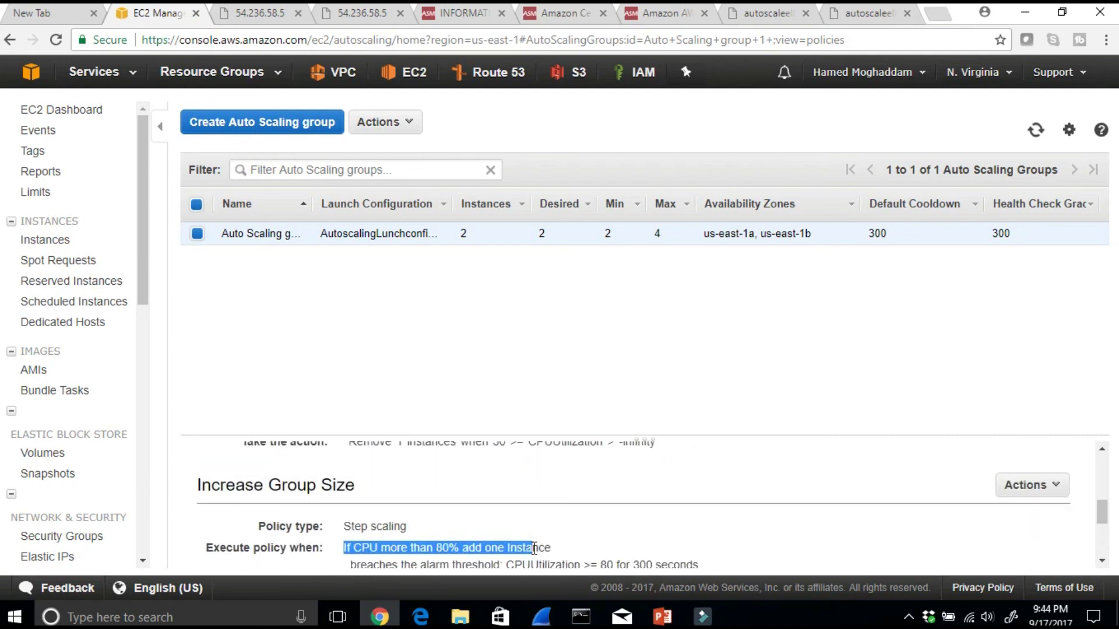
scroll(470, 564, down, 2)
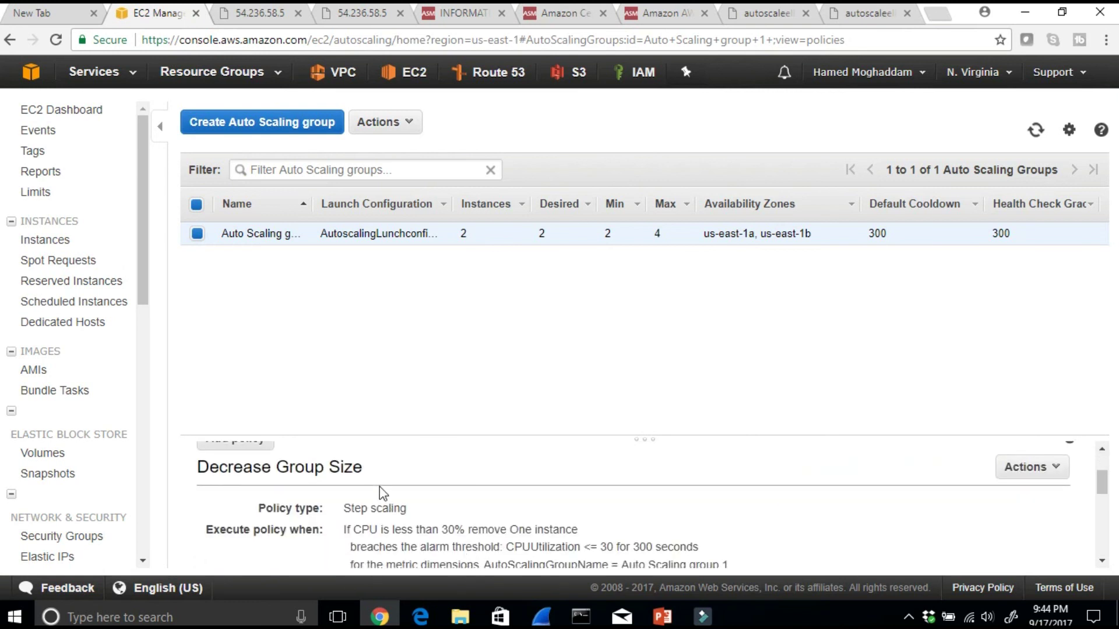
Check the lifecycle, availability zone and health status of the instances in Auto Scaling group 1
scroll(378, 487, up, 2)
click(486, 491)
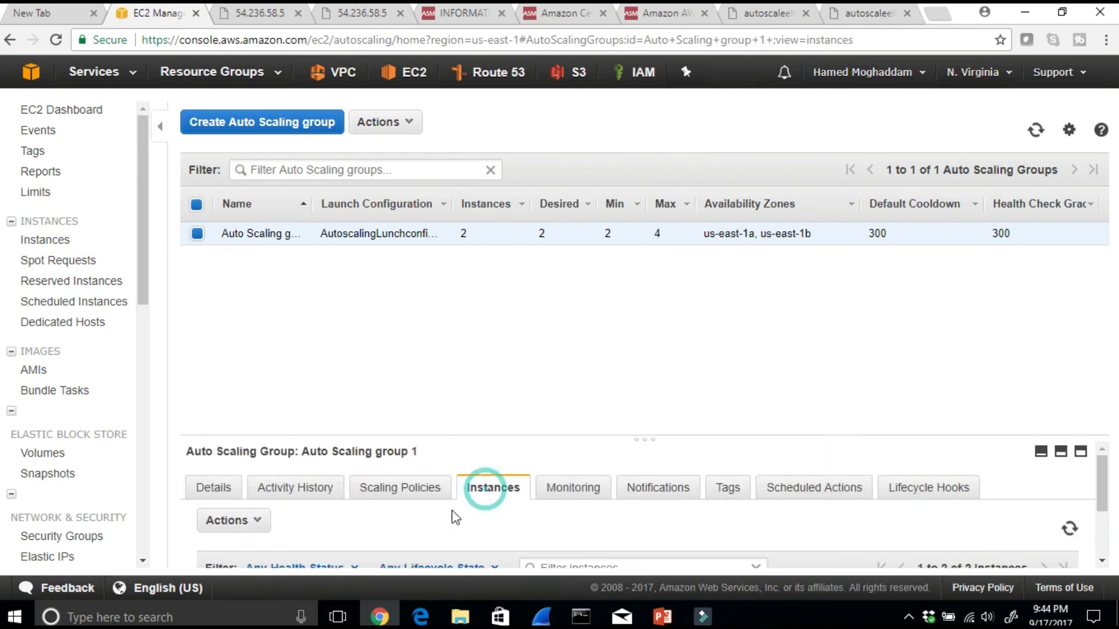
scroll(455, 517, down, 2)
scroll(450, 521, down, 1)
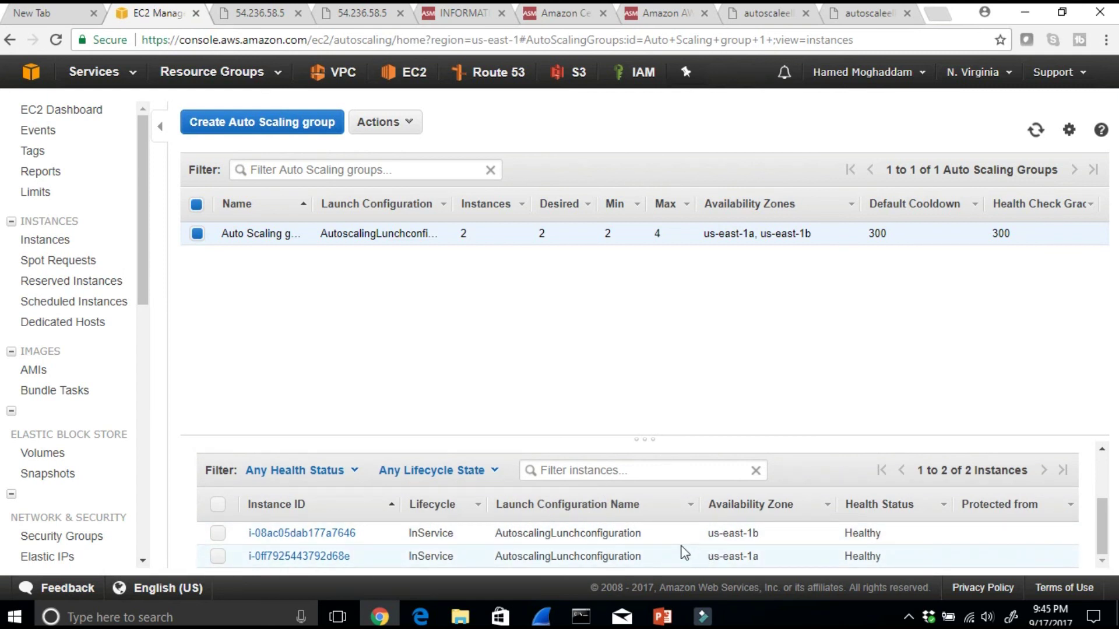
scroll(685, 553, up, 3)
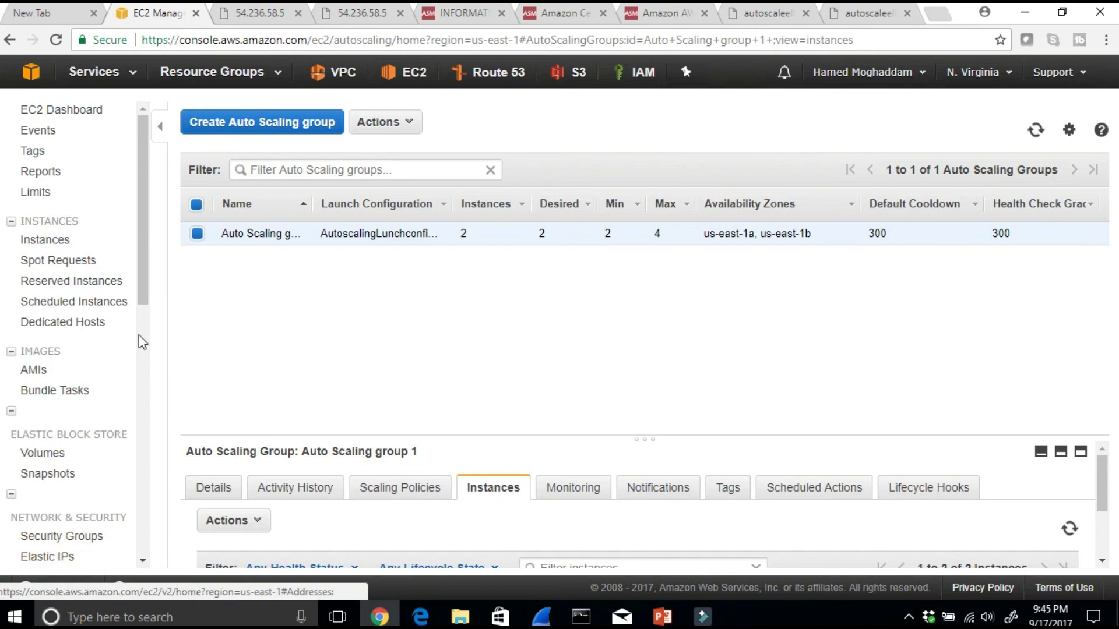
Copy the DNS name of the AutoscaleELB load balancer from its basic configuration
scroll(142, 286, down, 3)
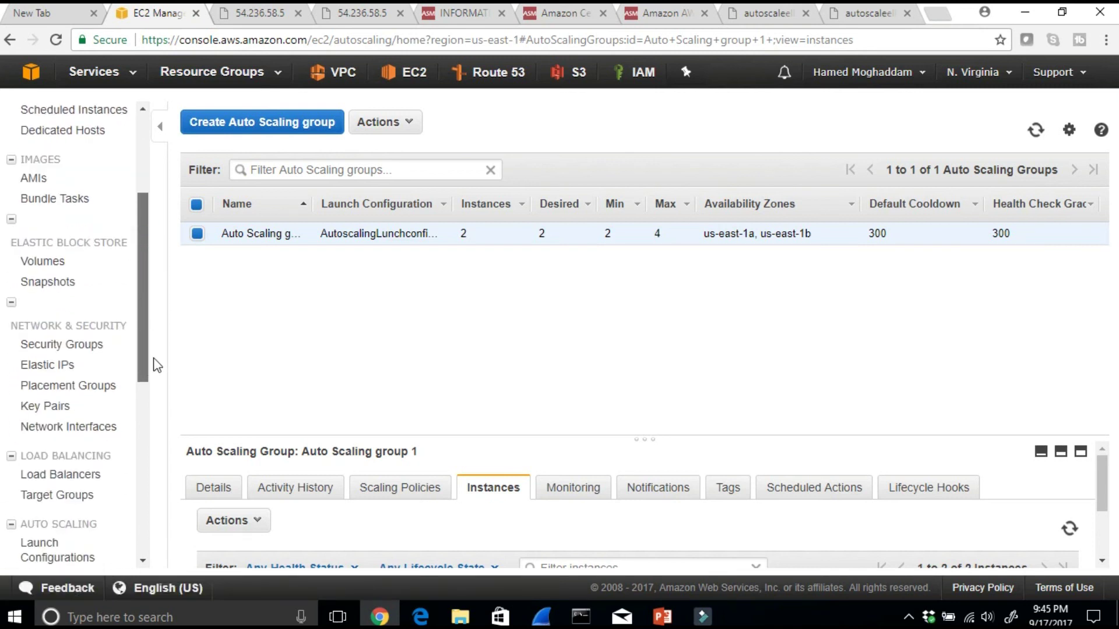
click(67, 478)
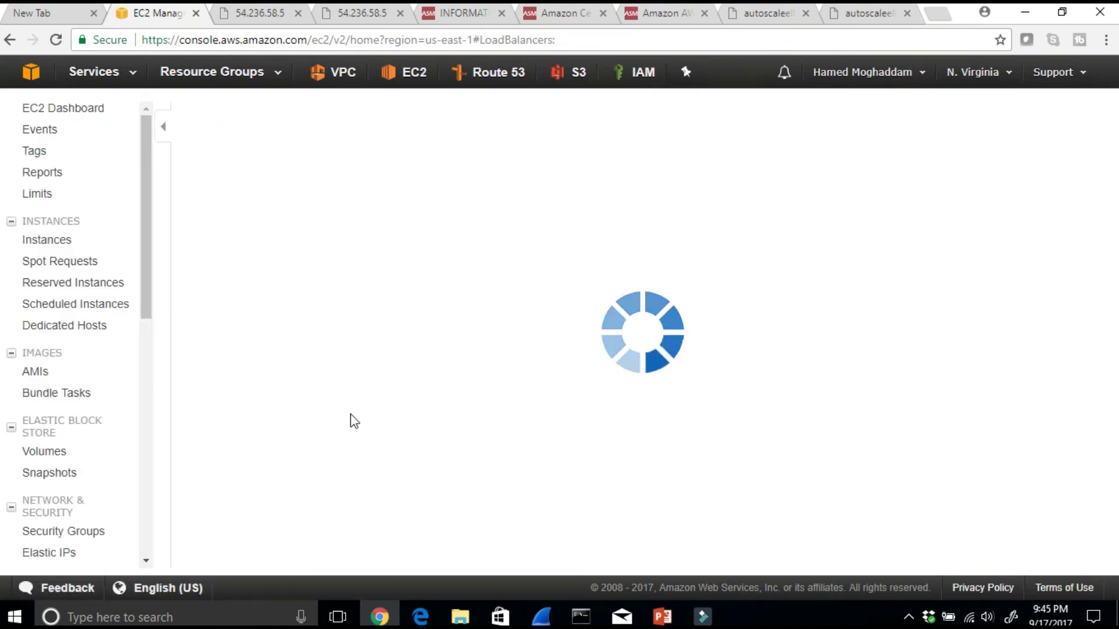
scroll(360, 418, down, 1)
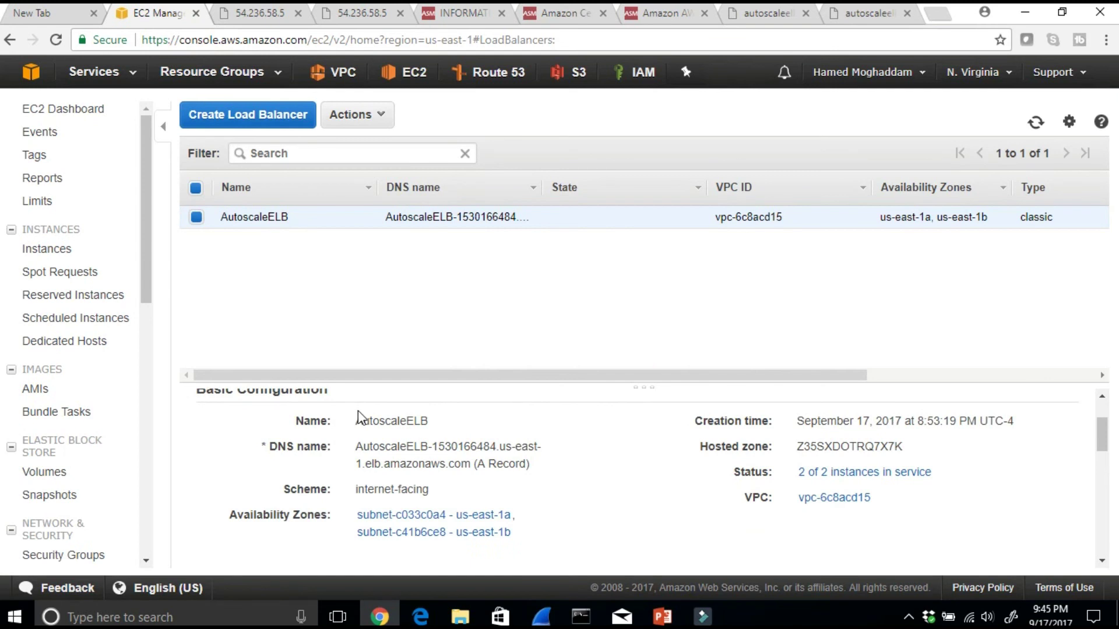
drag(474, 464, 357, 453)
right_click(366, 450)
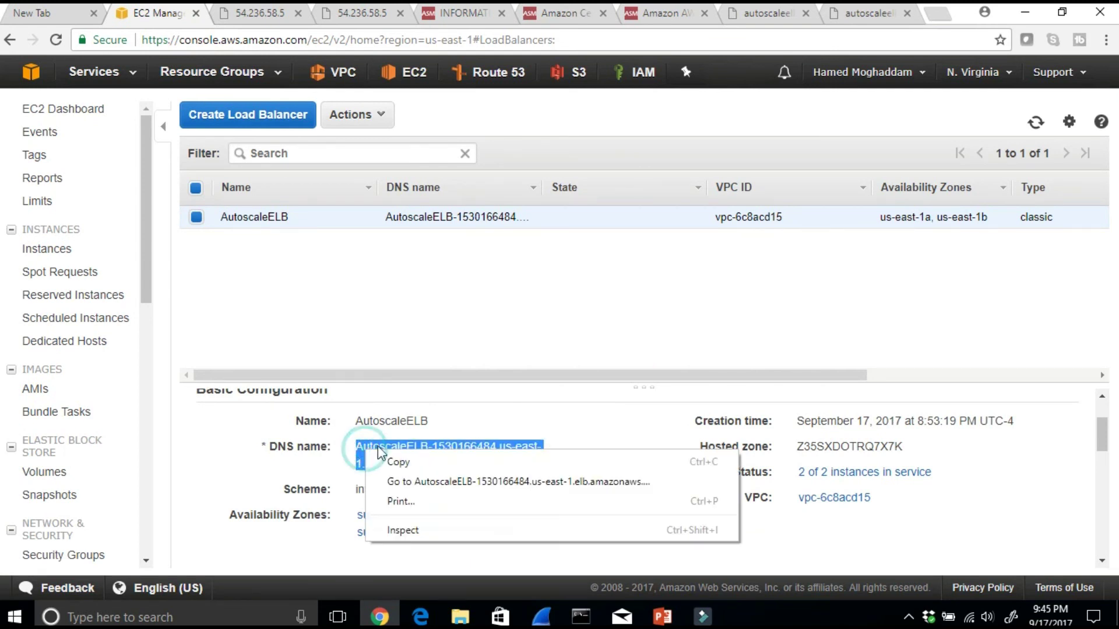
click(393, 461)
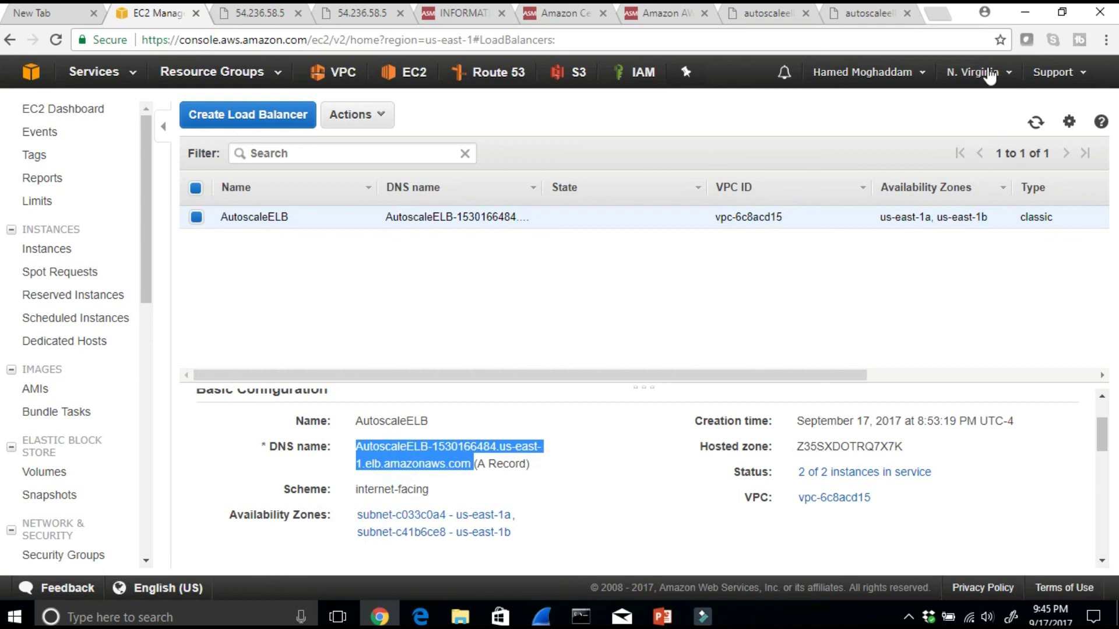
Load the copied AutoscaleELB DNS address in a new browser tab, reload the page twice, and return to the EC2 console
click(945, 13)
key(ctrl+v)
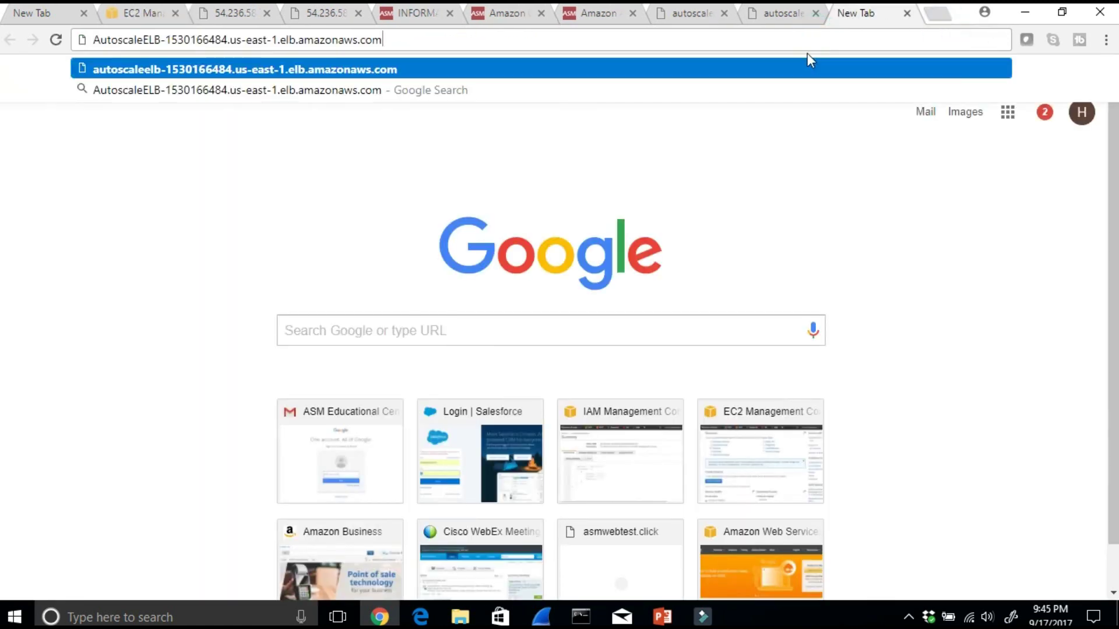
key(Return)
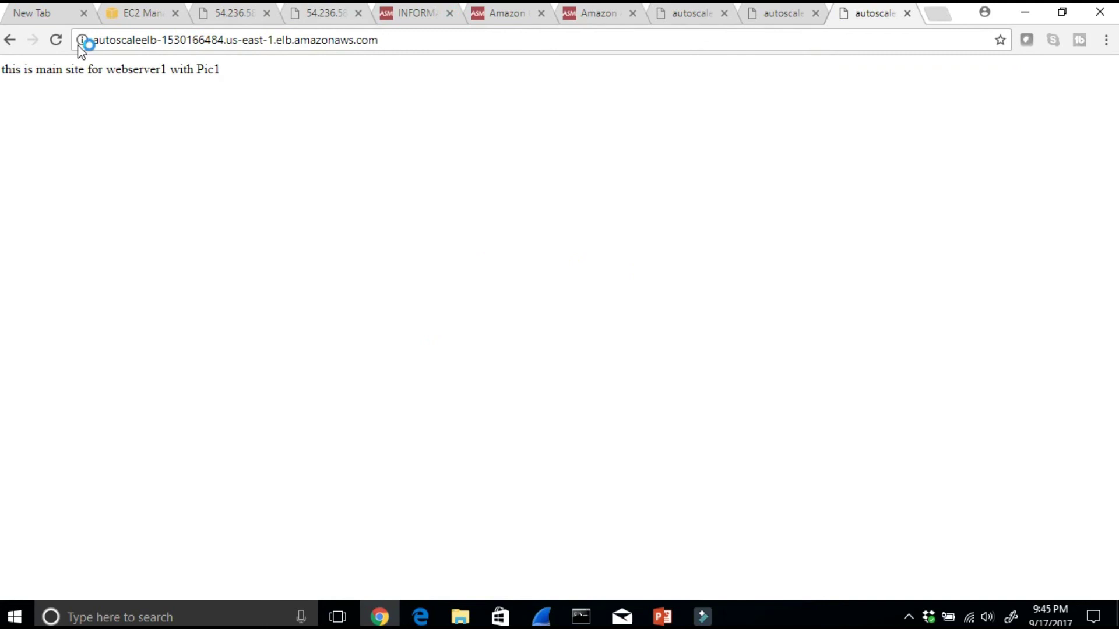
click(56, 41)
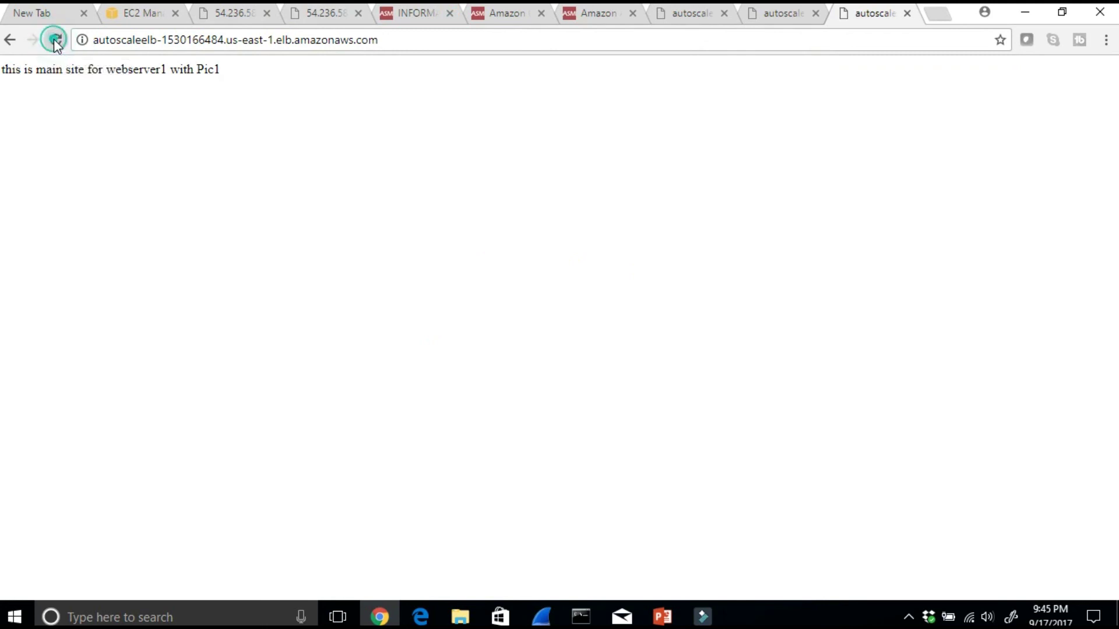
click(55, 41)
click(139, 12)
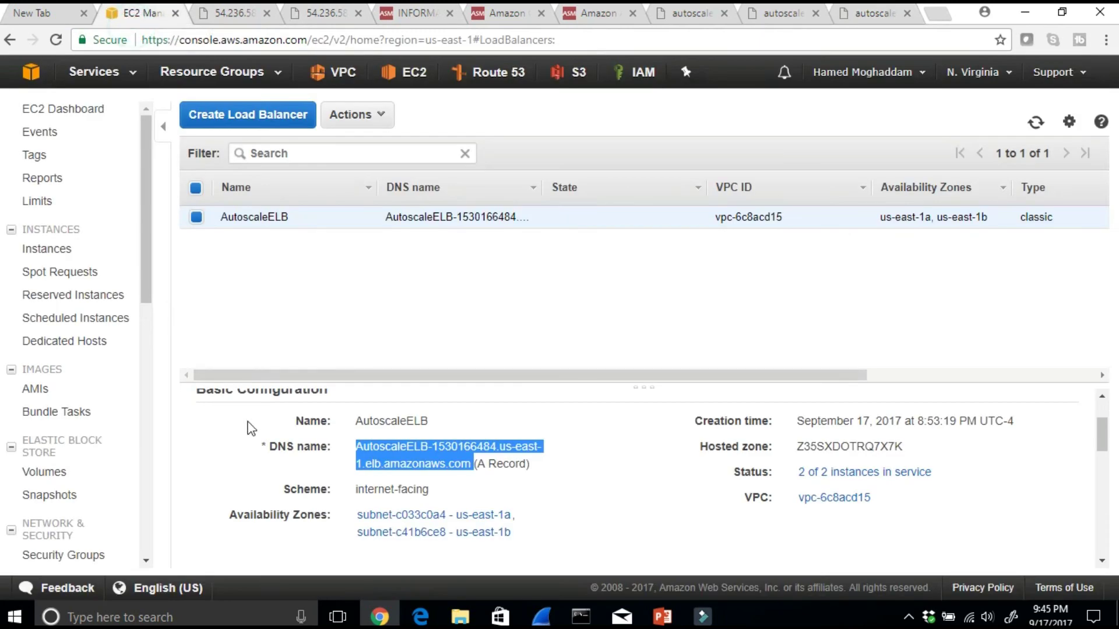
Check the names, availability zones and service status of the instances registered with the AutoscaleELB load balancer
scroll(440, 493, up, 2)
click(306, 437)
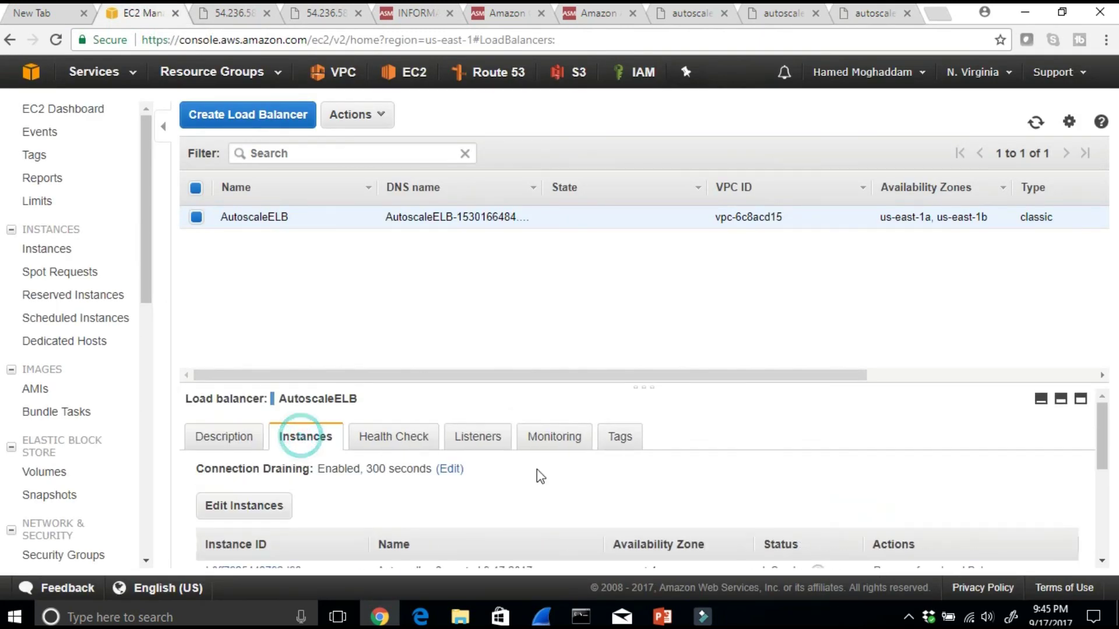
scroll(542, 477, down, 3)
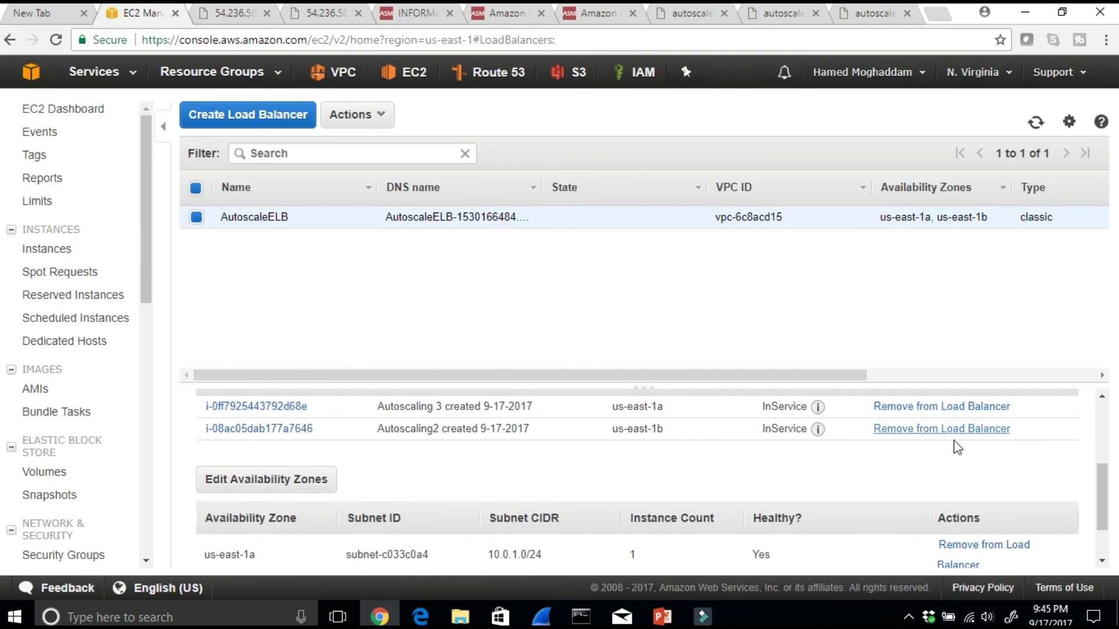
Switch to the open ASM Information Technology page and load it again through the short address asmed.com/L
click(408, 15)
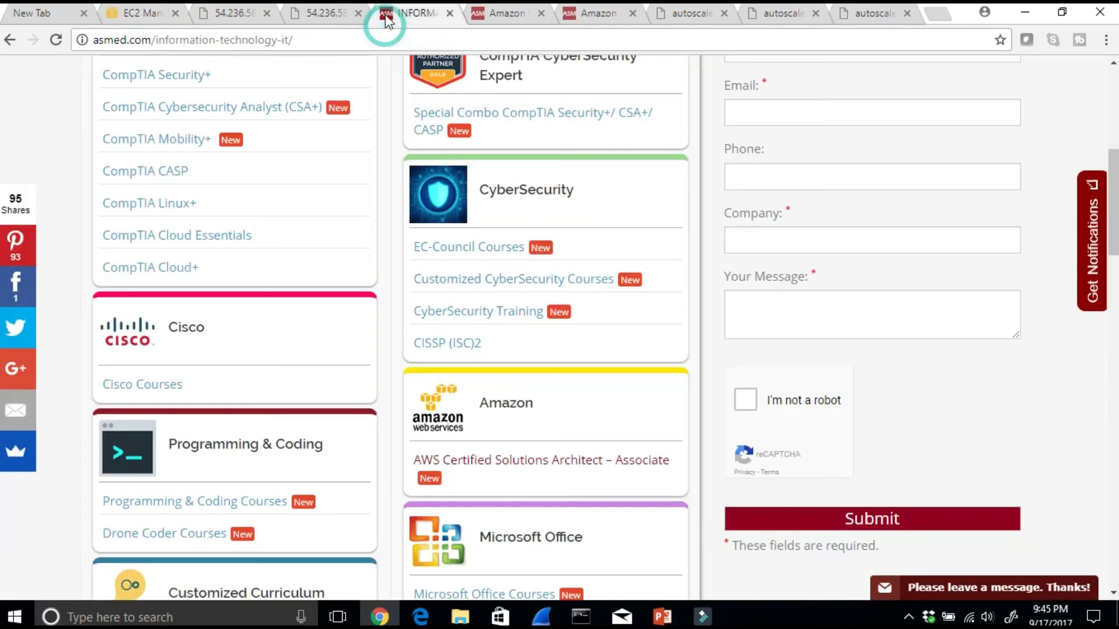
scroll(482, 171, up, 4)
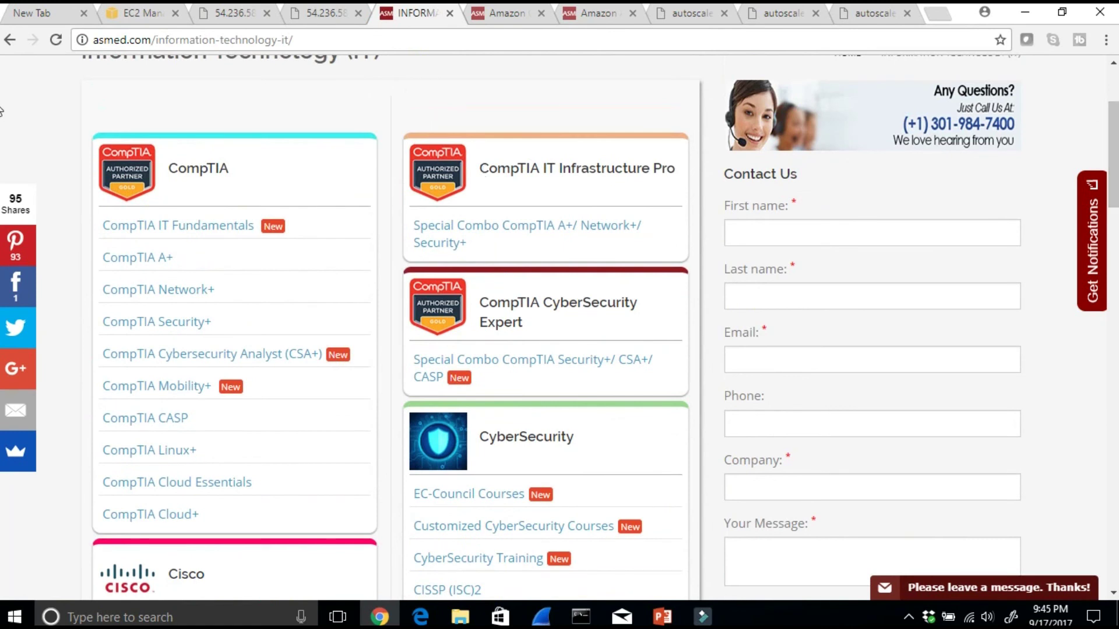
scroll(441, 105, up, 3)
drag(310, 41, 167, 31)
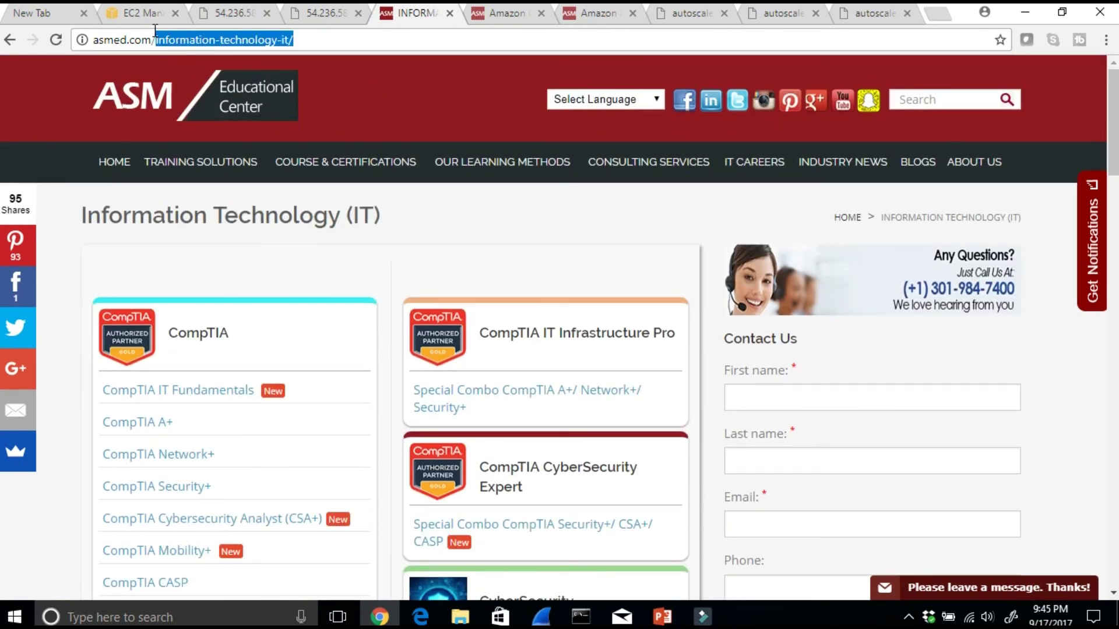
text(L)
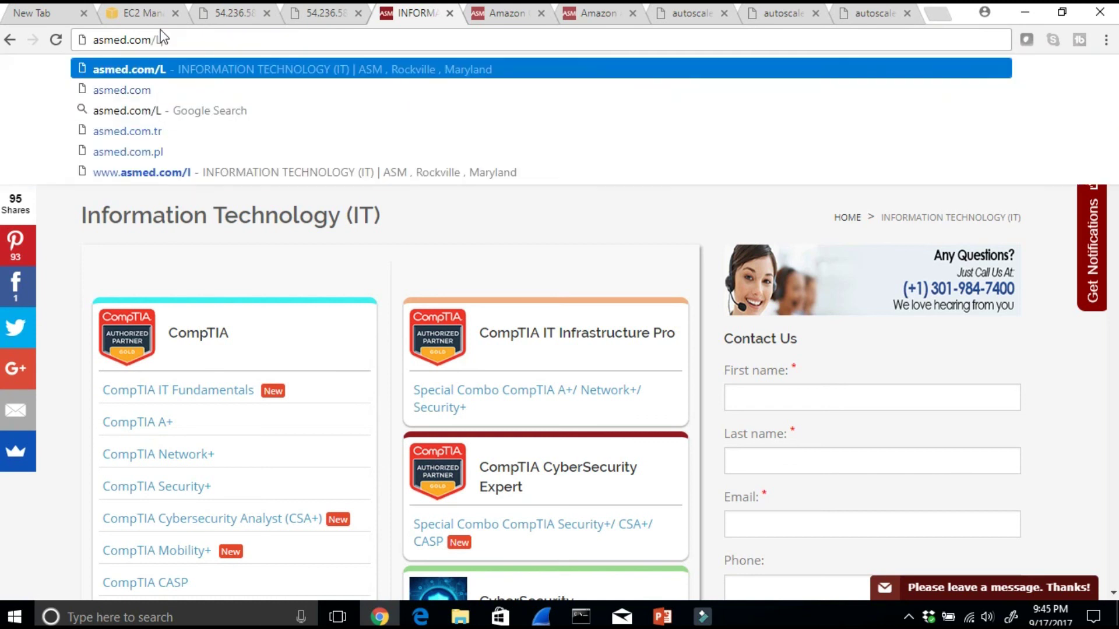
key(Return)
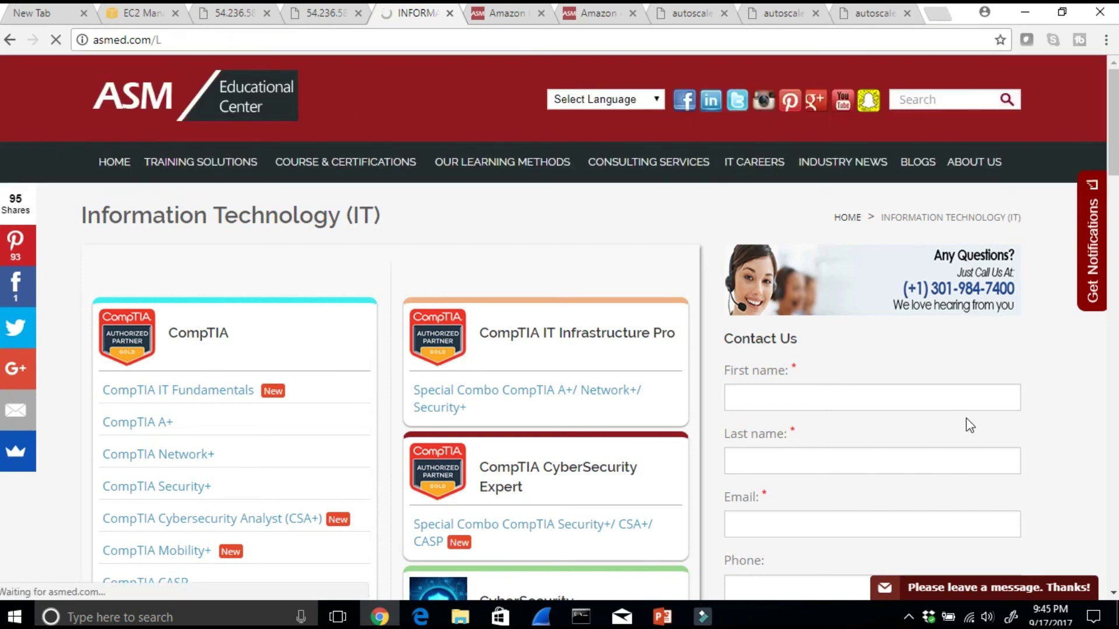
Locate AWS Certified Solutions Architect – Associate in the Amazon course section and view its already open landing page
scroll(529, 368, down, 5)
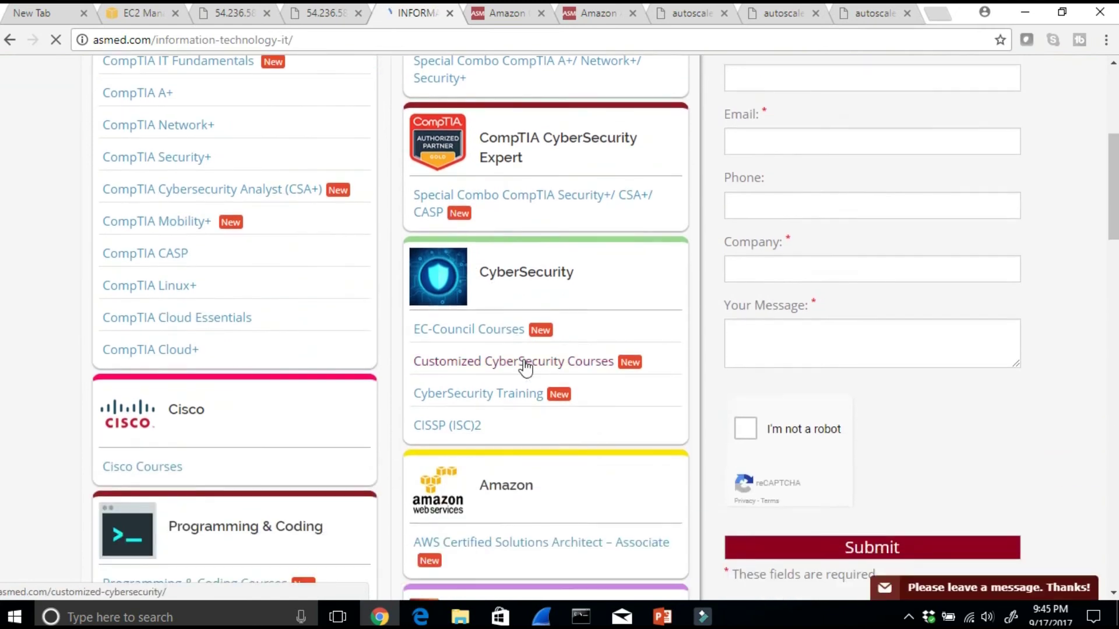
scroll(528, 368, down, 3)
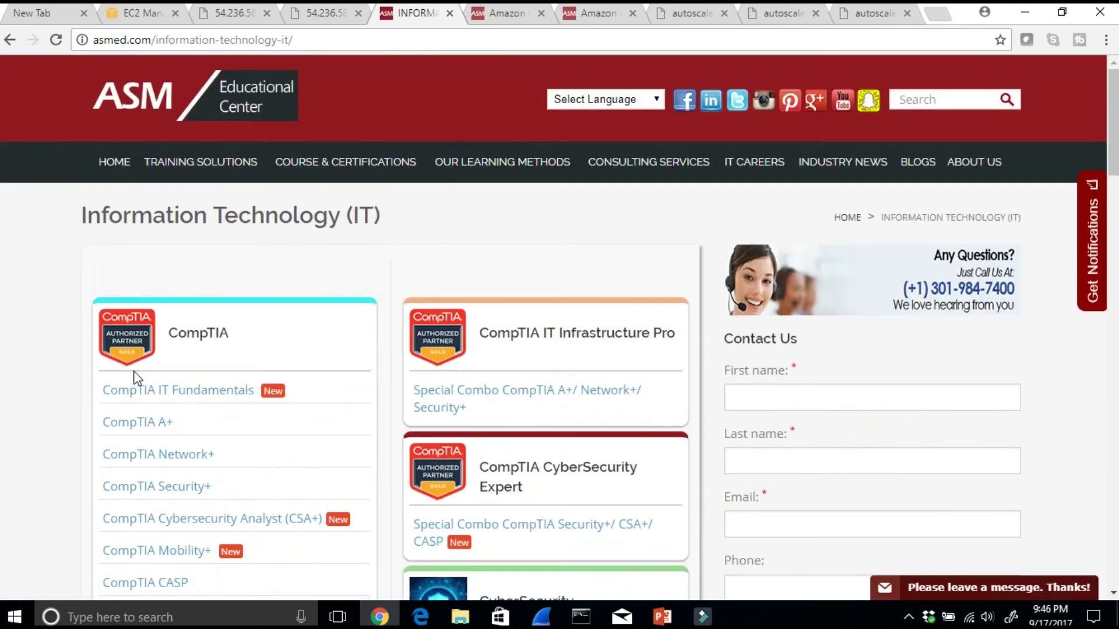
scroll(248, 368, down, 7)
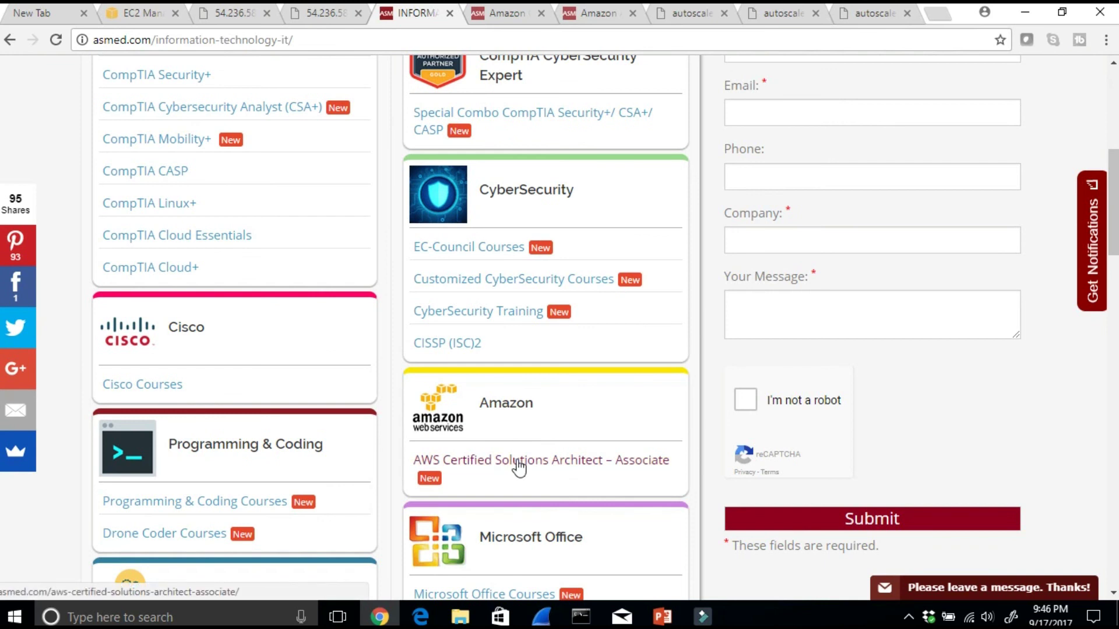
click(504, 14)
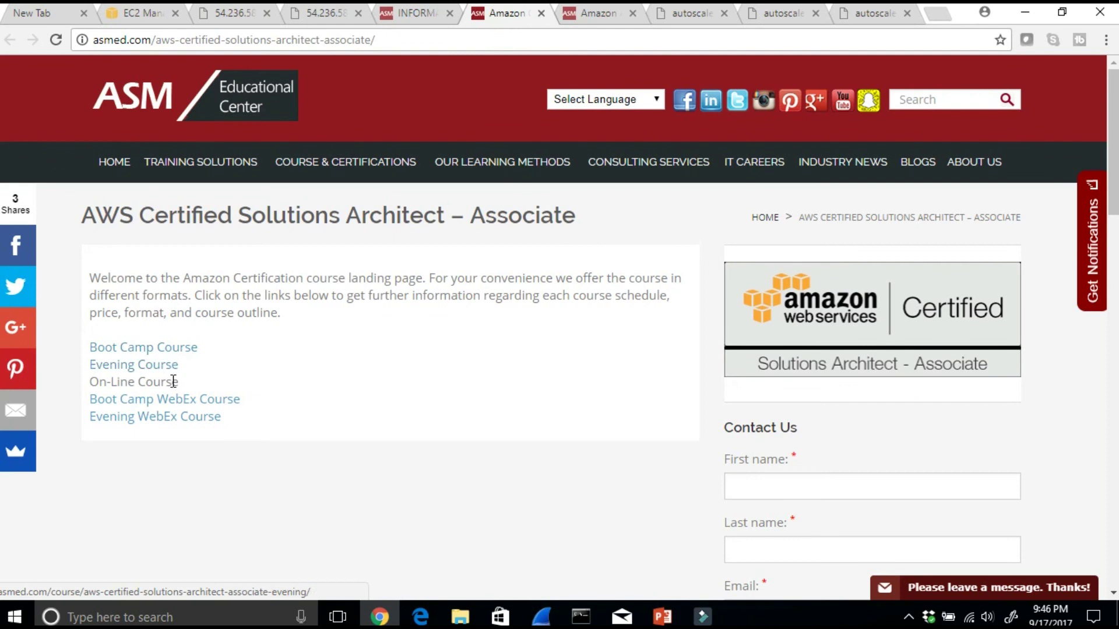
Find the Amazon AWS category among the site's blogs and look through its posts on the already open page
mouse_move(925, 173)
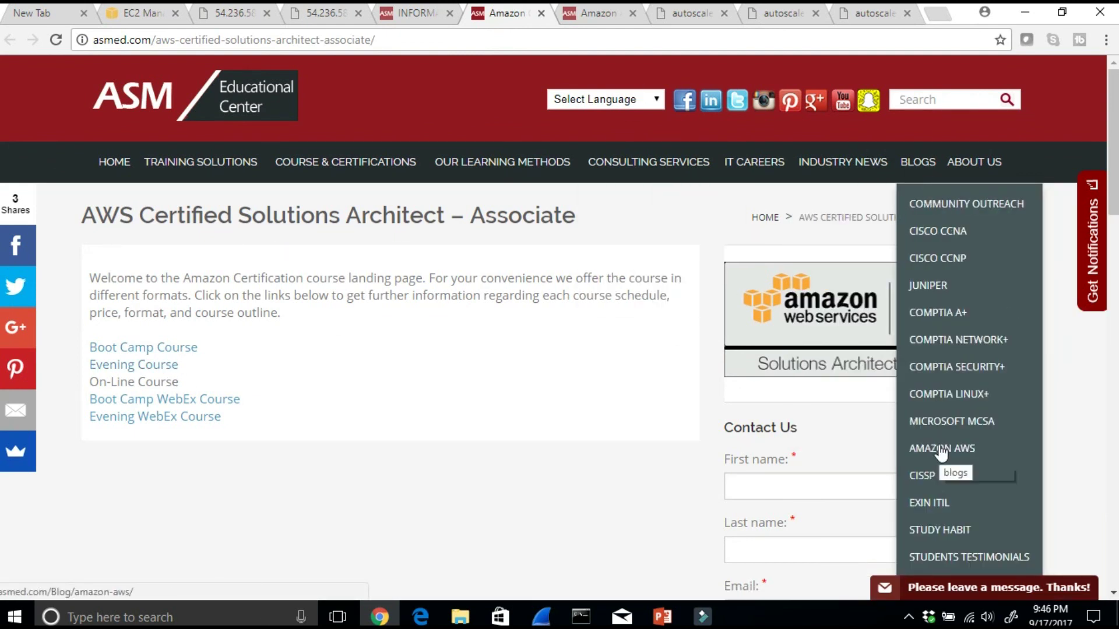
click(605, 14)
scroll(401, 293, down, 4)
scroll(407, 292, up, 5)
mouse_move(974, 162)
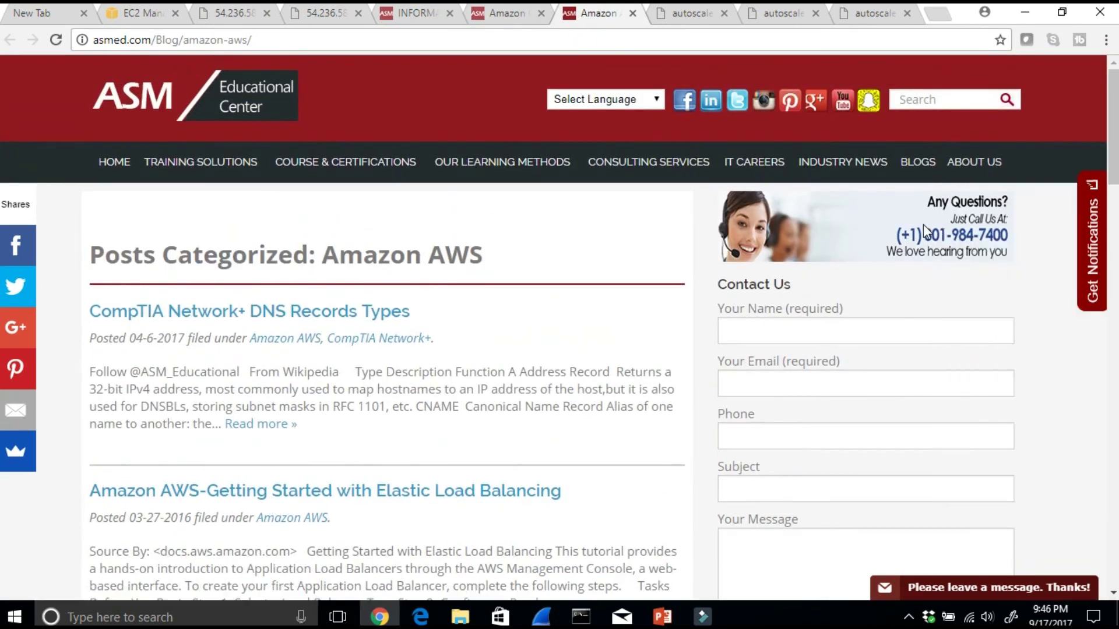